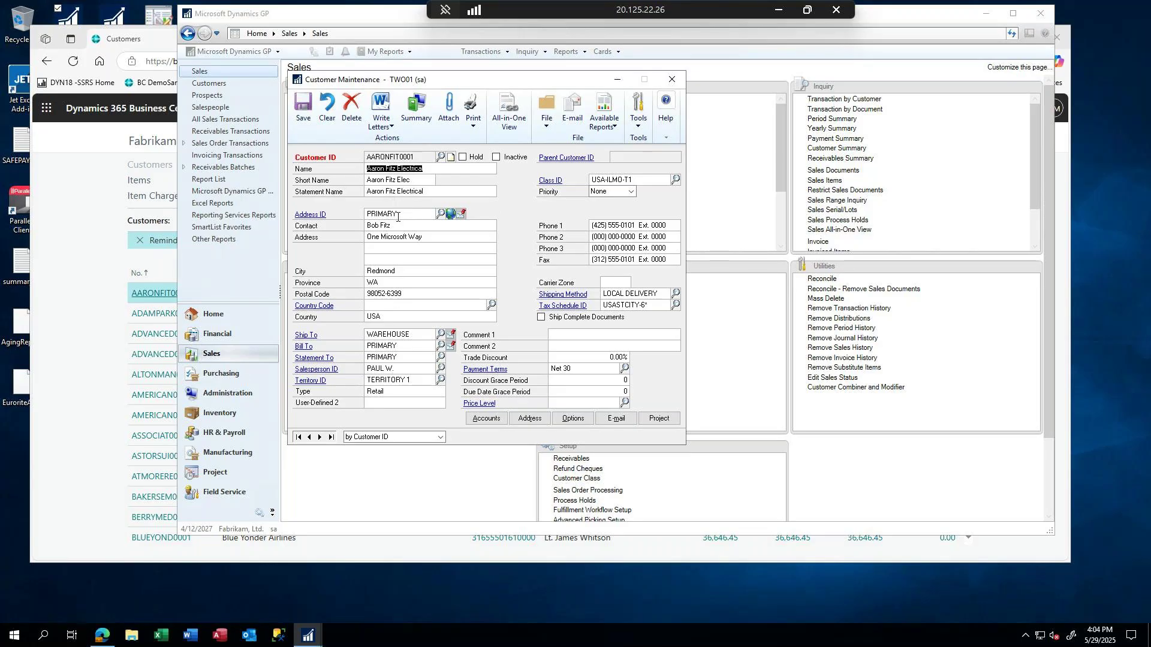
- Review the maintenance options and the default posting accounts of customer Aaron Fitz Electrical
double_click(398, 214)
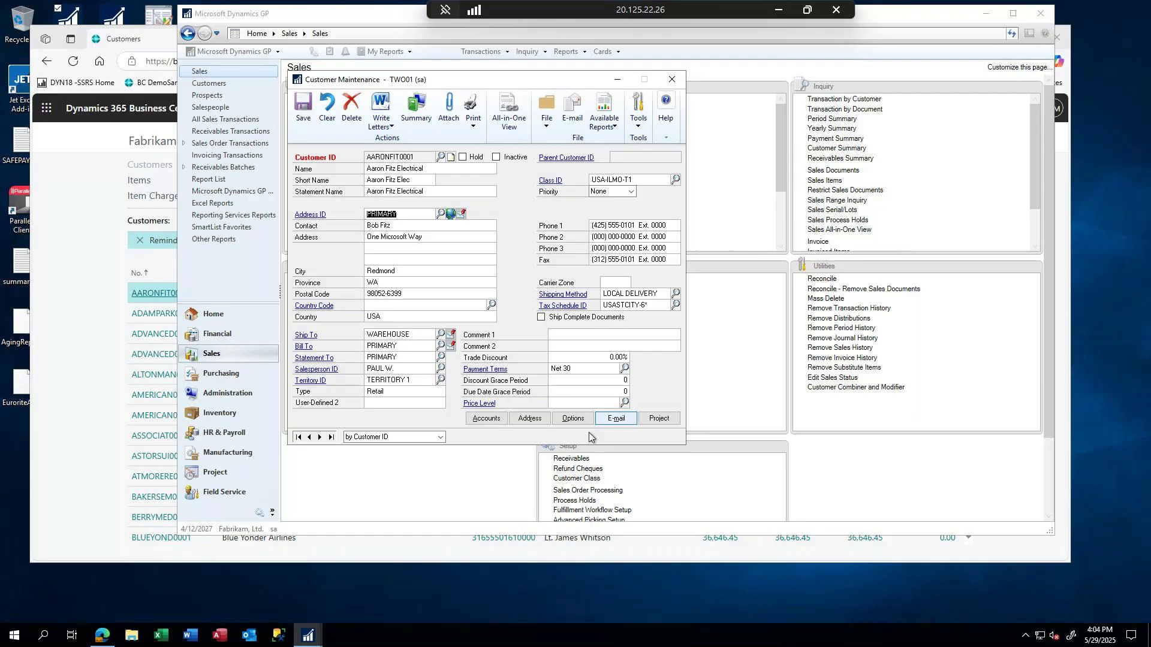
left_click(573, 419)
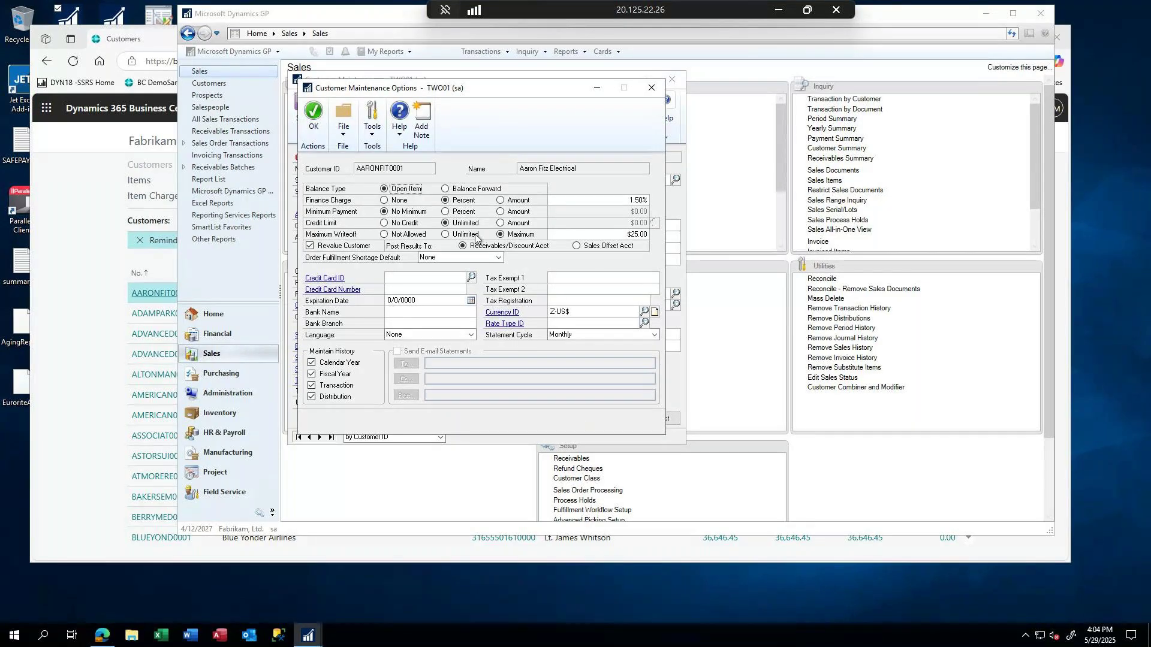
left_click(598, 89)
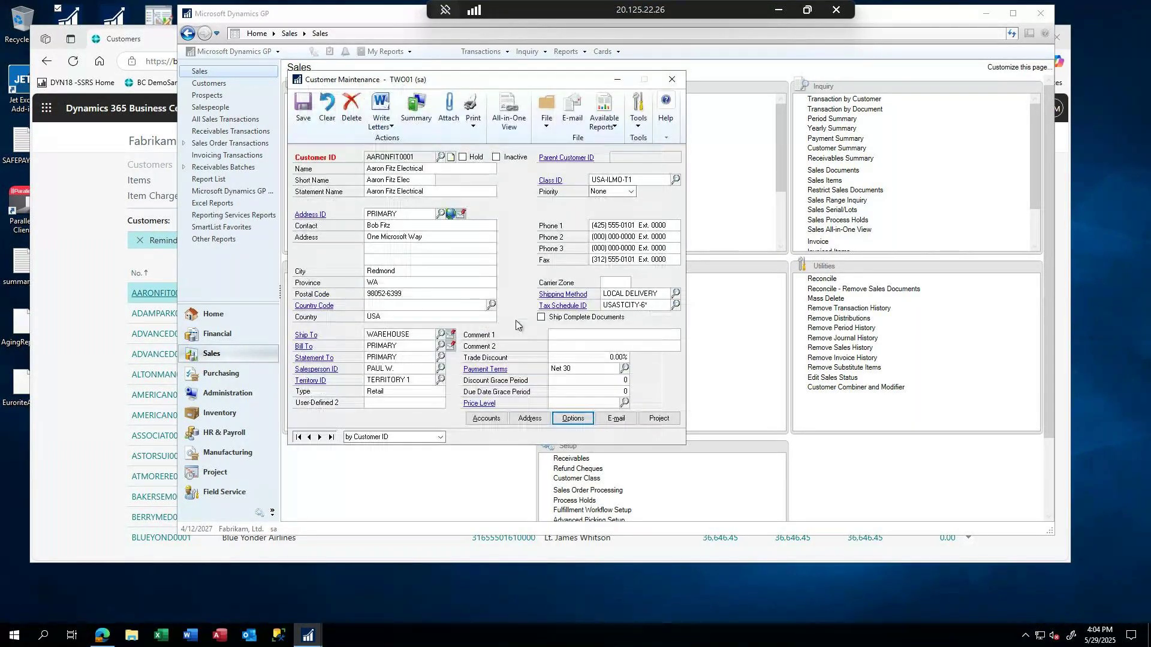
left_click(486, 419)
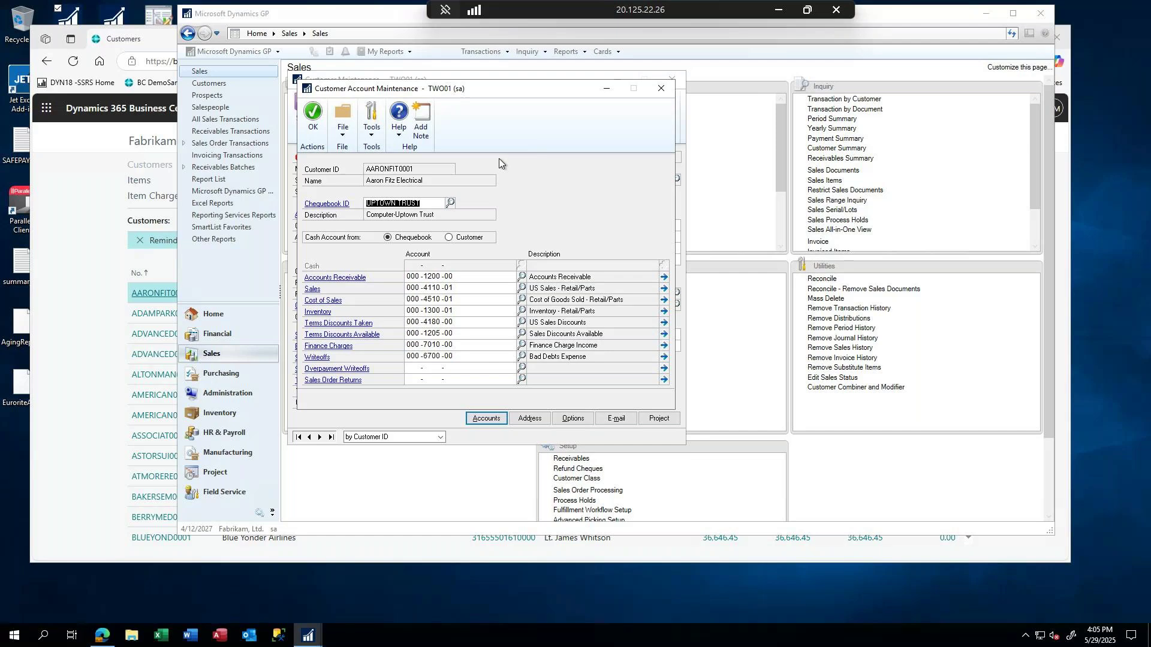
left_click(311, 117)
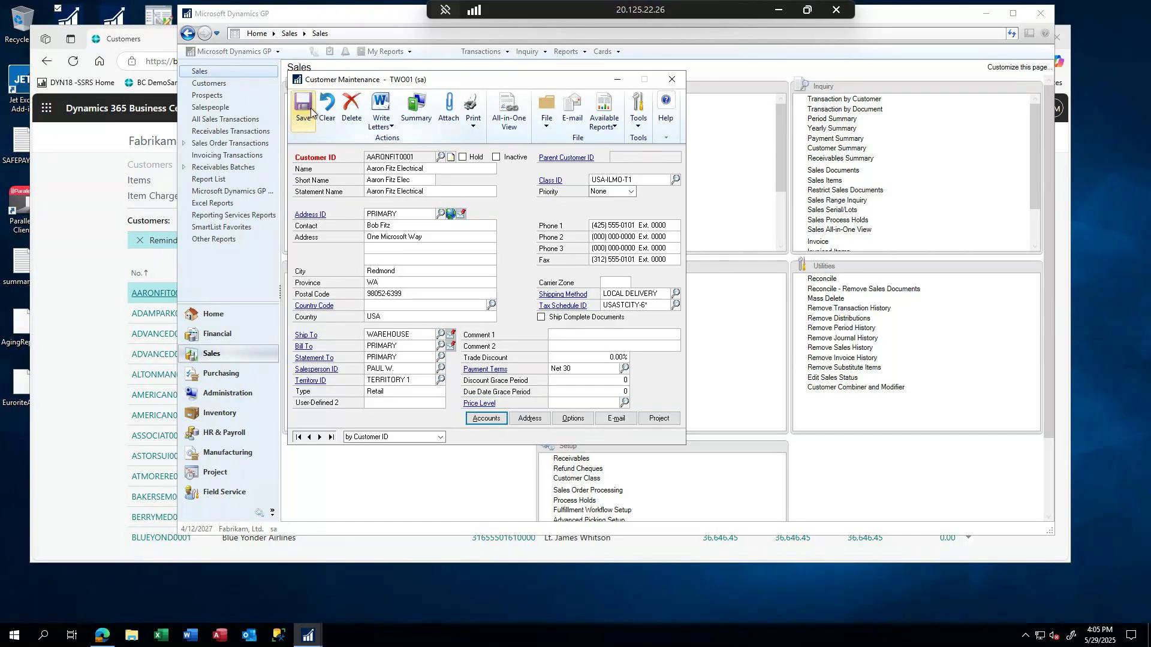
- Switch to Business Central, pin the Sales navigation links, and open the Customers list with its details pane shown
left_click(167, 267)
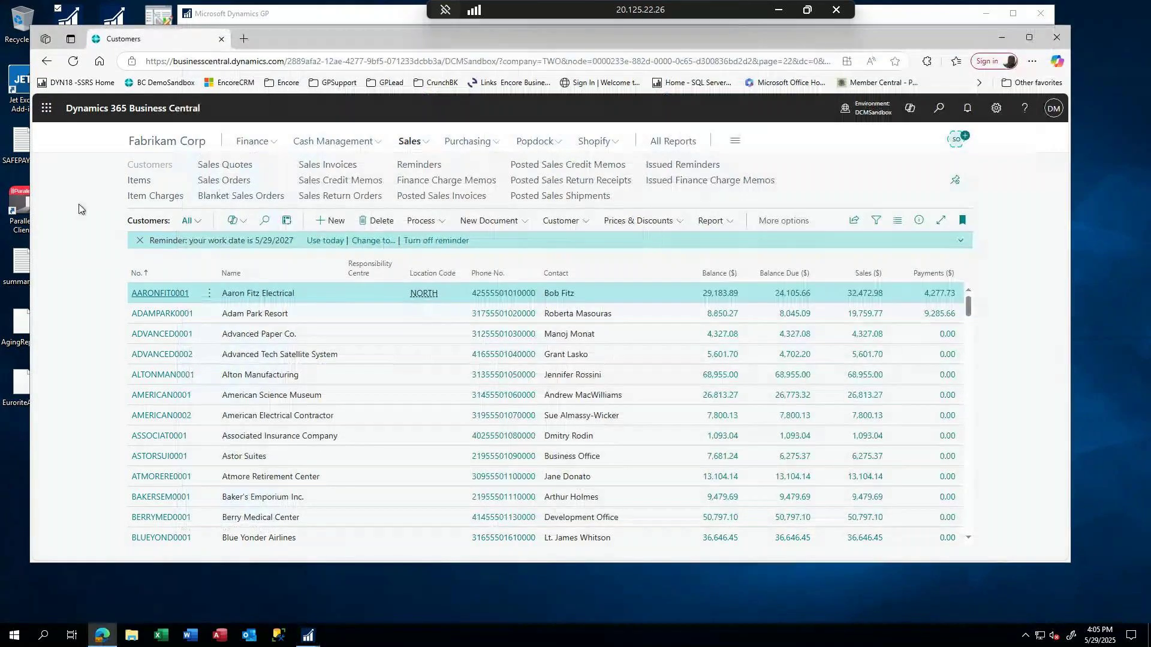
double_click(397, 42)
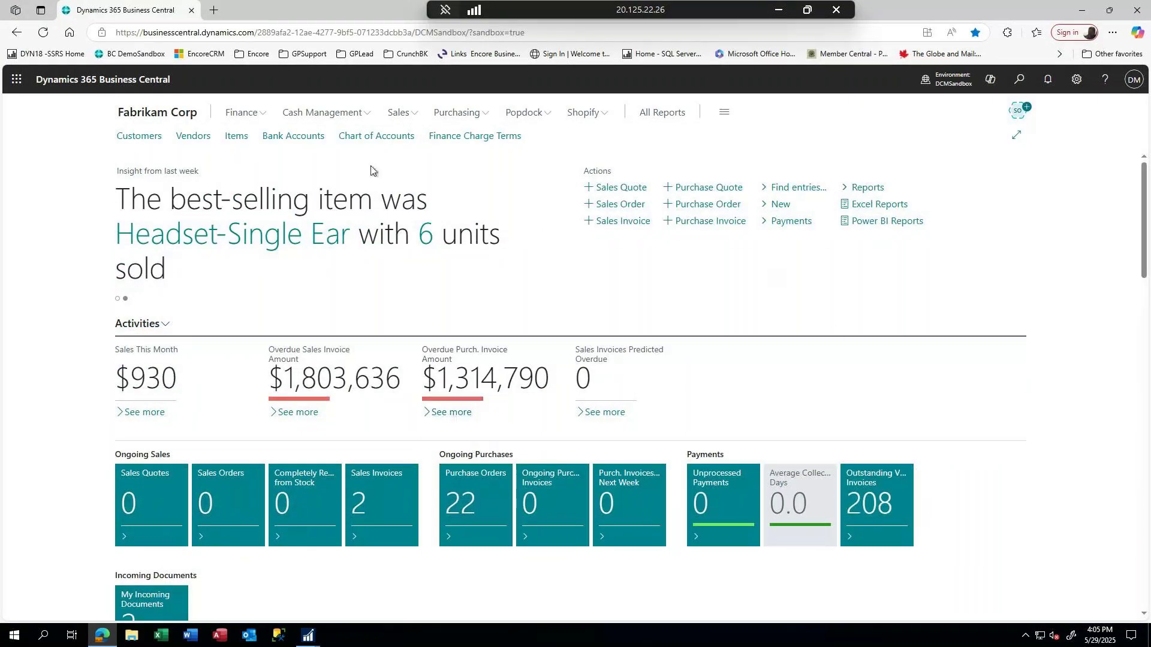
left_click(413, 113)
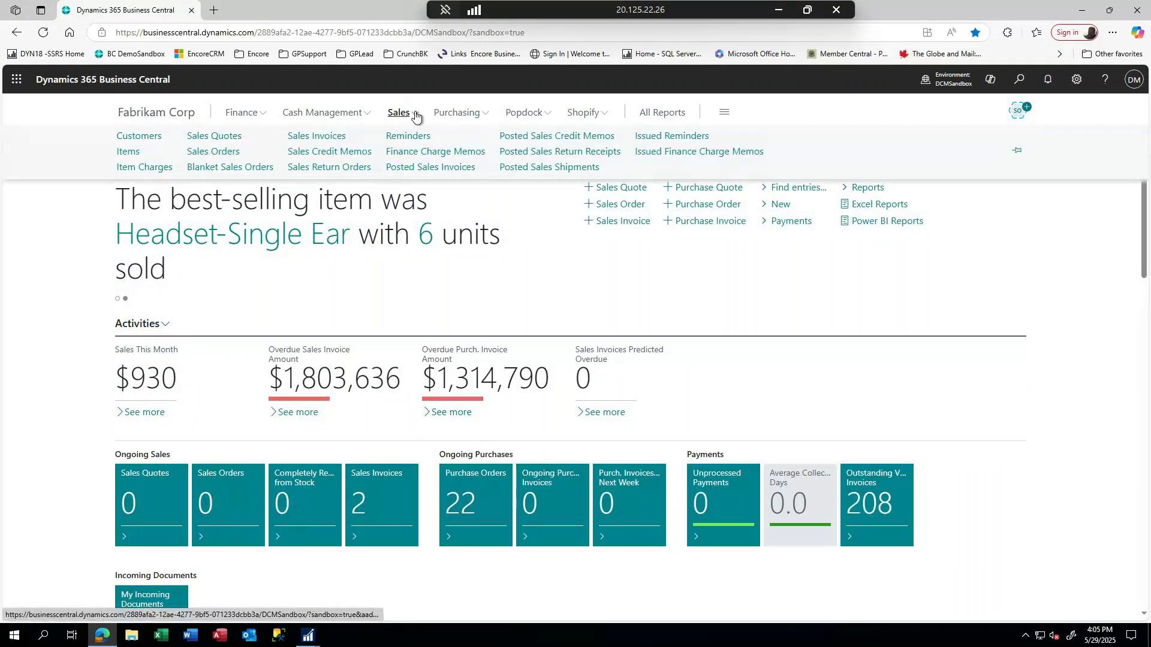
left_click(1017, 155)
left_click(138, 136)
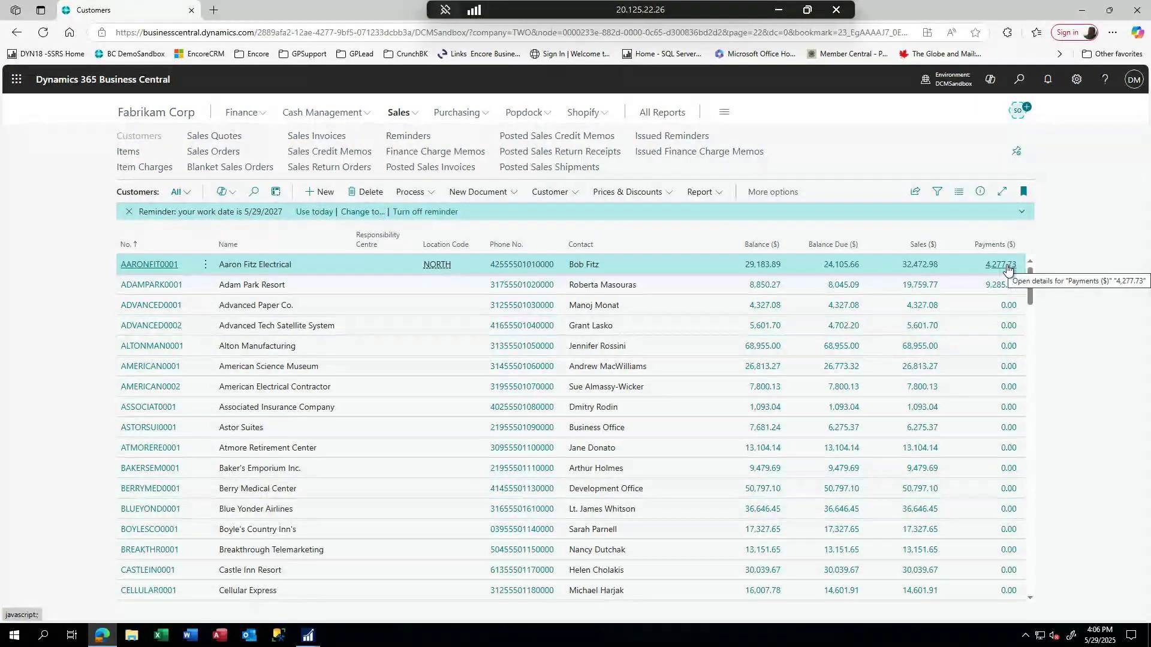
left_click(980, 193)
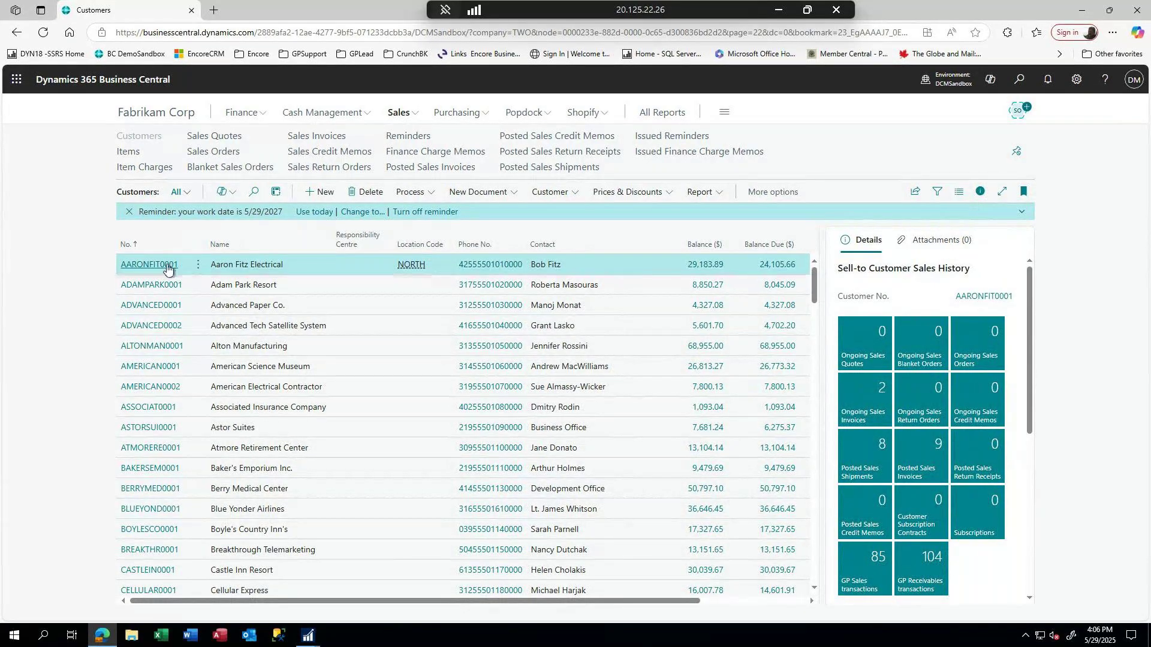
- Open the Aaron Fitz Electrical customer card, show all General fields, and check the available Blocked options
left_click(144, 267)
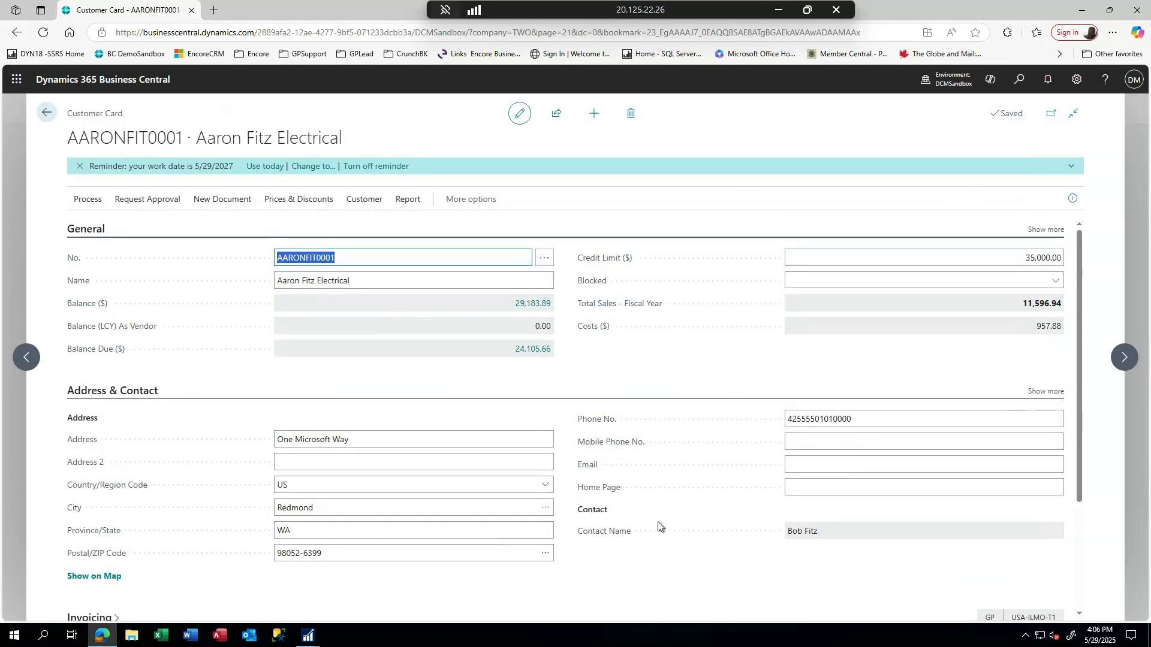
left_click(1049, 234)
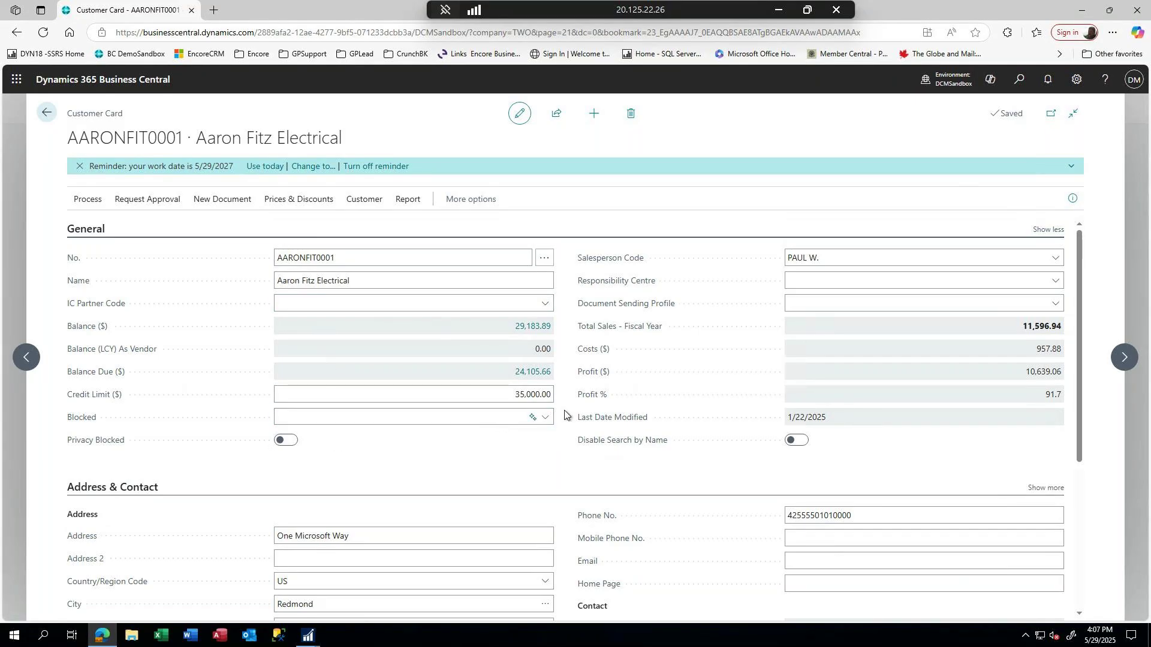
left_click(546, 418)
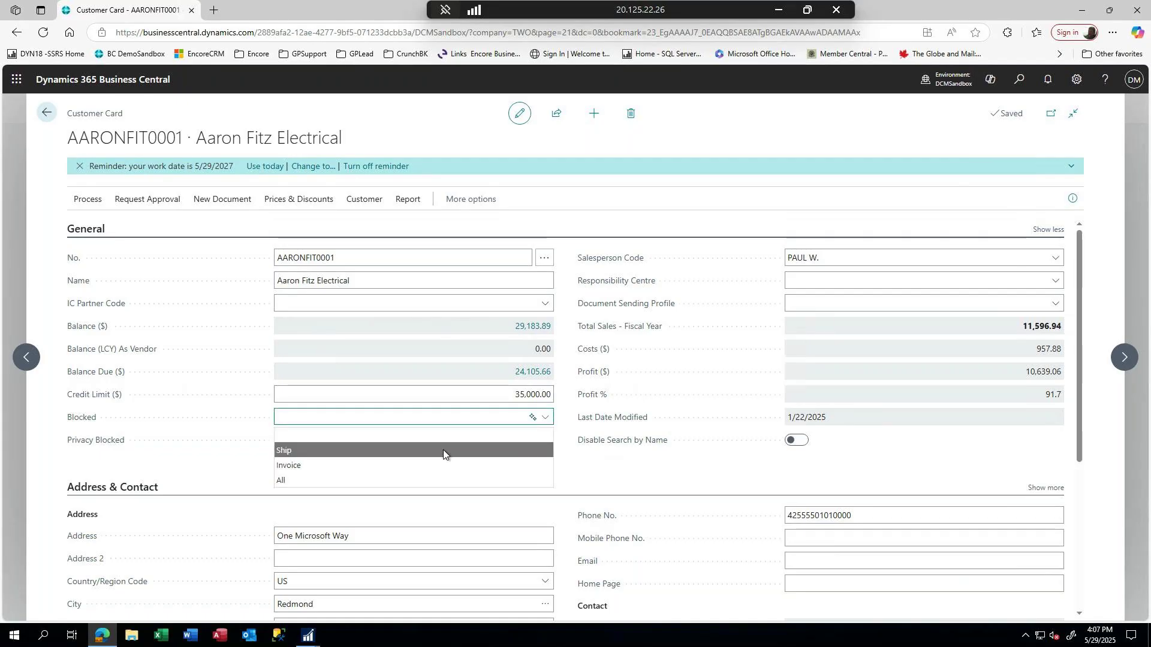
left_click(314, 419)
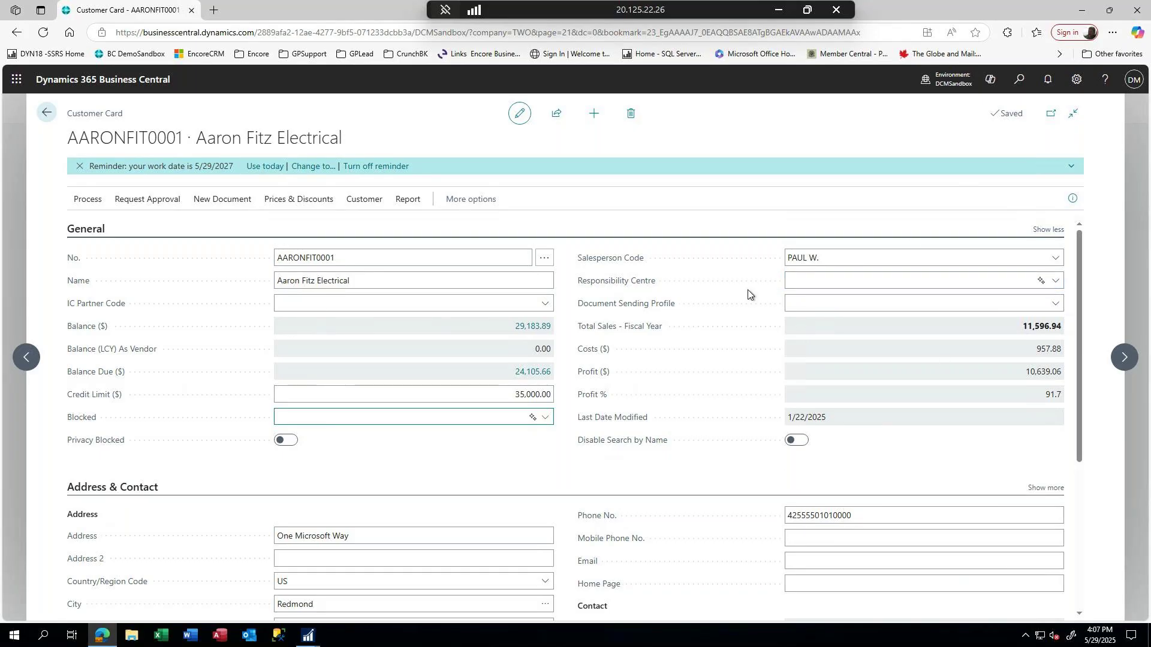
- Show the additional Address & Contact fields on the customer card and review the phone, fax and contact details
scroll(748, 293, "down", 3)
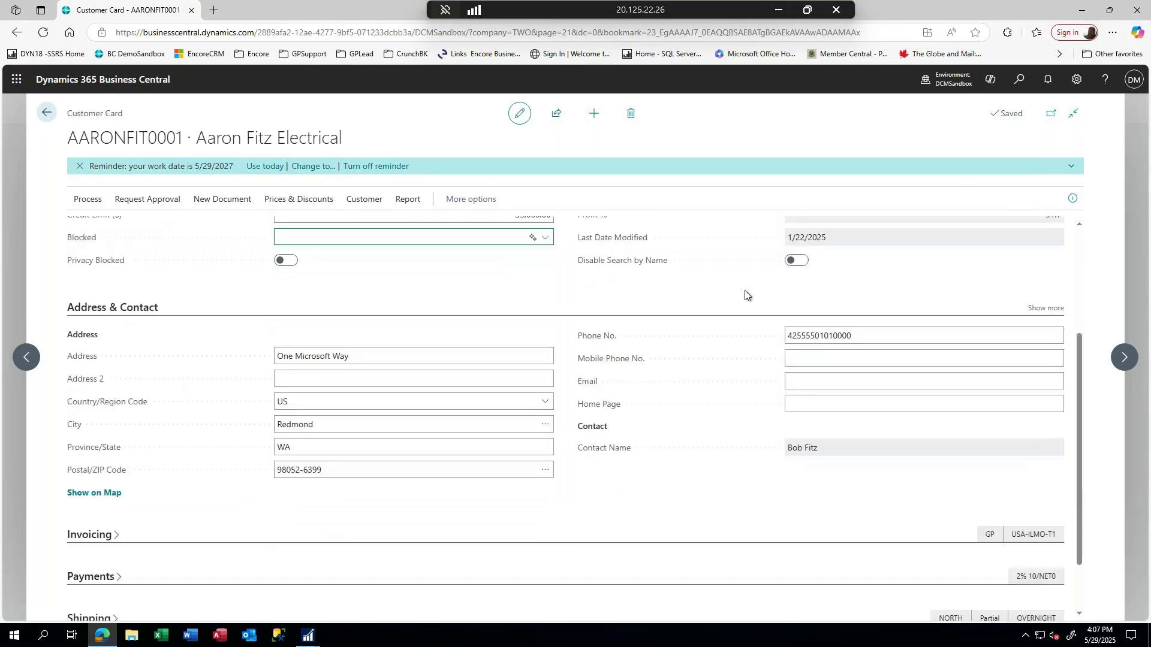
scroll(745, 293, "up", 1)
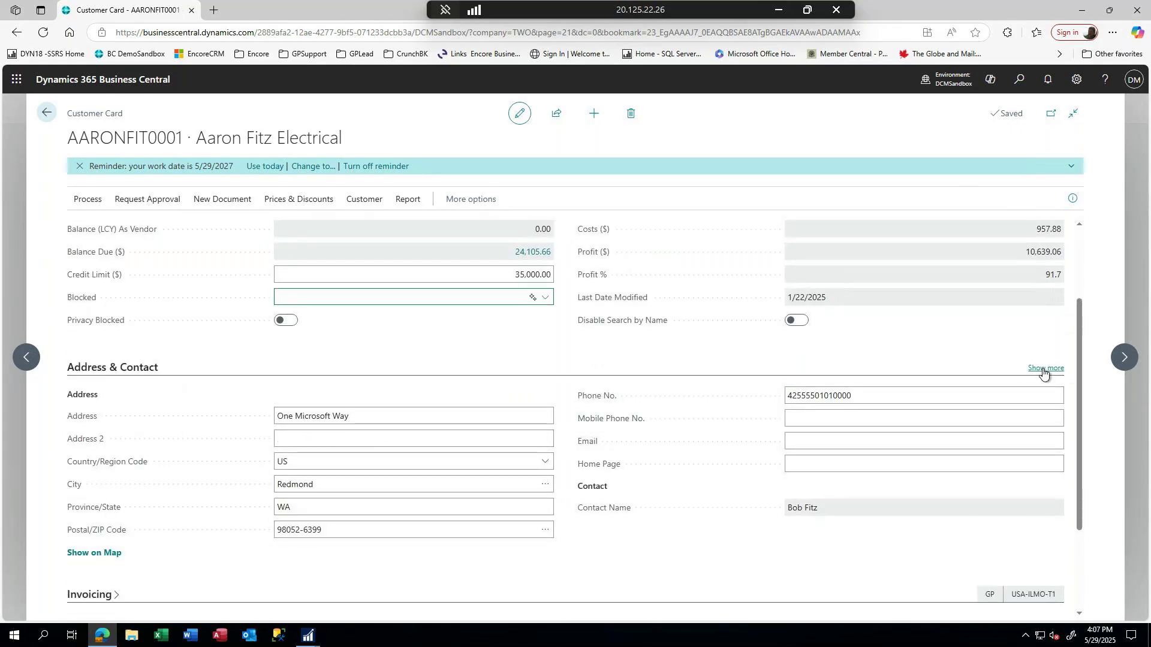
left_click(1046, 369)
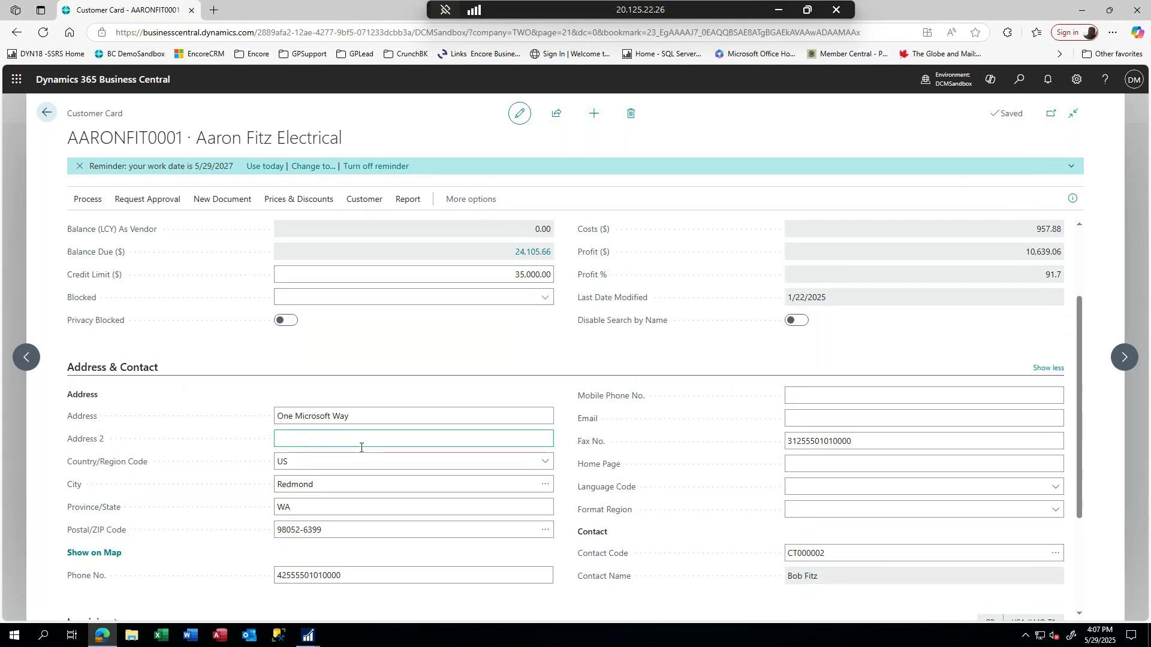
left_click(351, 578)
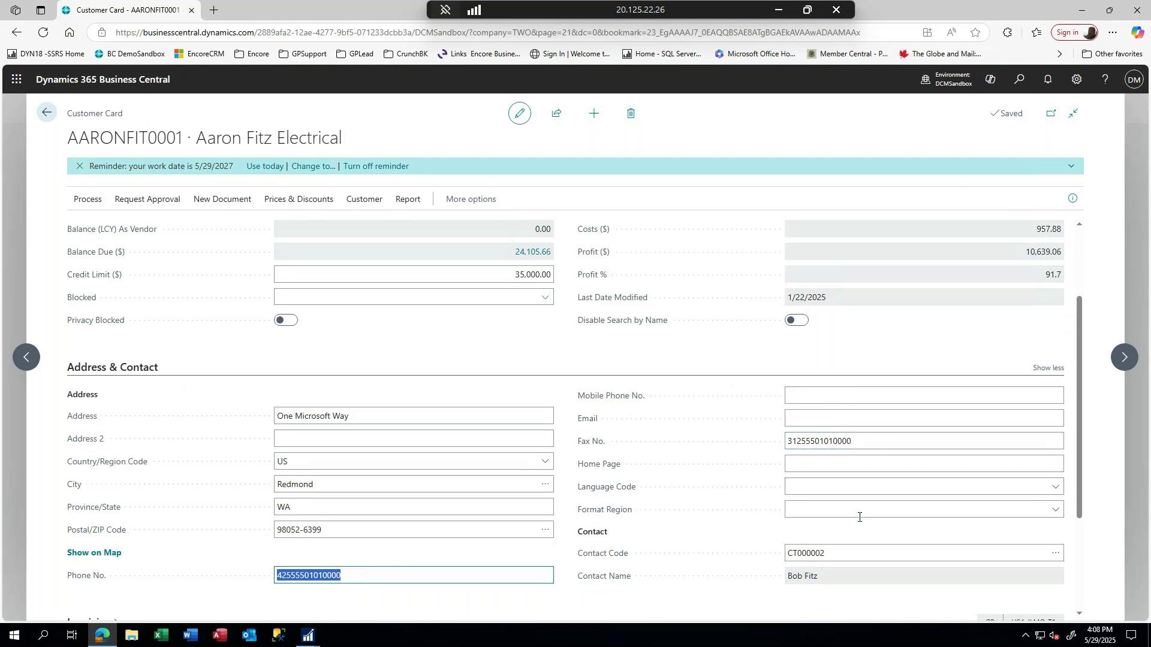
scroll(858, 516, "down", 2)
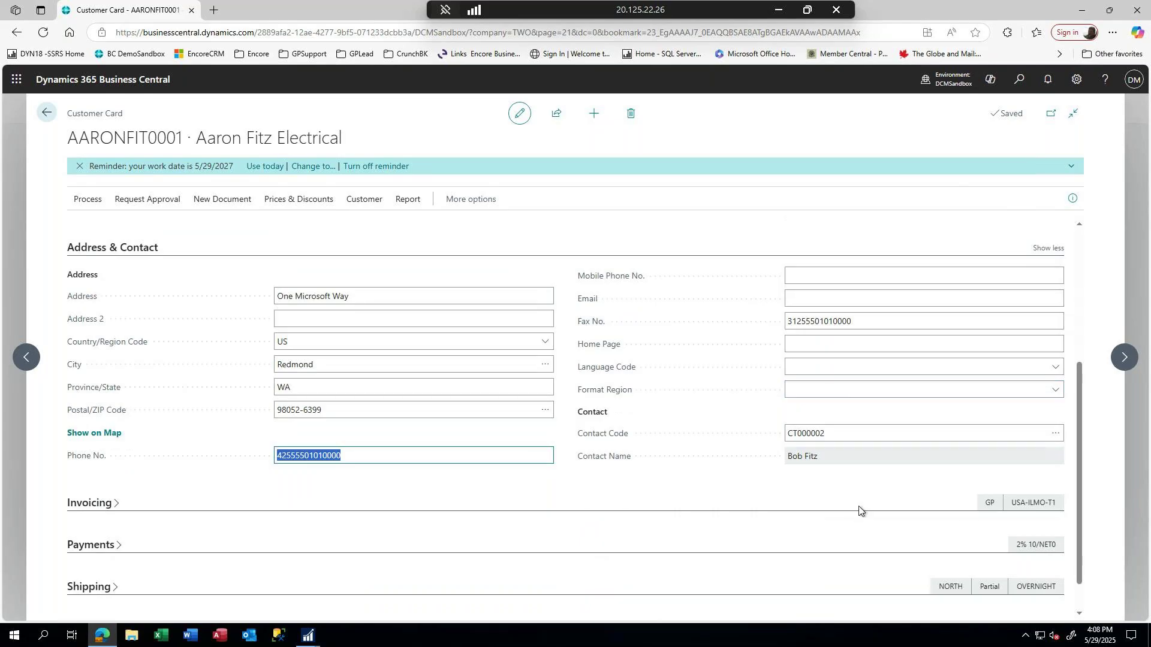
scroll(857, 503, "down", 1)
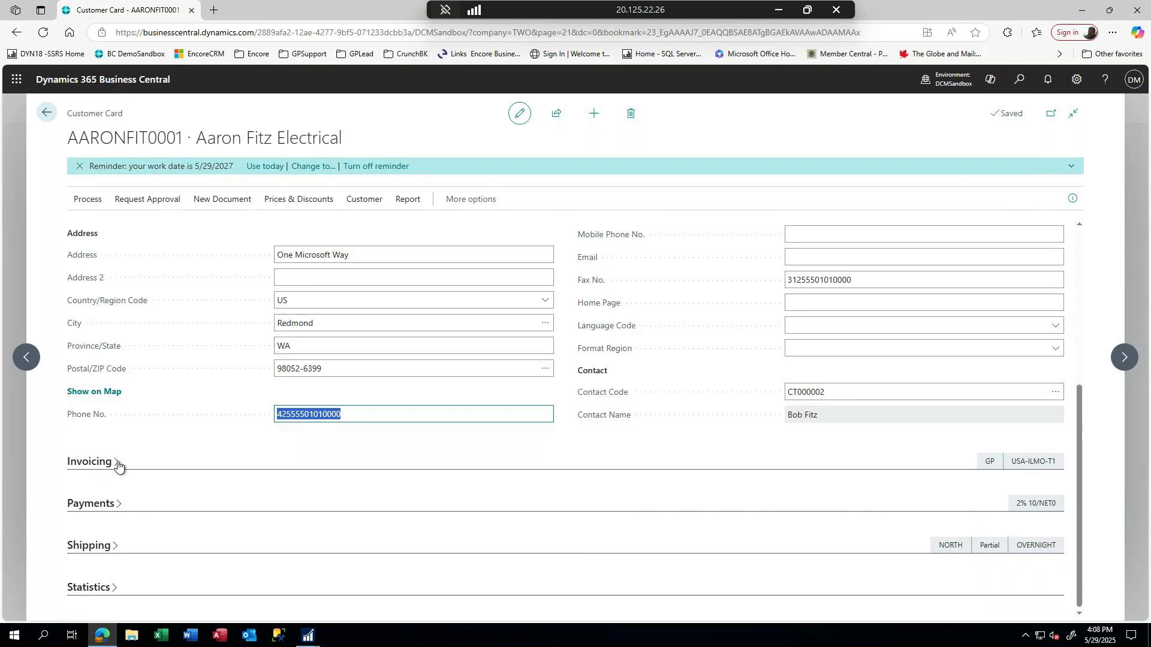
- Expand the Invoicing section and examine all accounts assigned to the USA-ILMO-T1 customer posting group
left_click(98, 465)
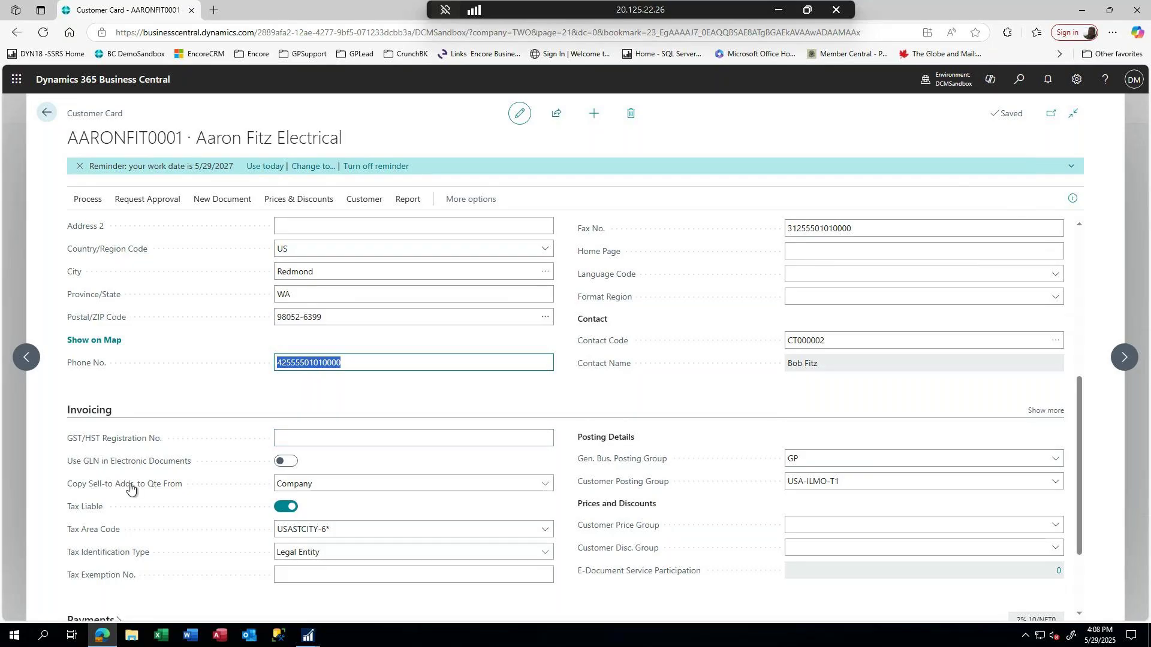
left_click(337, 530)
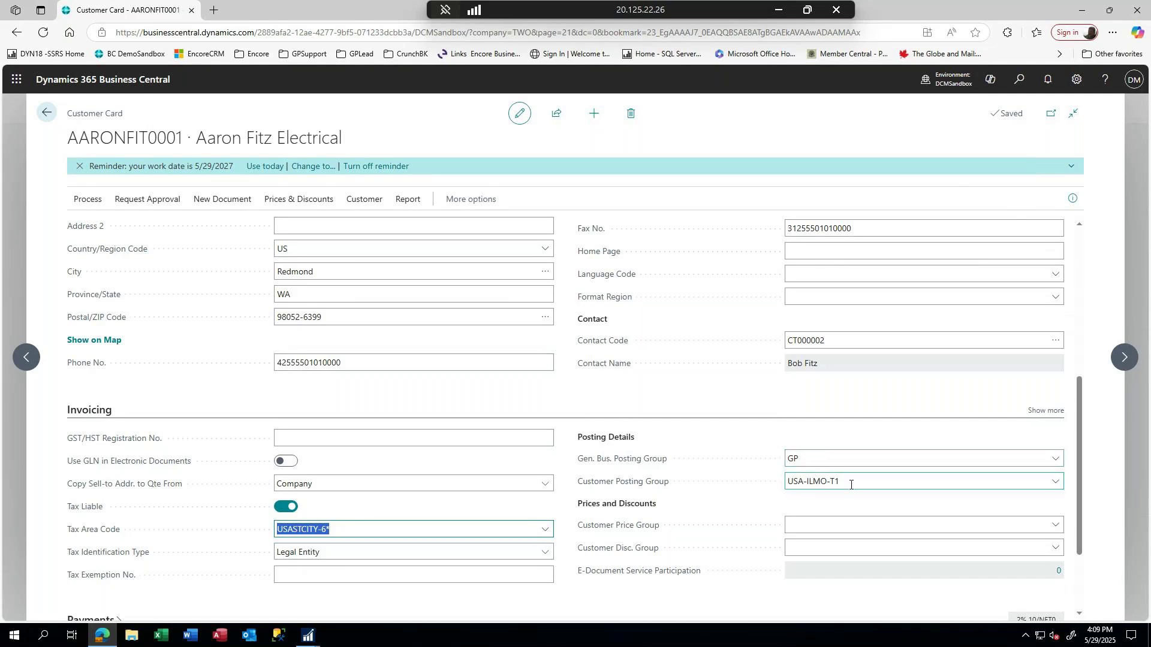
left_click(1056, 487)
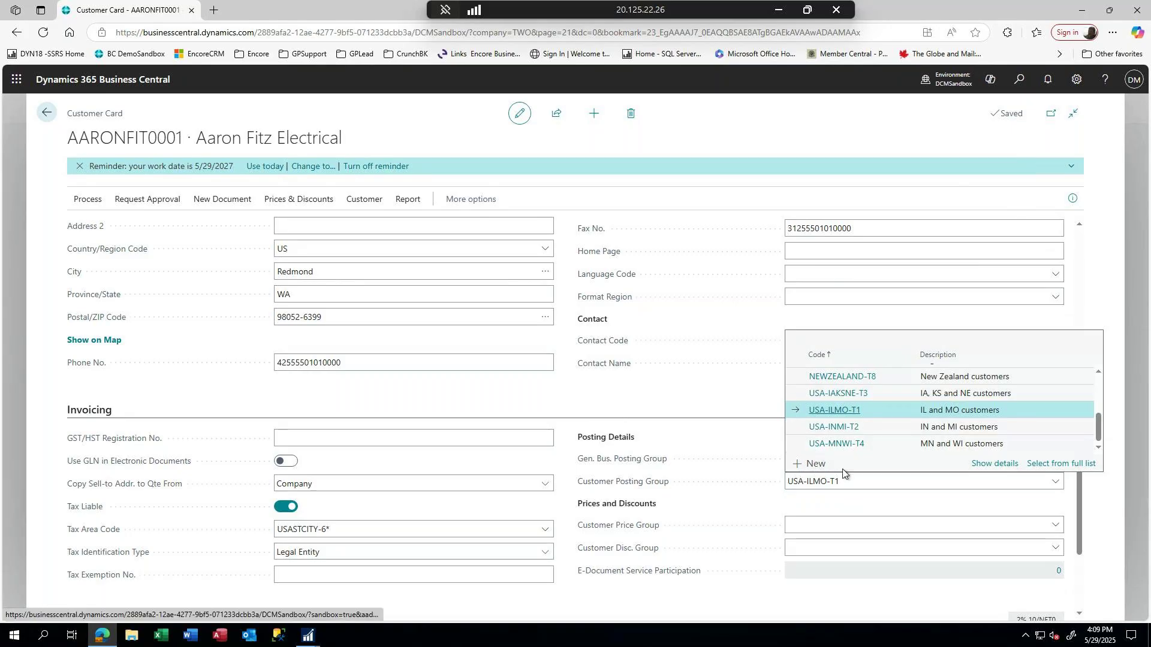
left_click(995, 464)
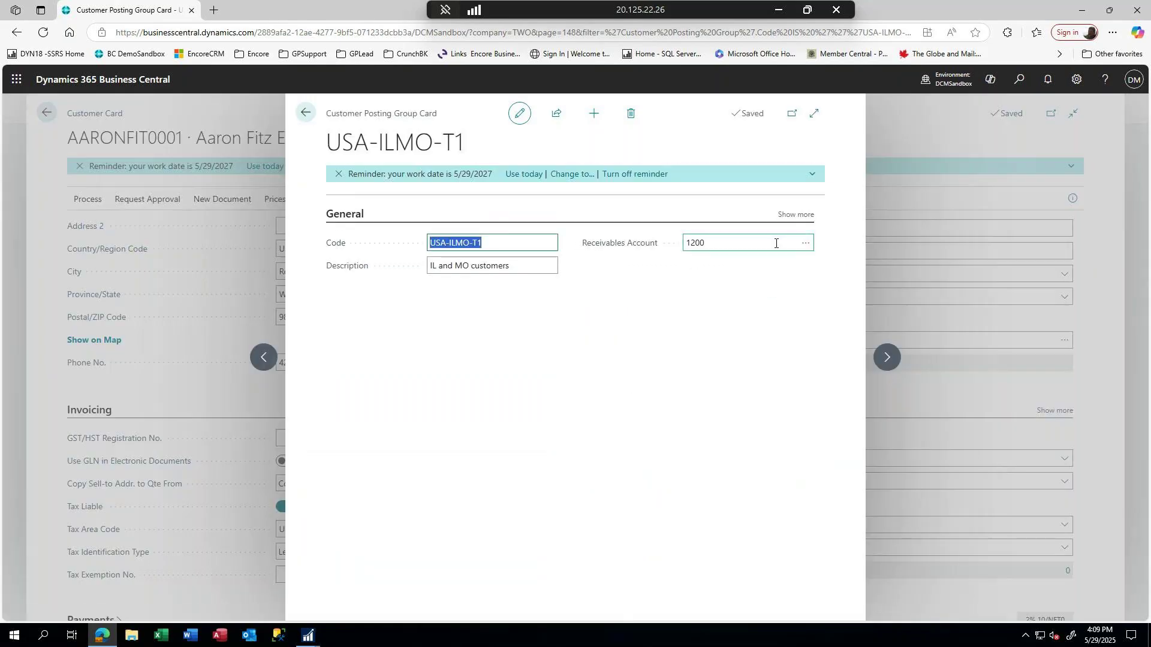
left_click(796, 215)
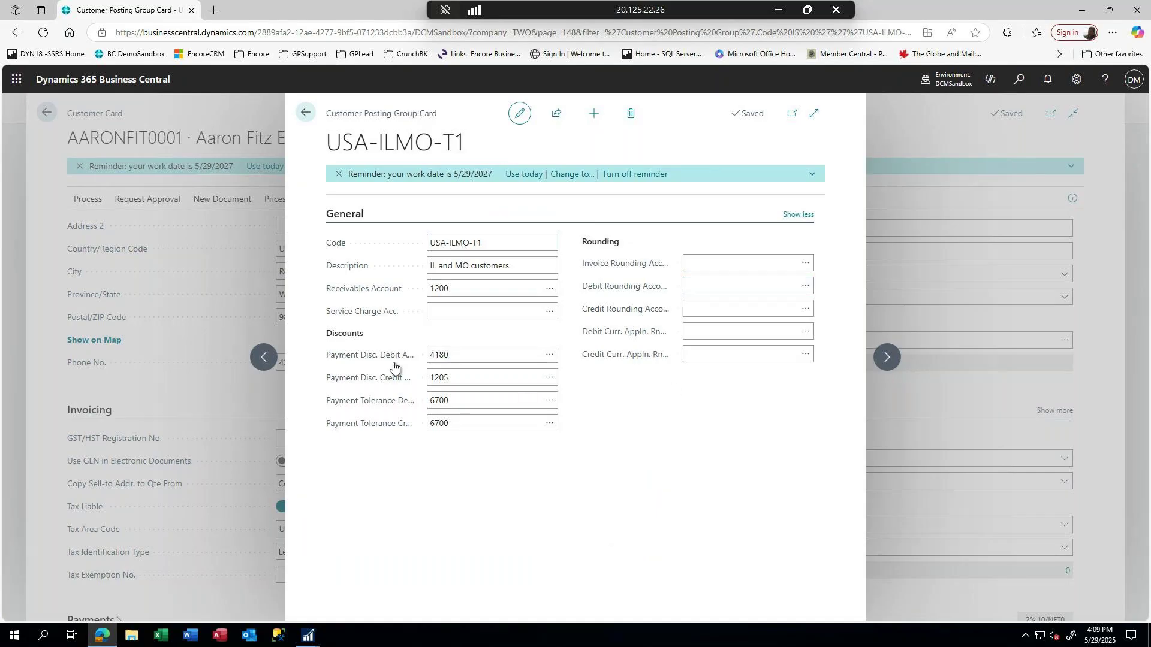
mouse_move(398, 378)
left_click(305, 113)
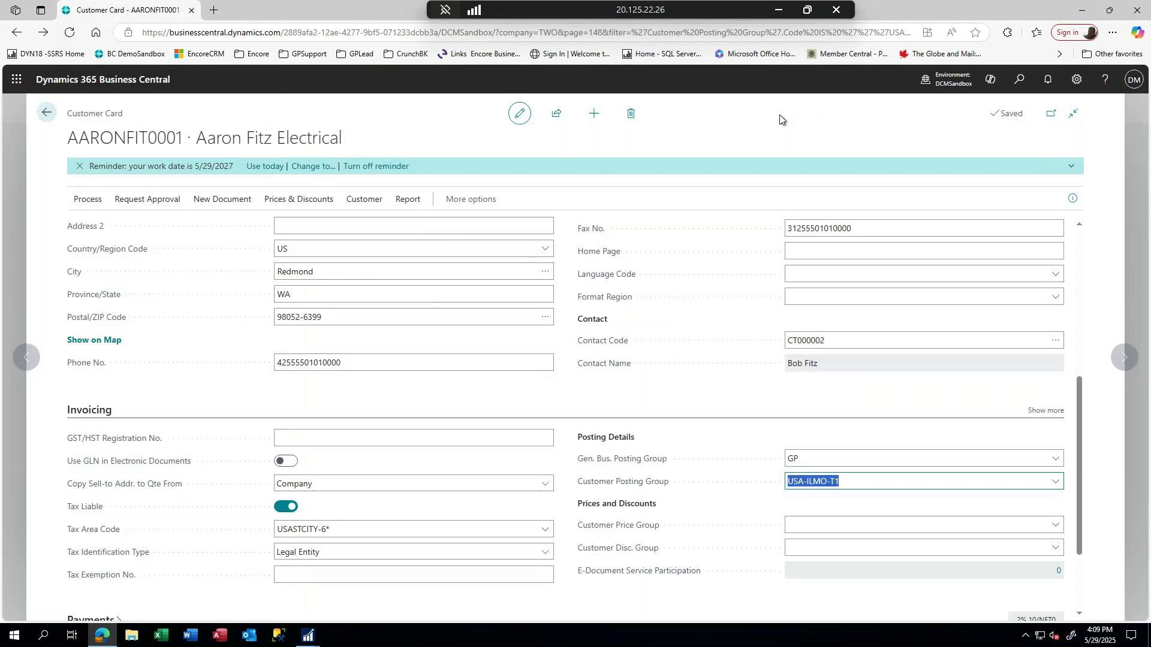
- Open the general posting setup for the customer's GP general business posting group
key("shift+Tab")
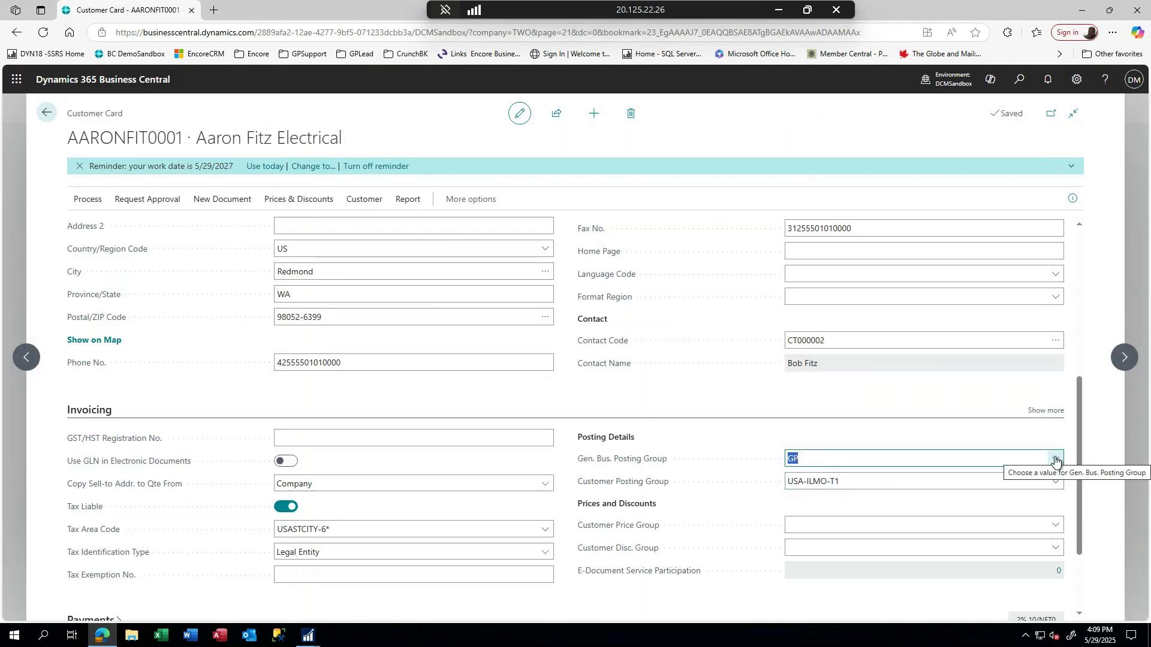
left_click(1057, 459)
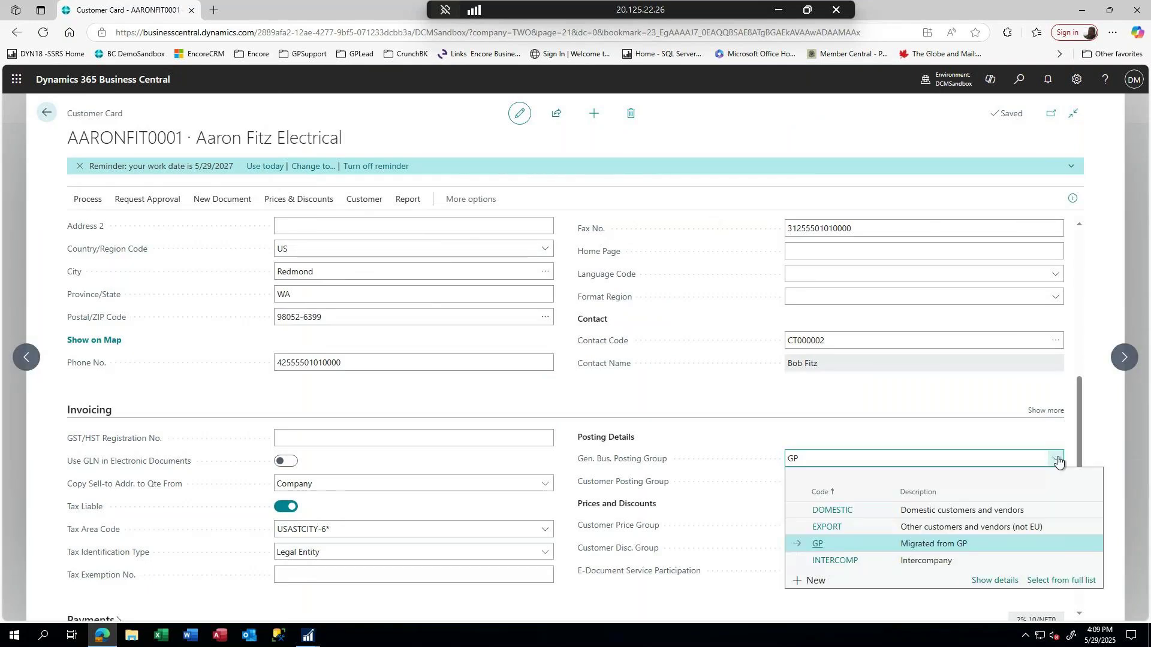
left_click(995, 580)
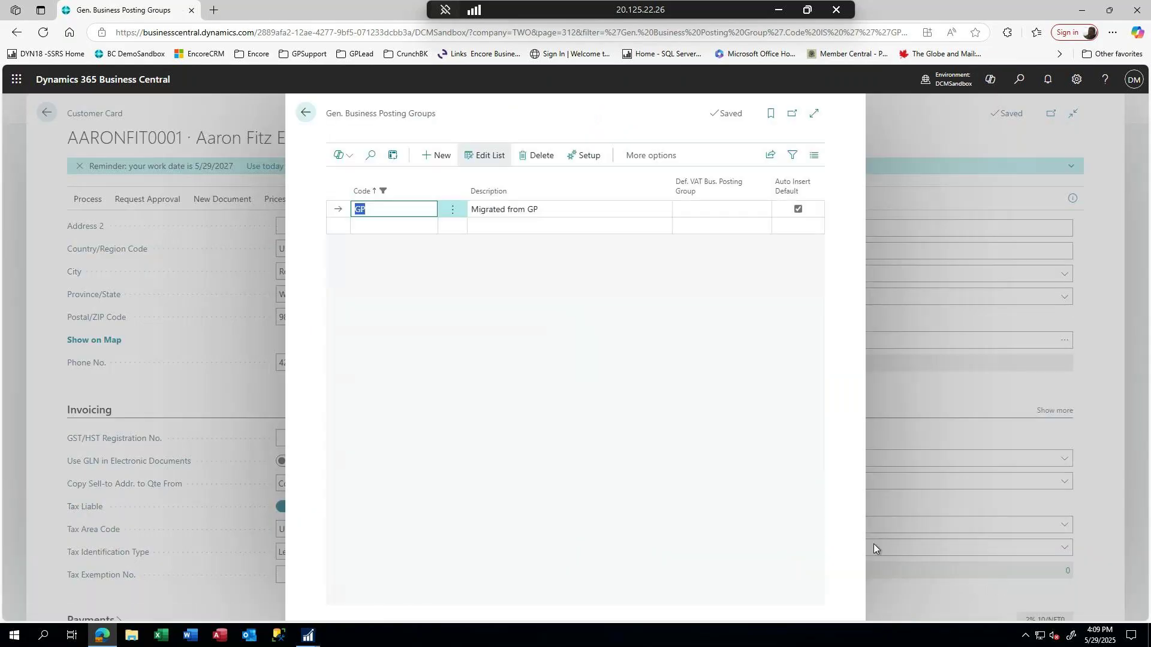
left_click(587, 177)
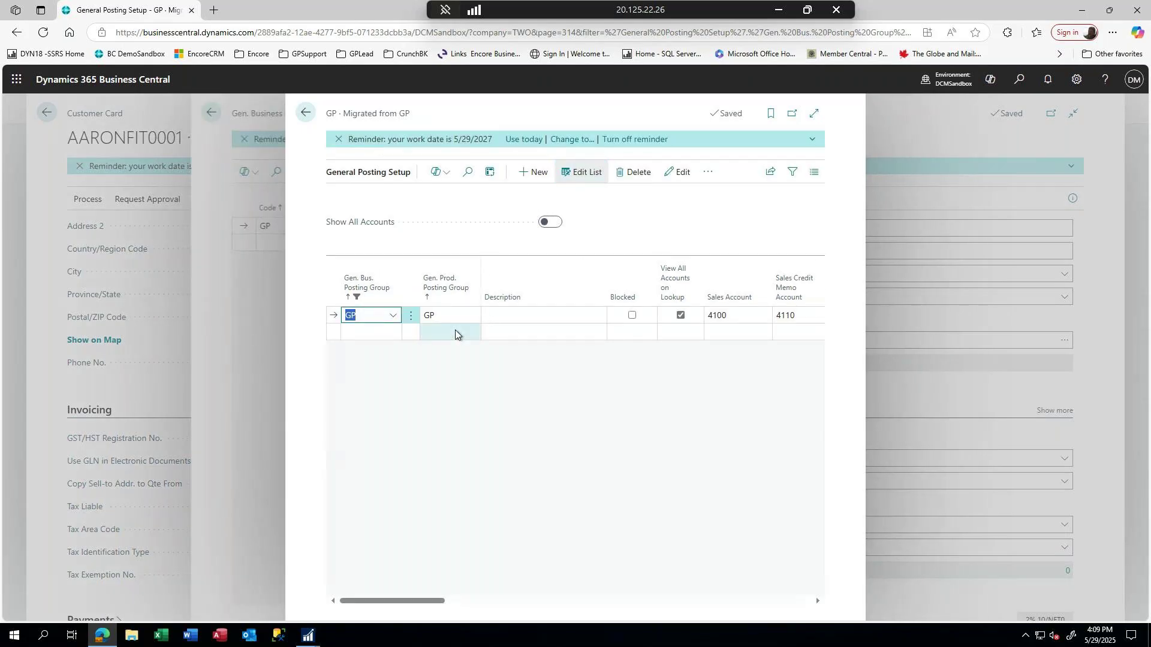
- Examine the sales, purchase, COGS and inventory accounts in the GP row of the general posting setup
key("Tab")
key("Tab")
key("Tab")
key("Tab")
key("Tab")
key("Tab")
key("Tab")
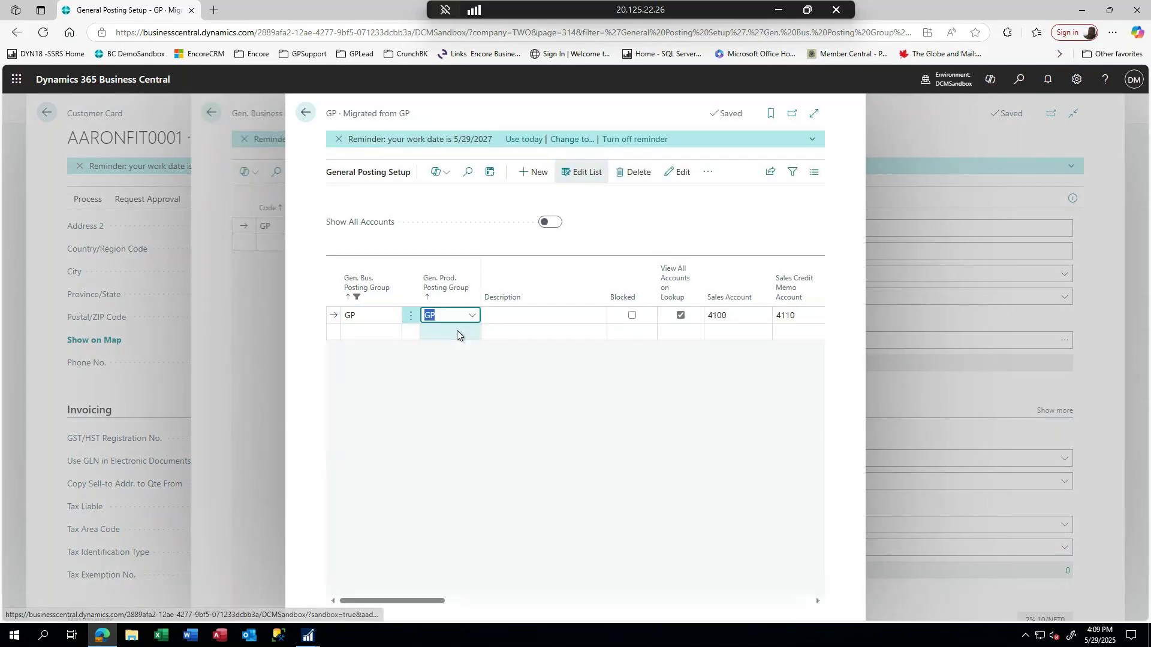
key("Tab")
key("Tab")
key("Tab")
key("Tab")
key("Tab")
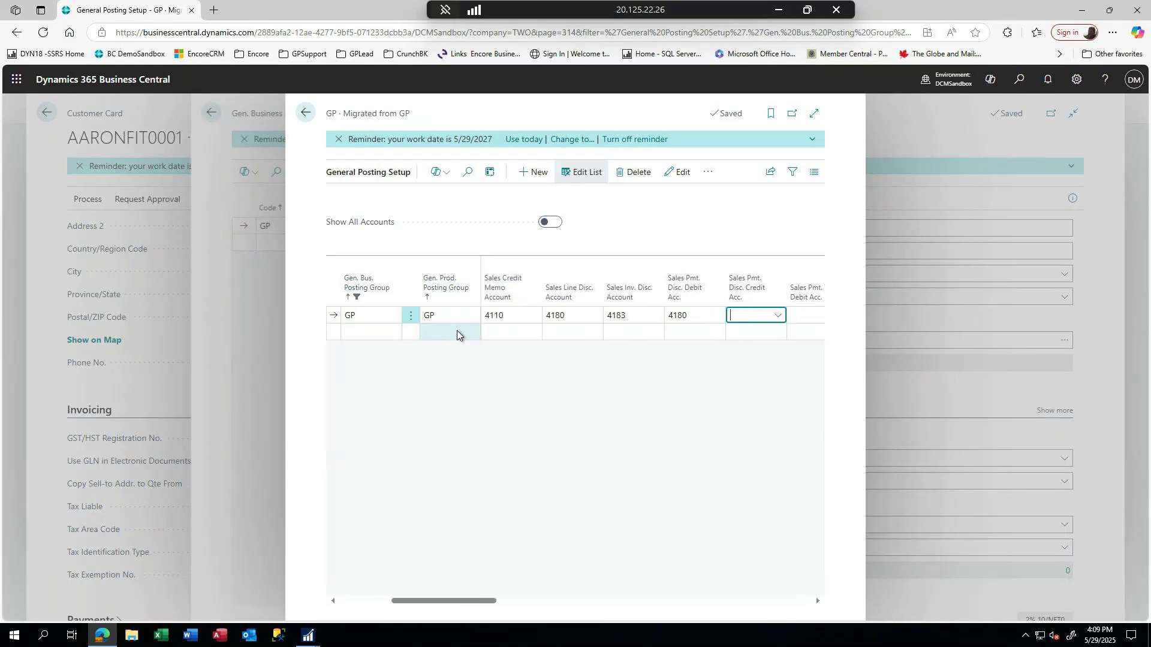
key("Tab")
key("Tab")
key("Tab")
key("Tab")
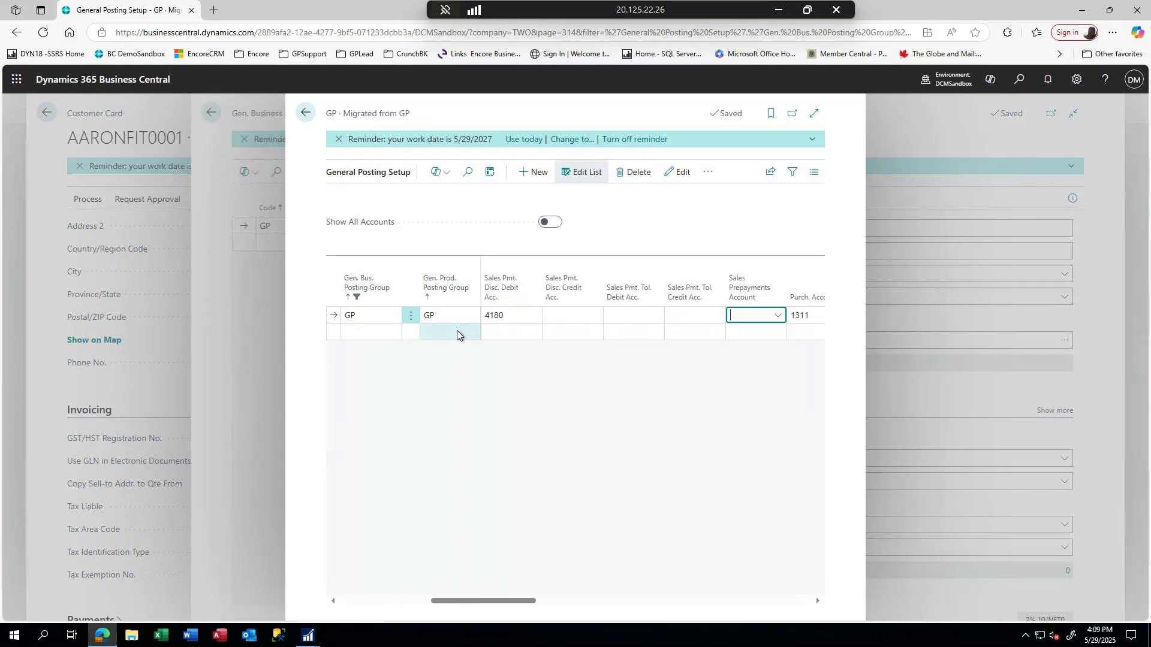
key("Tab")
key("Tab")
key("Tab")
key("Tab")
key("Tab")
key("Tab")
key("Tab")
key("Tab")
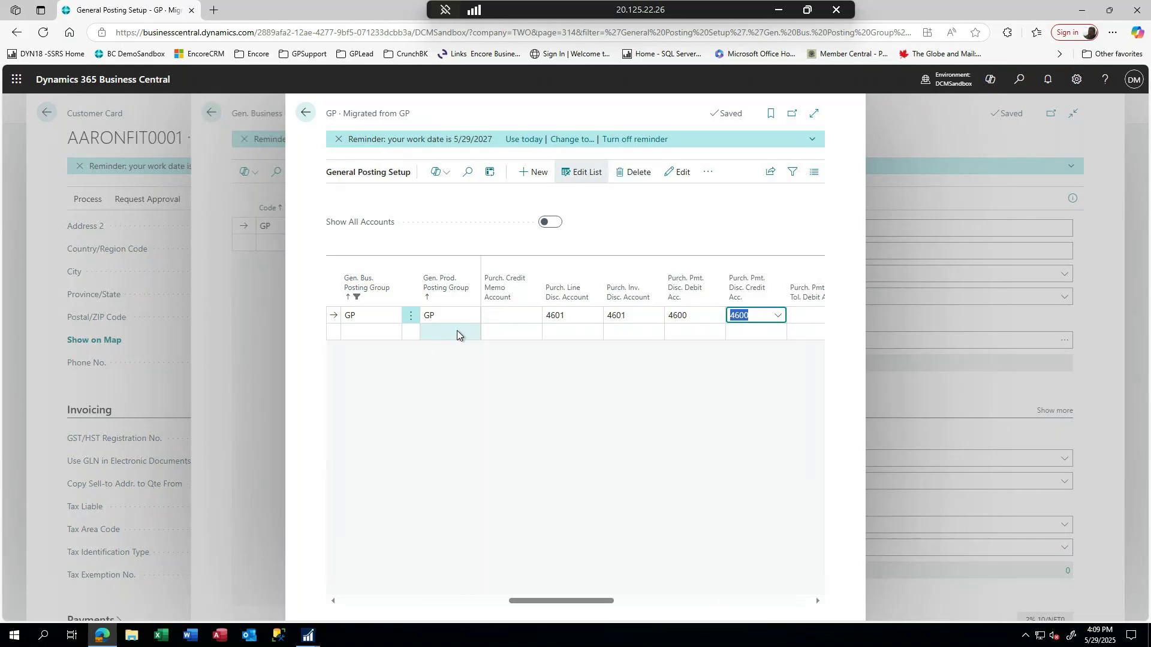
key("Tab")
key("Tab")
key("Tab")
key("Tab")
key("Tab")
key("Tab")
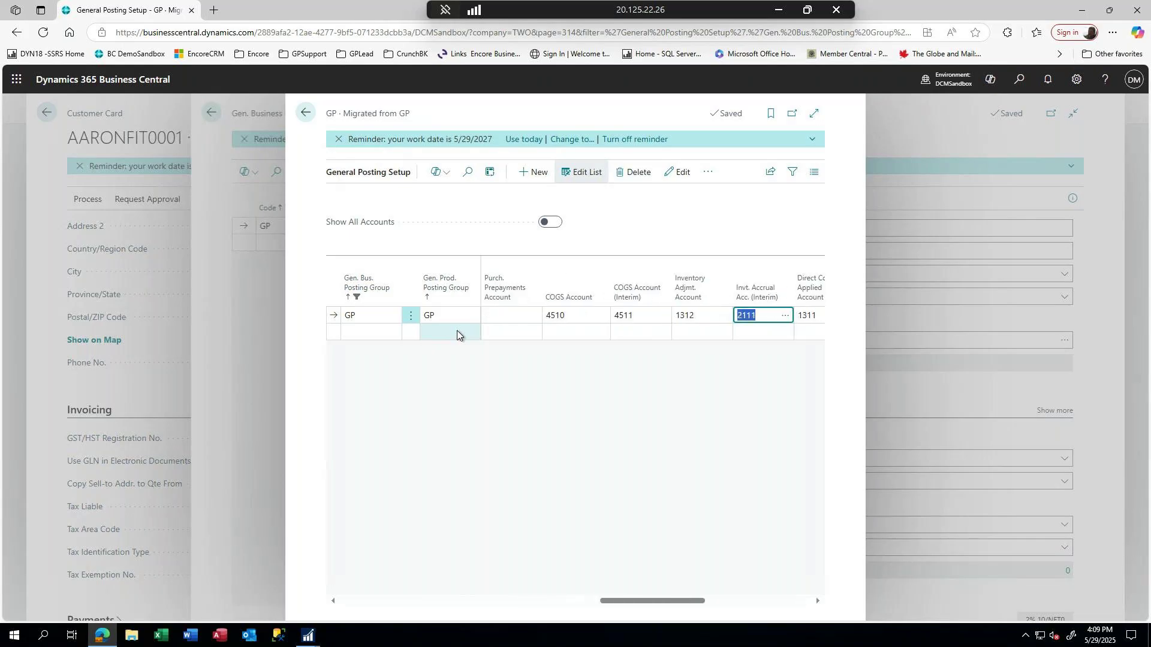
- Examine the remaining accounts in the GP row of the general posting setup through the subscription contract columns, and return to the customer card
key("Tab")
key("Tab")
key("Tab")
key("Tab")
key("Tab")
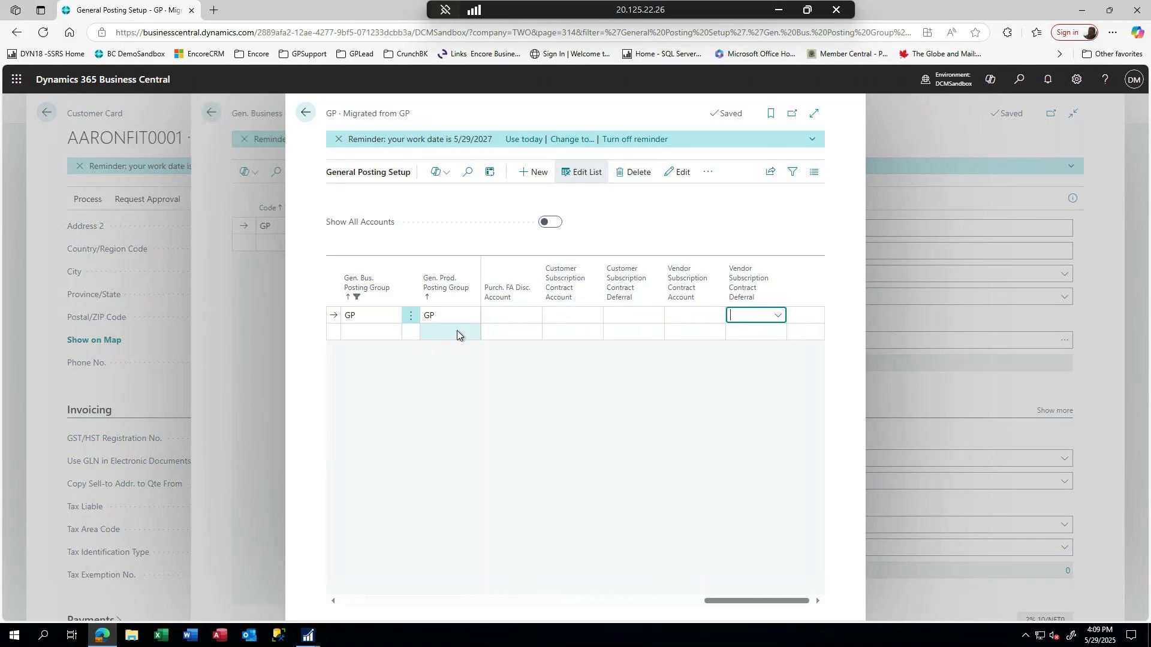
key("shift+Tab")
key("shift+Tab")
key("shift+Tab")
key("shift+Tab")
key("shift+Tab")
key("shift+Tab")
key("shift+Tab")
key("shift+Tab")
key("shift+Tab")
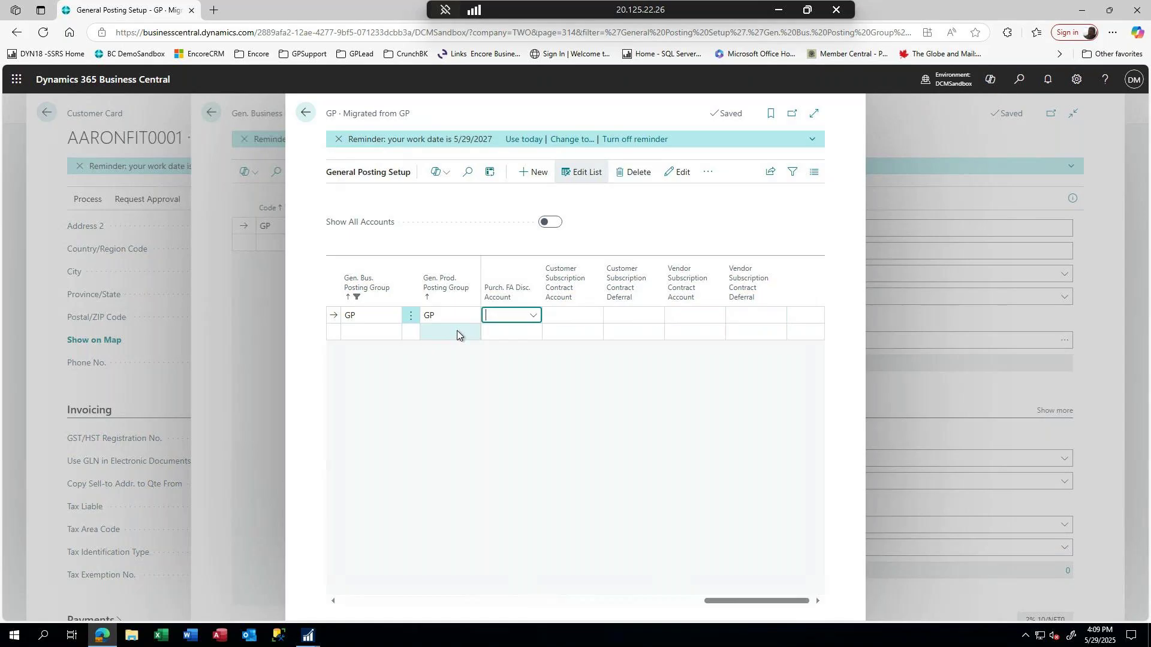
key("shift+Tab")
key("shift+Tab")
key("shift+Tab")
key("shift+Tab")
key("shift+Tab")
key("shift+Tab")
key("shift+Tab")
key("shift+Tab")
key("shift+Tab")
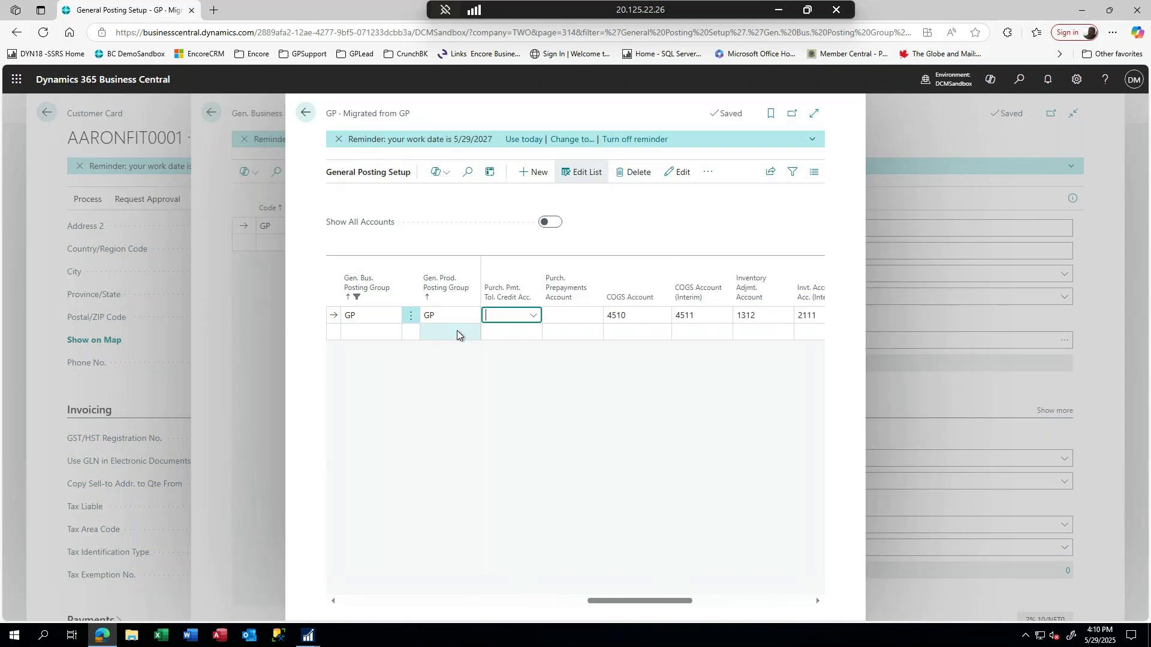
key("shift+Tab")
key("shift+Tab")
key("shift+Tab")
key("shift+Tab")
key("shift+Tab")
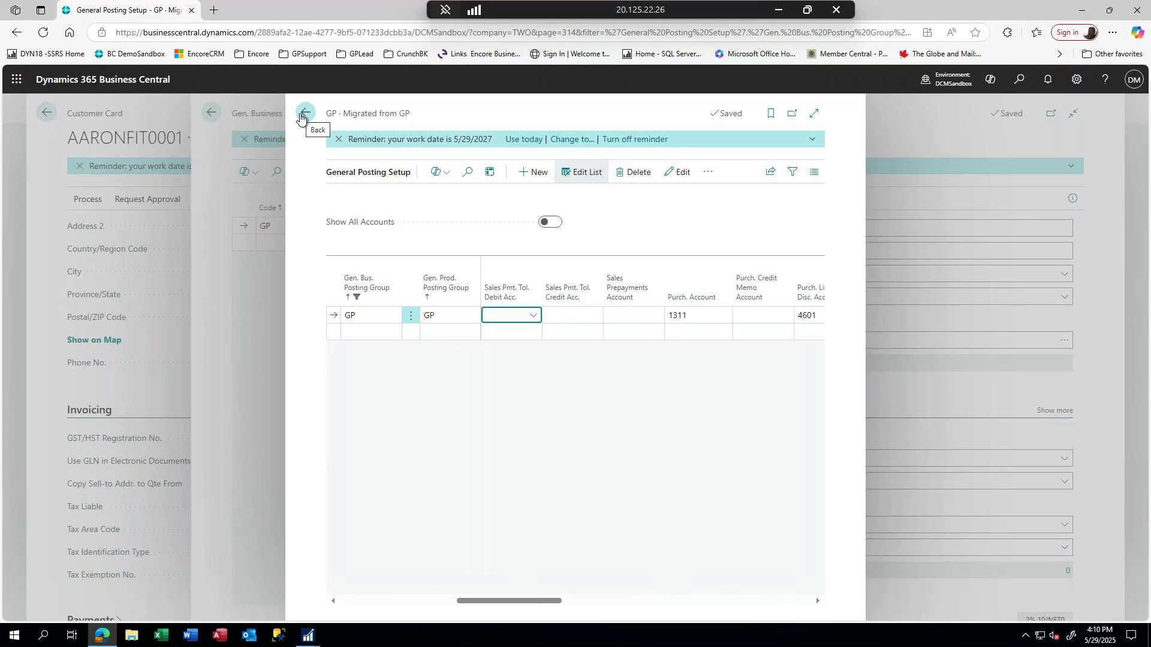
left_click(303, 115)
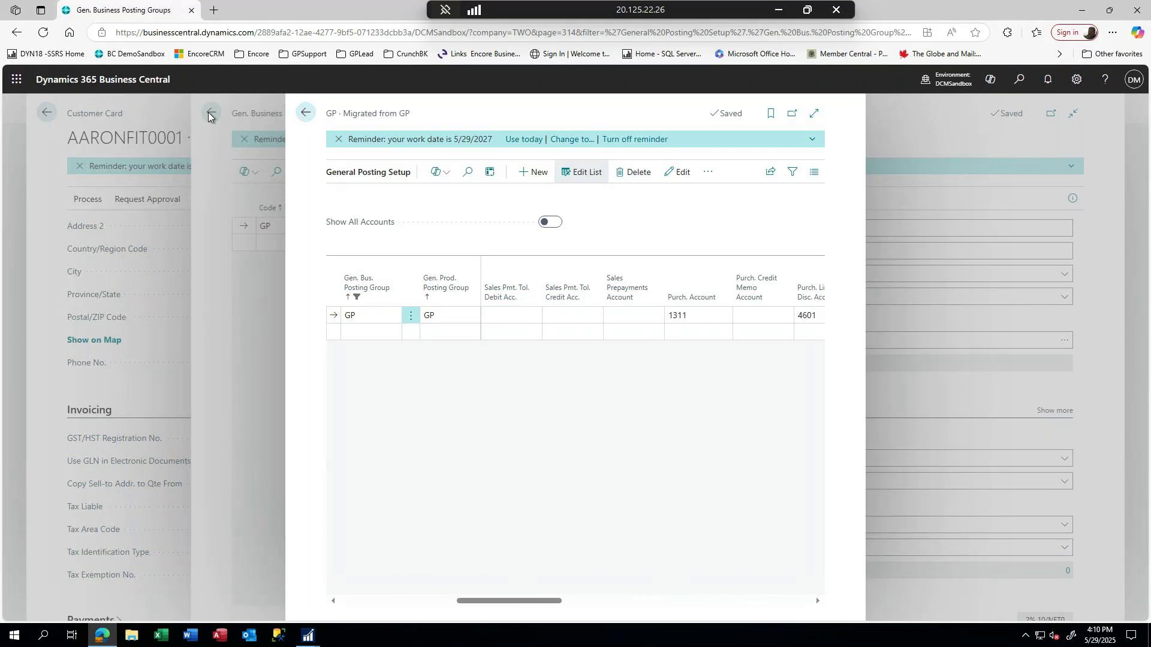
left_click(306, 115)
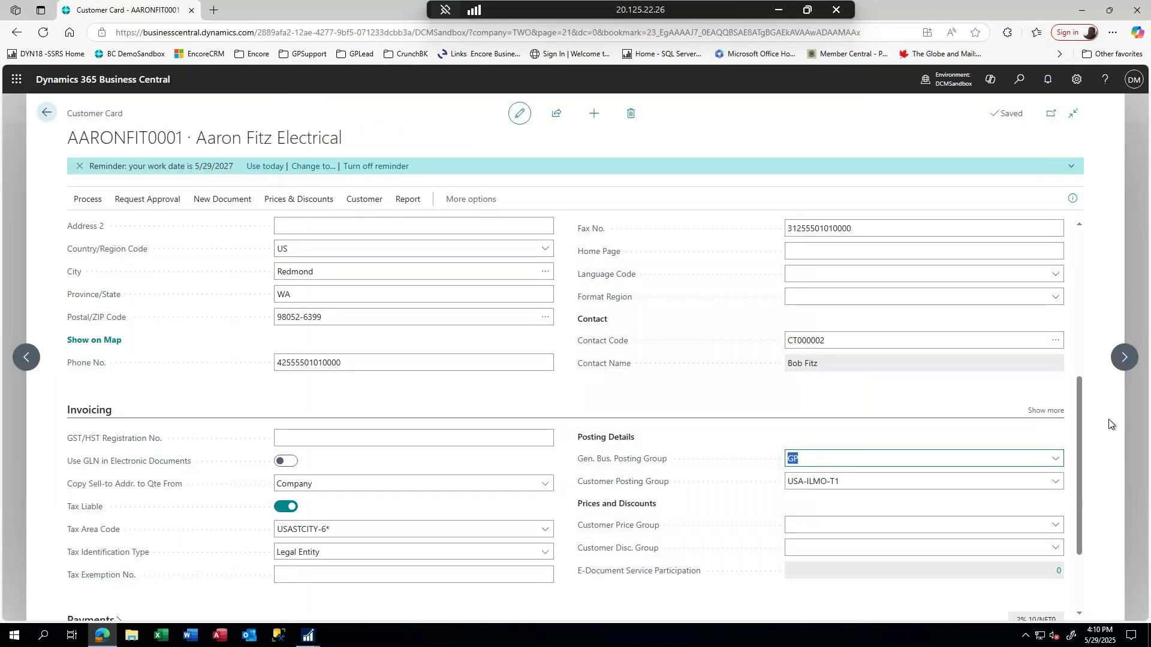
- Show the additional Invoicing fields on the customer card and review the tax, pricing and discount settings
left_click(1049, 412)
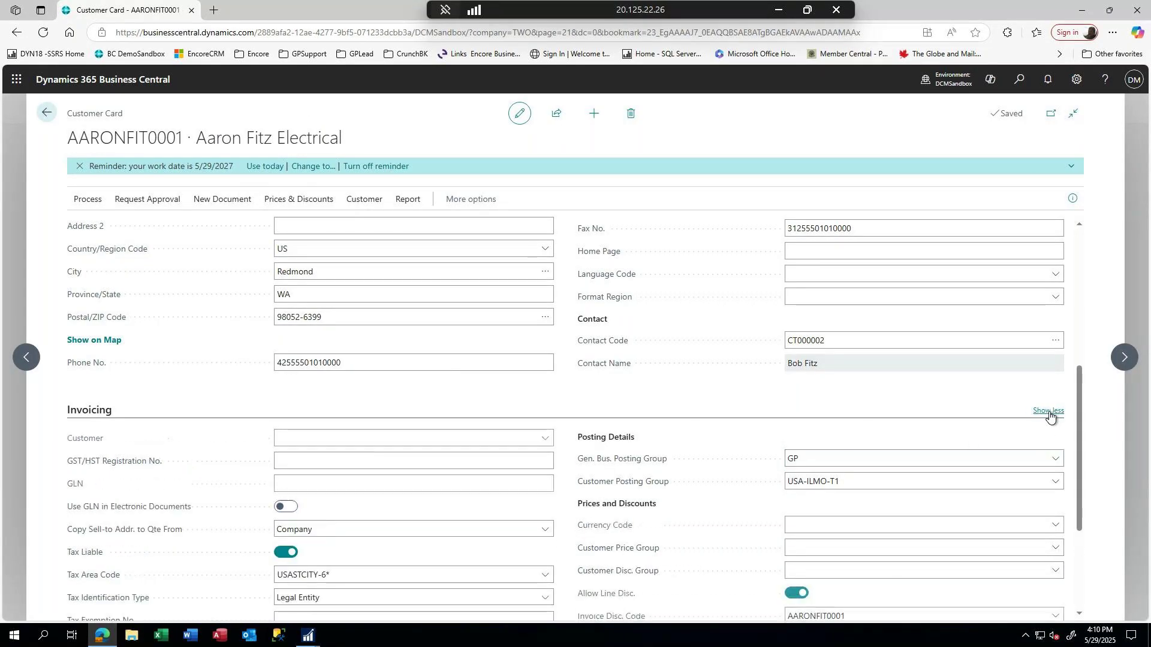
scroll(923, 454, "down", 2)
scroll(921, 453, "up", 2)
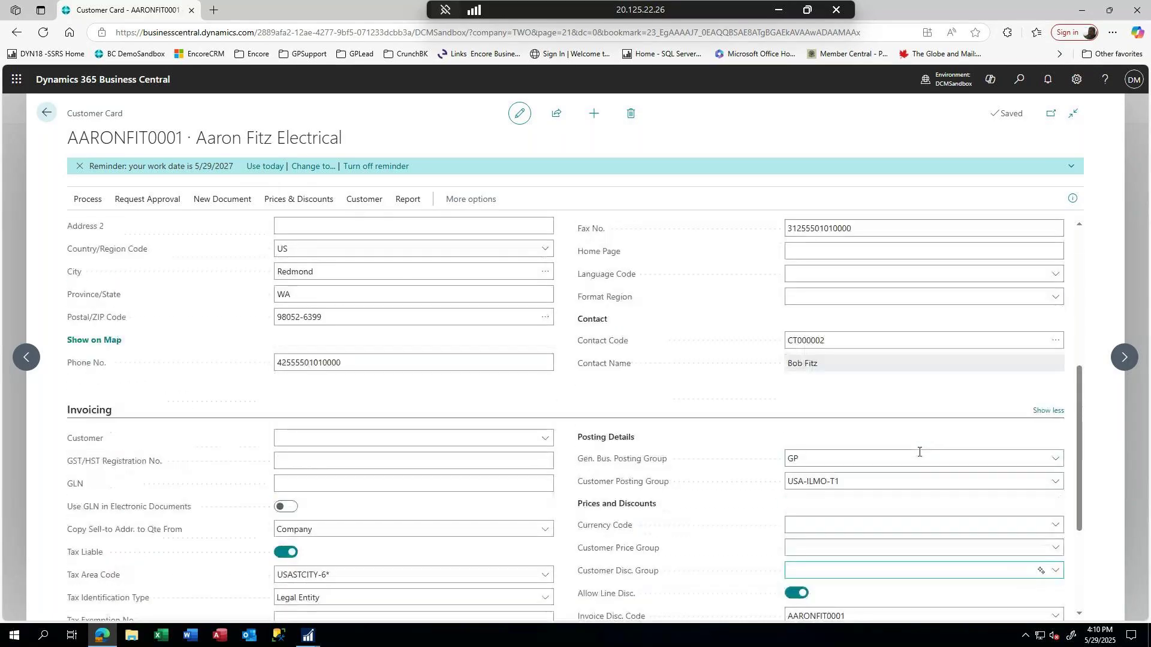
scroll(919, 451, "down", 3)
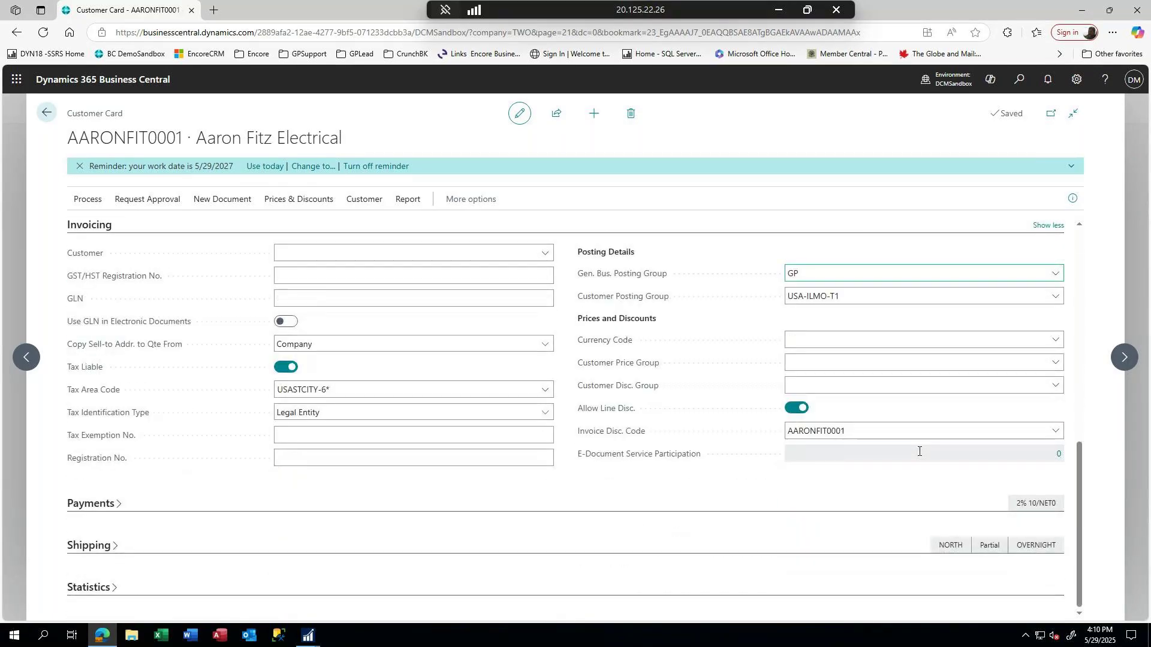
- Expand the Payments section, view the details of the 2% 10/NET0 payment terms, and return to the customer card
left_click(118, 505)
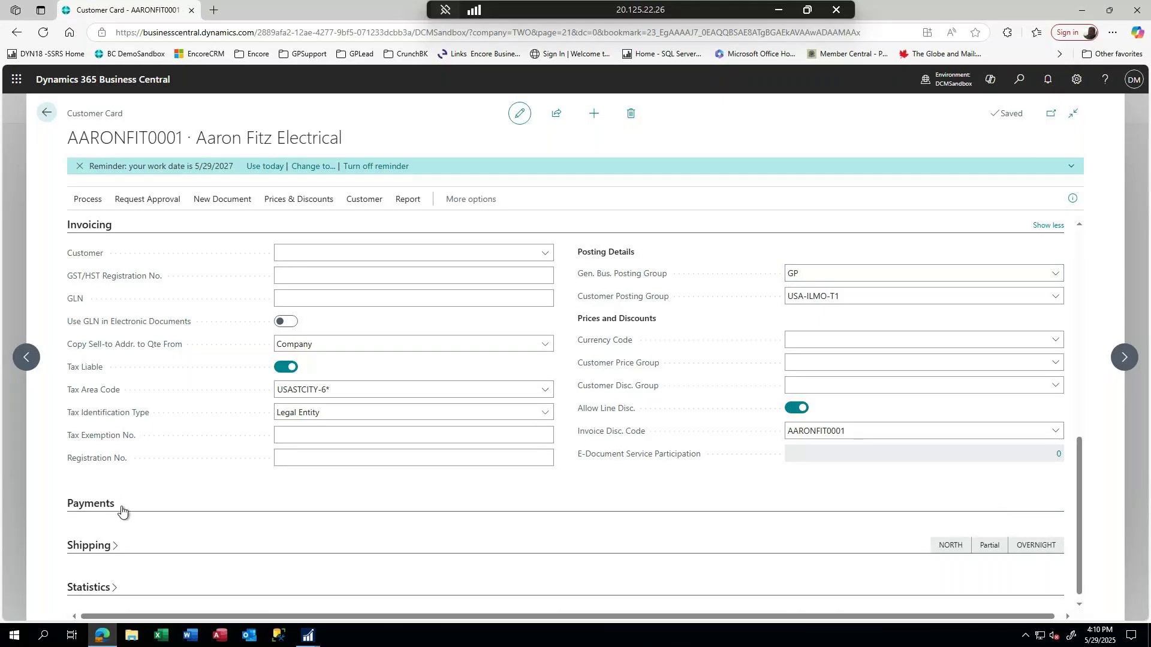
left_click(318, 535)
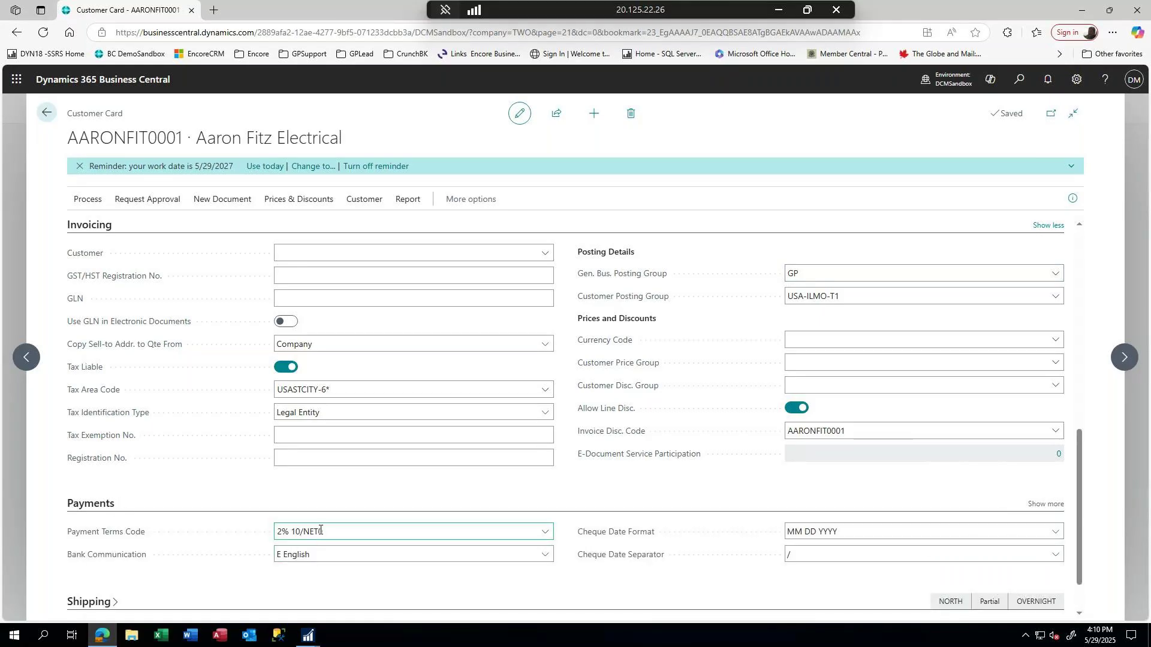
left_click(323, 532)
left_click(547, 535)
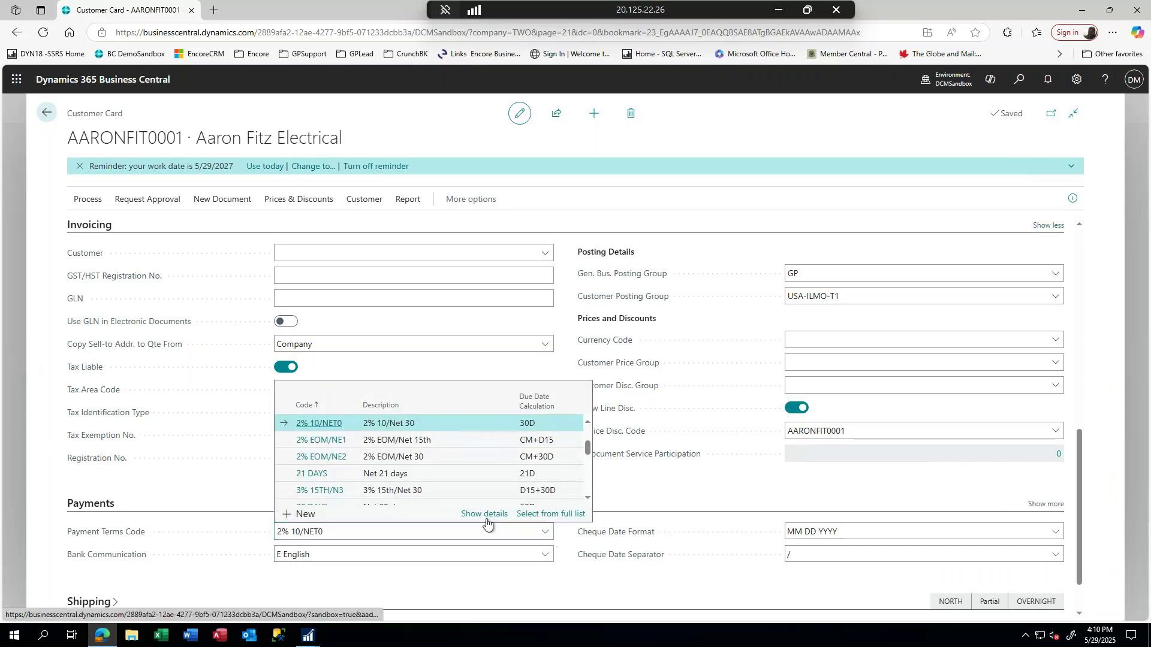
left_click(482, 514)
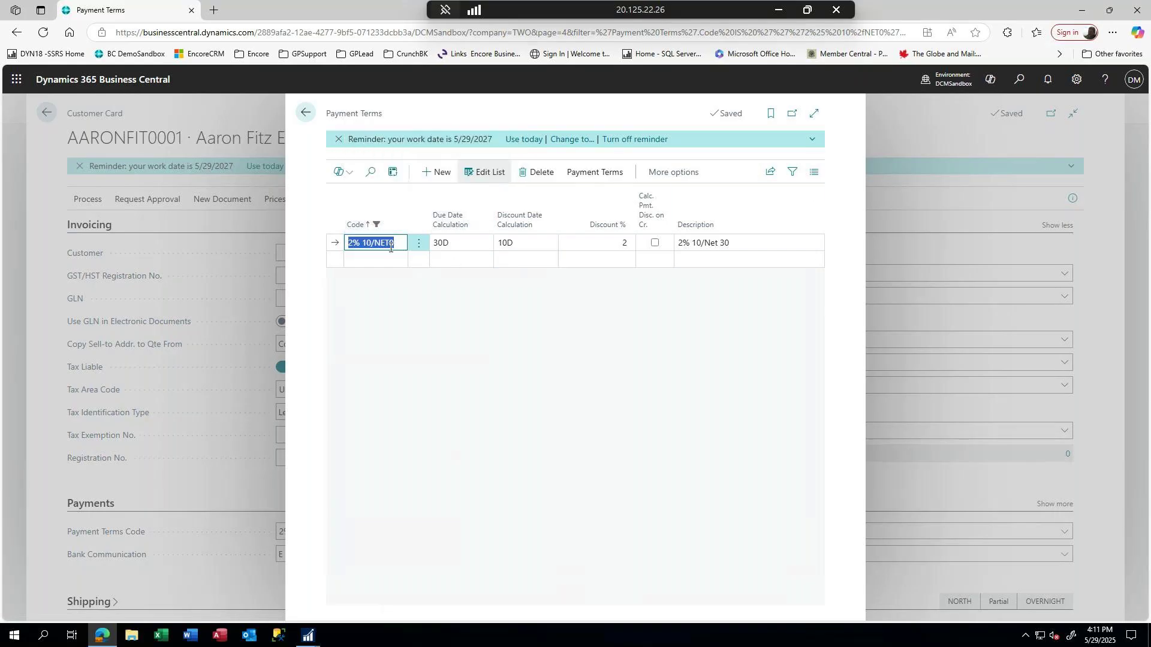
left_click(305, 113)
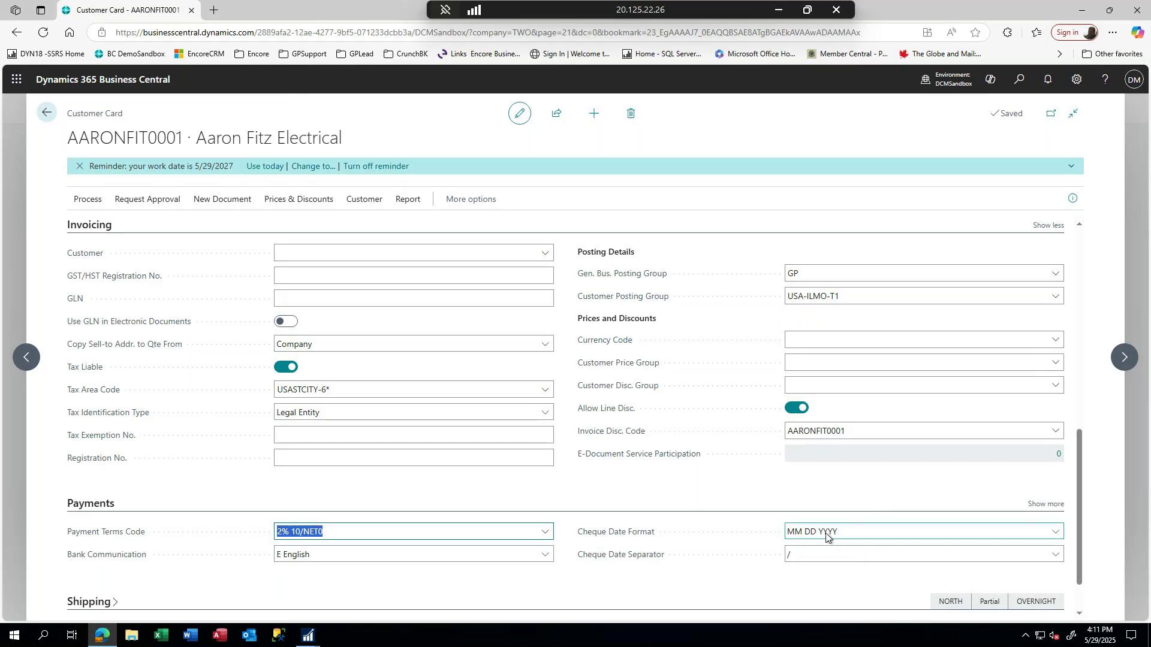
- Expand the Shipping and Statistics sections of the customer card and review their contents
scroll(749, 509, "down", 1)
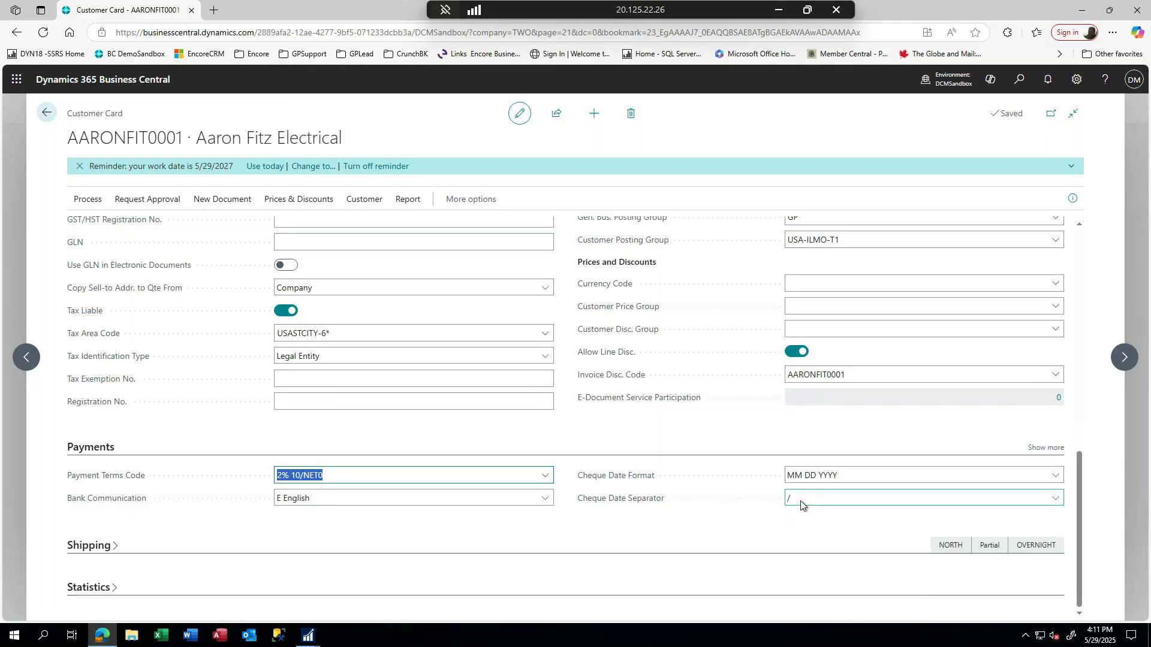
left_click(114, 547)
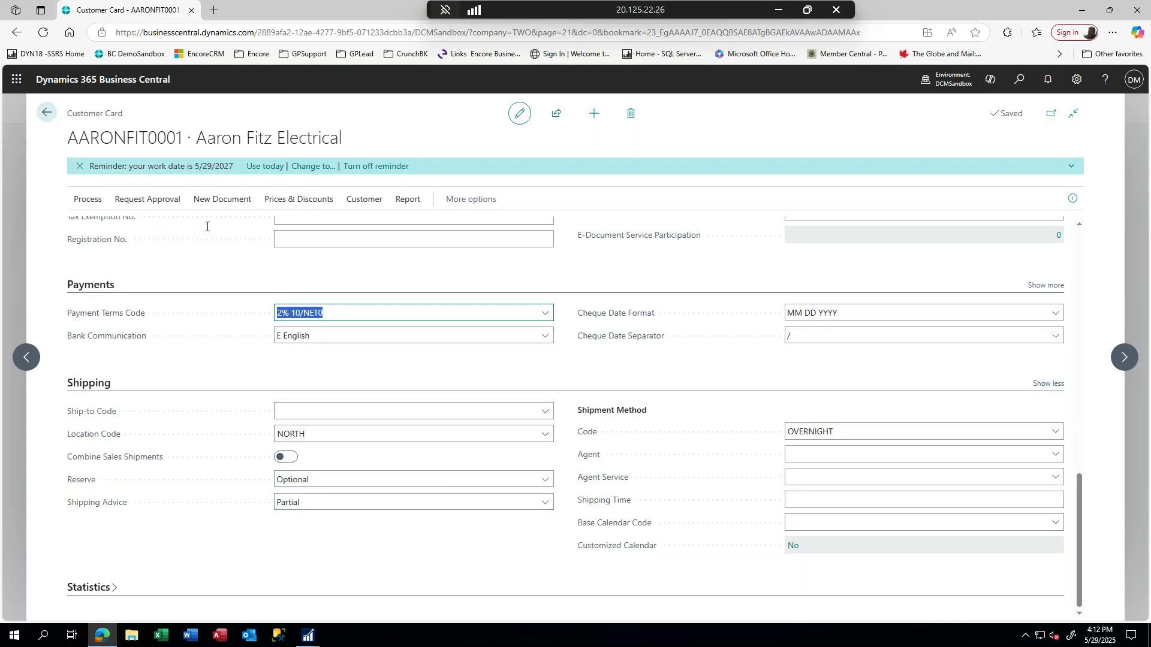
left_click(117, 593)
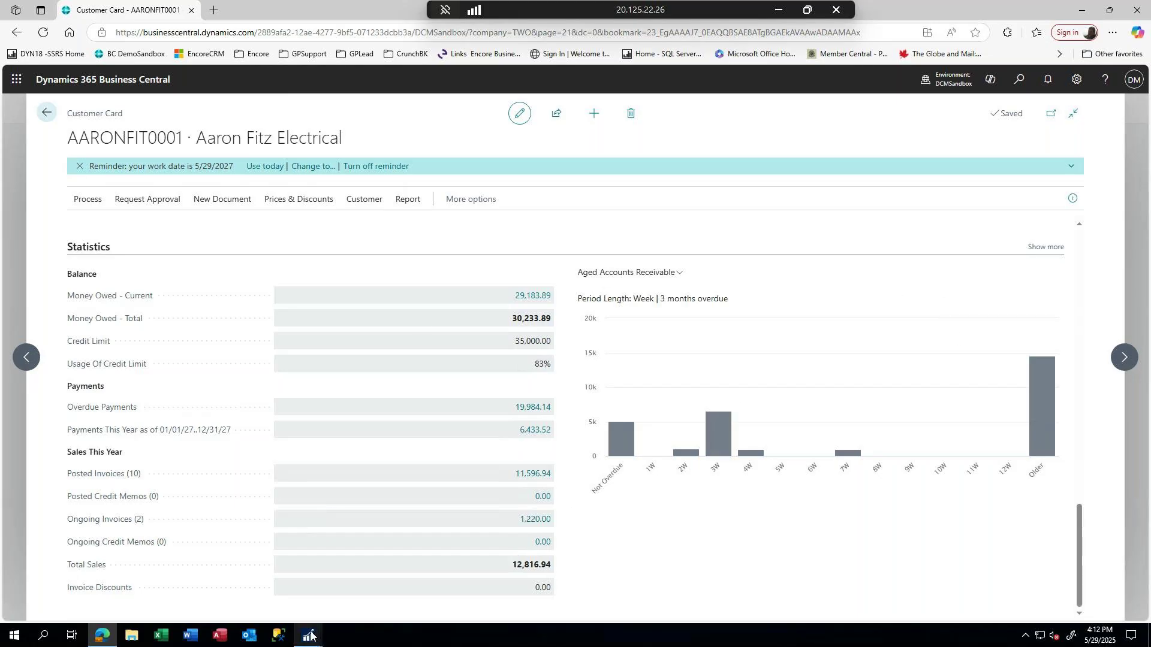
- Switch to Dynamics GP and view the Customer Summary and Receivables Summary inquiry windows, closing each one
mouse_move(311, 635)
left_click(246, 577)
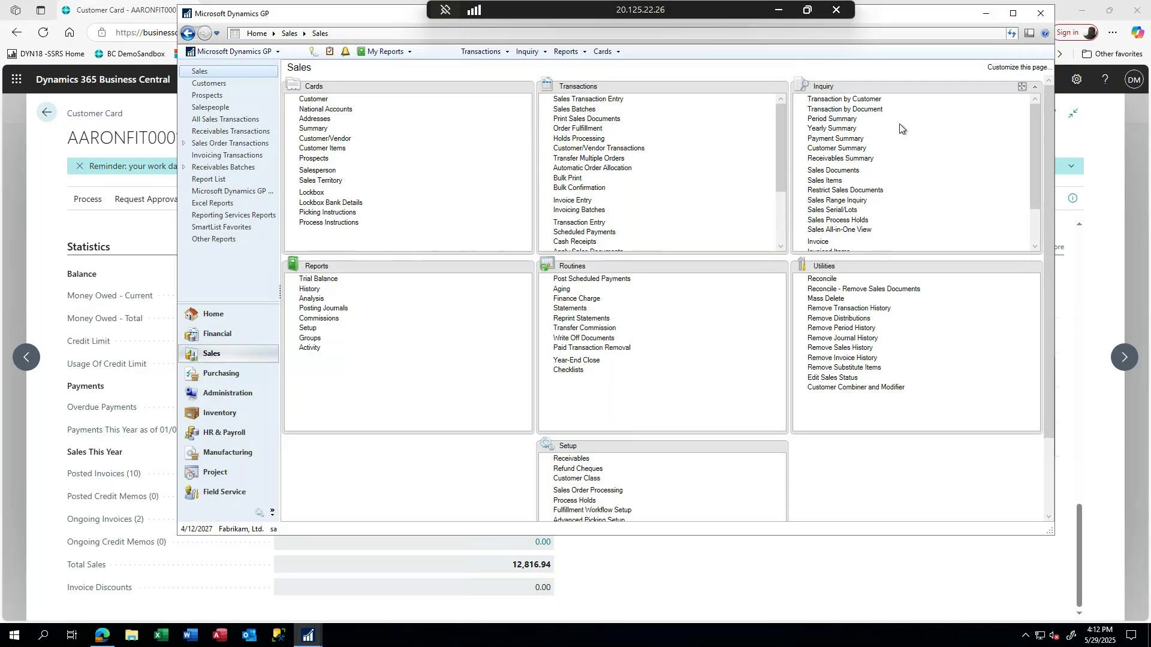
left_click(834, 150)
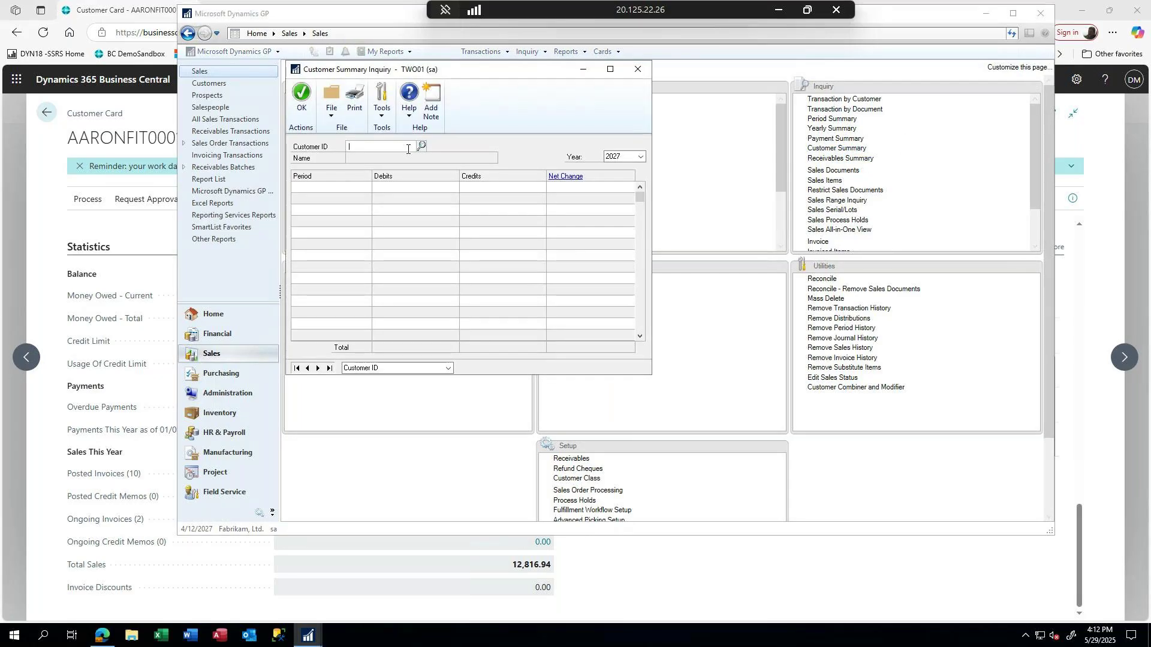
left_click(637, 70)
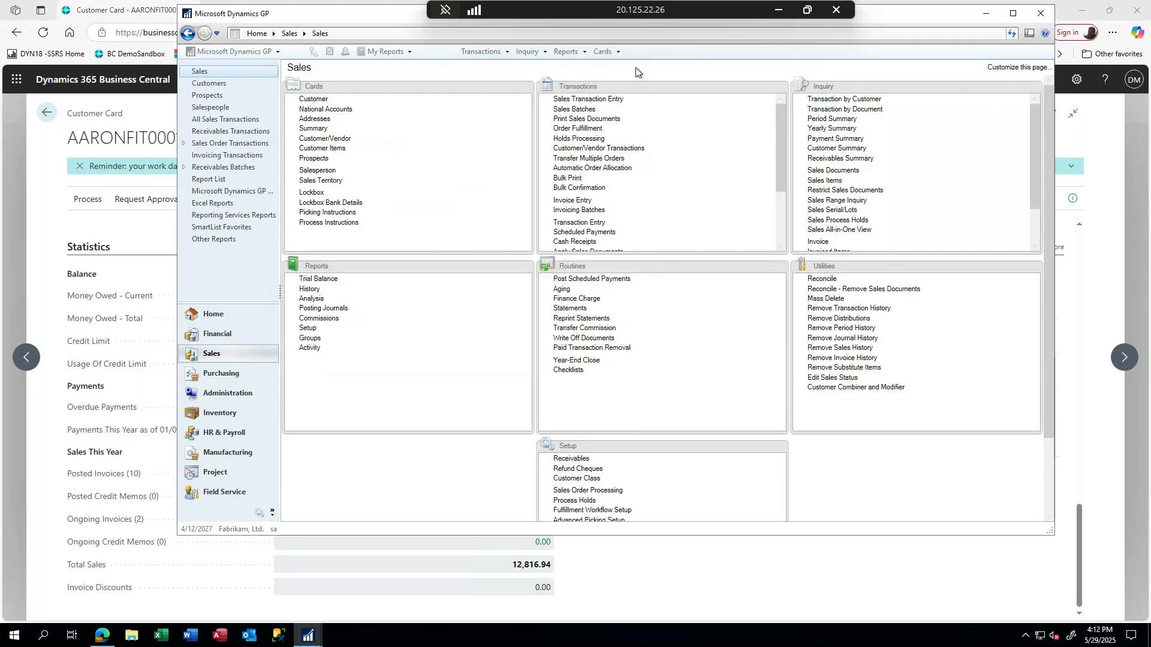
left_click(840, 159)
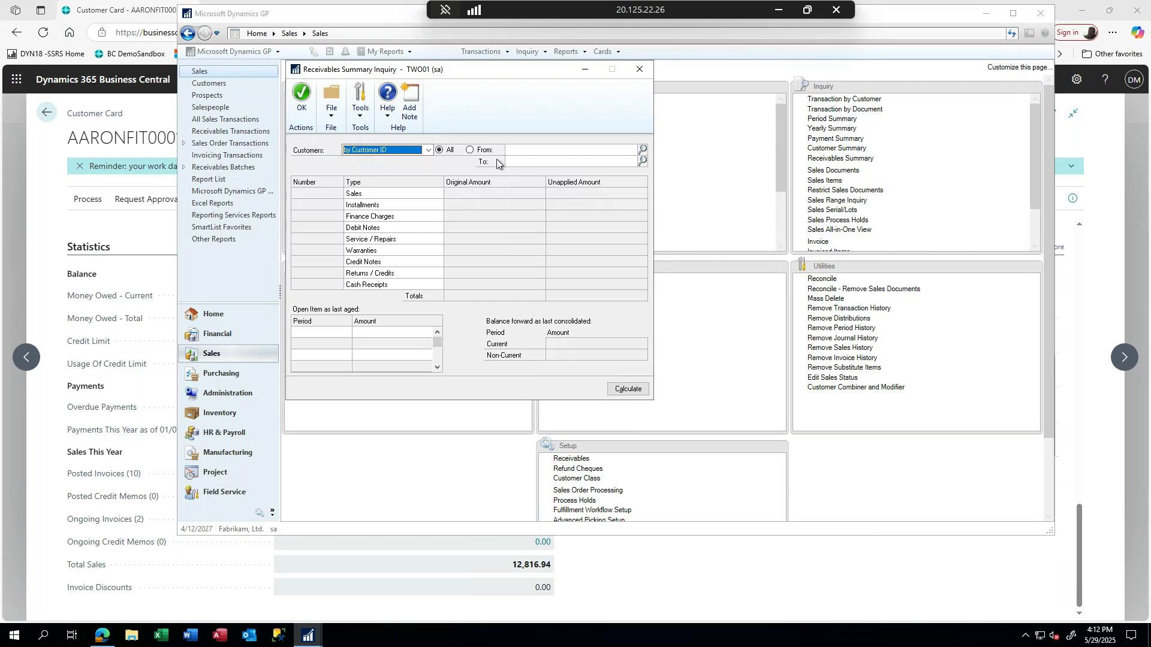
left_click(639, 68)
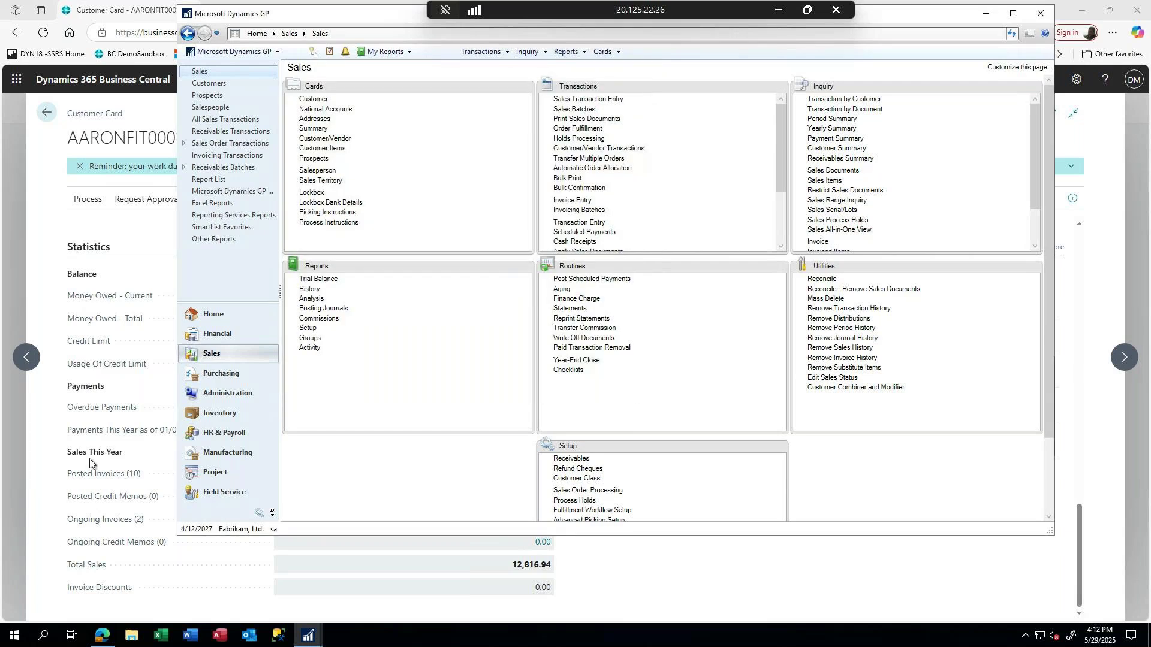
- Back in Business Central, show the additional Statistics fields on the customer card, and return to the customer list
left_click(91, 458)
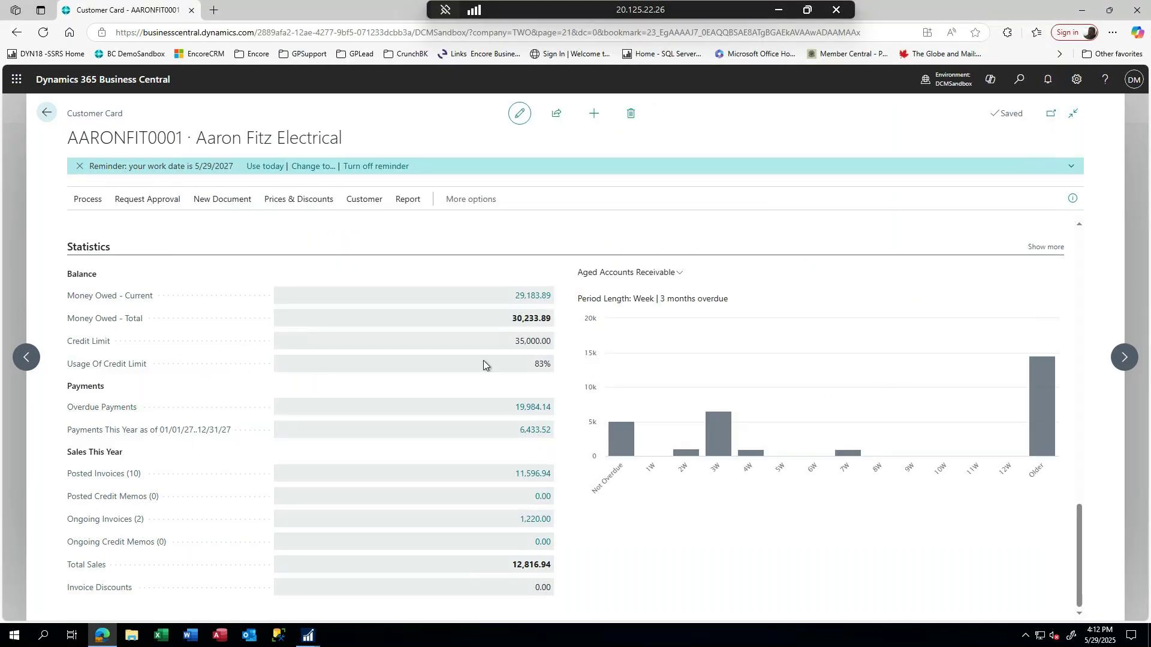
left_click(1022, 266)
scroll(718, 351, "down", 1)
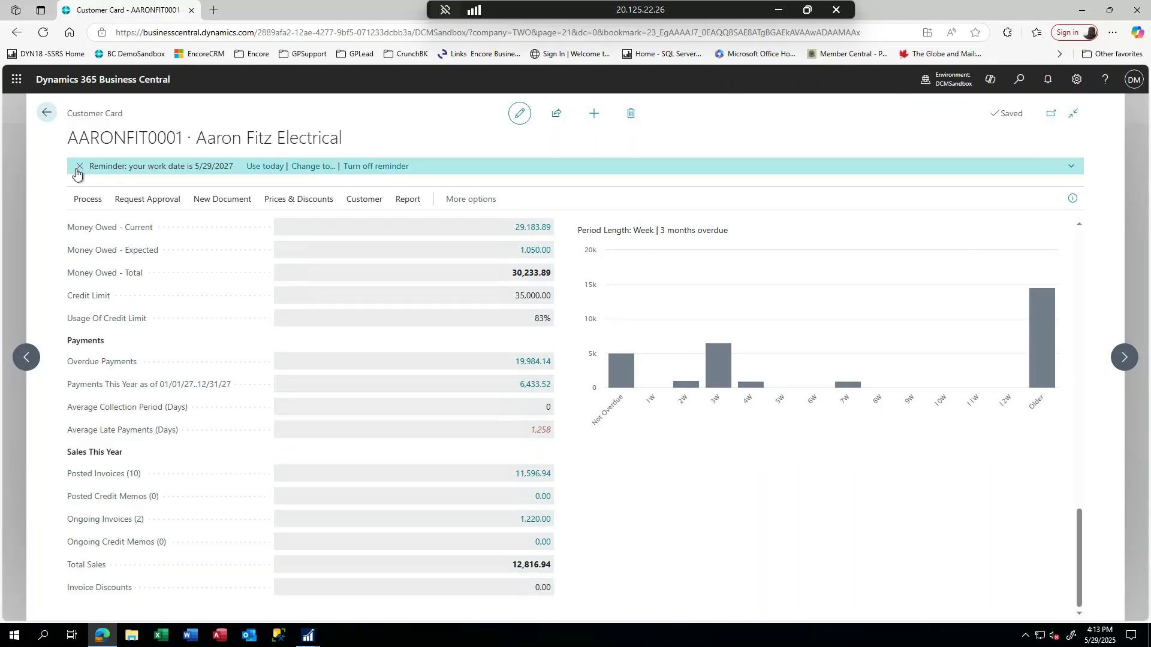
left_click(48, 113)
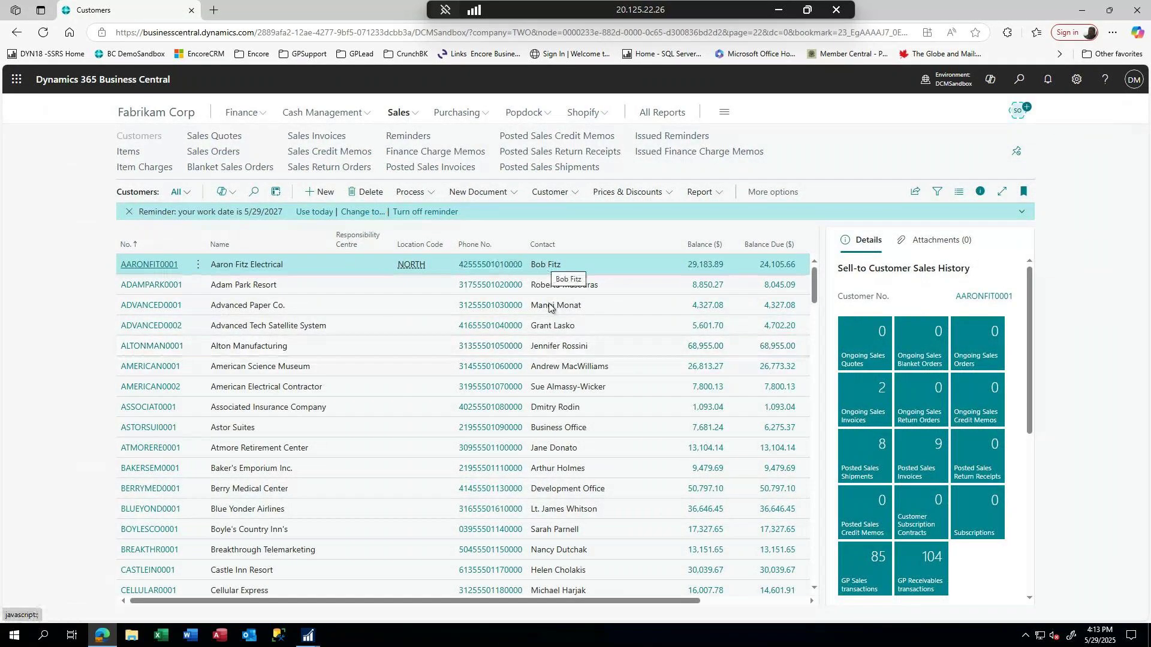
- Switch to the Dynamics GP Sales page and start a new sales invoice in Receivables Transaction Entry
mouse_move(308, 638)
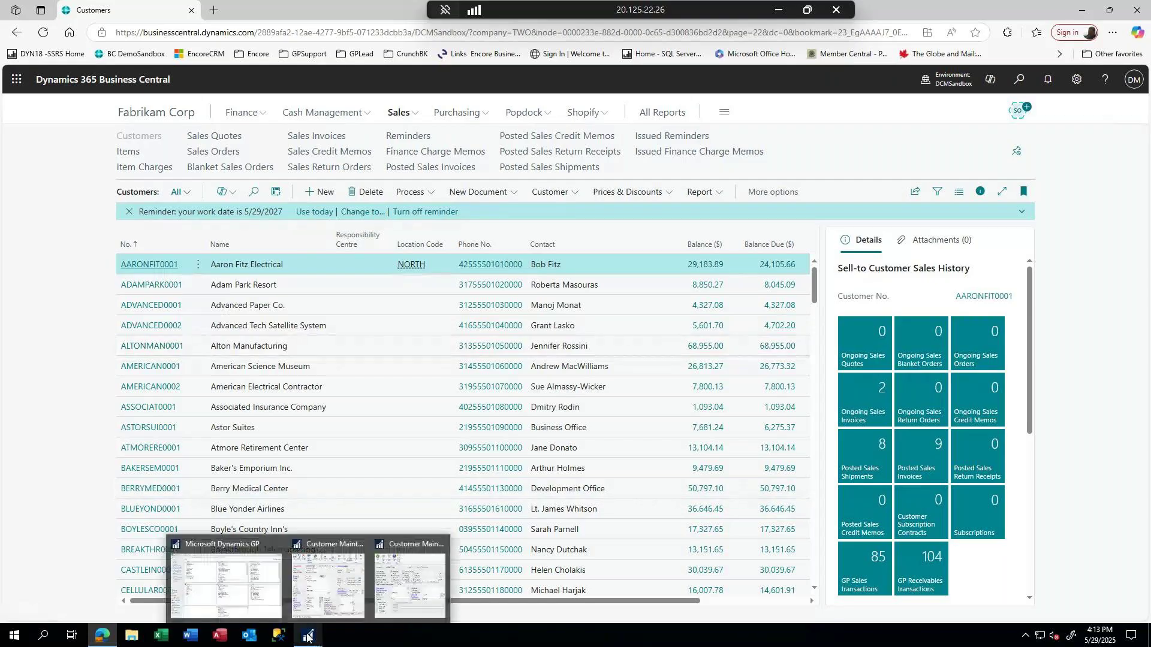
mouse_move(302, 569)
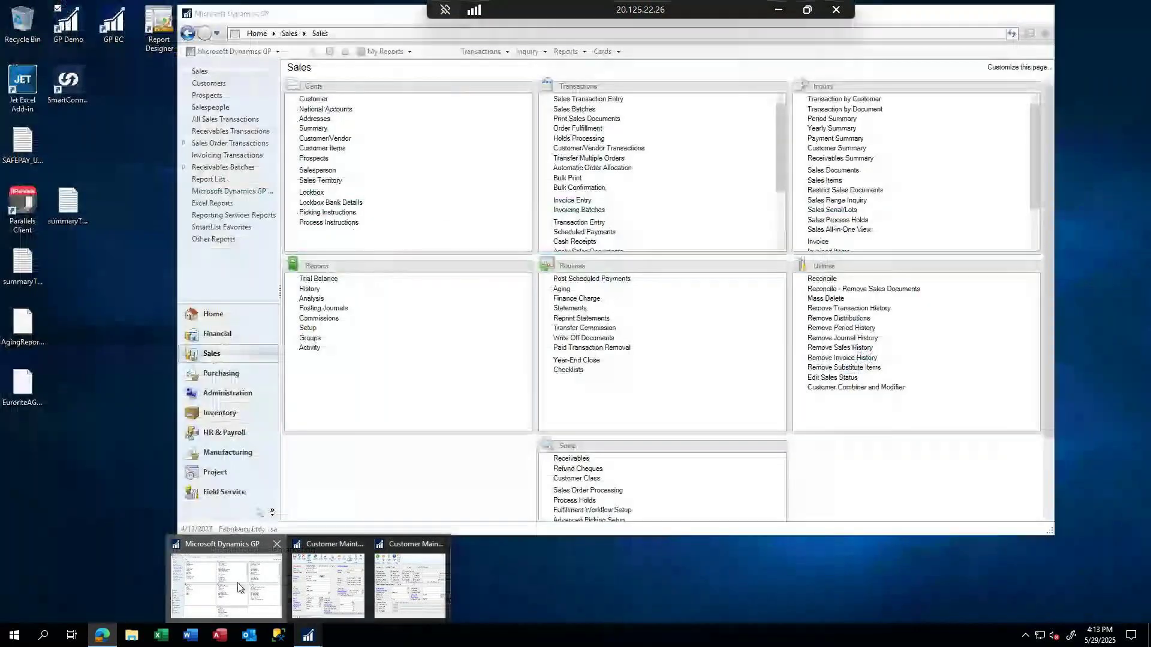
left_click(231, 586)
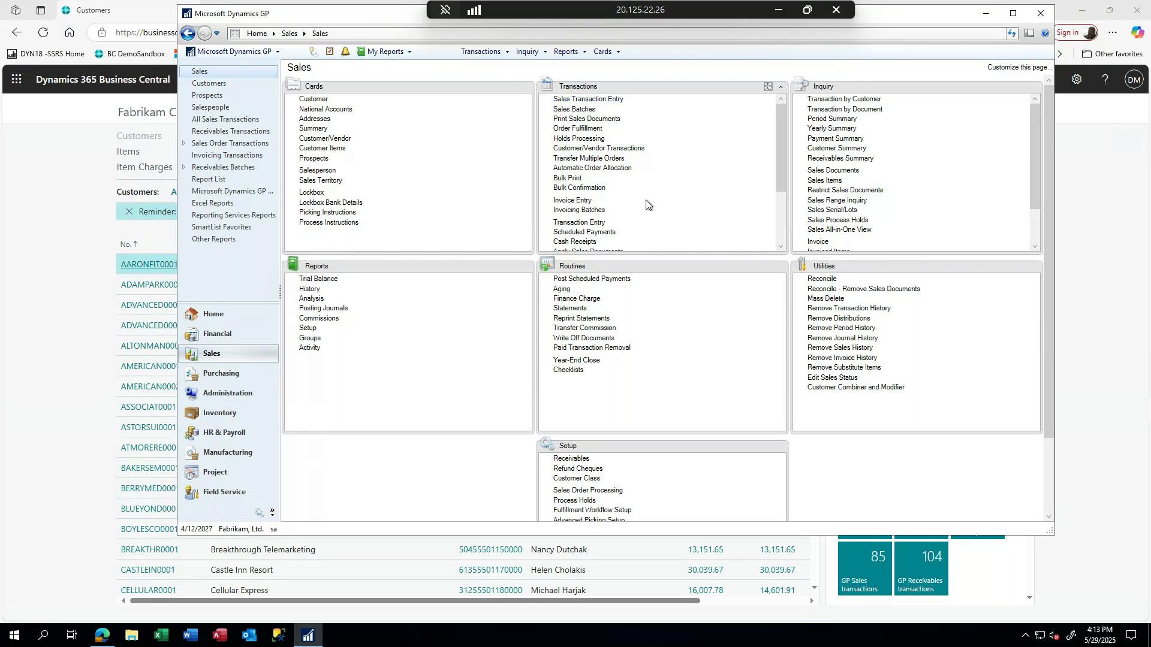
left_click(571, 226)
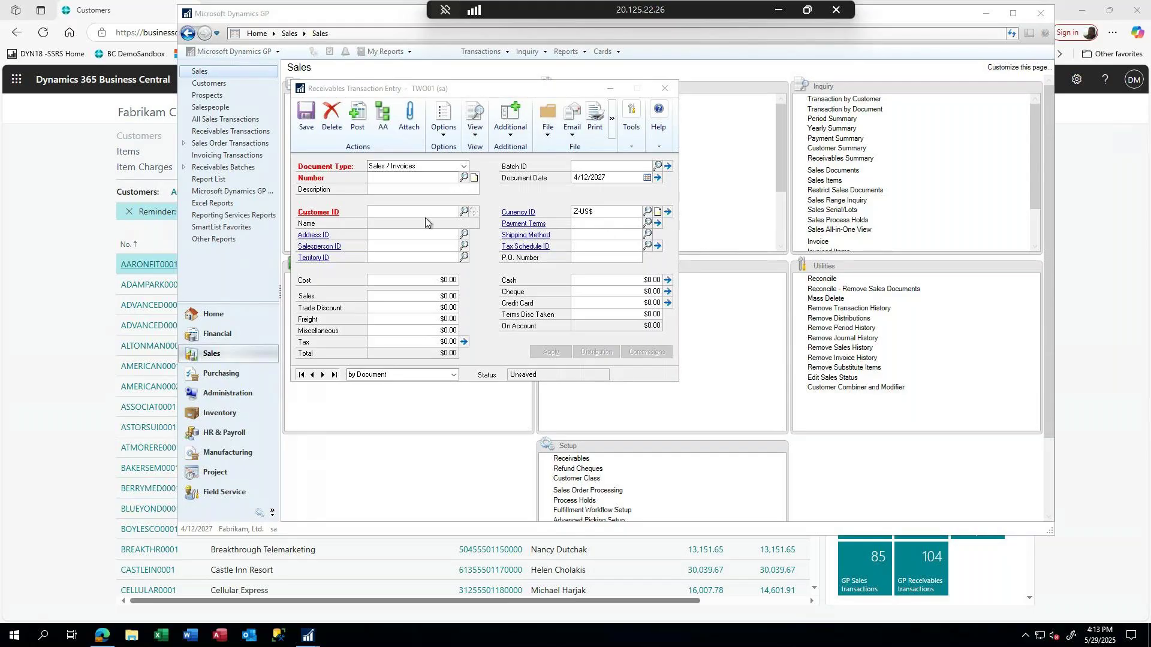
left_click(404, 177)
key("Tab")
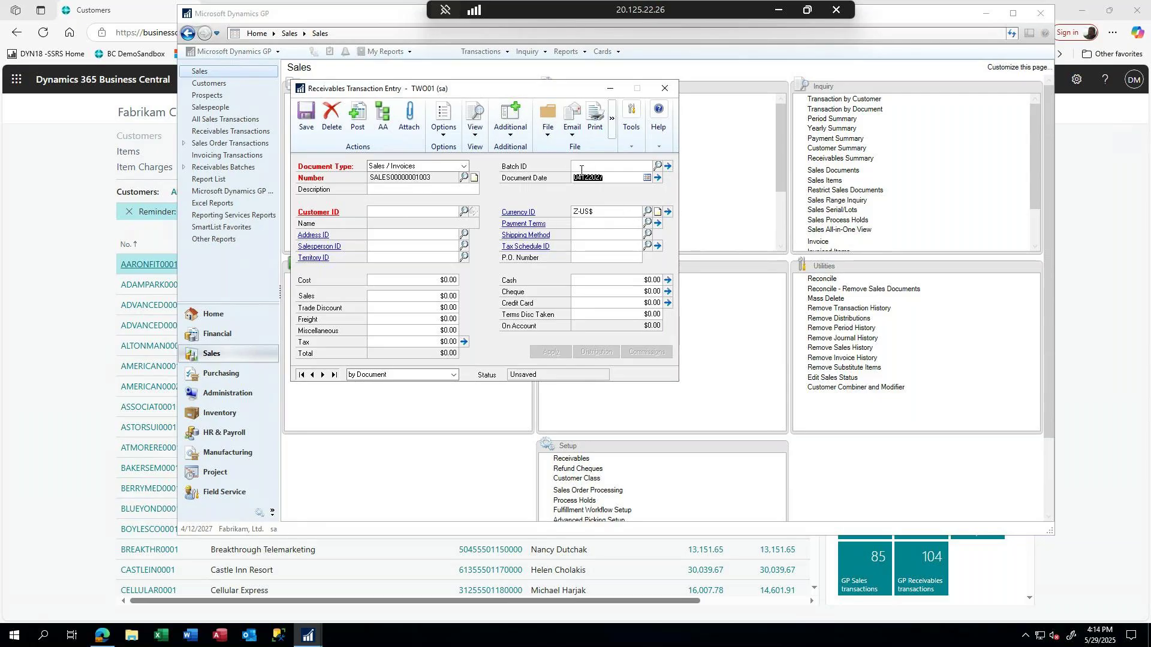
- Try to add a new receivables batch with the ID TEST for the invoice
type("TEST")
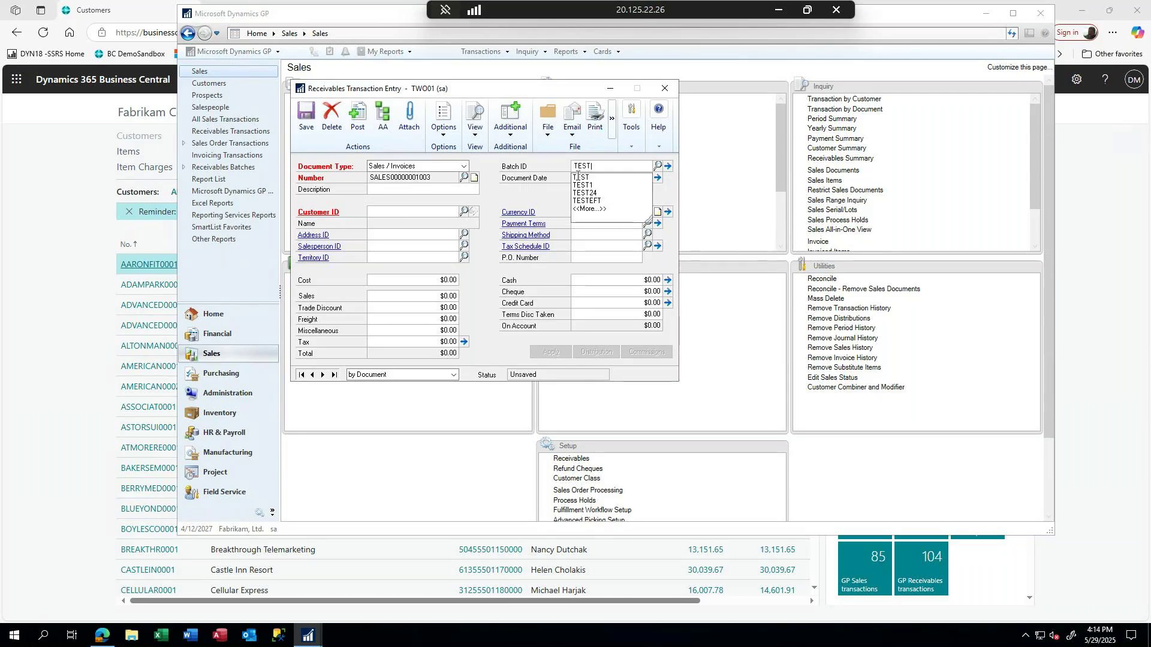
key("Tab")
left_click(551, 356)
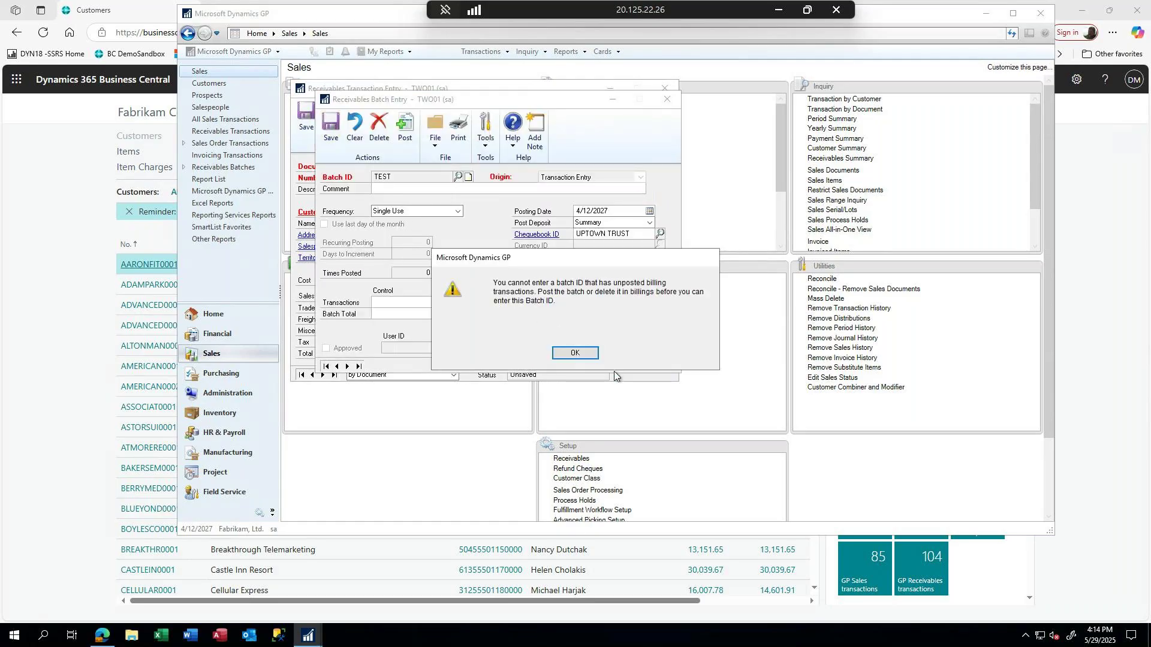
left_click(566, 352)
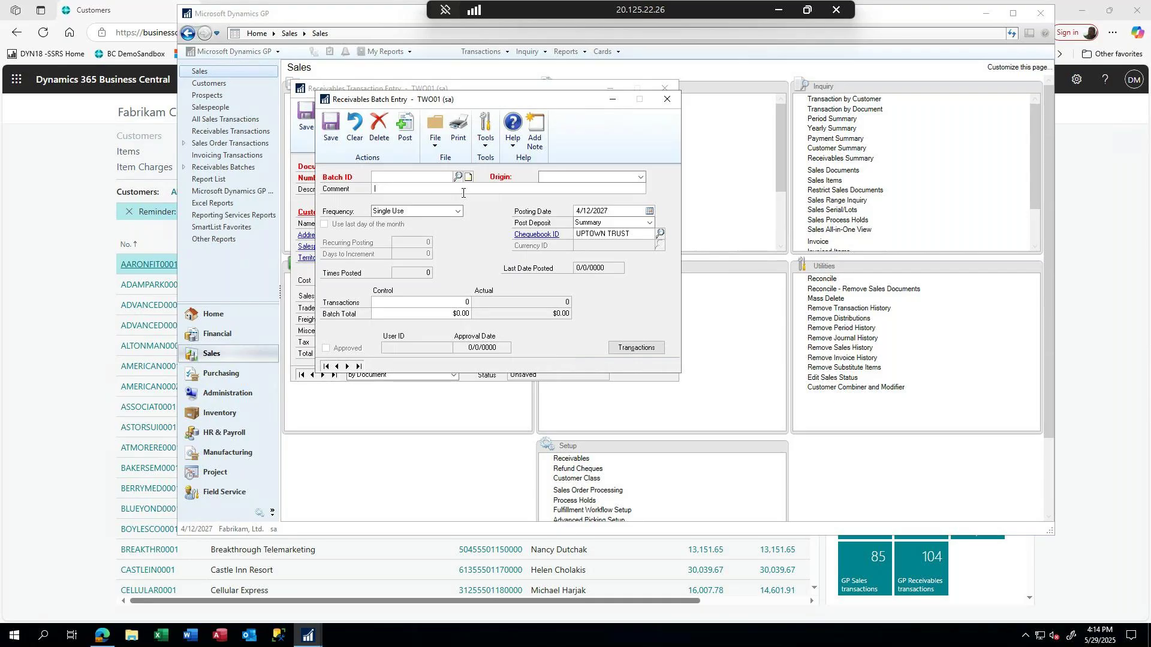
- Create the receivables batch TEST1, choose its origin, and save it
type("TEST1")
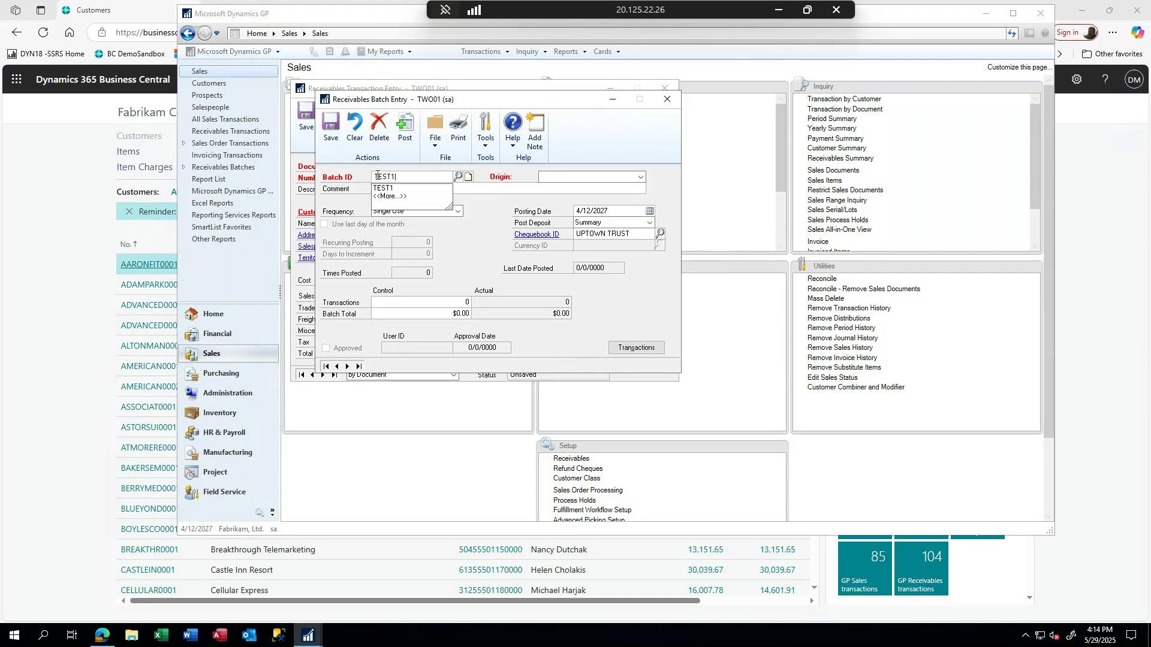
key("Tab")
left_click(564, 177)
left_click(563, 189)
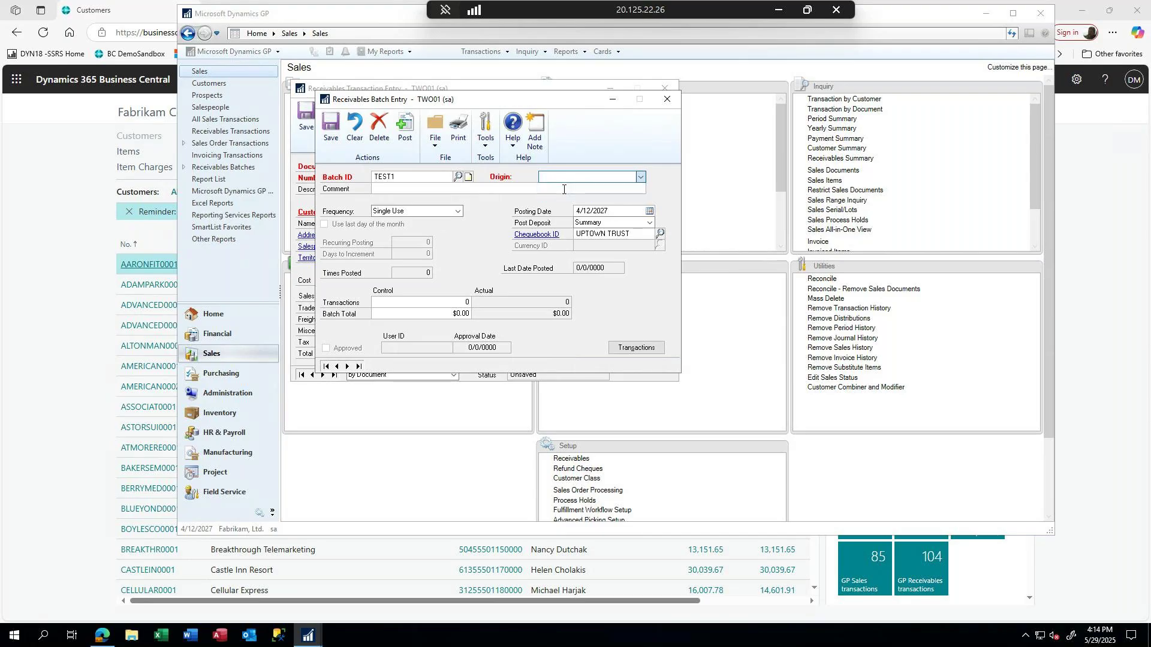
left_click(332, 129)
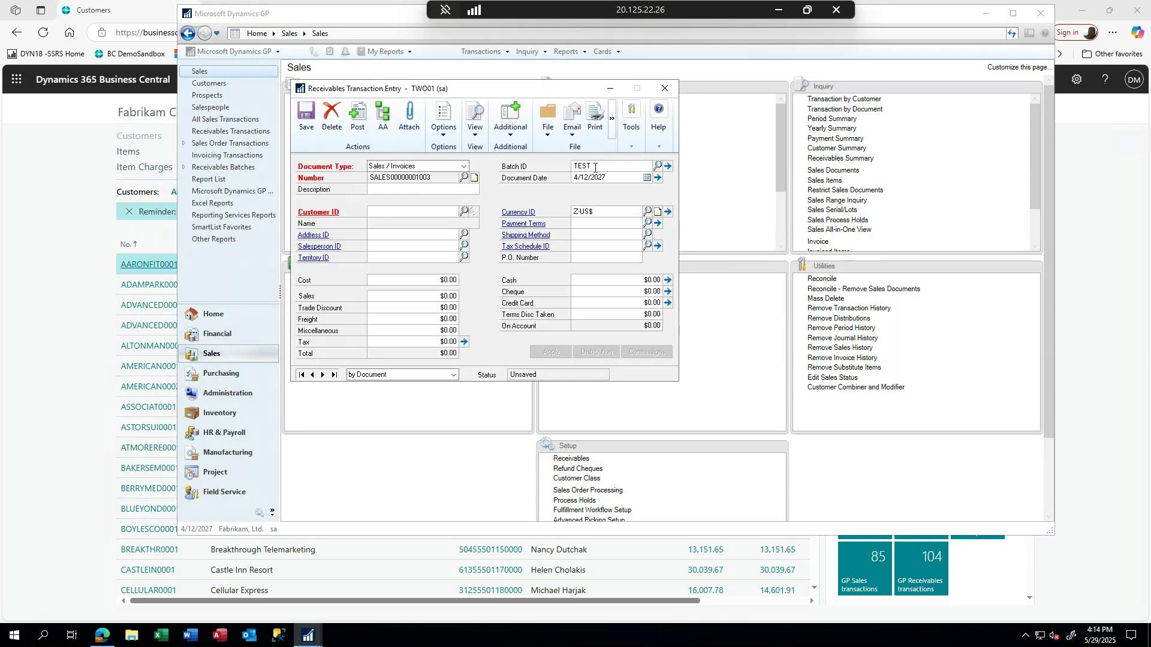
- Assign the invoice to batch TEST1 and select Aaron Fitz Electrical as its customer
type("1")
key("Tab")
key("Tab")
type("A")
left_click(432, 225)
key("Tab")
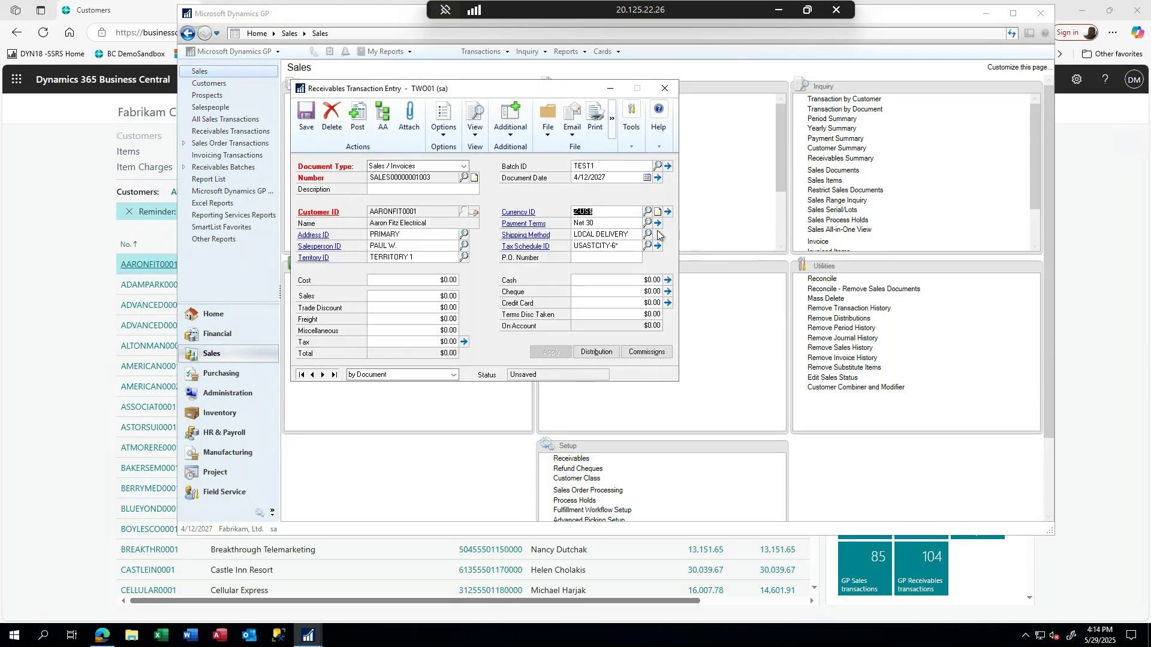
- Enter a sales amount of $1,000.00 on the invoice and review its account distributions
left_click(444, 296)
type("1,000.00")
key("Tab")
left_click(430, 280)
left_click(594, 352)
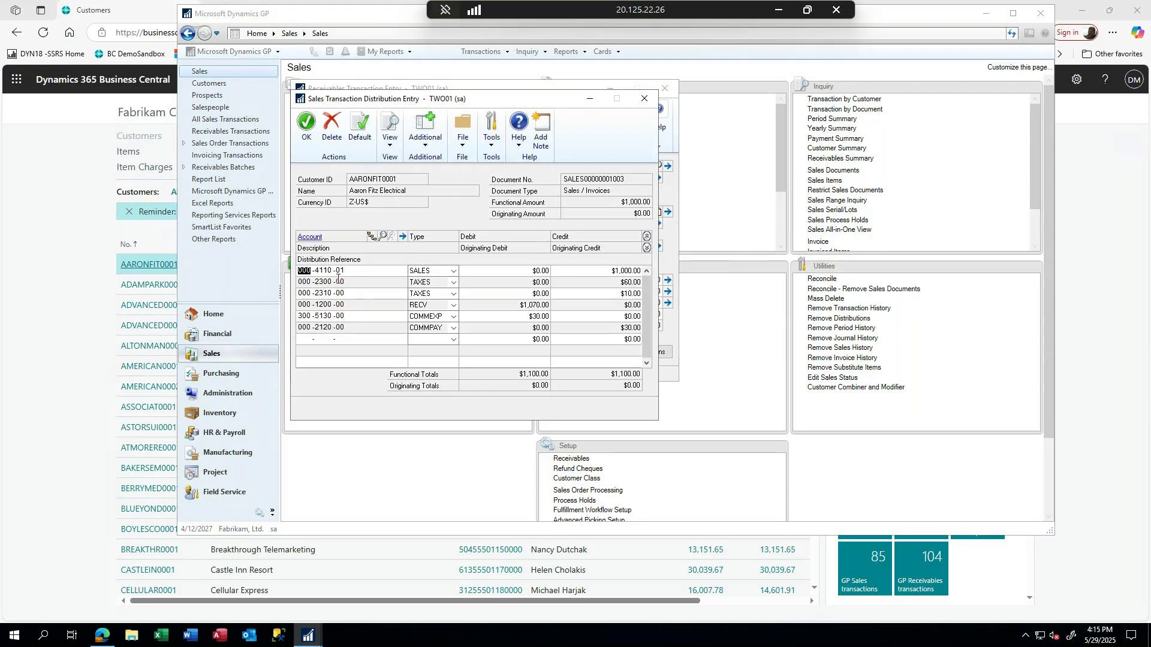
left_click(307, 130)
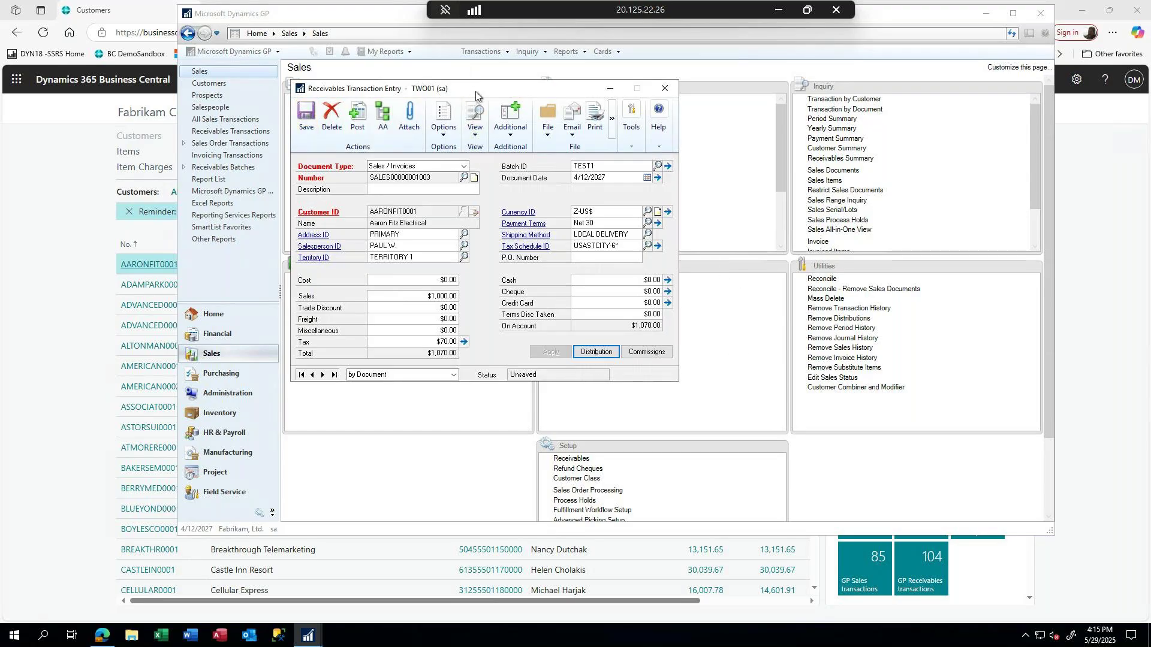
- Reopen the invoice distributions and set the credit for sales account 000-4110-01 to $500.00
left_click_drag(487, 87, 739, 93)
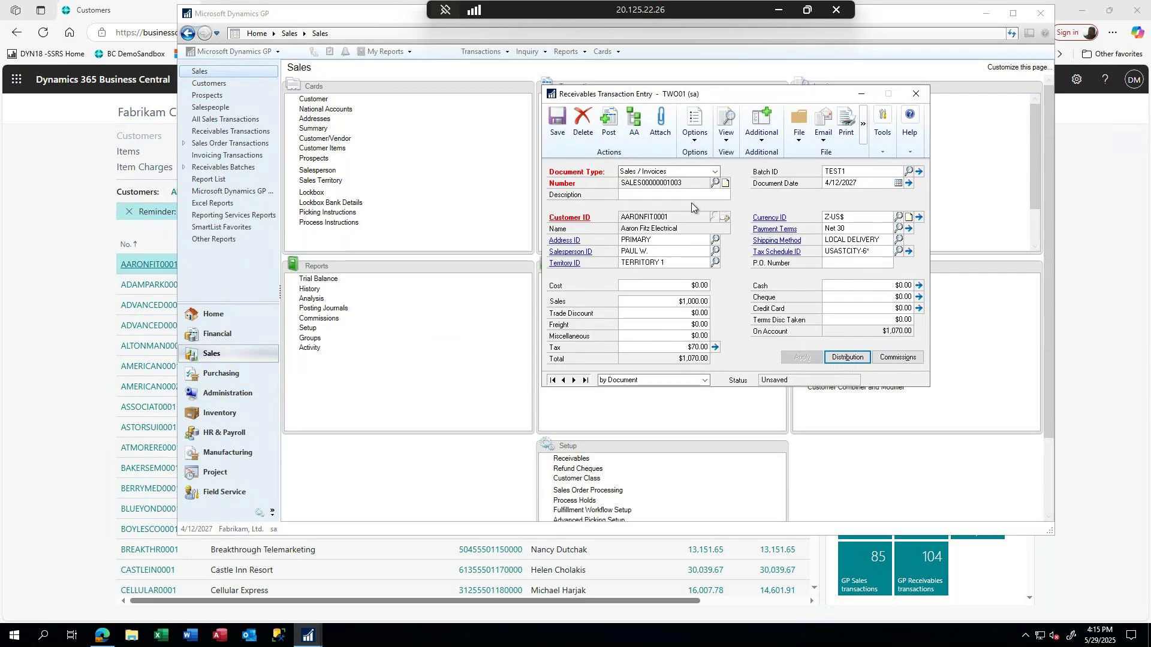
left_click(848, 358)
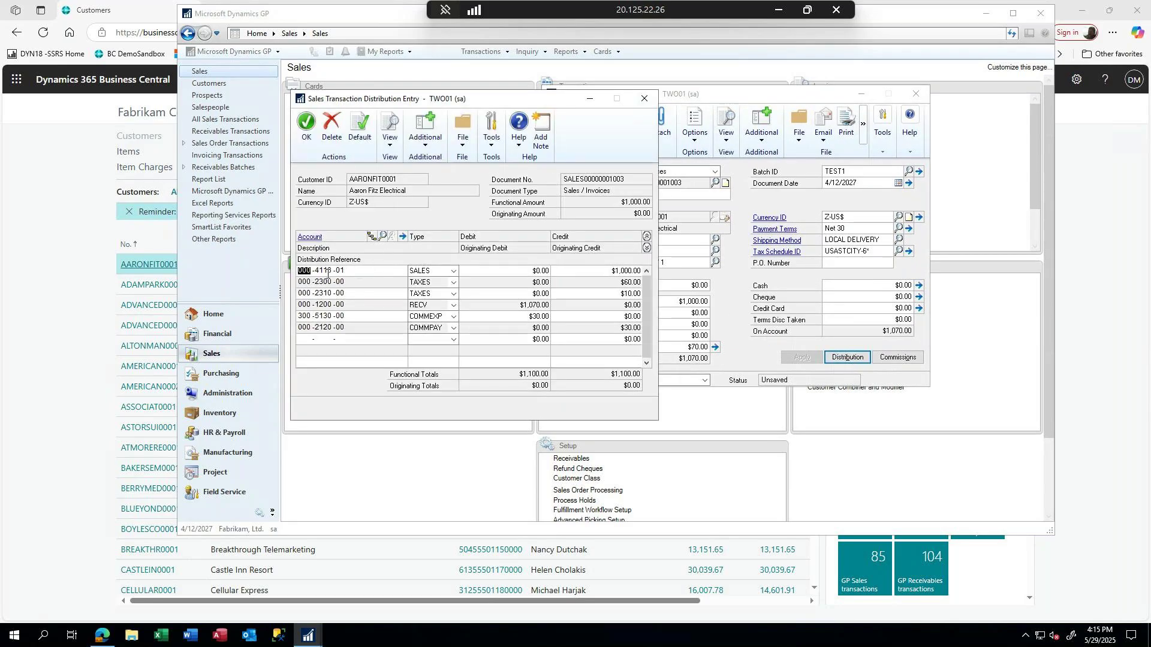
left_click(626, 269)
type("0.050000")
key("Tab")
- Add a SALES distribution line for account 000-4110-02 with a credit of $400.00
left_click(301, 339)
type("000 -4110 -02")
key("Tab")
key("s")
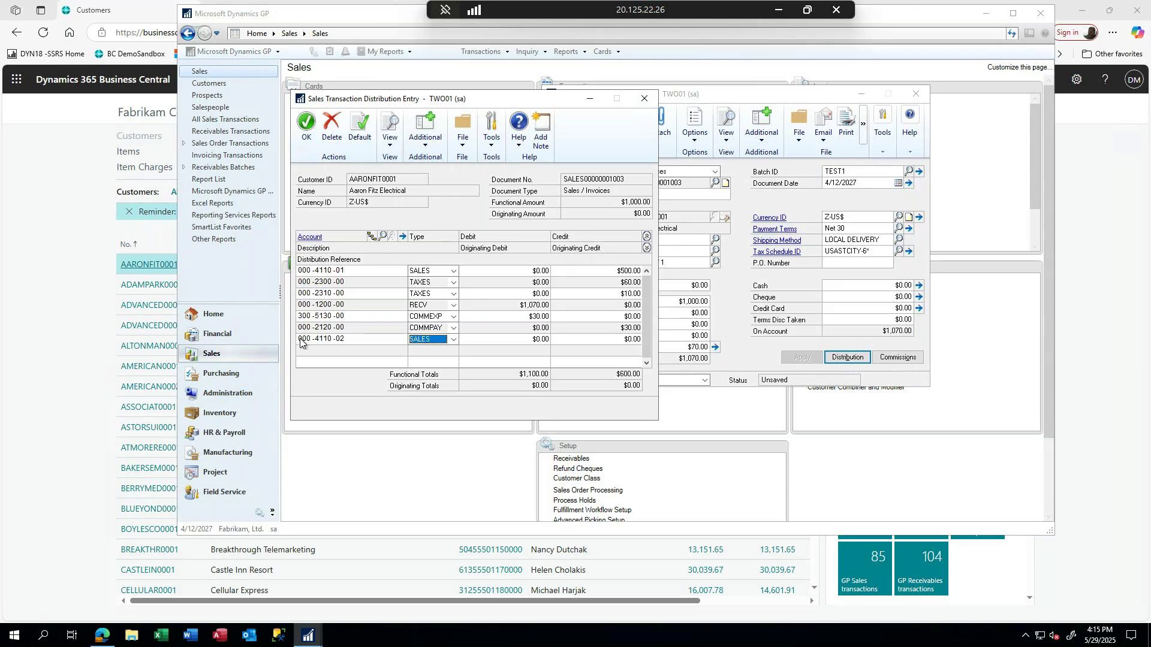
key("Tab")
key("Tab")
type("5,000.00")
key("BackSpace")
key("BackSpace")
type("00.0")
- Set the credit for account 000-4110-01 to $600.00, accept the distributions, and save the invoice
double_click(623, 273)
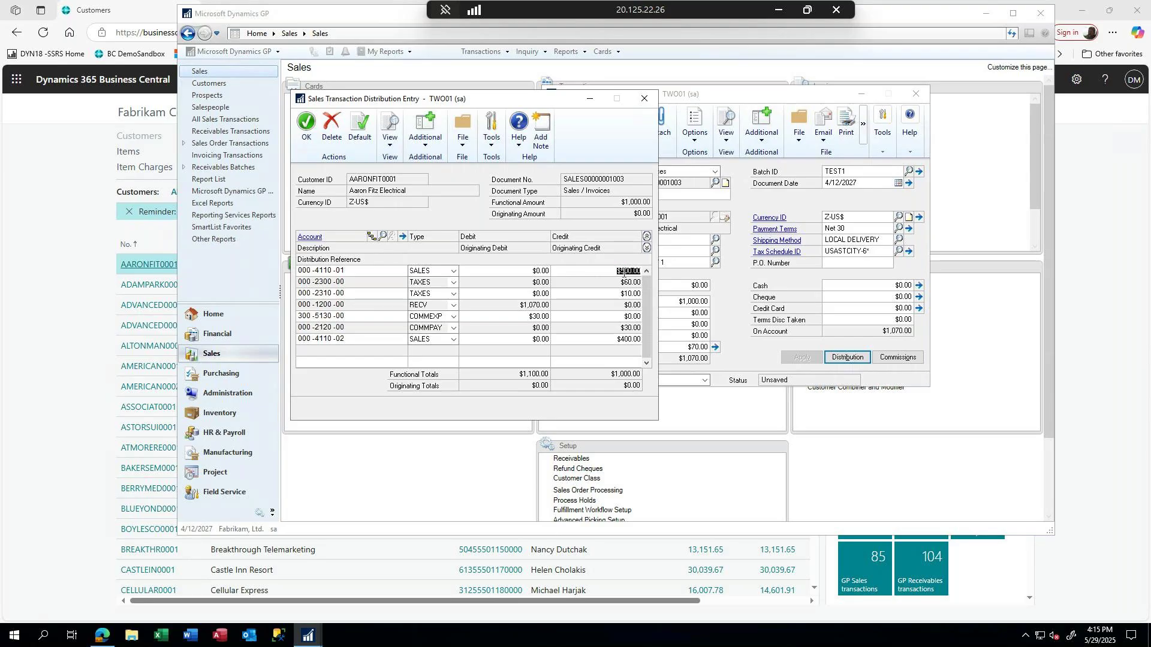
type("600")
key("Tab")
left_click(307, 129)
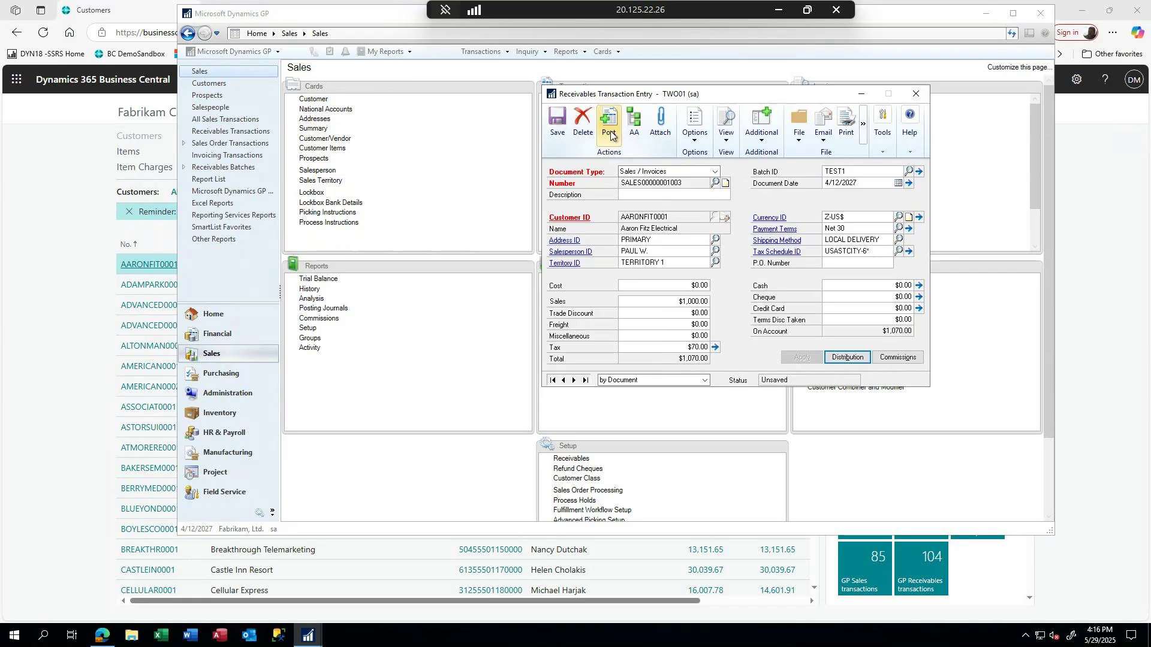
left_click(553, 121)
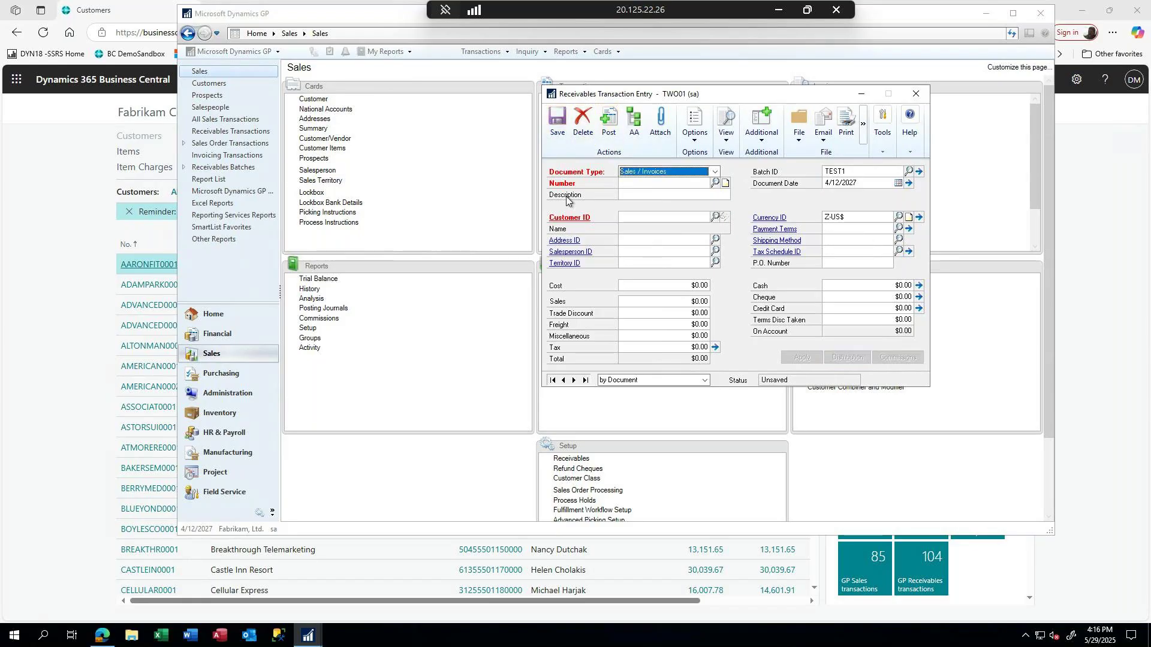
- Switch to Business Central and create a new sales invoice from the Sales Invoices list
left_click(58, 186)
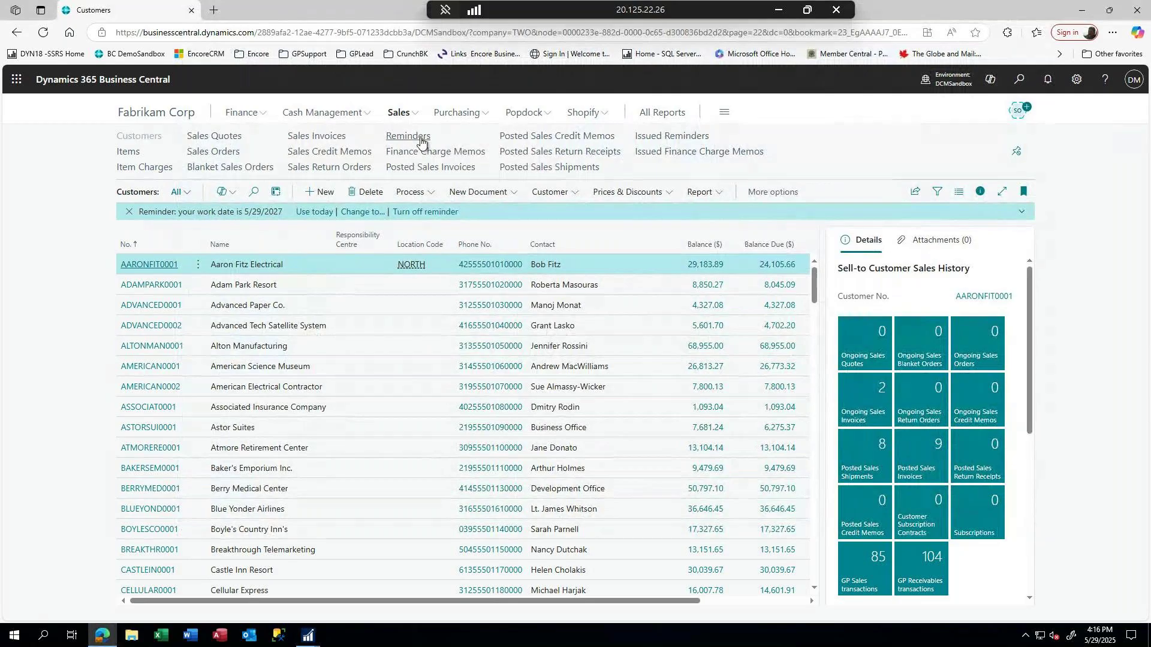
left_click(325, 138)
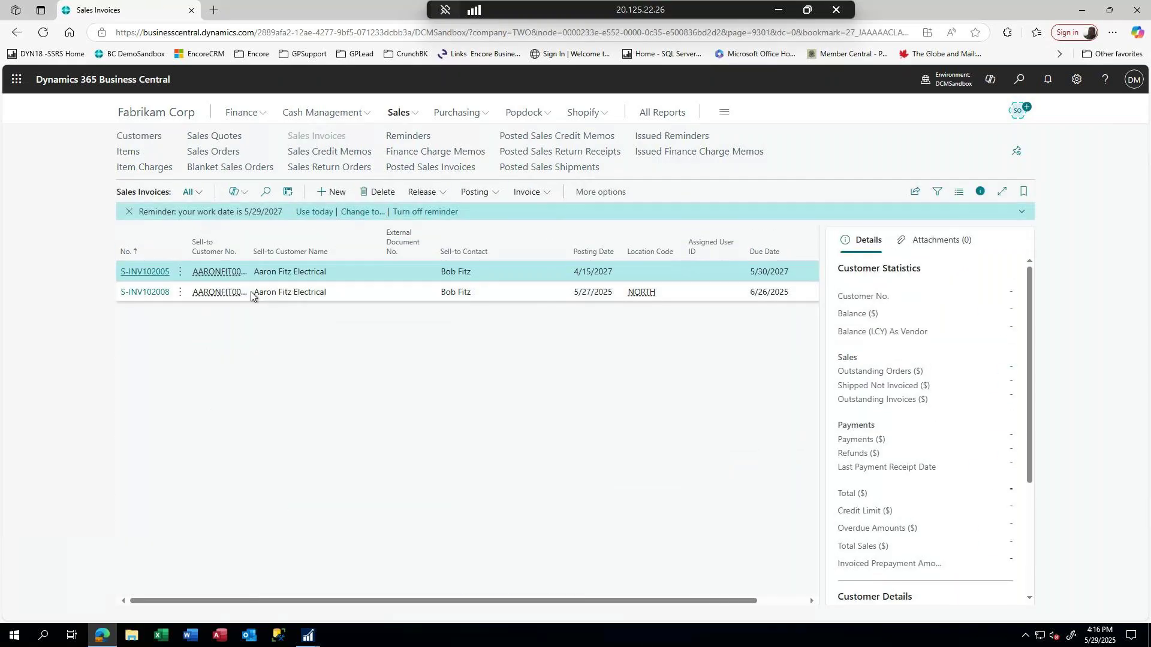
left_click(328, 192)
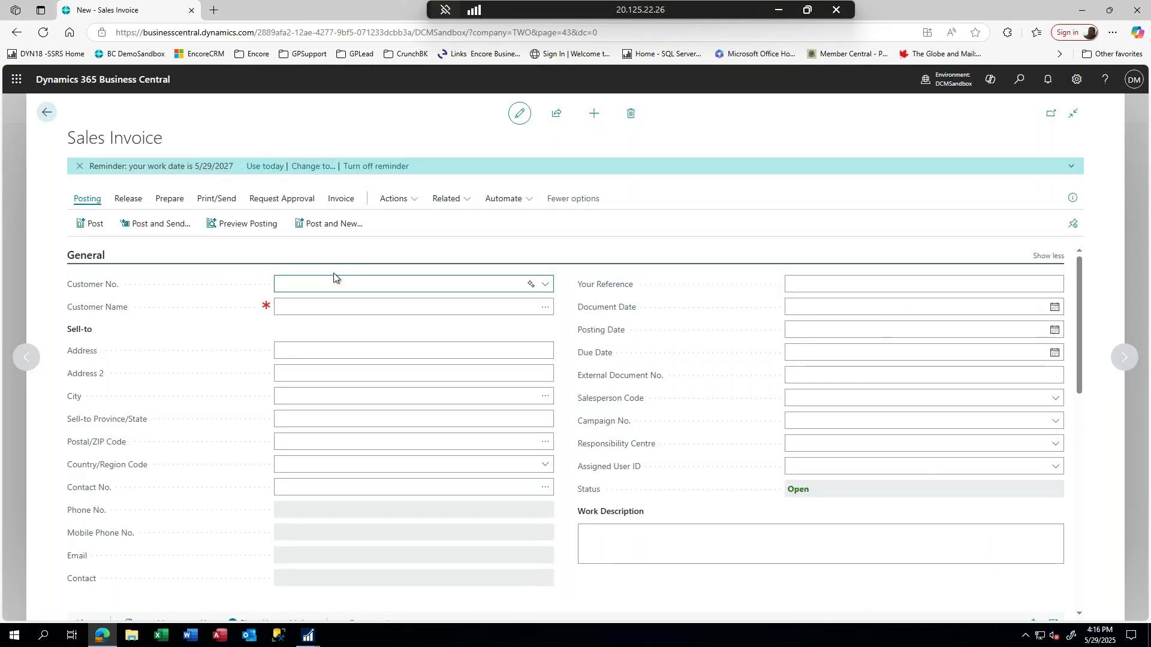
- Look up customers matching "aa" and select Aaron Fitz Electrical for the sales invoice
left_click(292, 307)
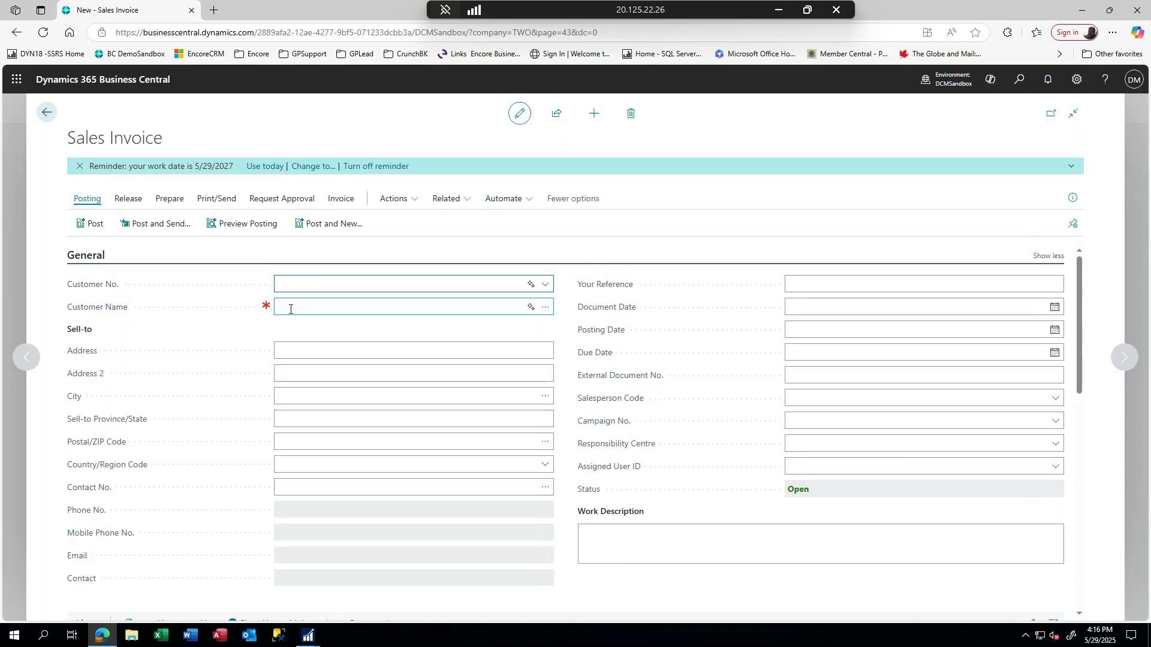
type("aa")
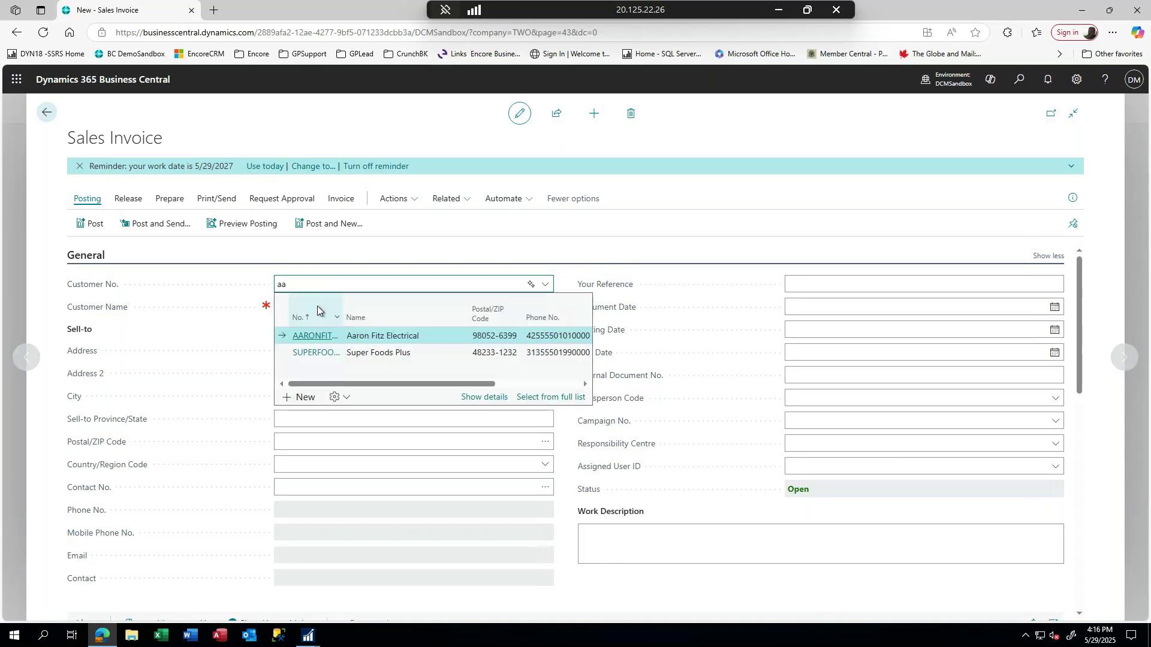
left_click(308, 341)
left_click(284, 285)
type("aa")
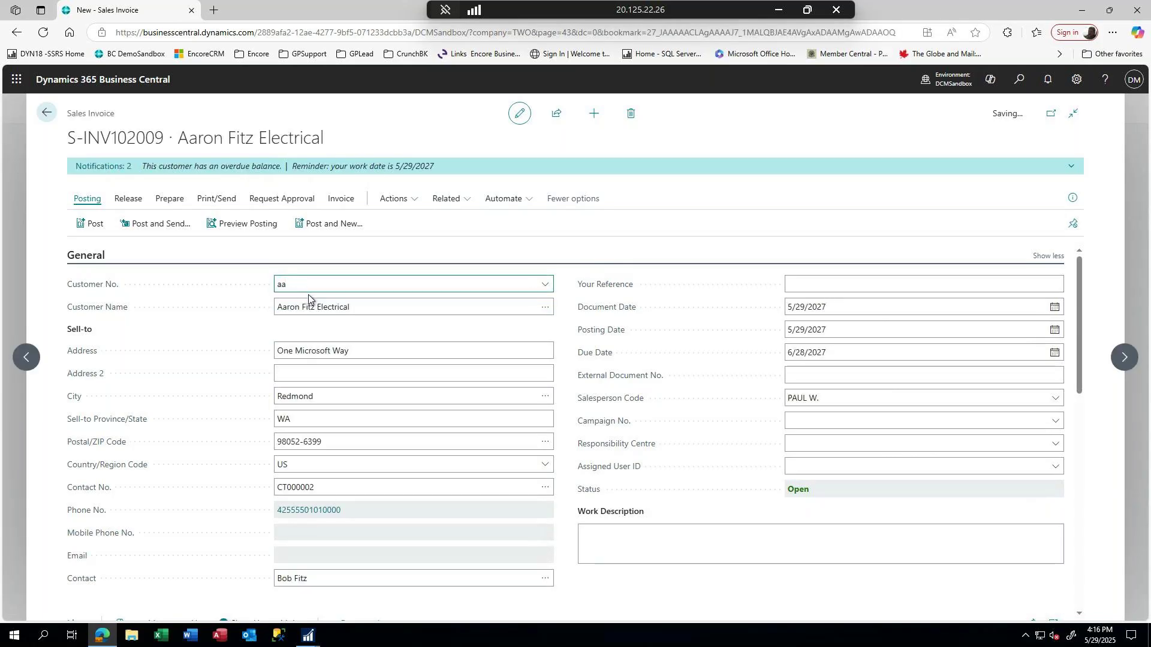
left_click(326, 308)
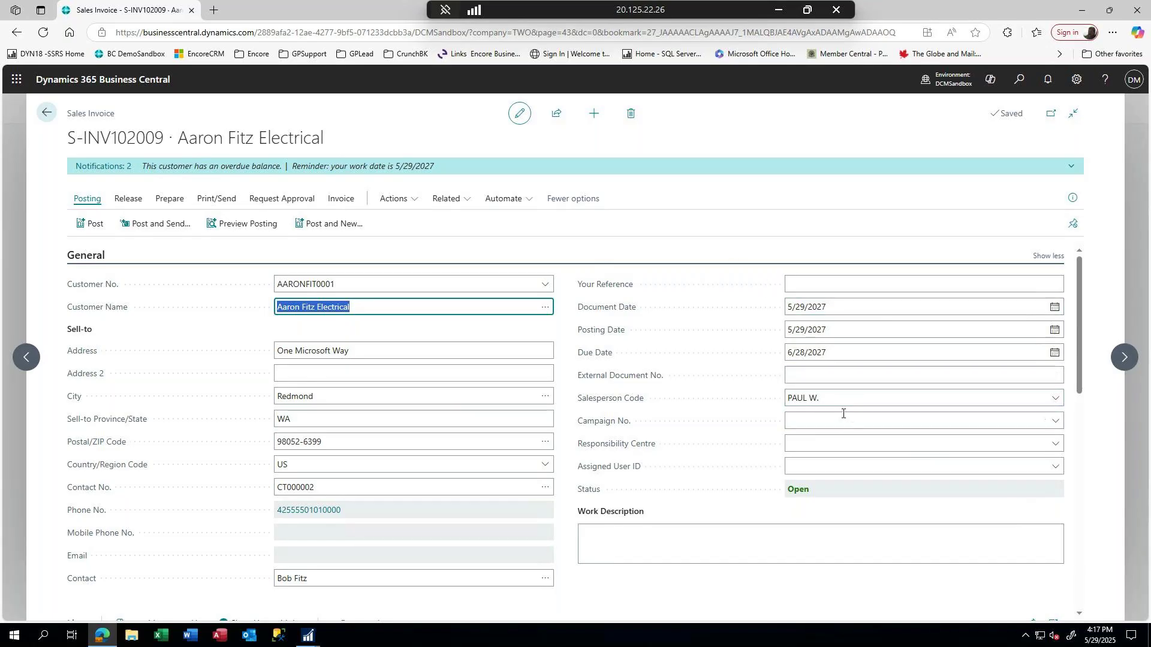
- Change the first invoice line's type to G/L Account and choose account 4110, US Sales - Retail/Parts
scroll(845, 413, "down", 10)
scroll(843, 413, "up", 3)
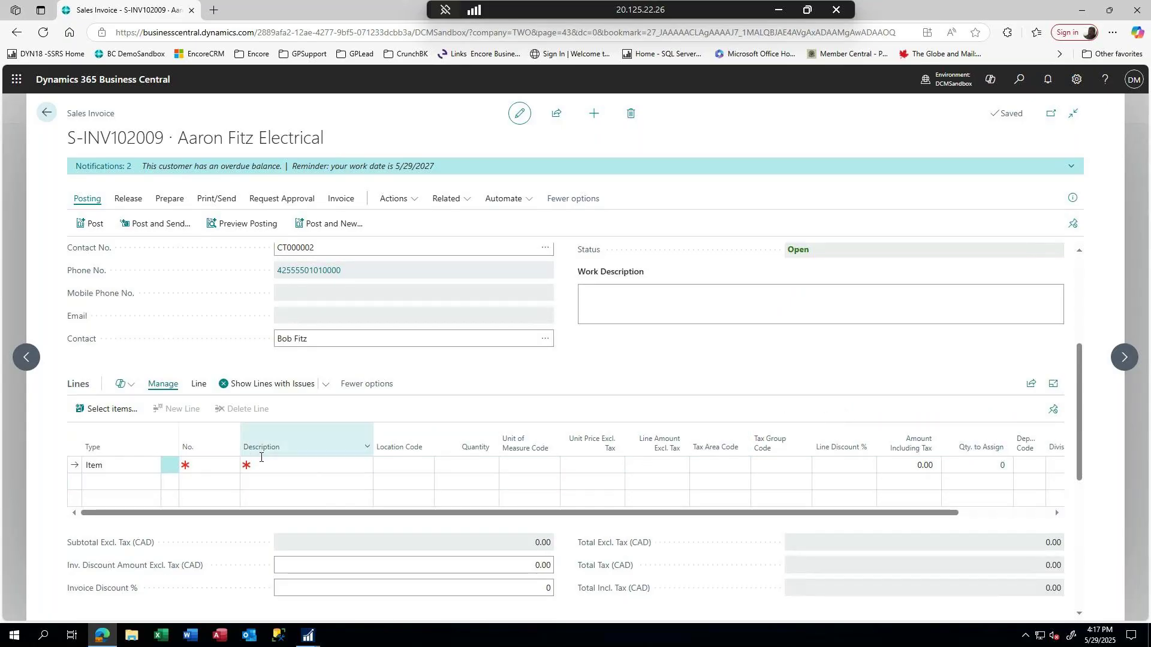
left_click(122, 465)
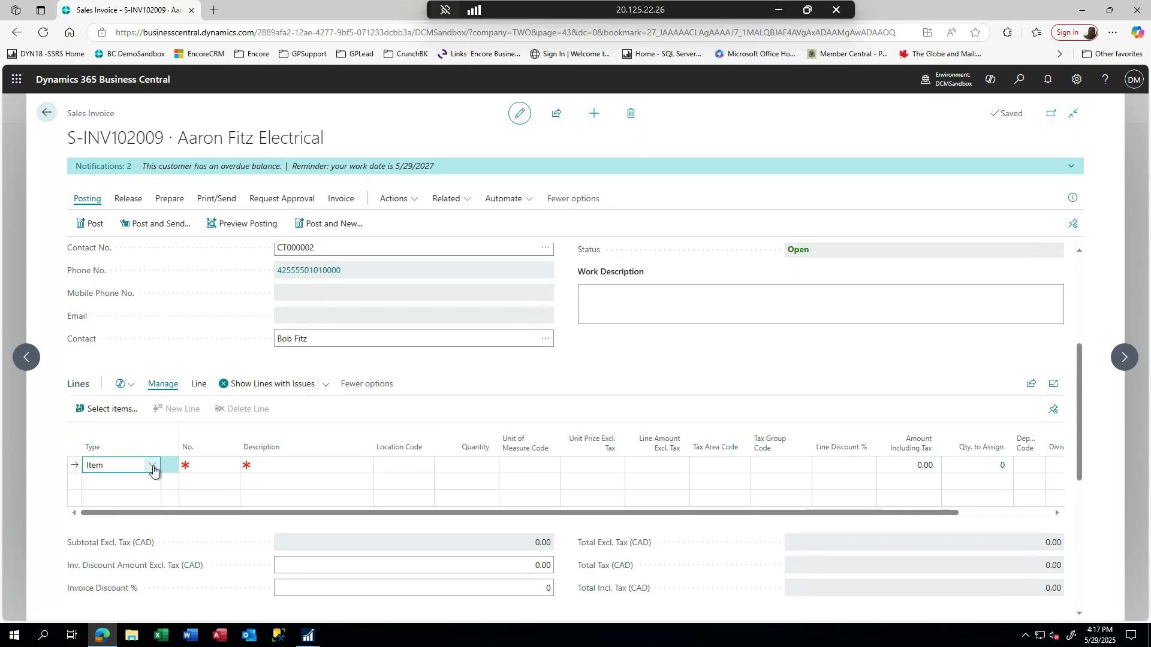
left_click(153, 466)
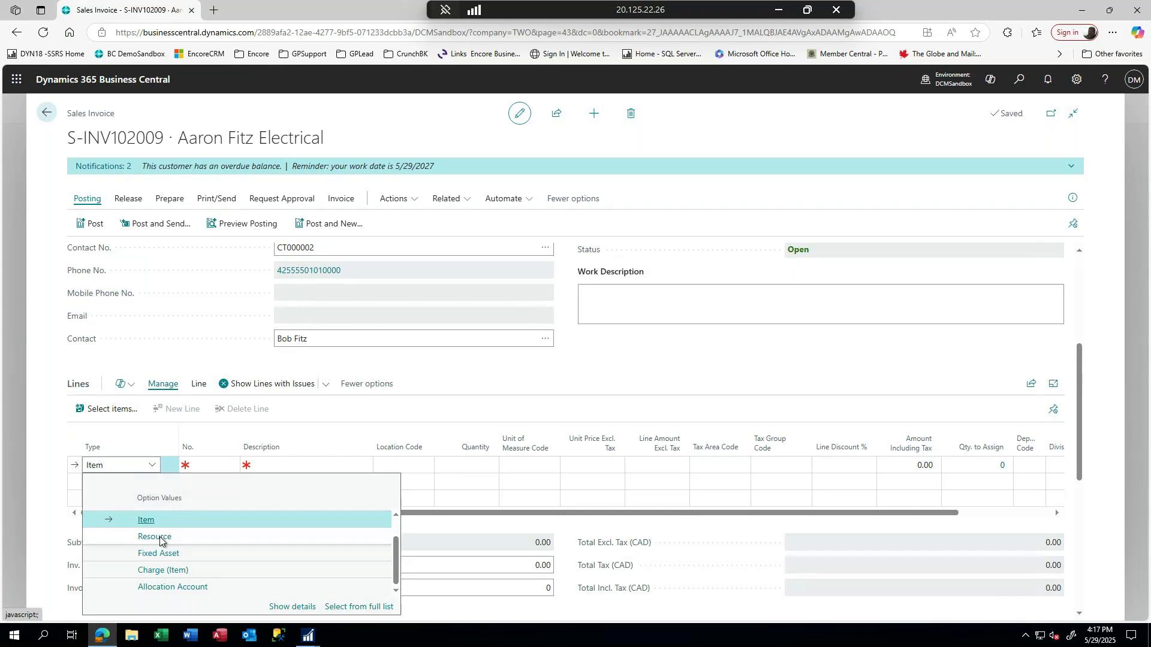
scroll(161, 530, "up", 1)
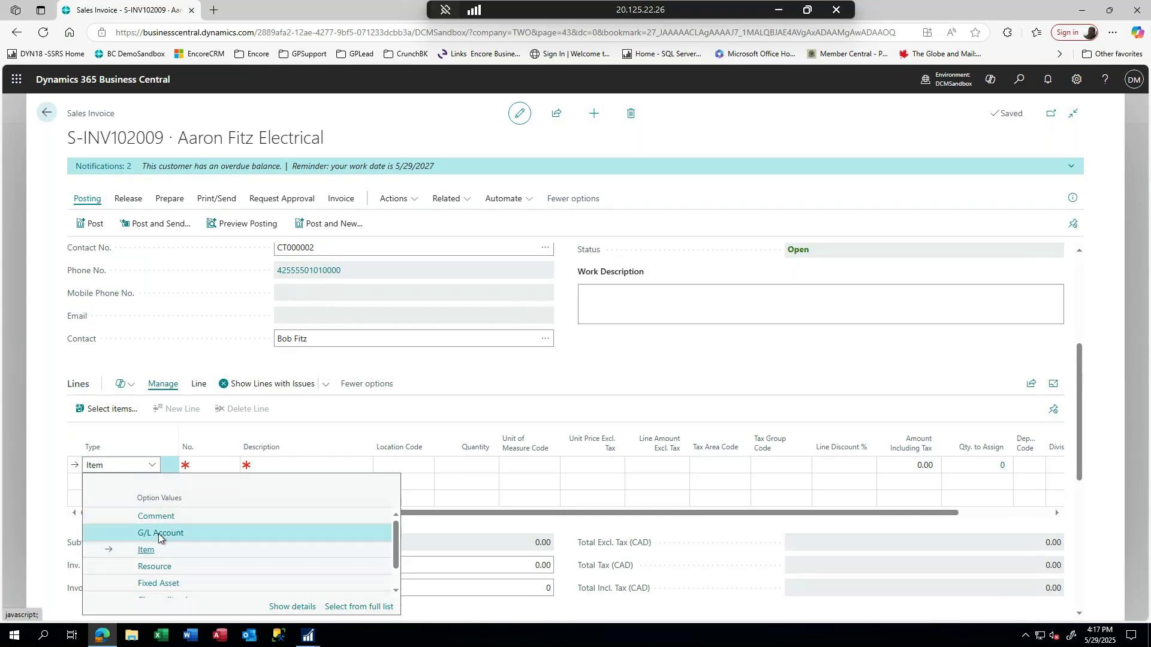
left_click(158, 534)
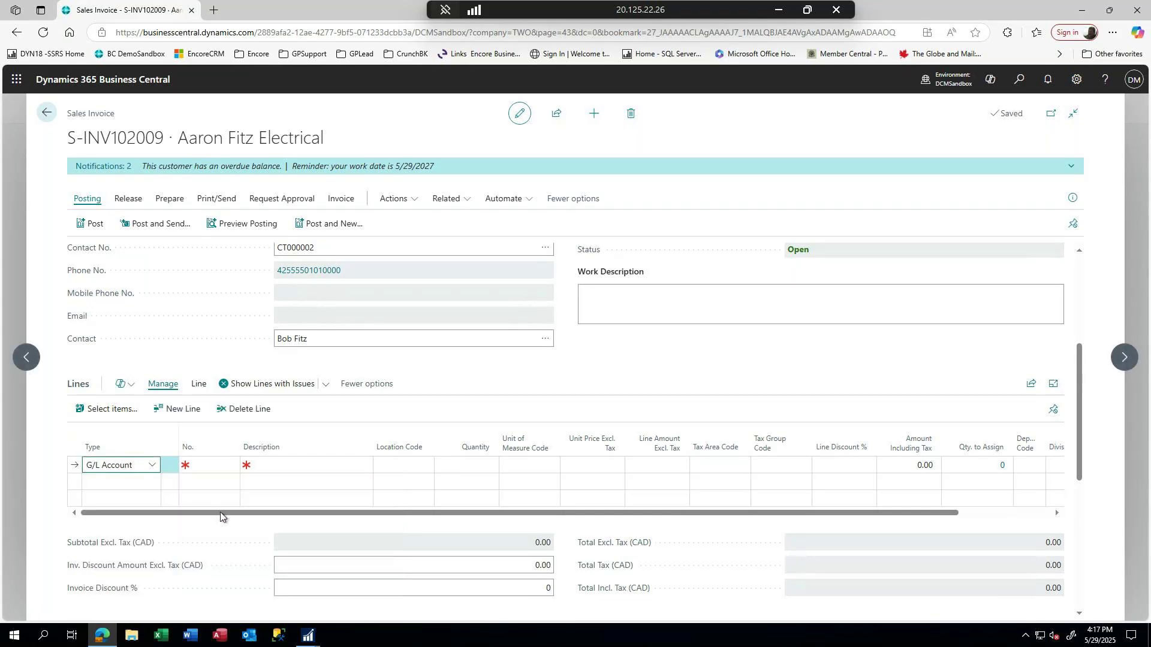
key("Tab")
type("4110")
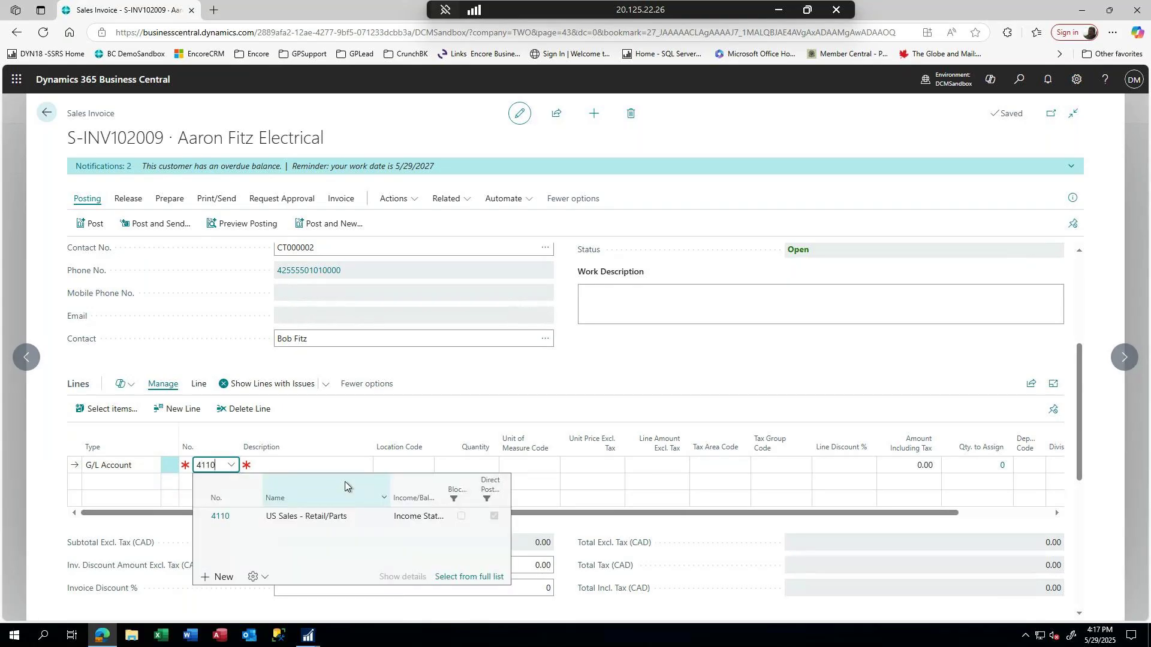
left_click(303, 517)
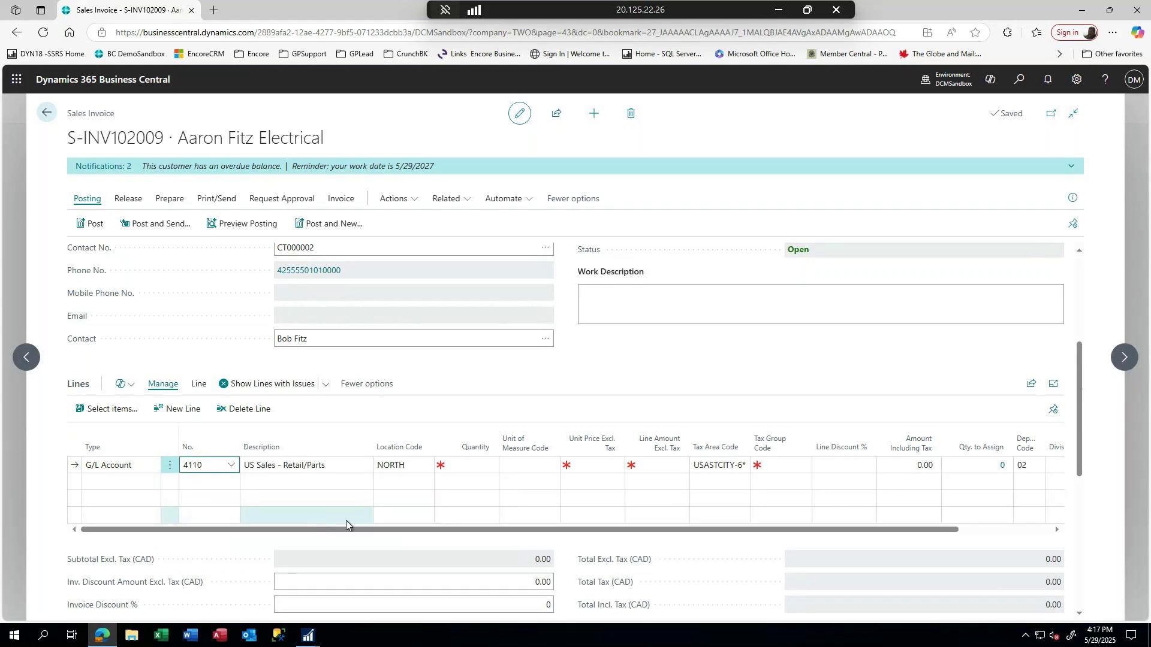
- Set the 4110 line's quantity to 1, unit of measure to EACH, and unit price to 500
key("Tab")
key("Tab")
key("Tab")
key("Tab")
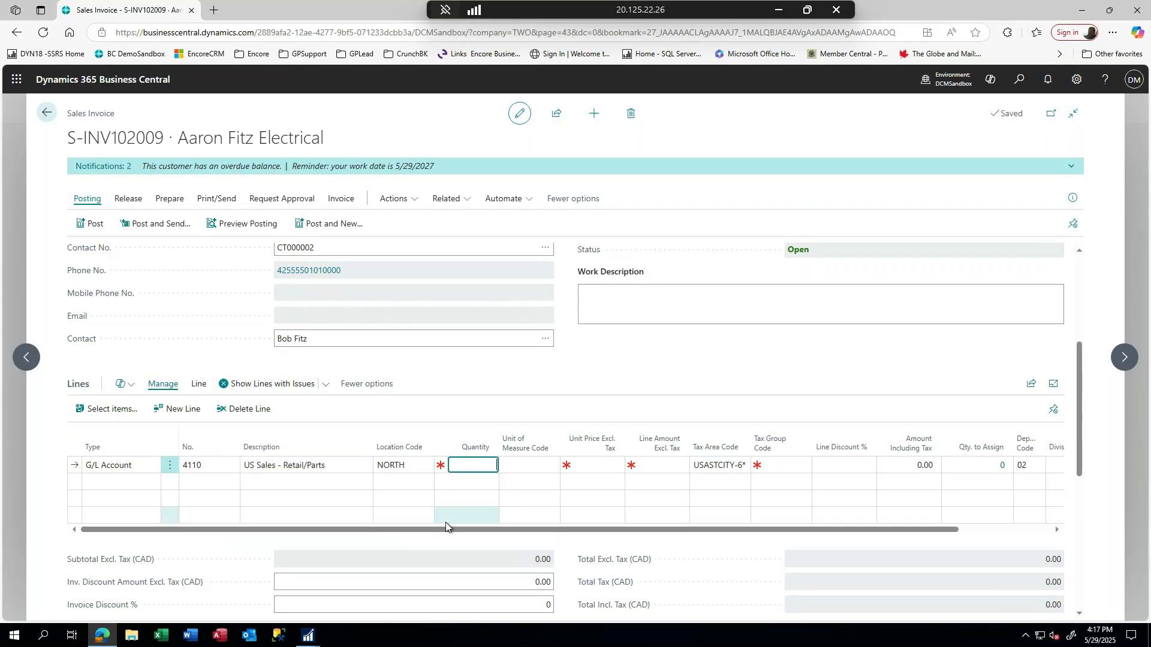
type("1")
key("shift+Tab")
type("1")
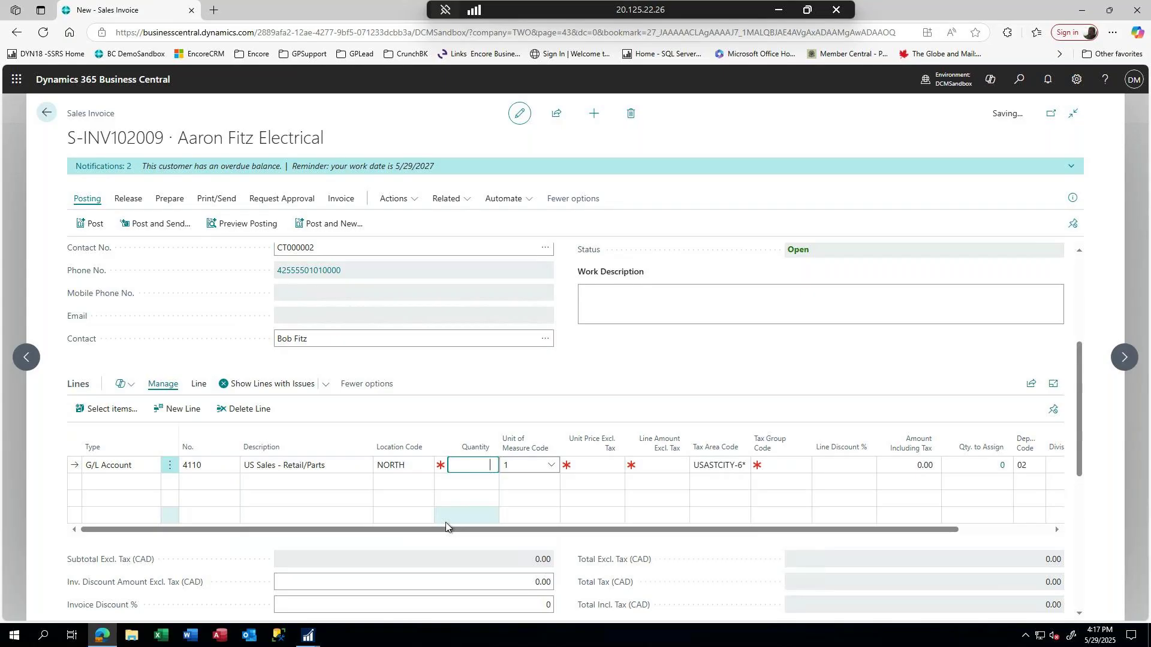
key("Tab")
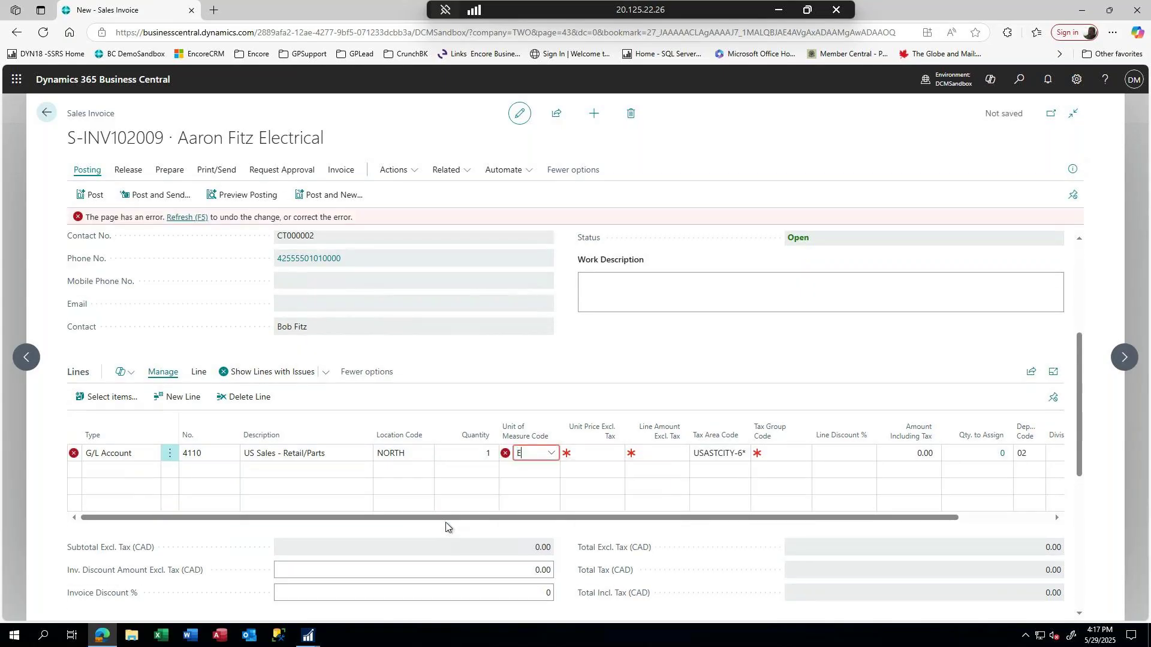
type("Each")
key("Tab")
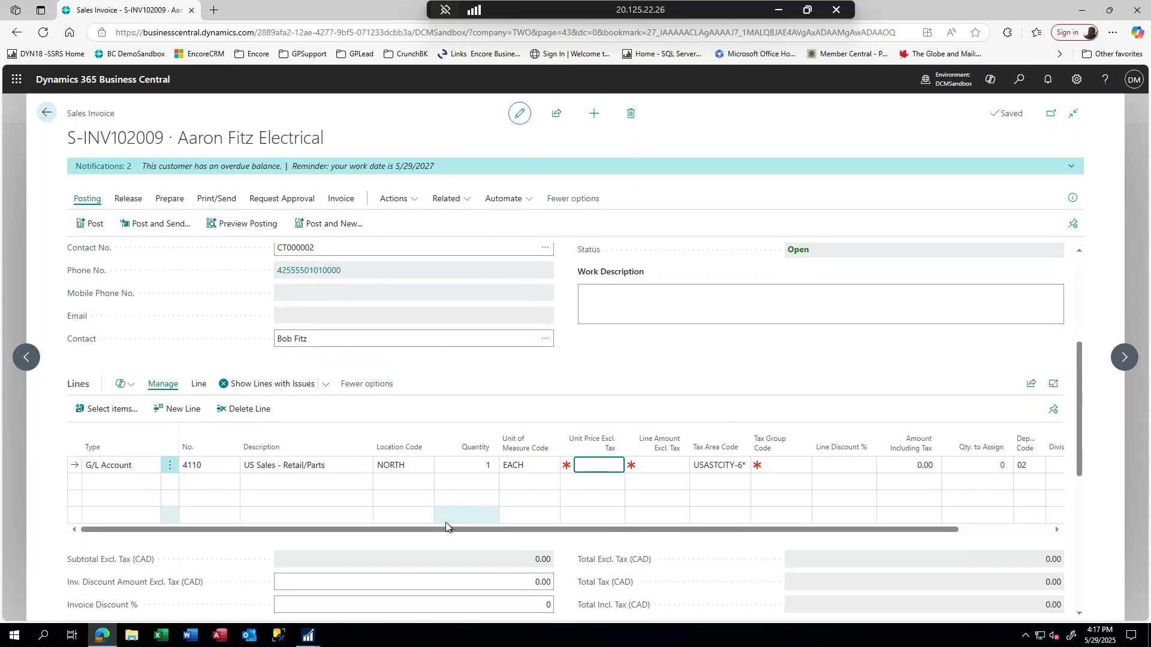
type("500")
key("Tab")
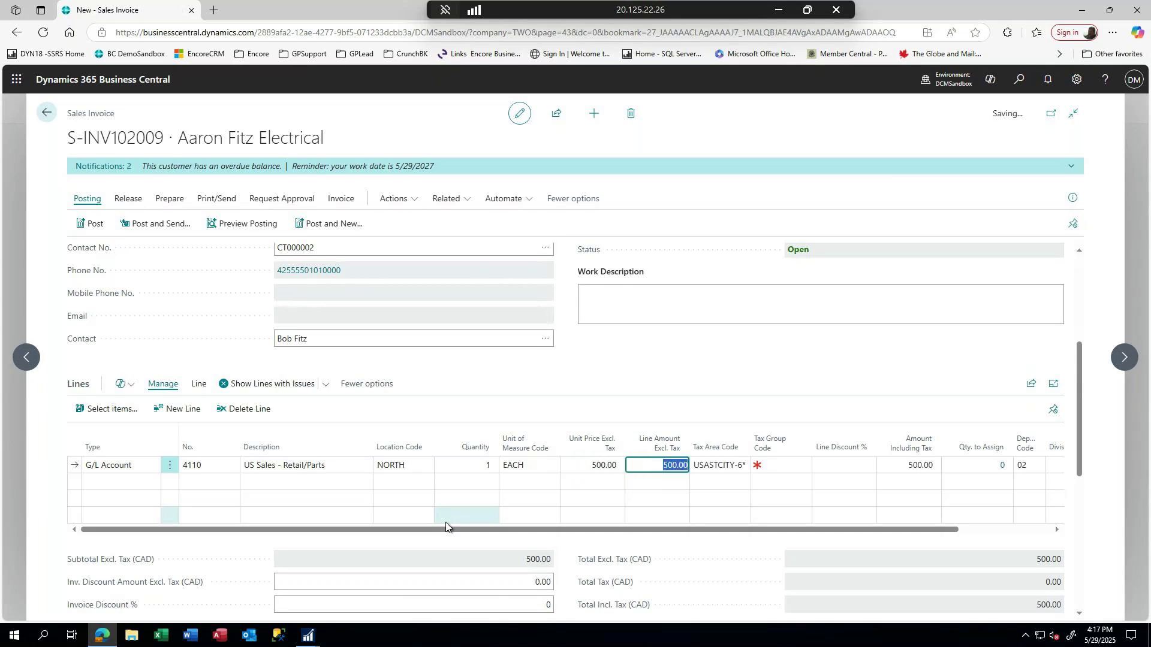
- Assign the tax group code GSTHSTONLY to the 4110 invoice line
key("Tab")
key("Tab")
key("Tab")
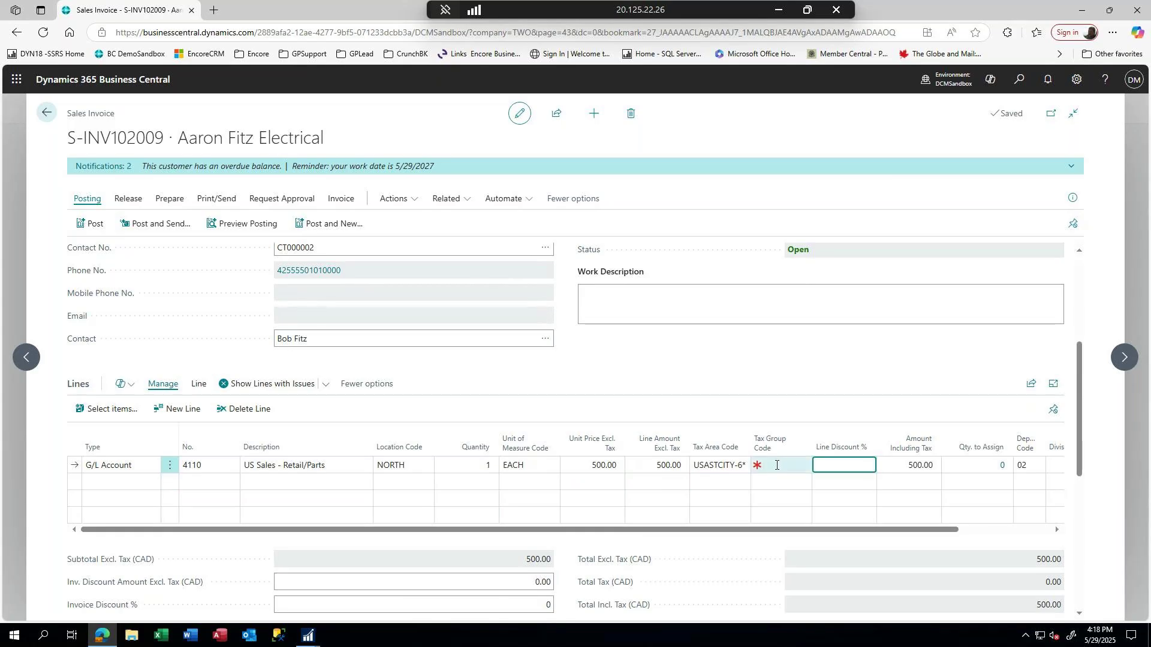
left_click(802, 466)
left_click(801, 465)
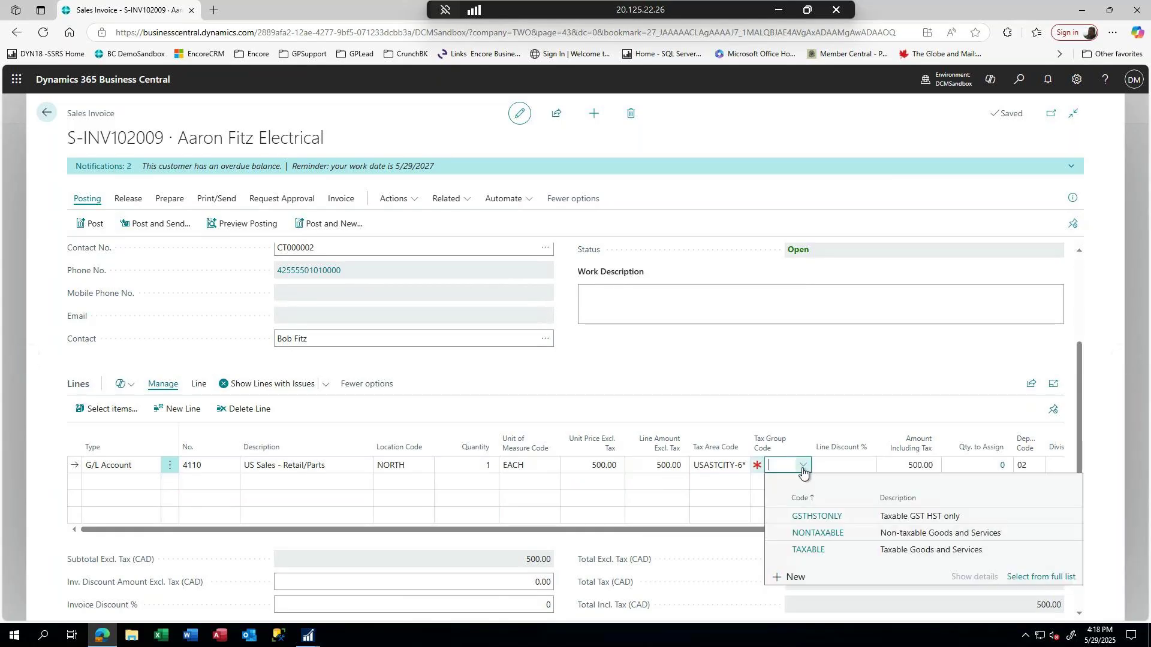
left_click(805, 516)
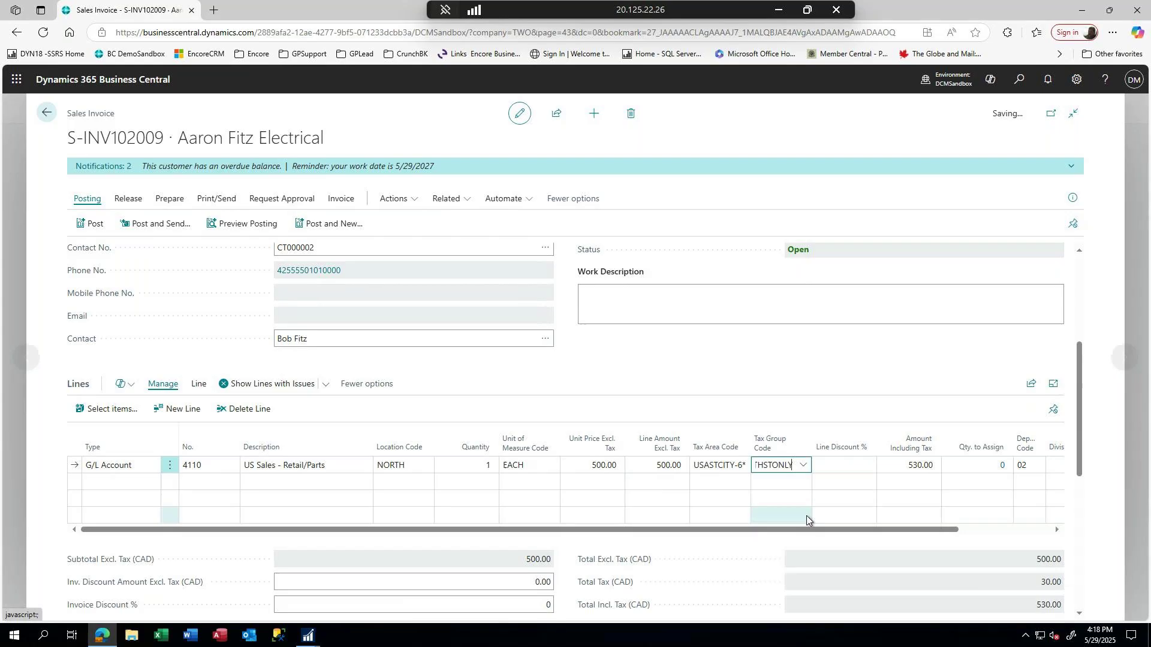
key("Tab")
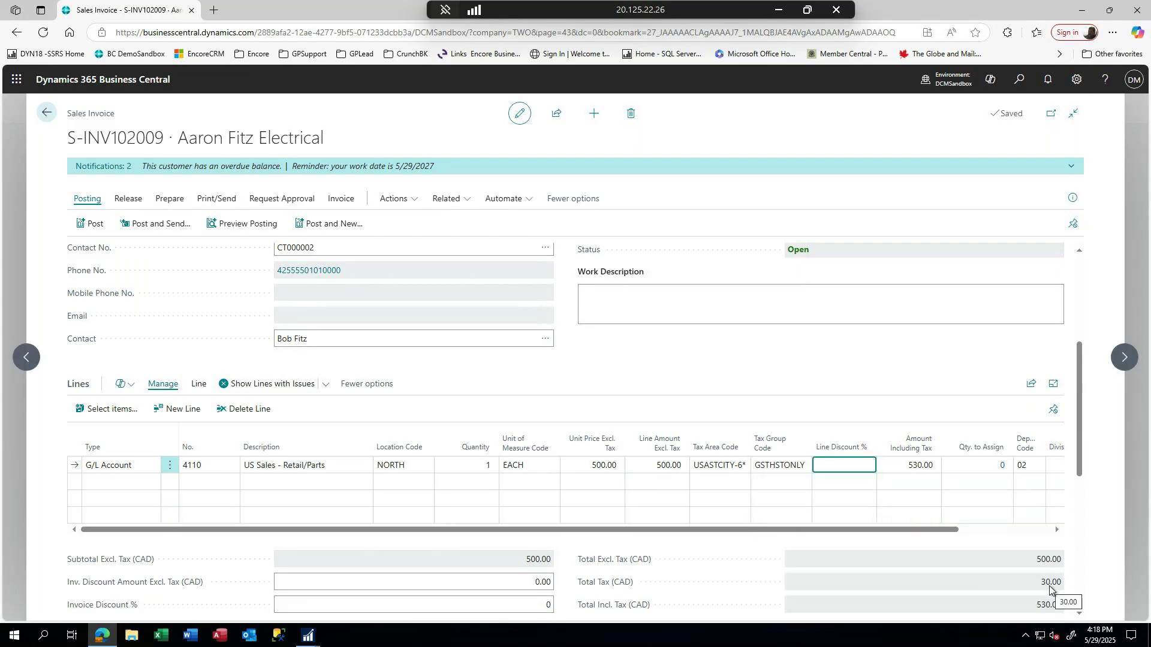
- Assign division code 000, Balance Sheet, to the first 4110 invoice line
key("Tab")
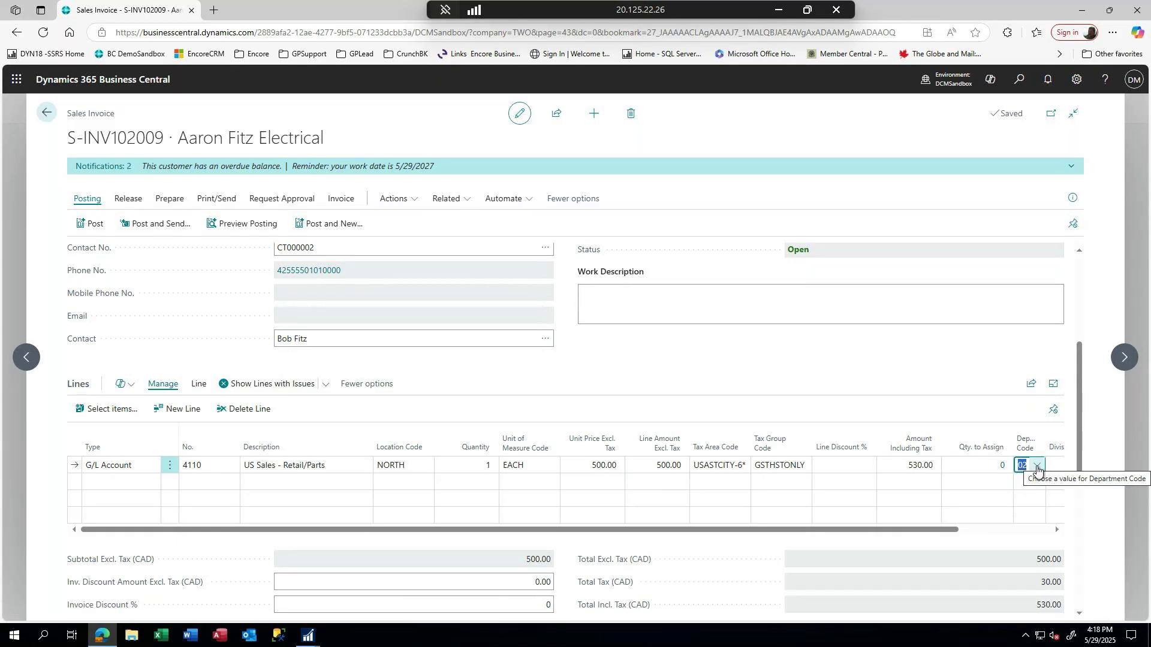
key("Tab")
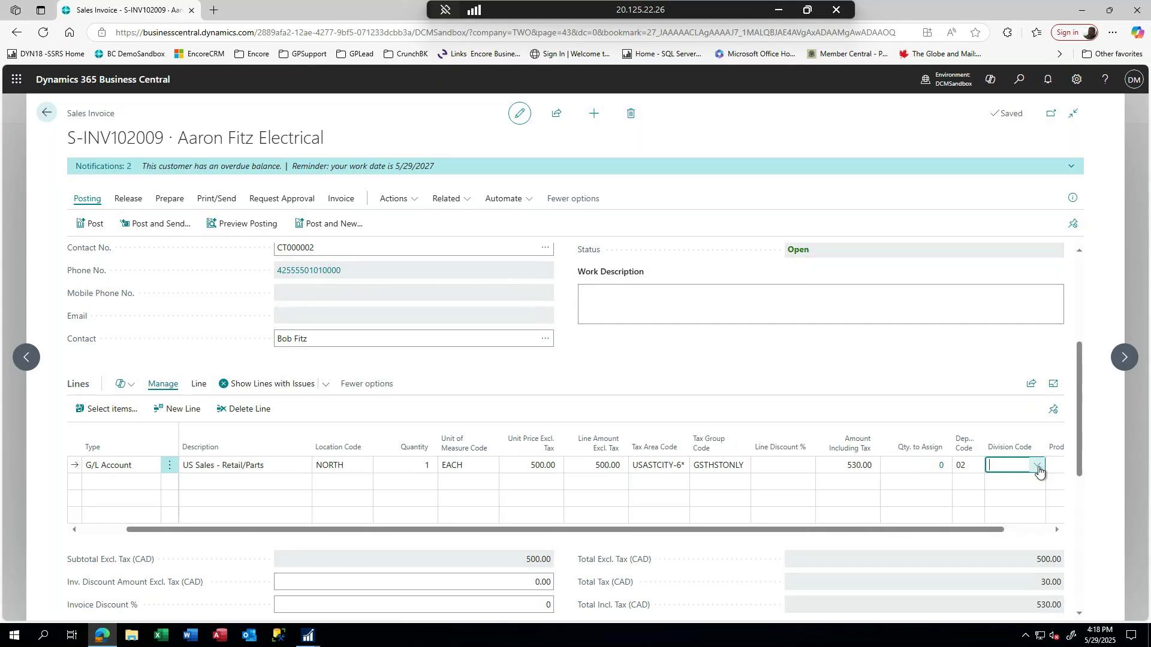
left_click(1037, 465)
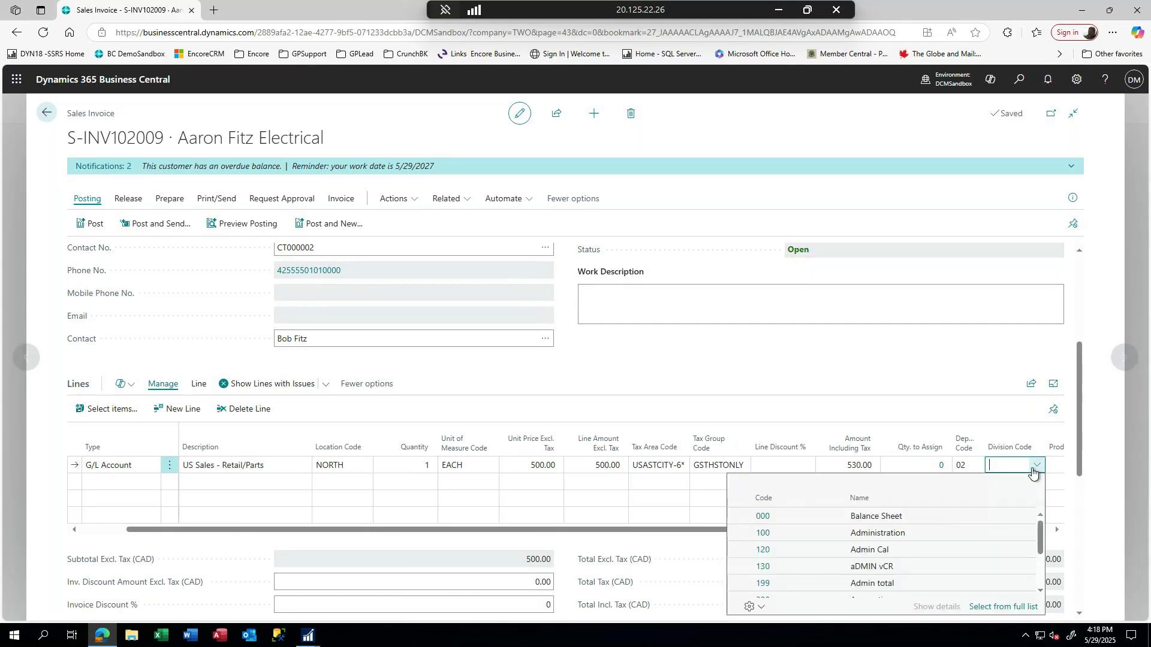
left_click(770, 516)
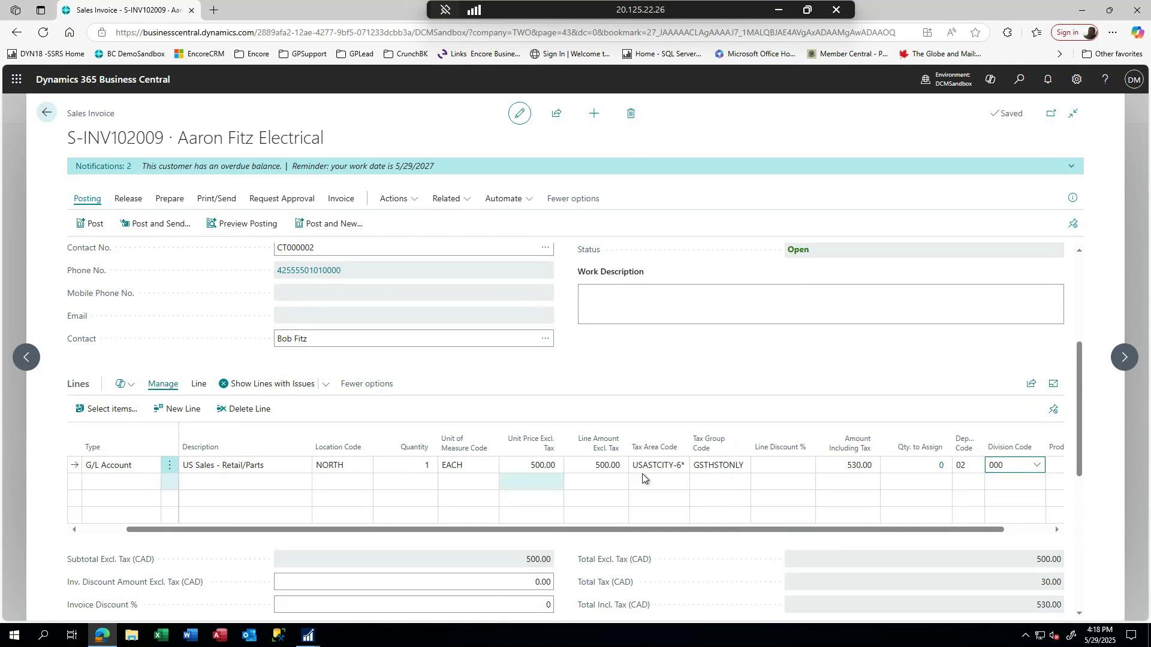
- Add a second G/L Account line to the invoice for account 4110, US Sales - Retail/Parts
left_click_drag(962, 534, 303, 555)
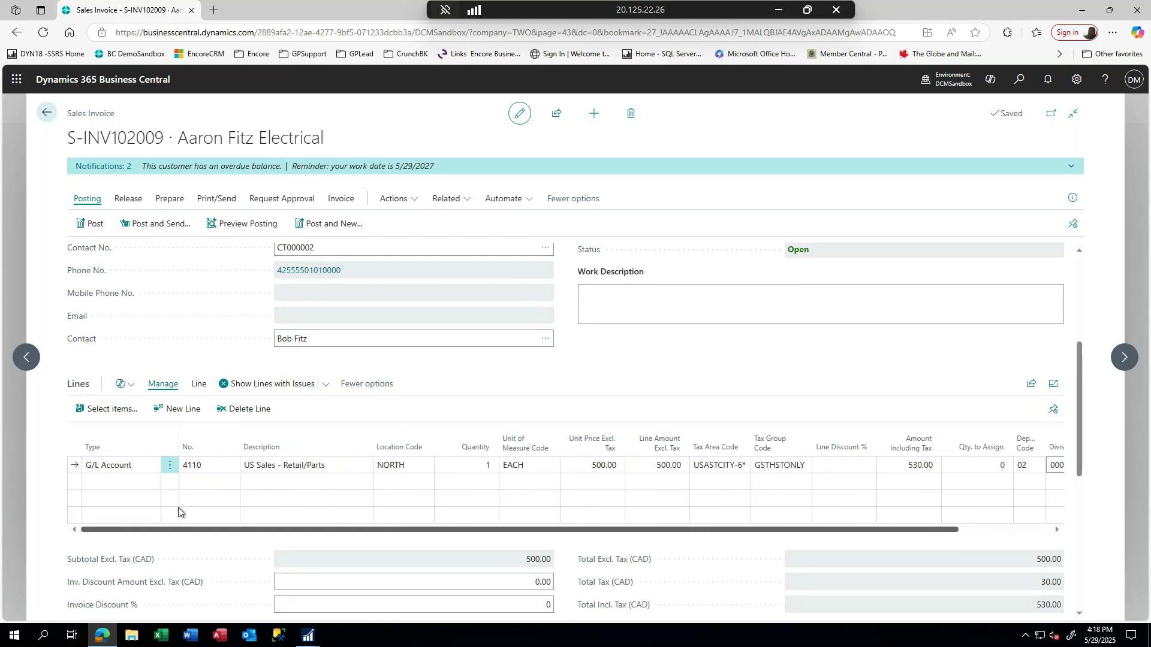
left_click(190, 481)
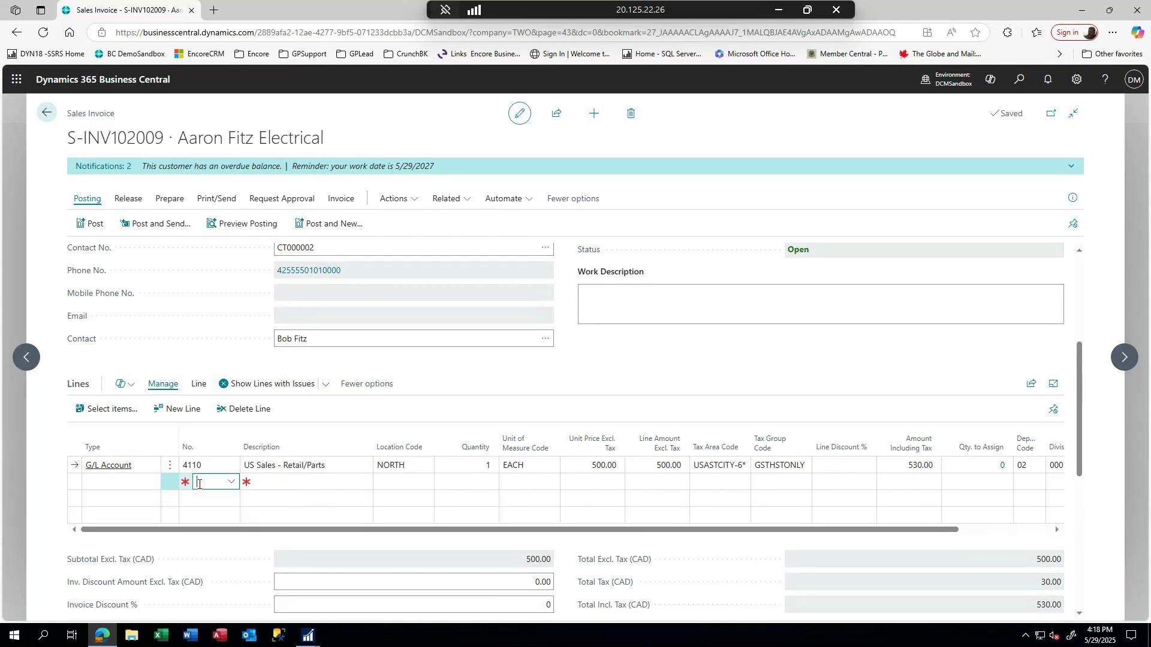
left_click(230, 484)
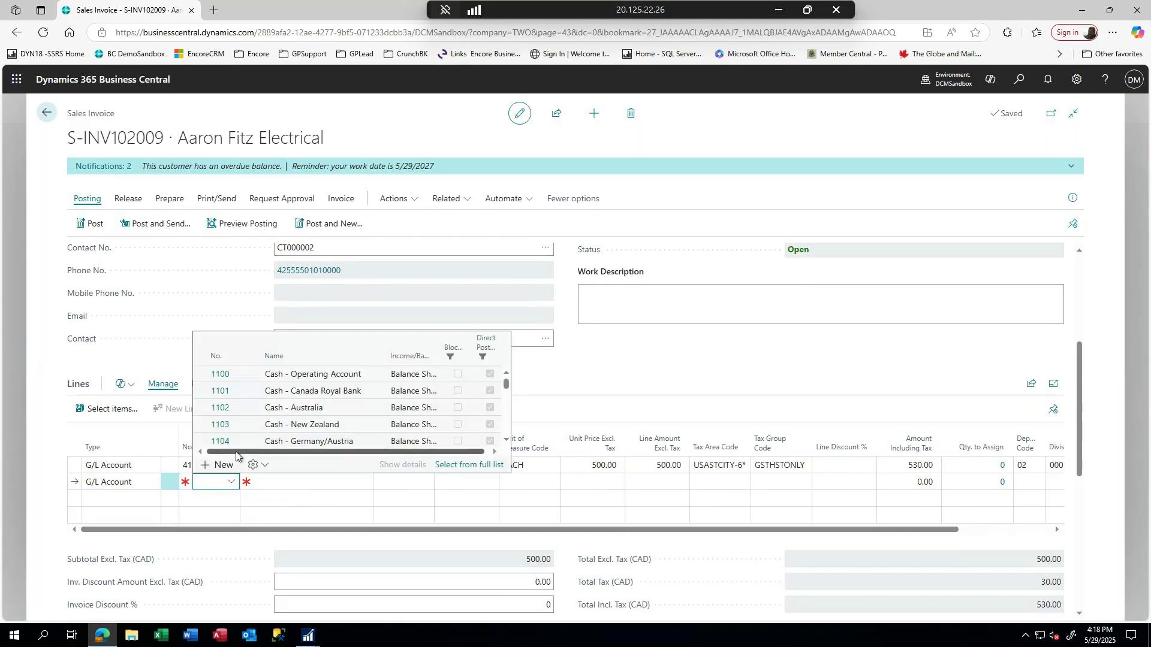
type("4110")
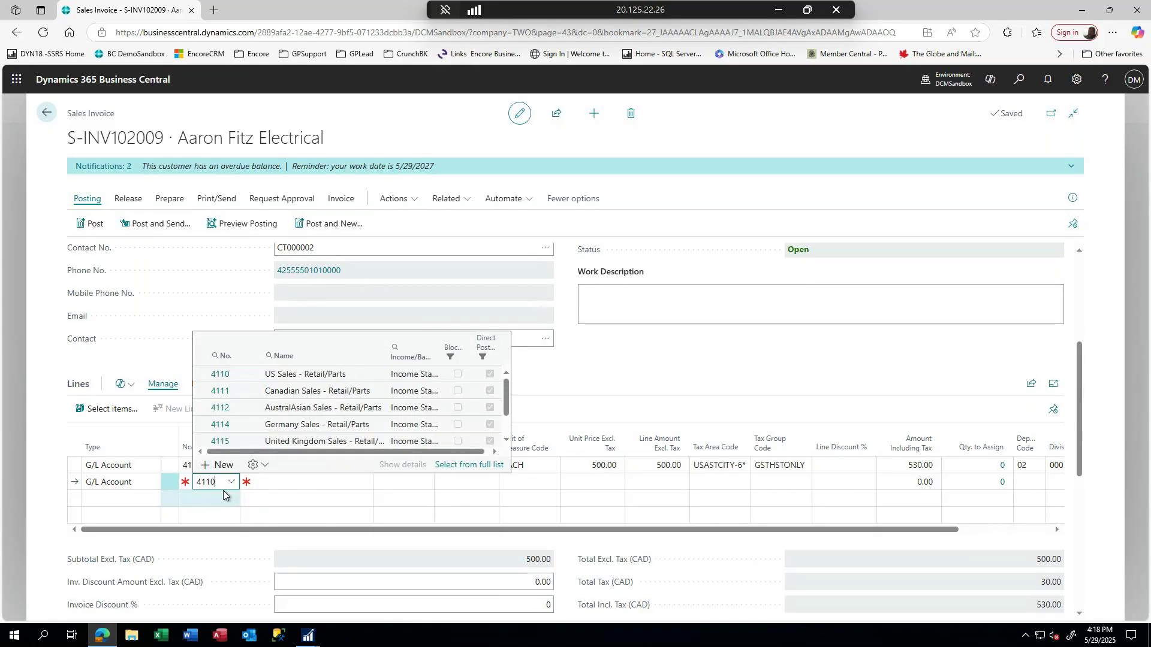
key("Tab")
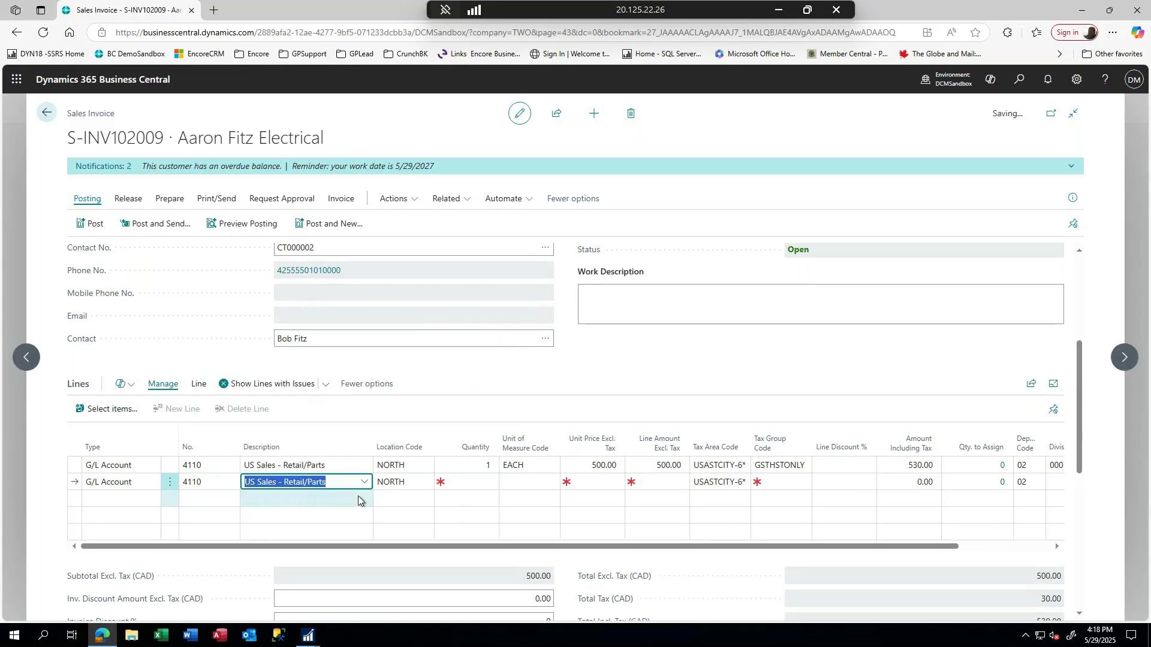
- Set the second line's quantity to 1, unit of measure to EACH and unit price to 400, and the first line's unit price to 600
key("Tab")
key("Tab")
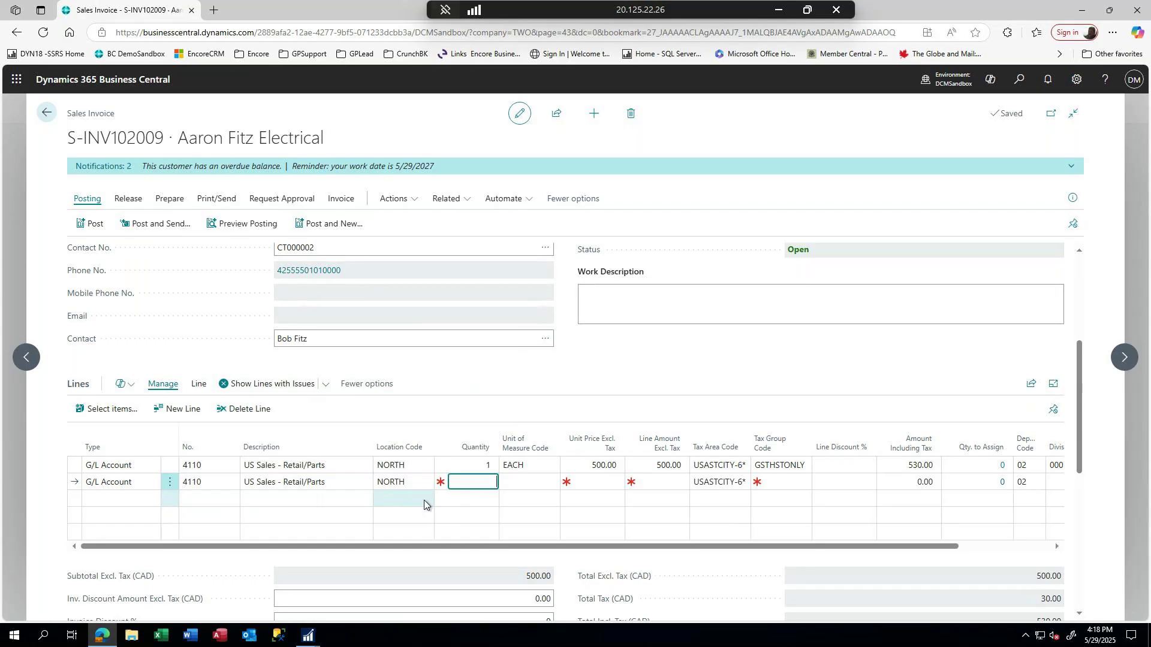
type("1")
key("Tab")
type("each")
key("Tab")
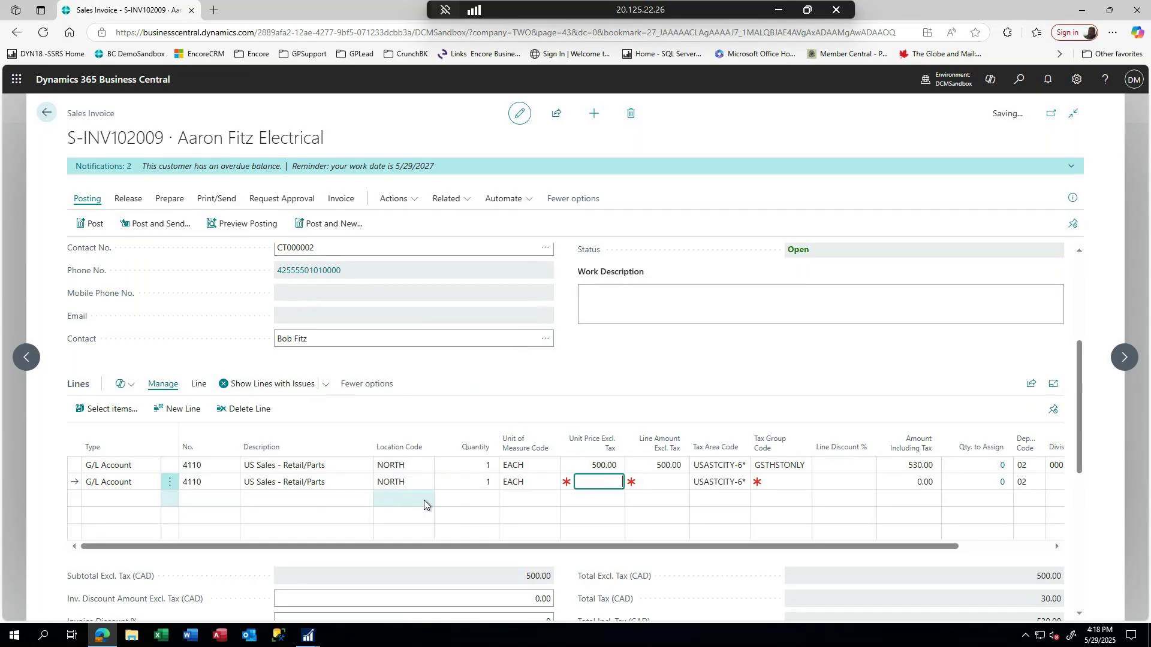
type("400")
left_click(597, 466)
type("600")
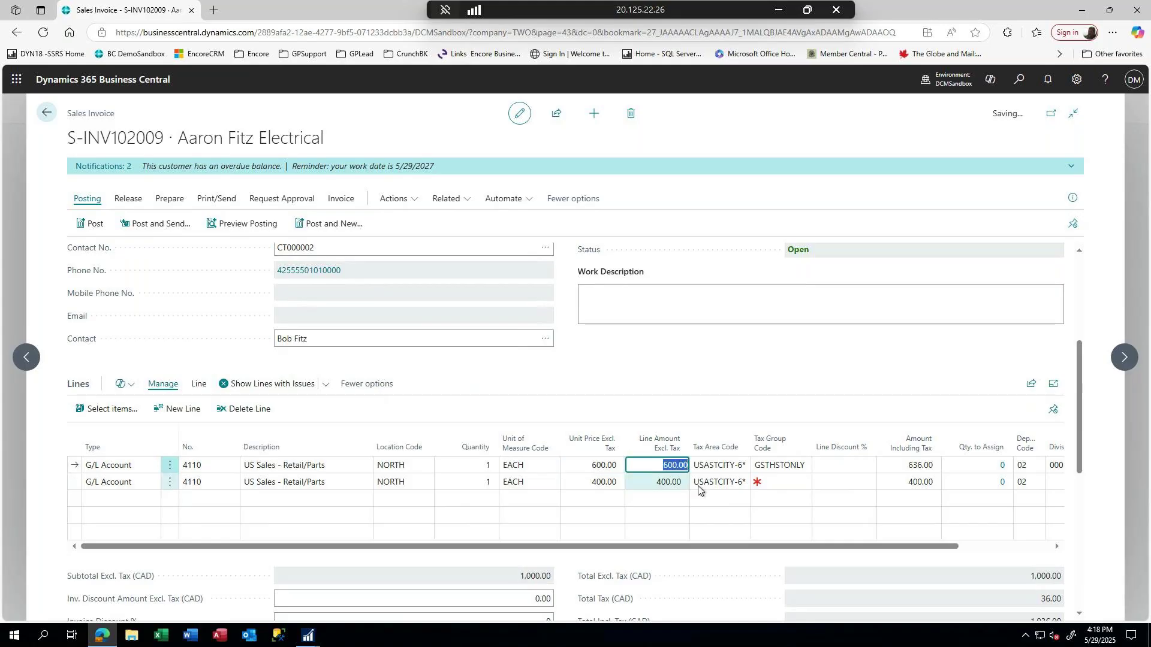
- Assign the tax group code GSTHSTONLY to the second invoice line
left_click(801, 486)
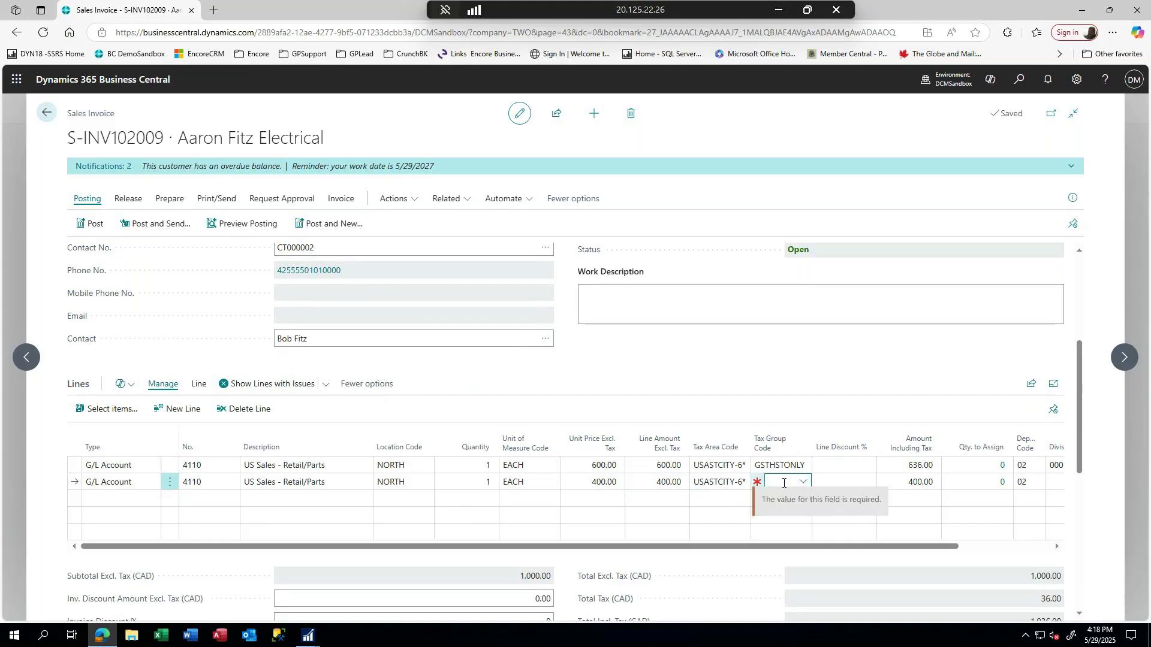
left_click(804, 484)
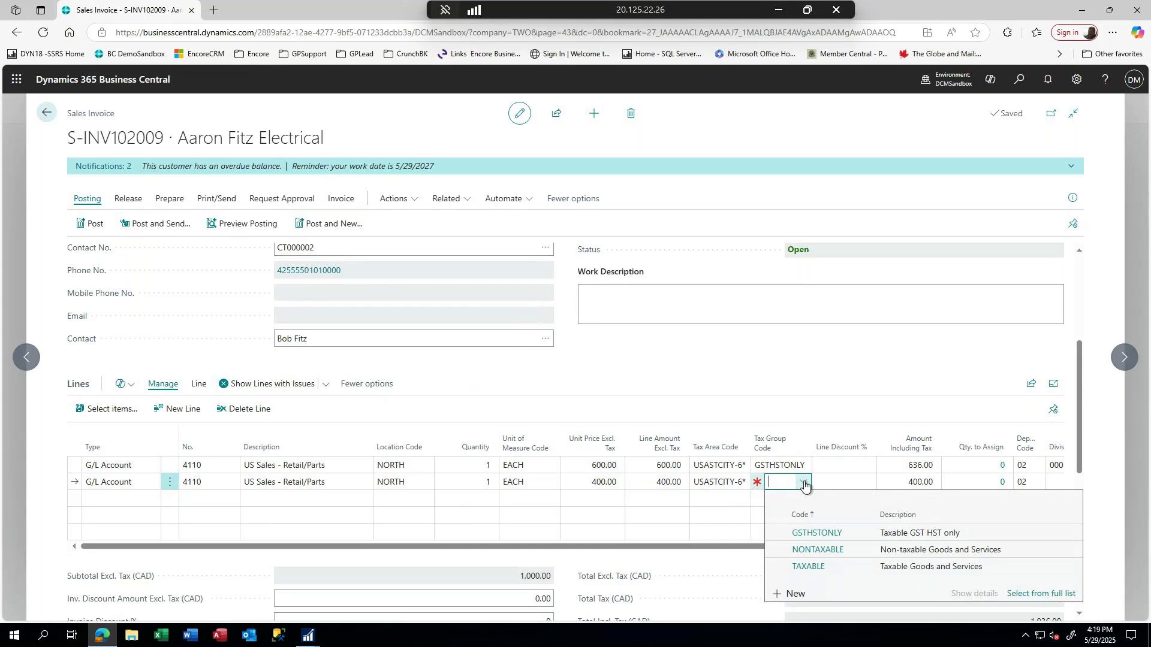
left_click(814, 538)
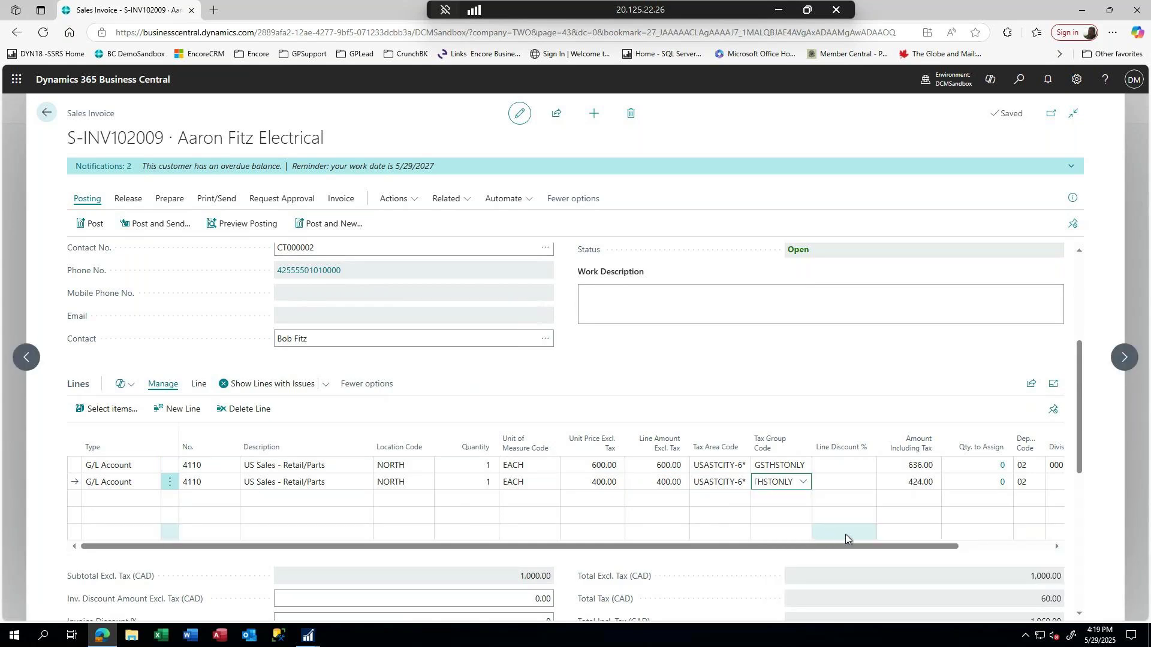
- Assign division code 000, Balance Sheet, to the second 4110 invoice line
key("Tab")
key("Tab")
key("Tab")
key("Tab")
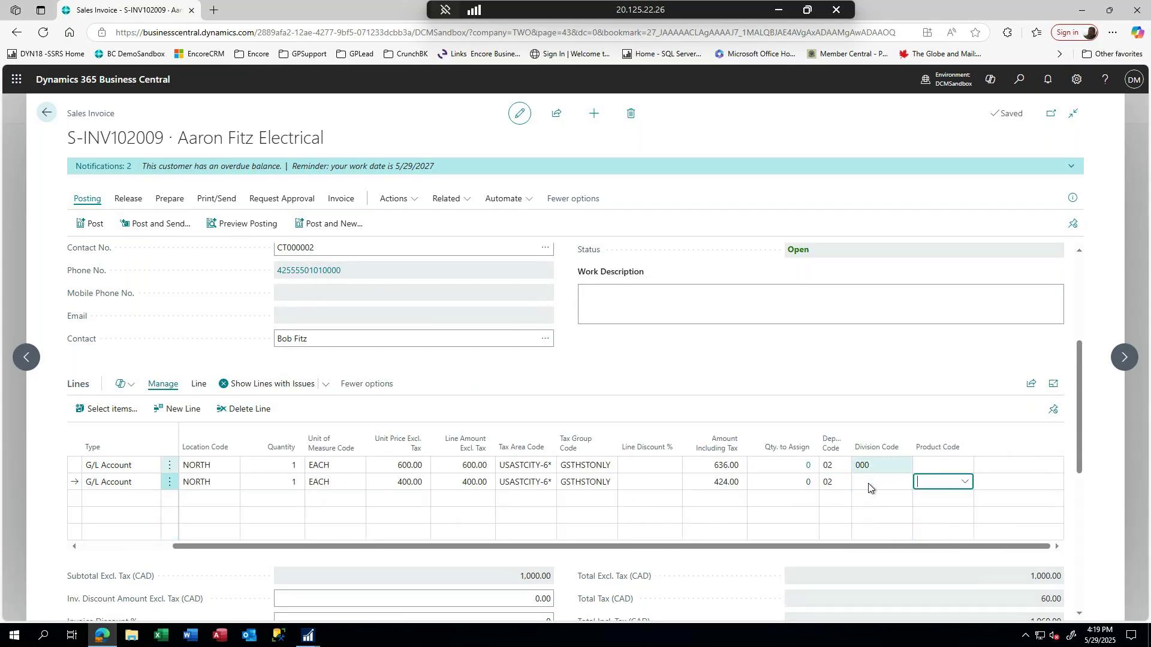
left_click(869, 482)
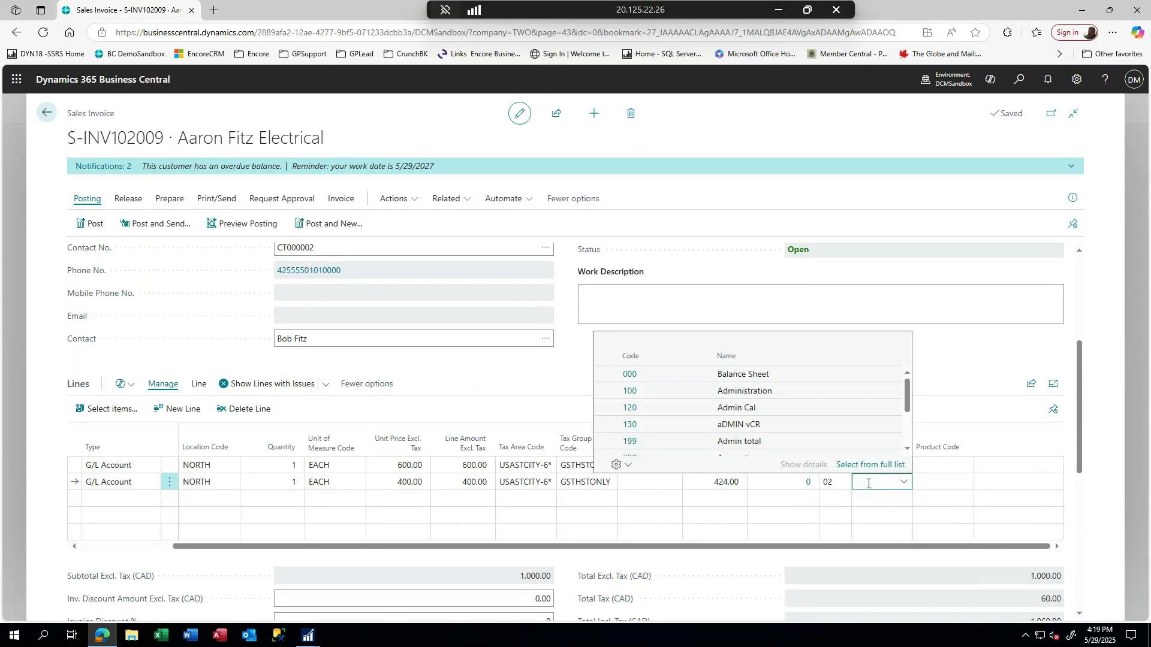
left_click(629, 374)
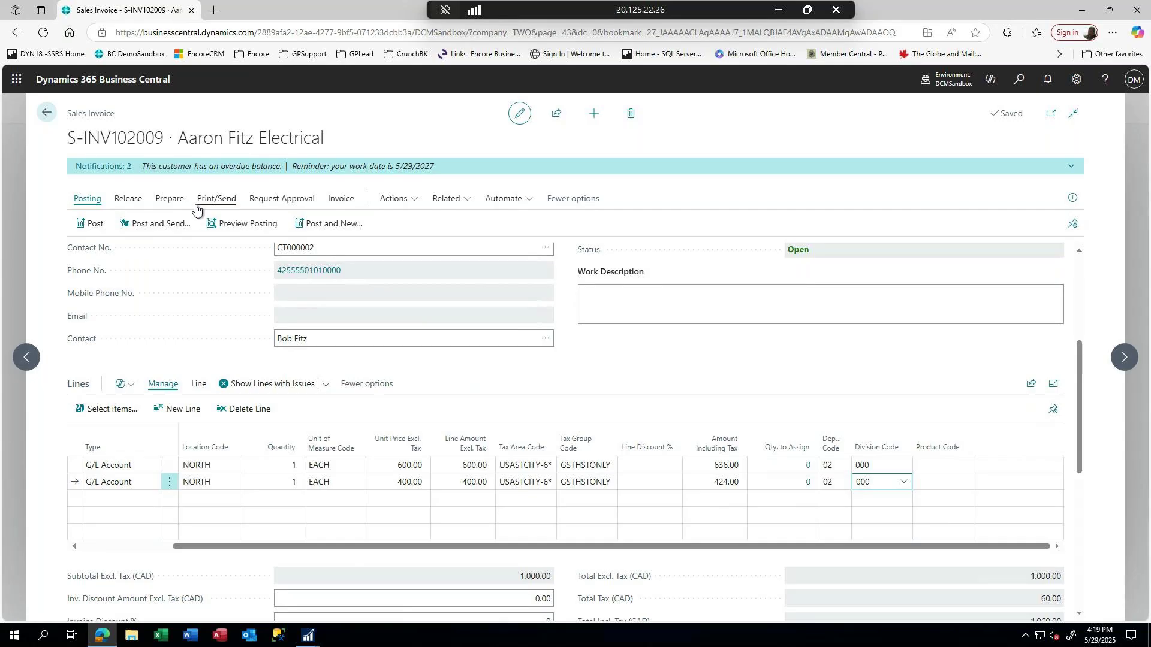
- Preview the invoice's posting, examine its G/L entries by account and amount, and return to the invoice
left_click(226, 225)
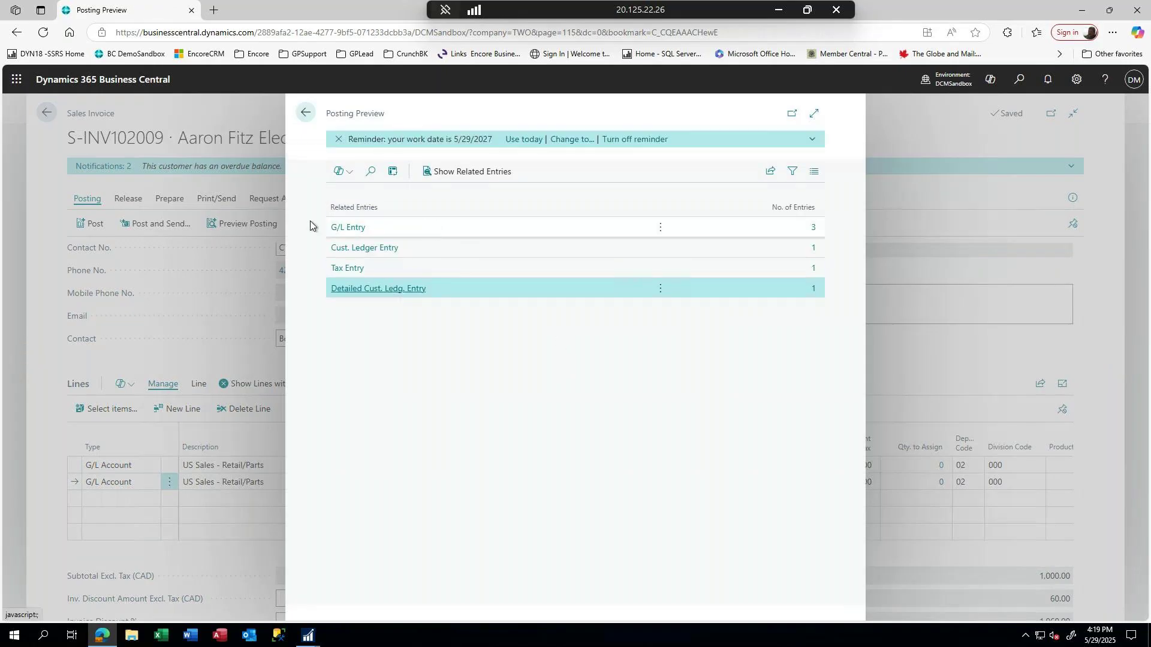
left_click(360, 231)
left_click(359, 231)
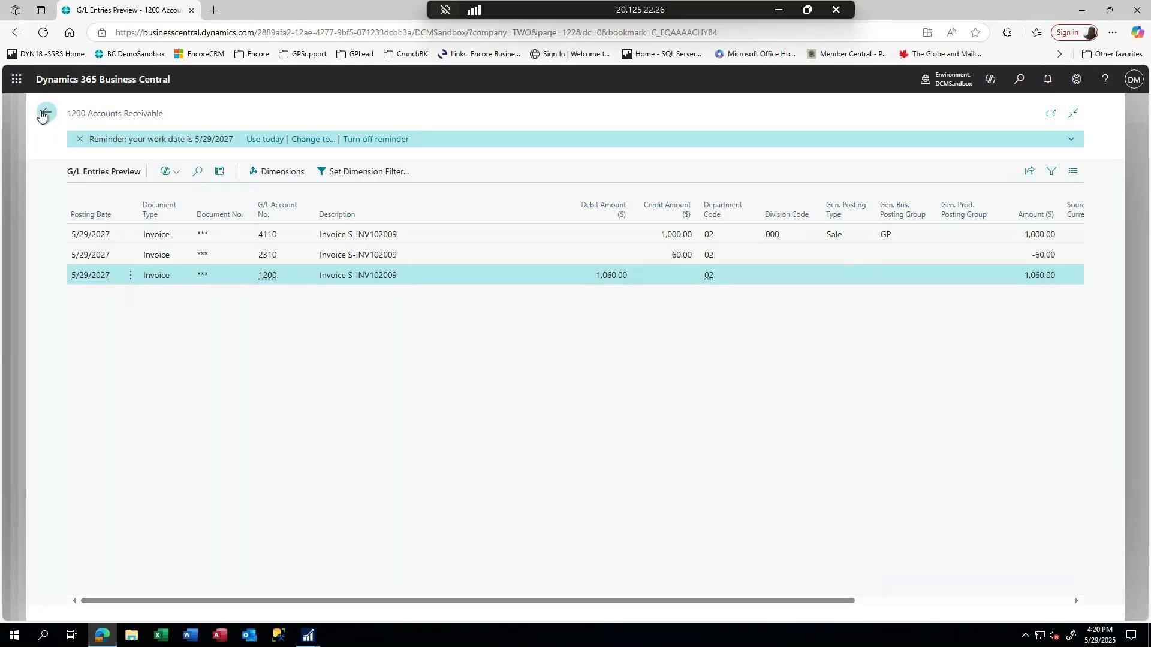
left_click(43, 113)
left_click(45, 114)
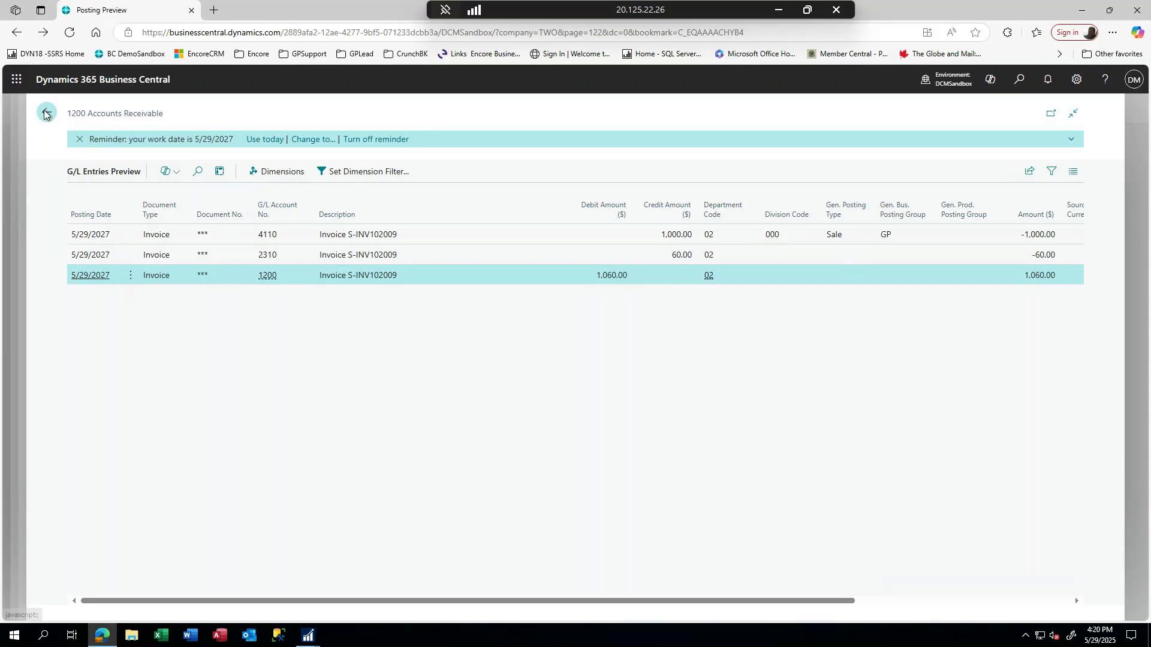
left_click(305, 113)
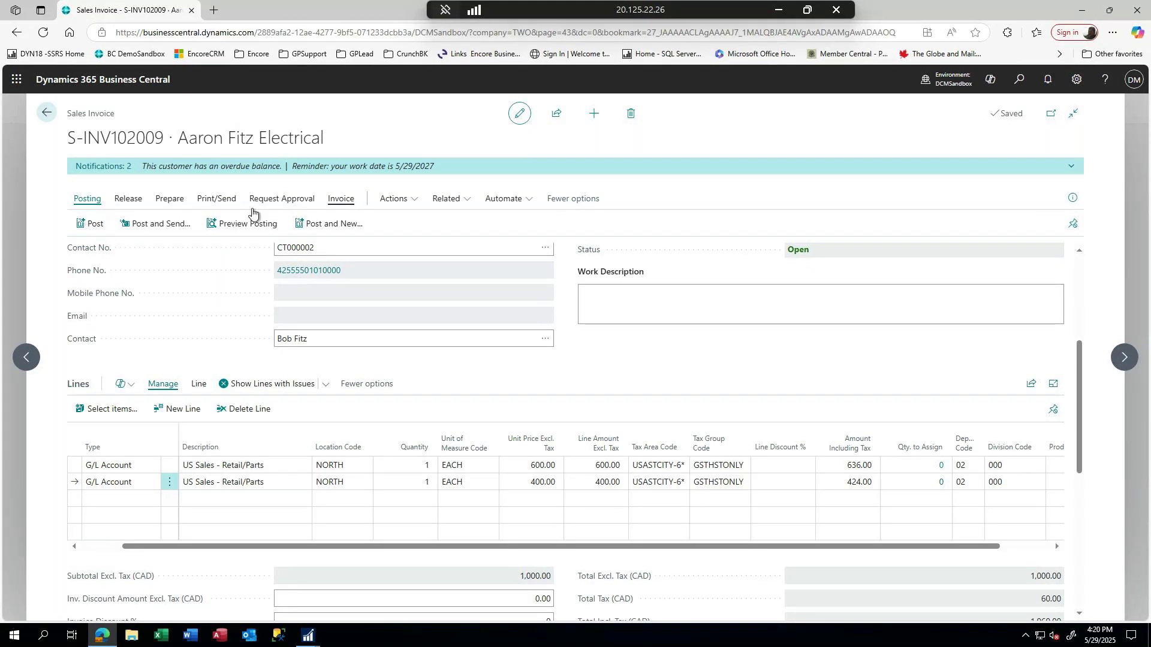
- Preview the draft invoice report for the Aaron Fitz Electrical invoice, then close the preview and its request page
left_click(211, 199)
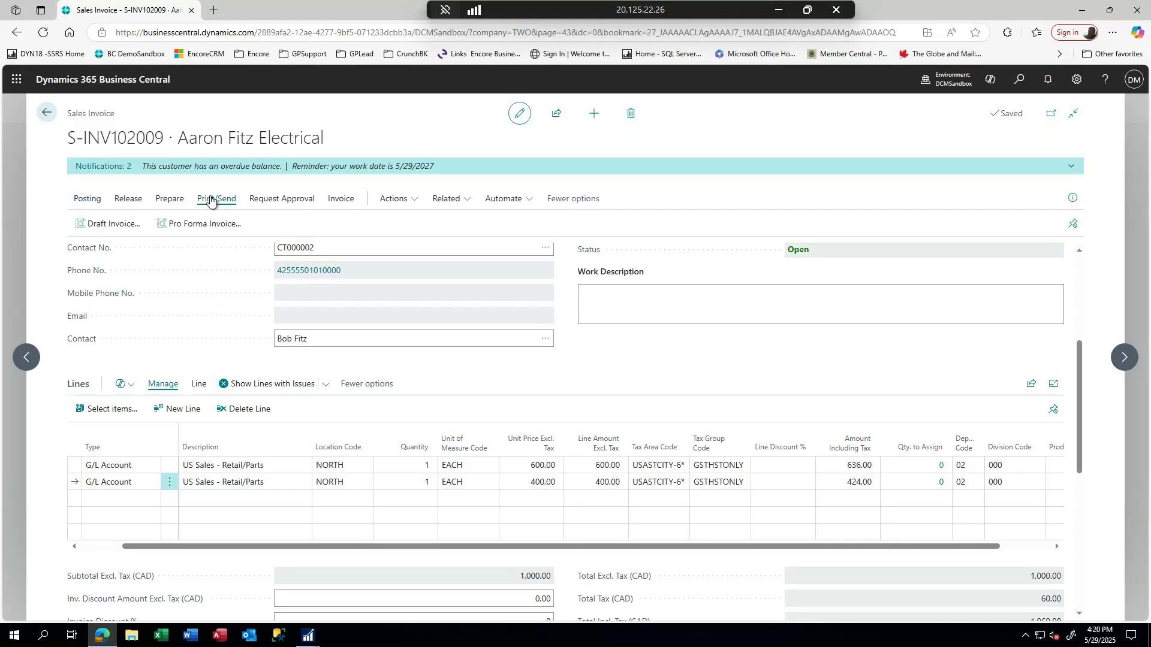
left_click(122, 225)
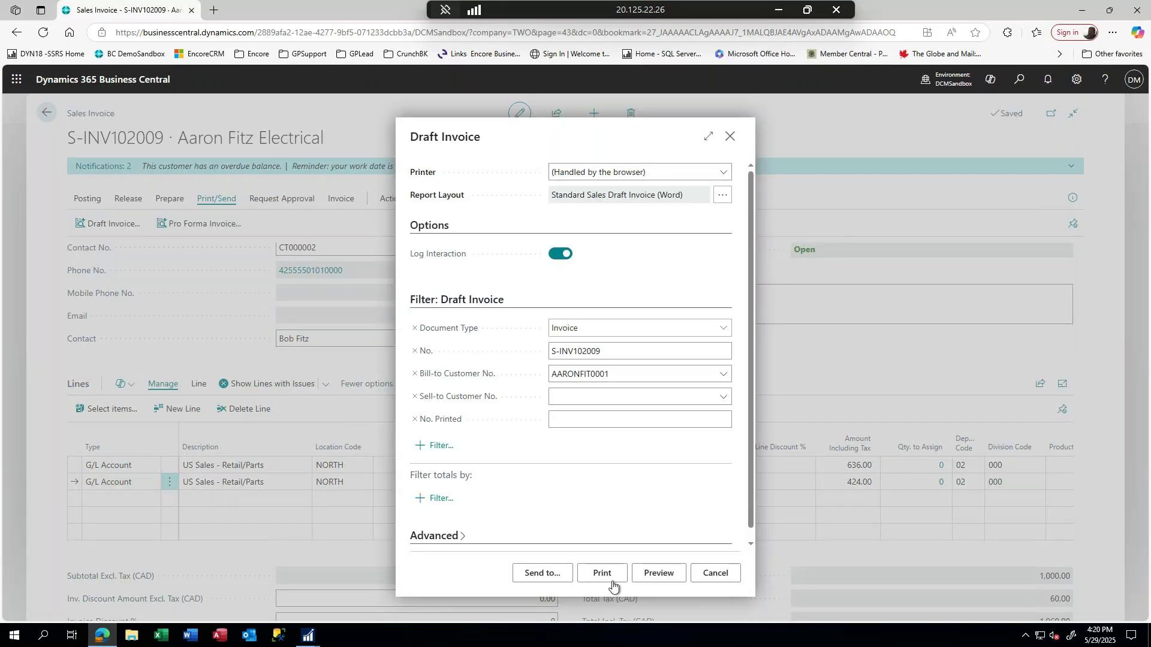
left_click(651, 574)
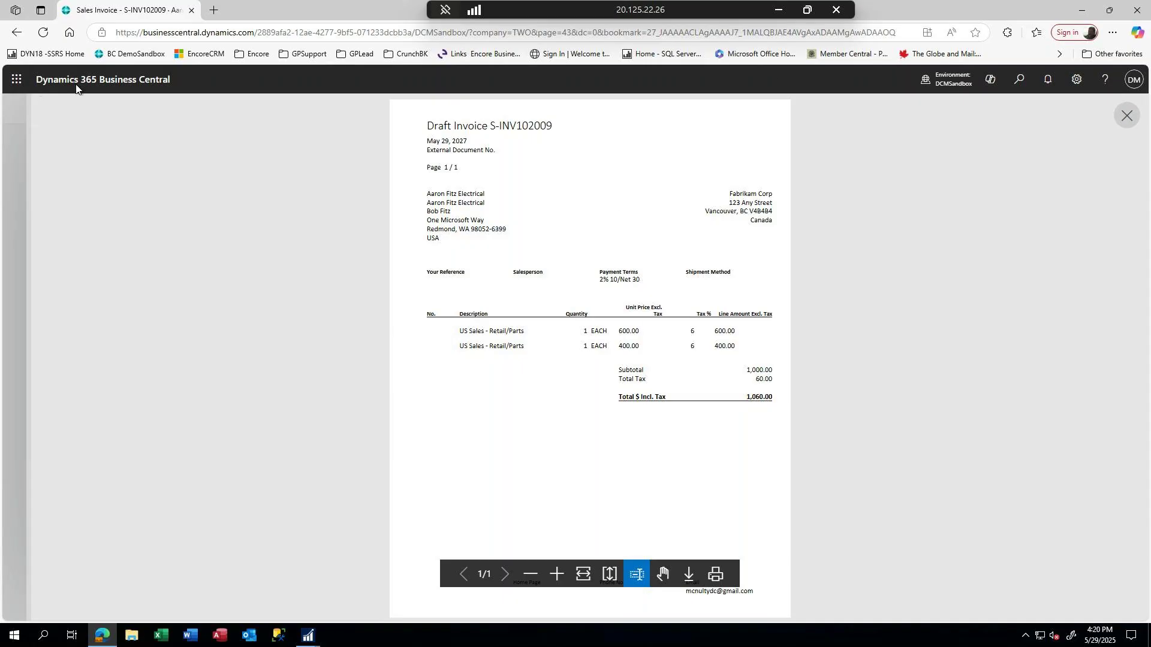
left_click(1128, 117)
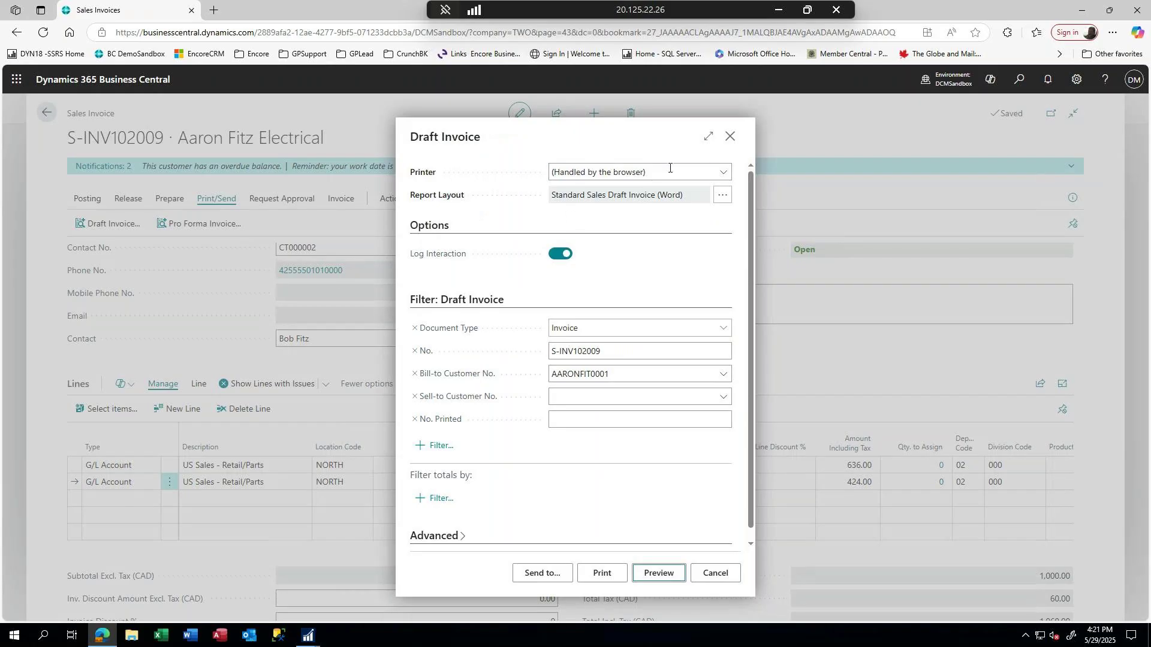
left_click(730, 137)
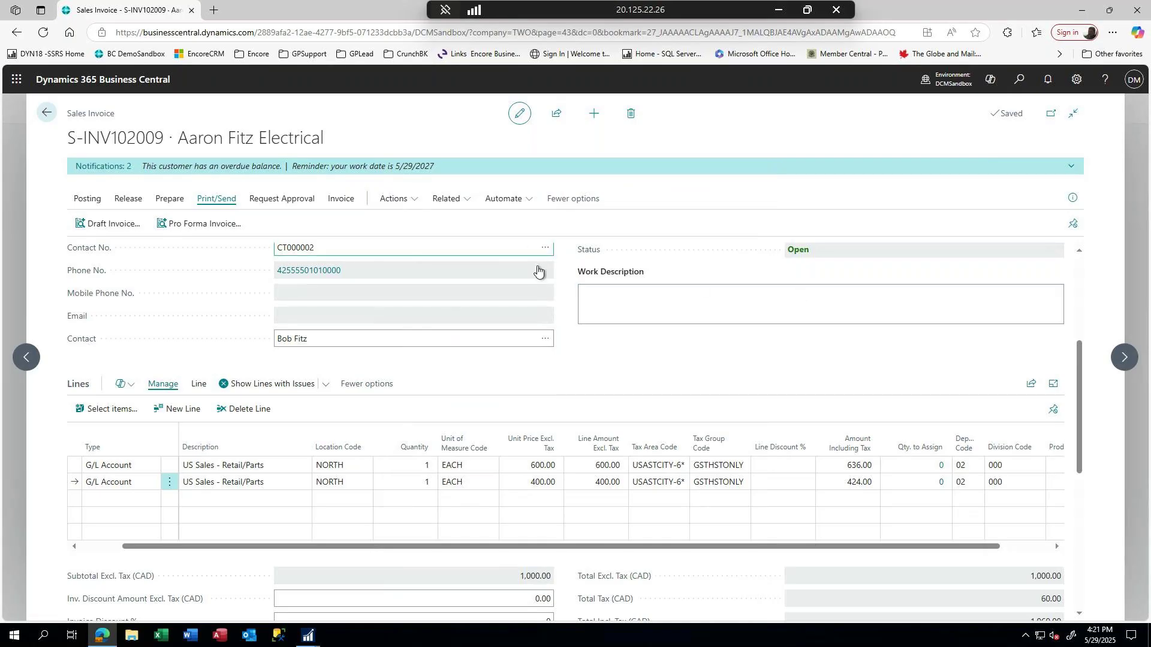
- Exit the sales invoice without posting it and open the Sales Journals page through a search
left_click(47, 114)
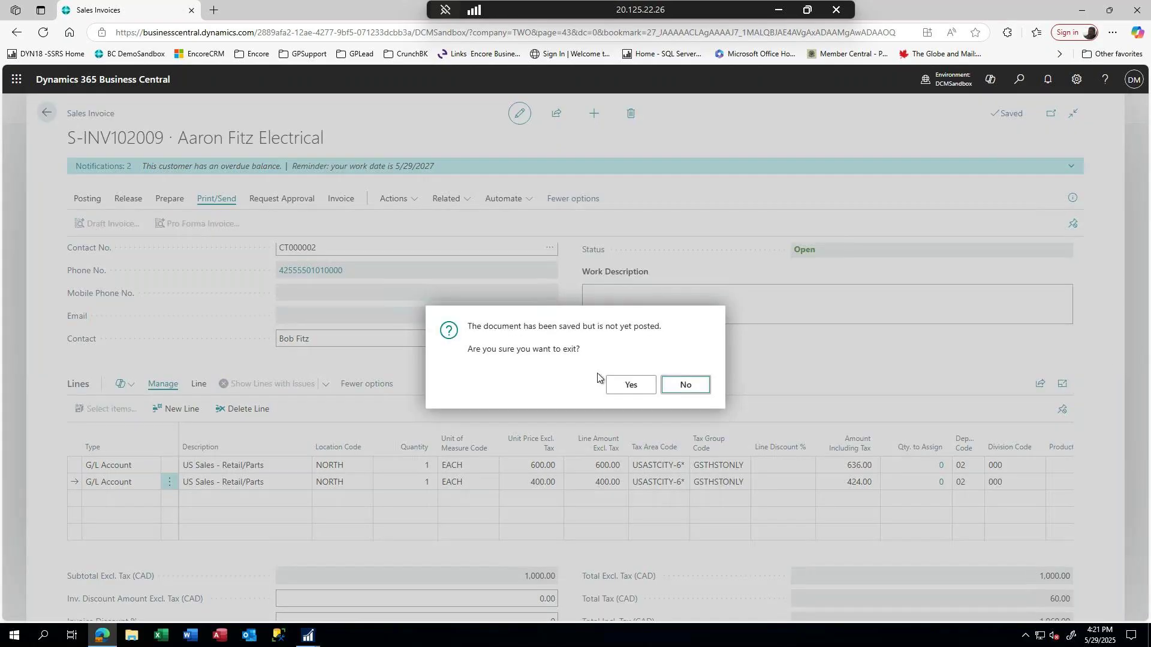
left_click(628, 389)
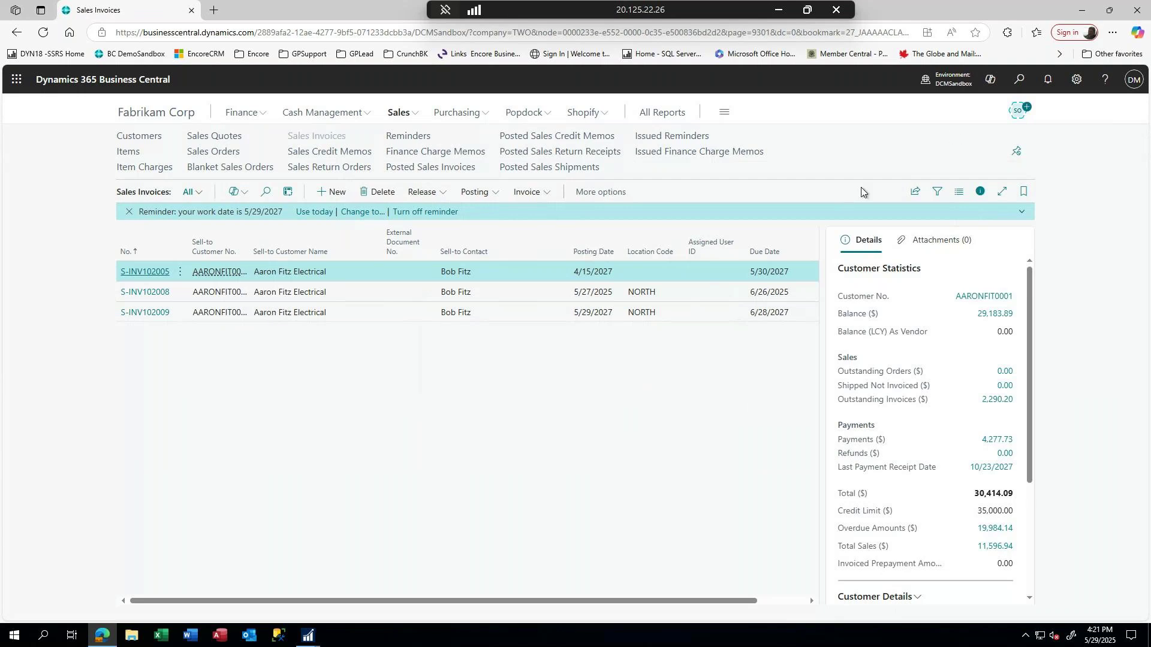
left_click(1020, 81)
type("sla")
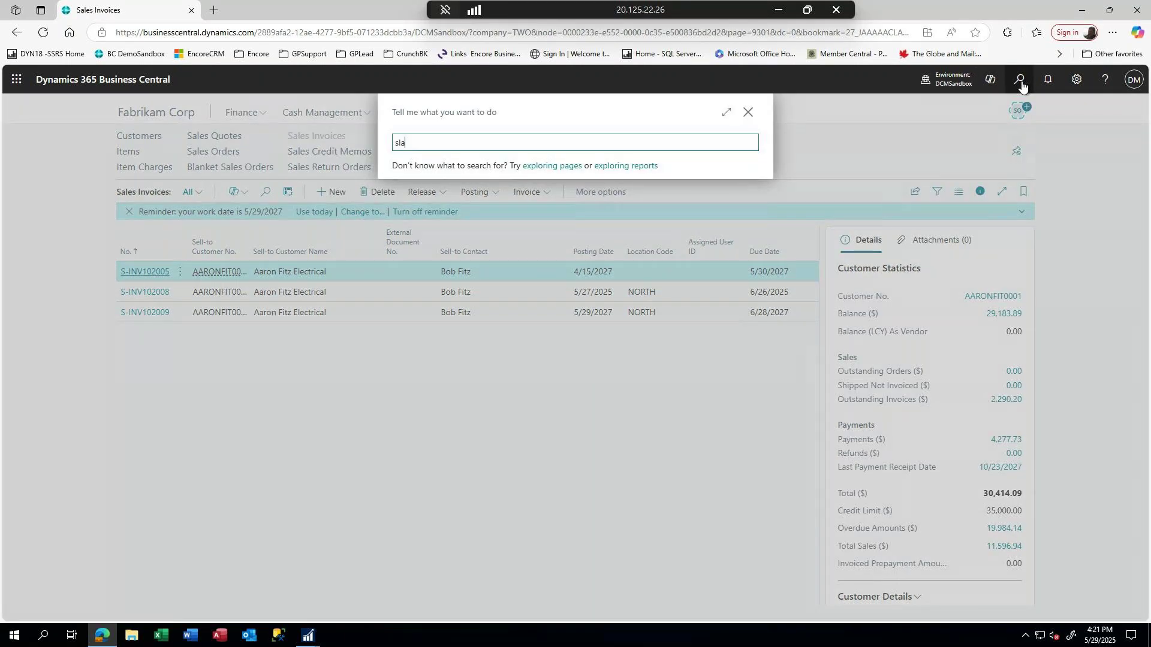
type("es journ")
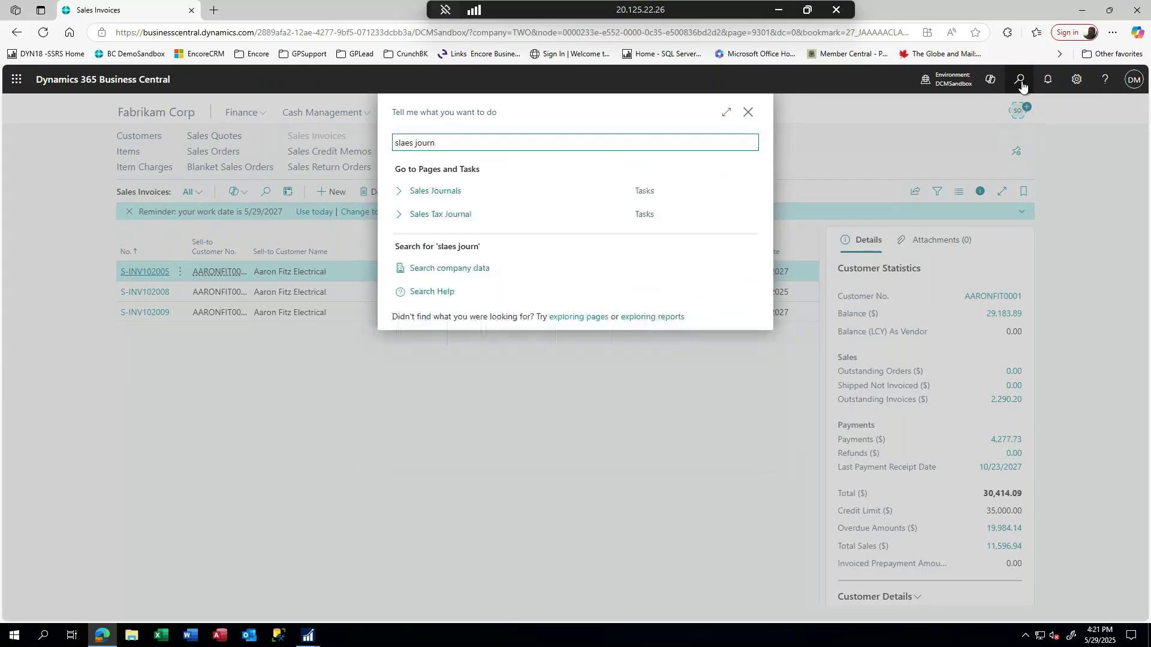
left_click(429, 197)
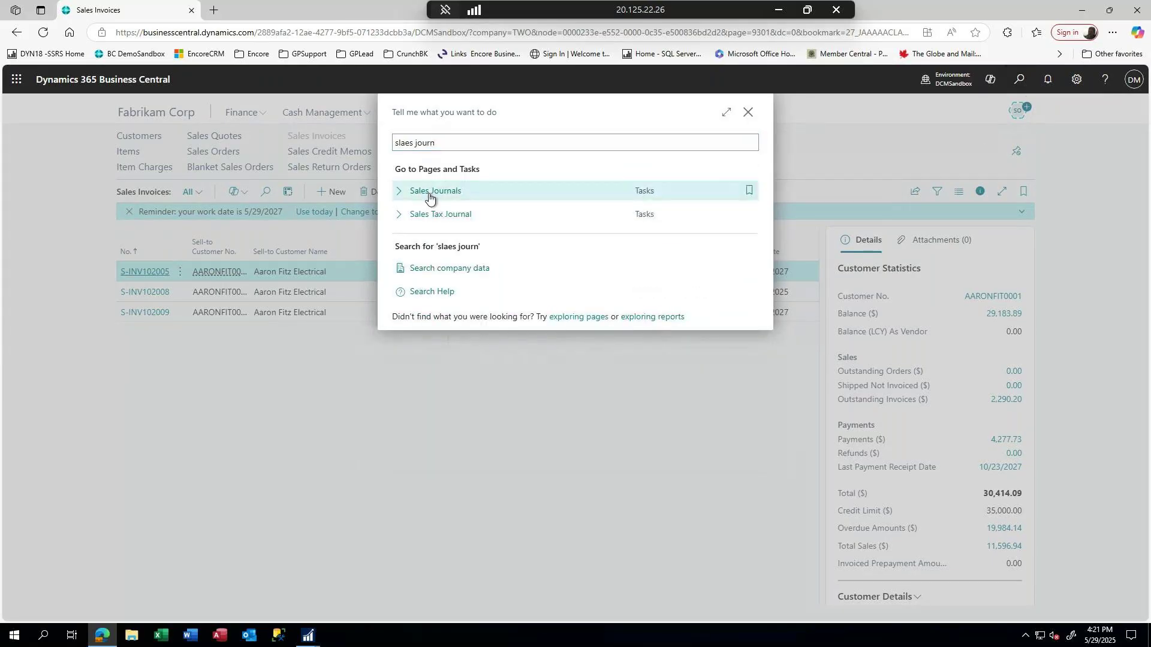
left_click(429, 196)
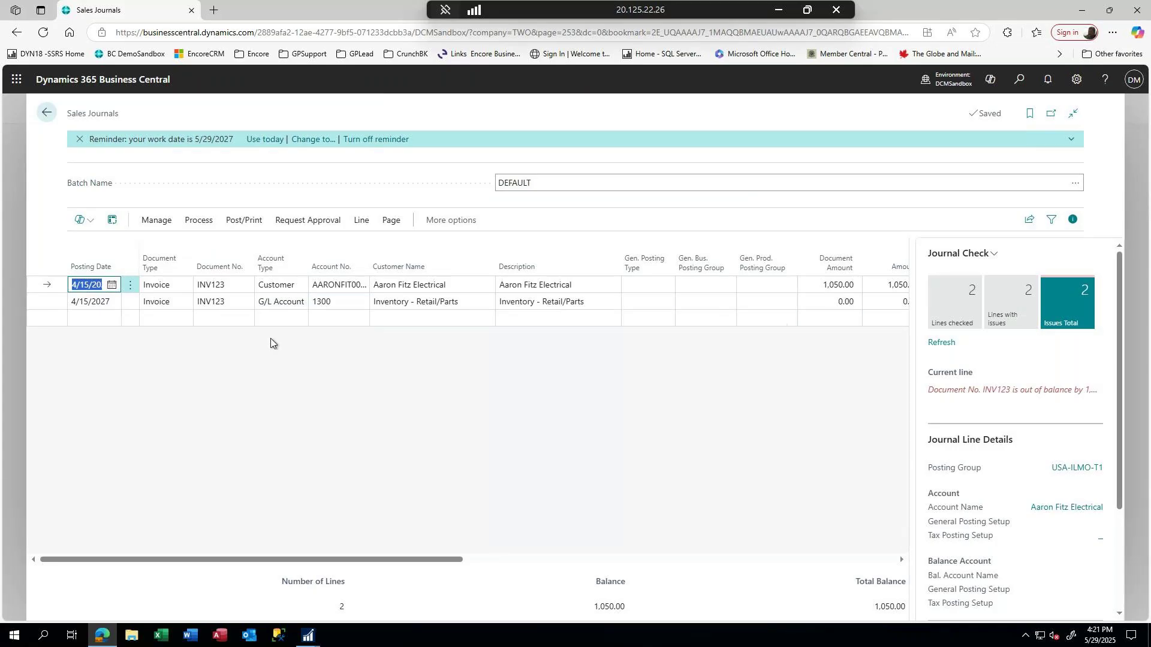
- Add a sales journal line for invoice INV124 posted to G/L account 4110
left_click(92, 318)
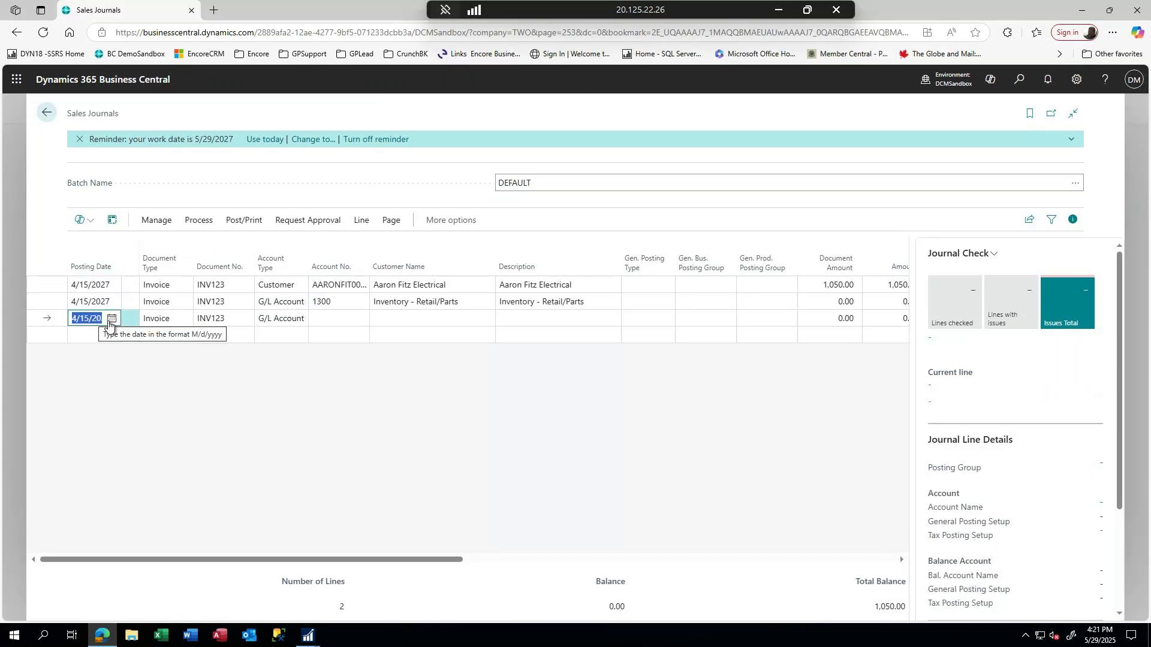
key("Tab")
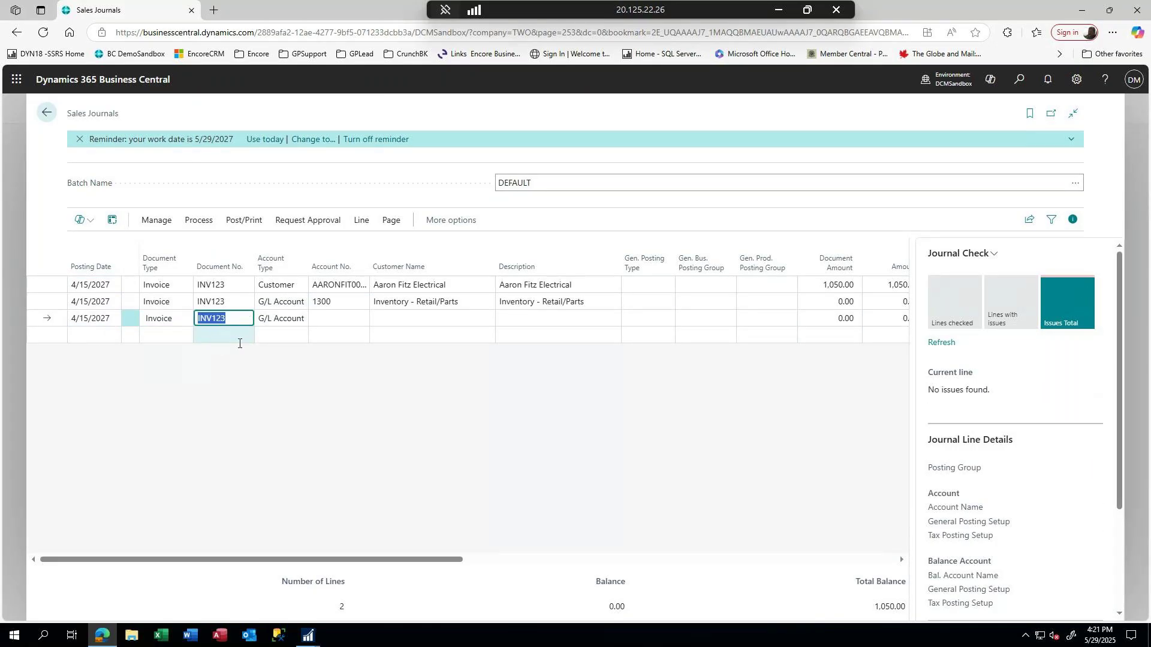
left_click(232, 322)
key("BackSpace")
type("4")
key("Tab")
key("Tab")
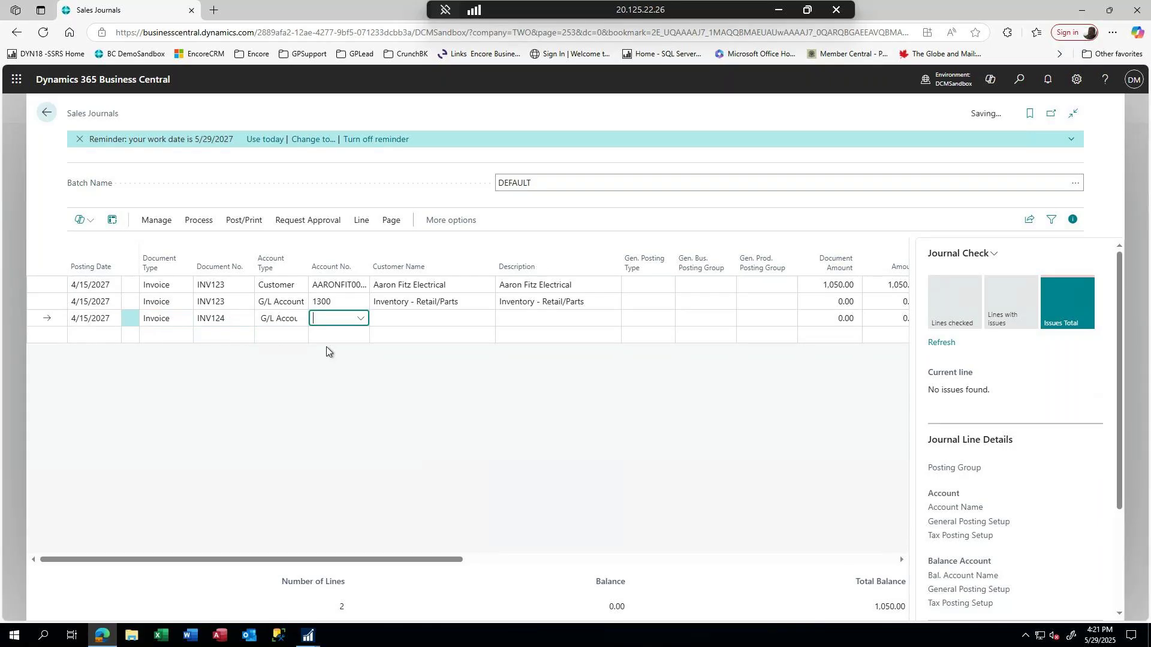
type("4110")
key("Tab")
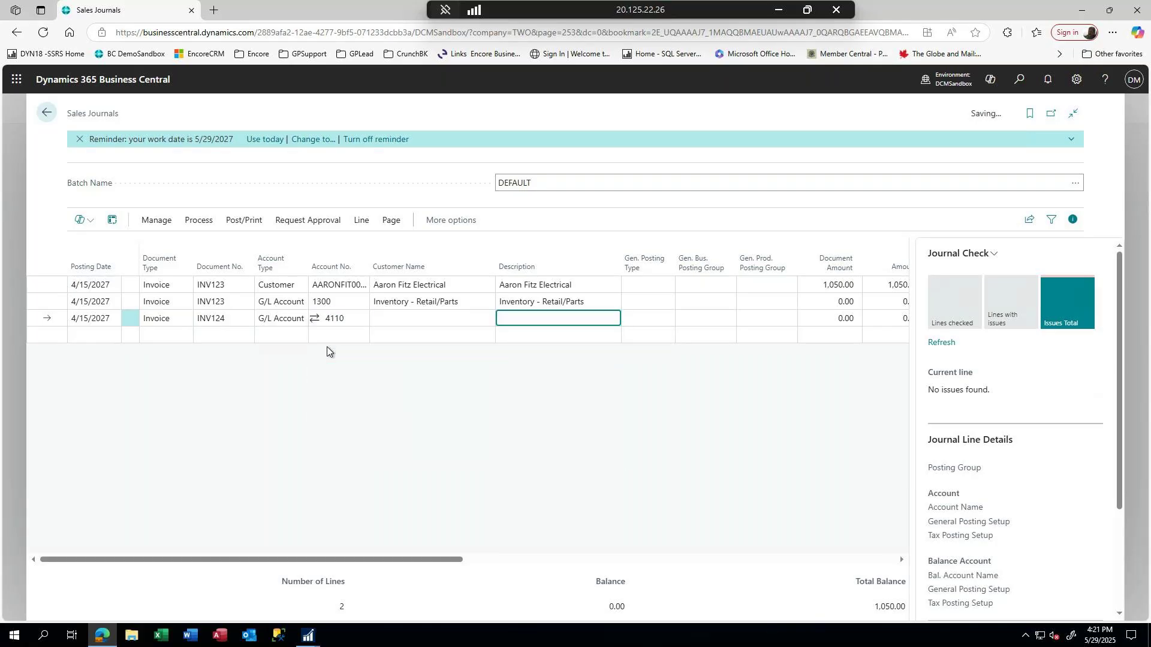
- Set the document amount of the new INV124 sales account line to 400
key("Tab")
key("Tab")
key("Tab")
key("Tab")
type("5")
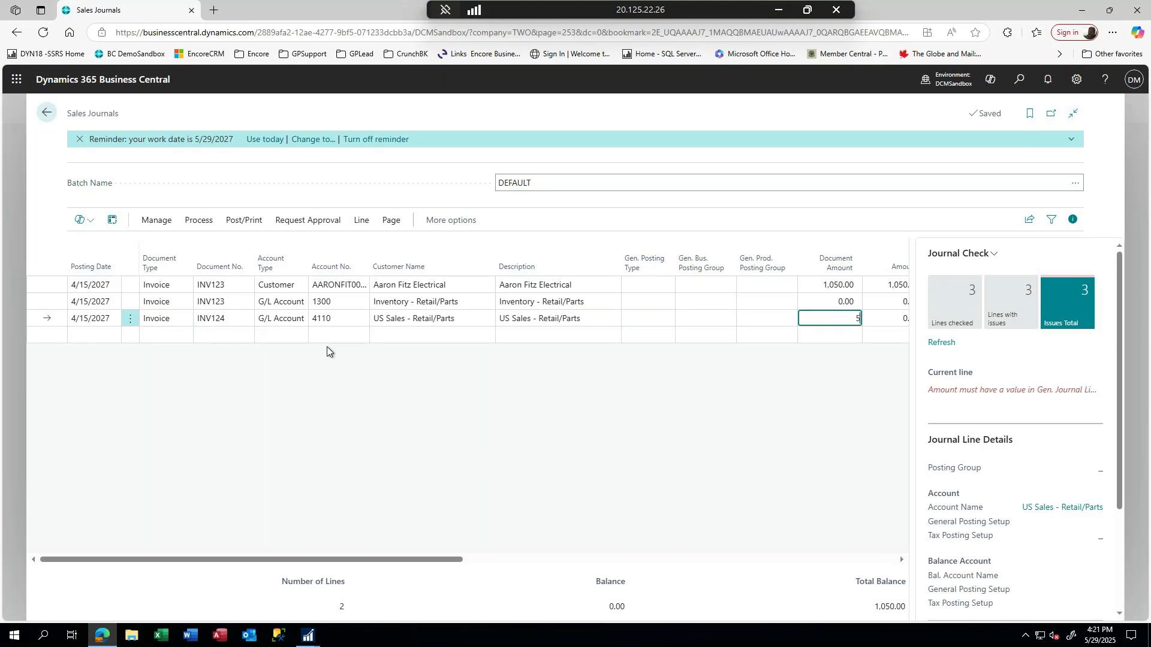
type("000")
key("BackSpace")
key("BackSpace")
key("BackSpace")
key("BackSpace")
type("400")
key("Tab")
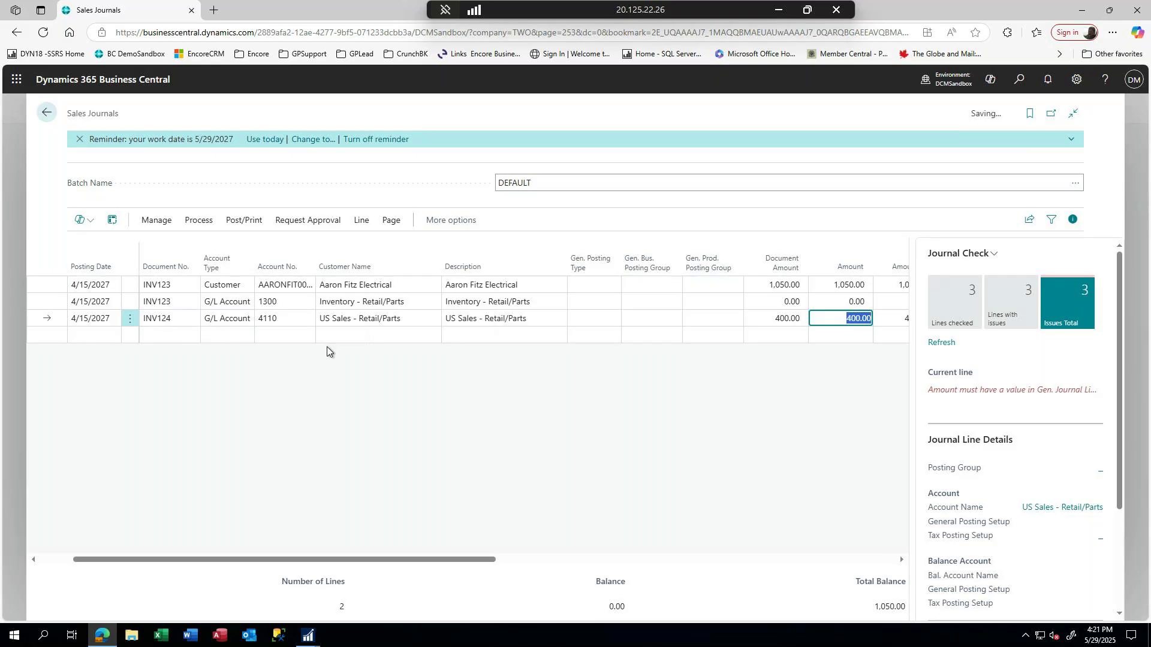
- Examine the remaining fields of the 400.00 journal line, from amounts and balancing account through the department, division and product codes
key("Tab")
key("Tab")
key("Tab")
key("Tab")
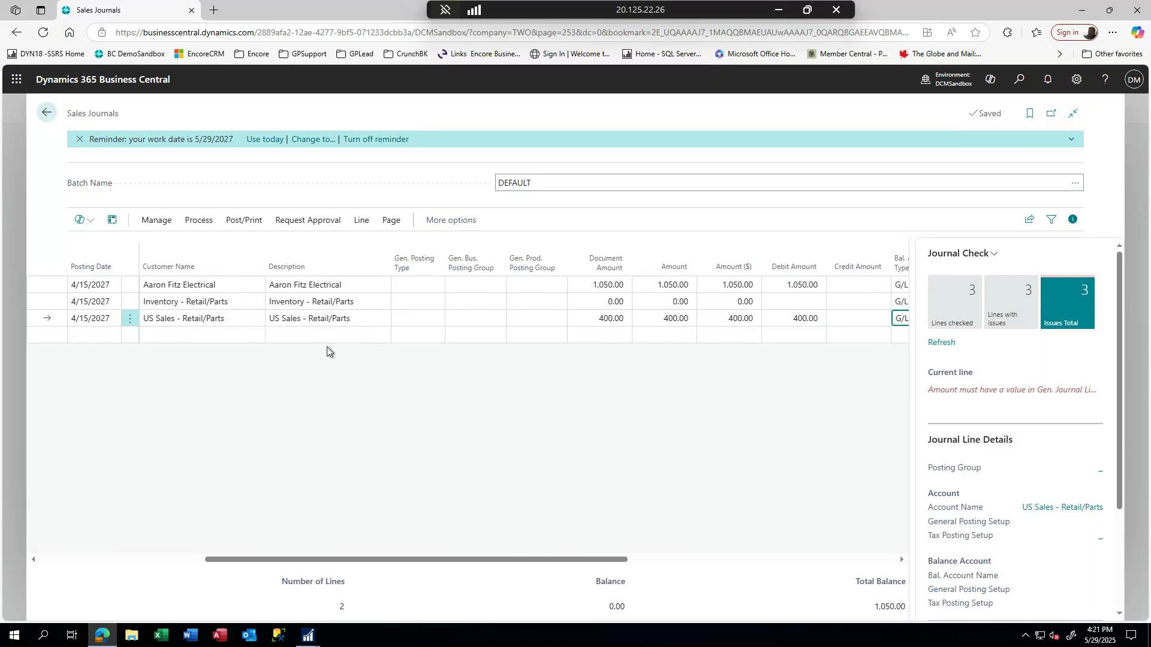
key("Tab")
key("Tab")
key("Tab")
key("Tab")
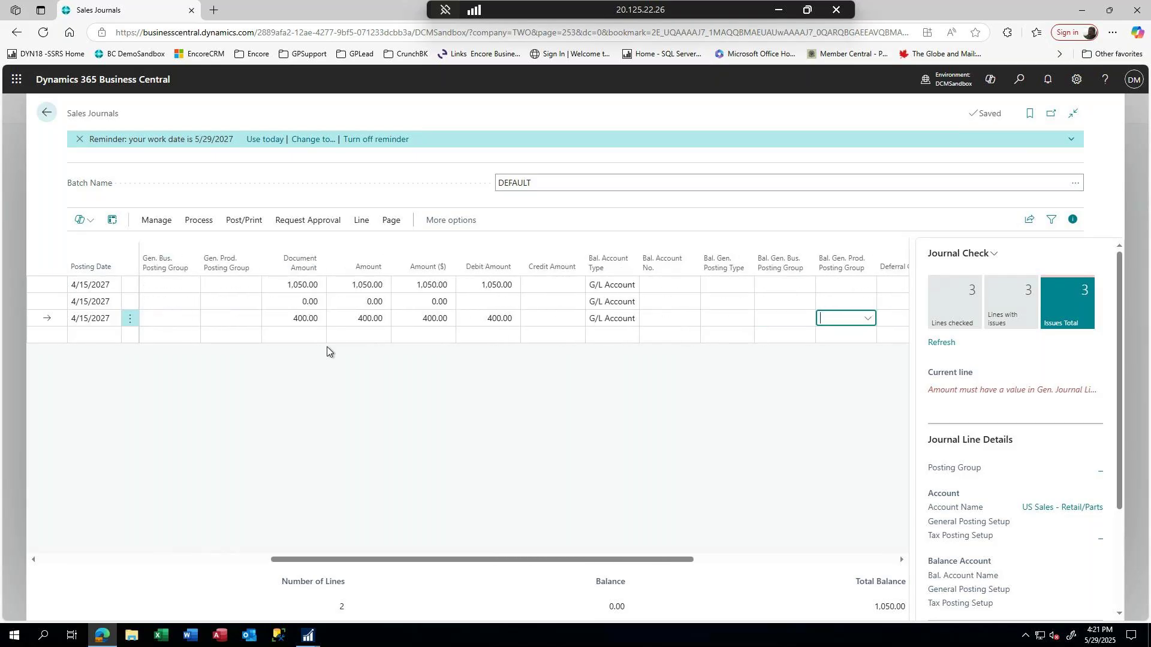
key("Tab")
key("Tab")
key("Tab")
key("Tab")
key("Tab")
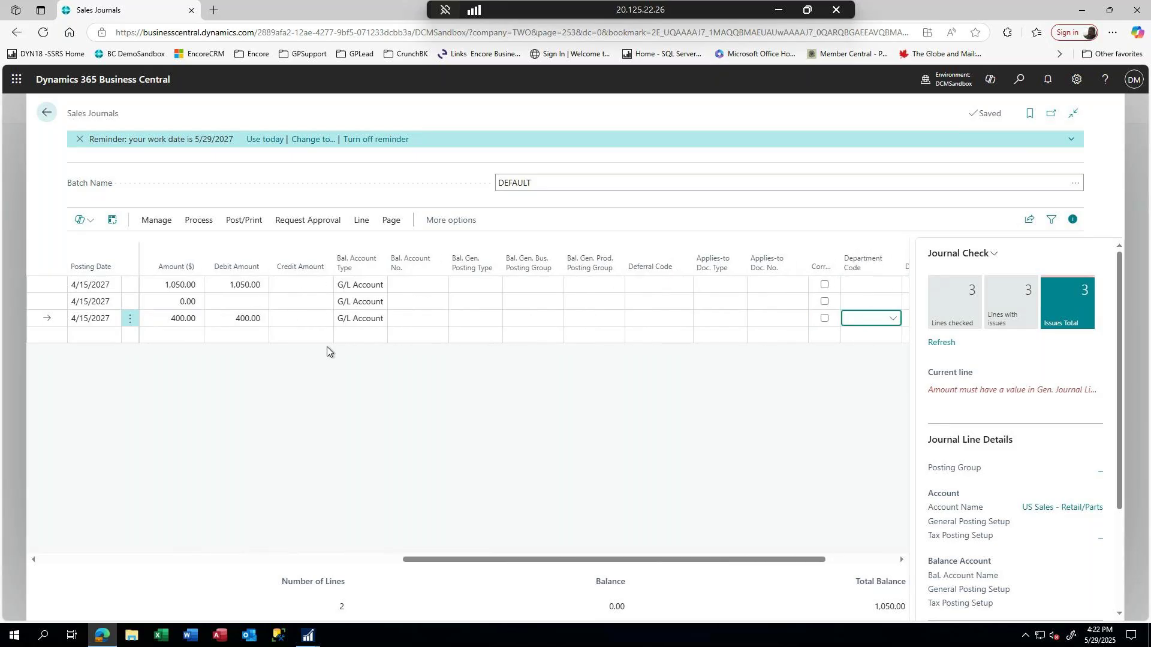
key("Tab")
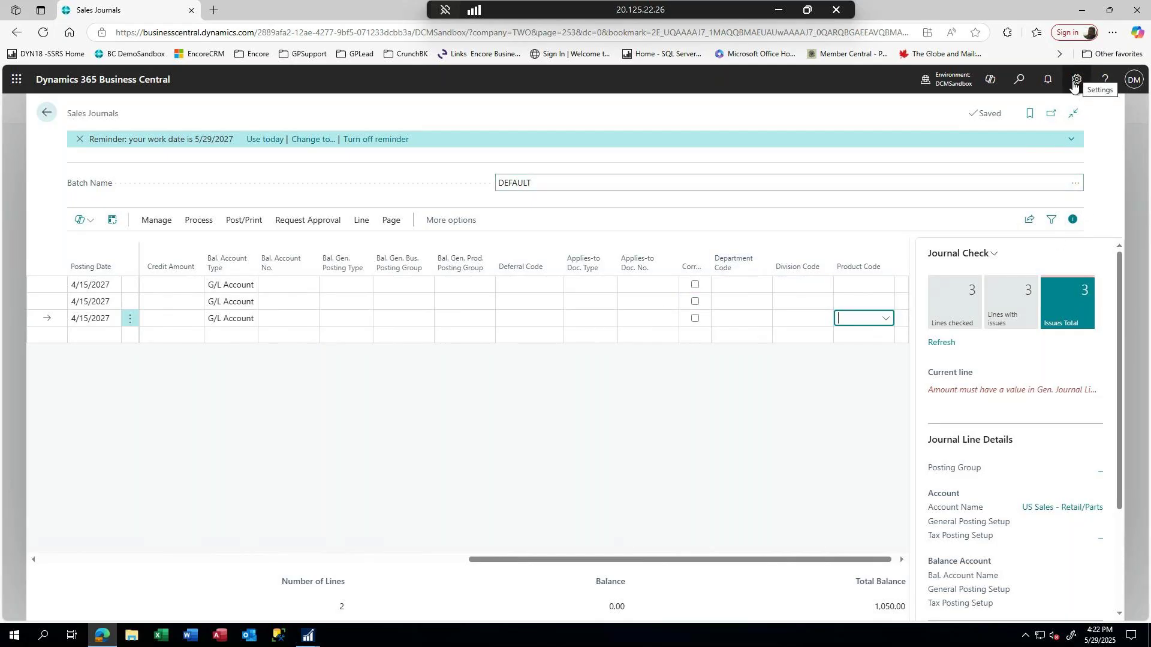
- Add a second INV124 journal line with account type Customer for Aaron Fitz Electrical
key("Return")
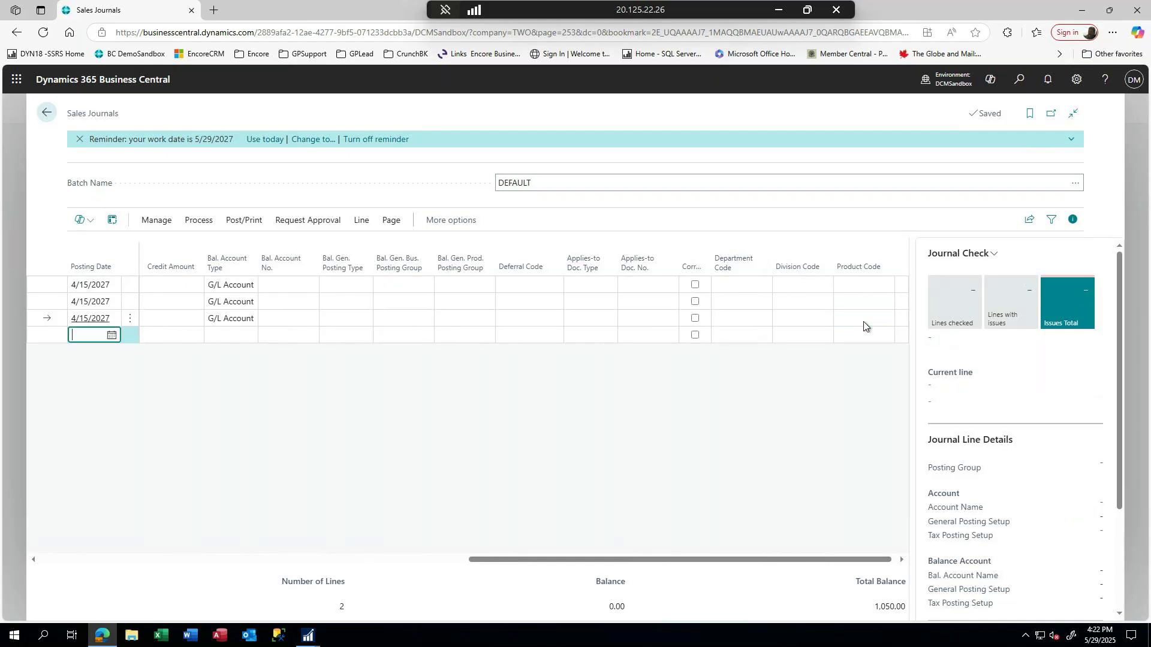
left_click_drag(552, 559, 23, 513)
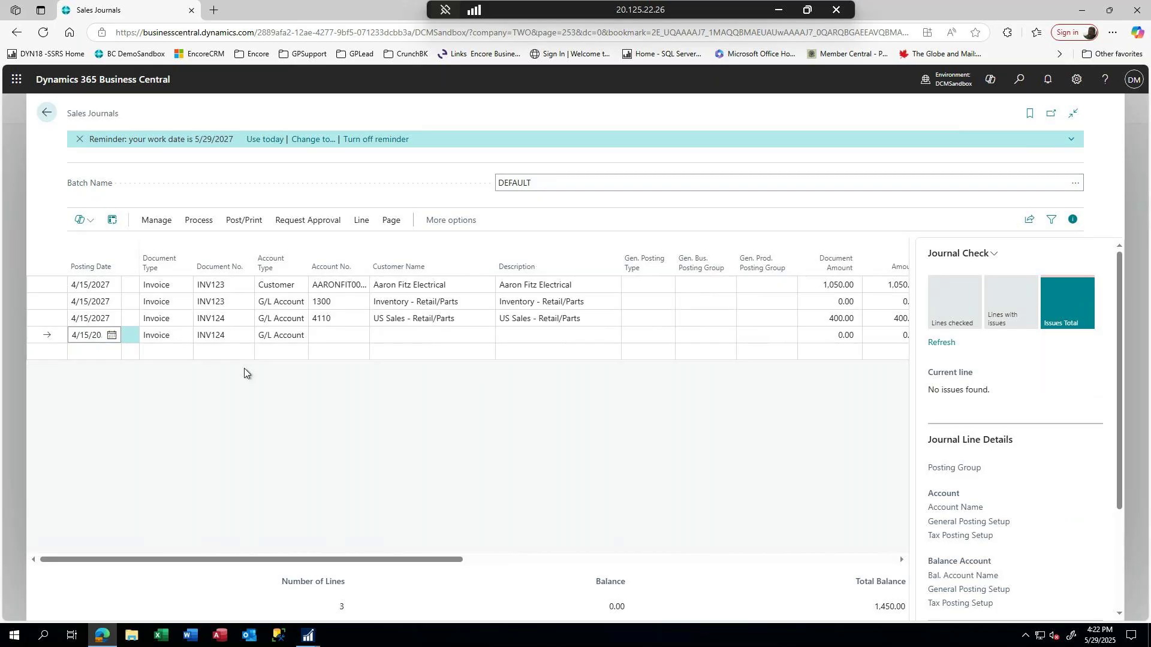
left_click(283, 336)
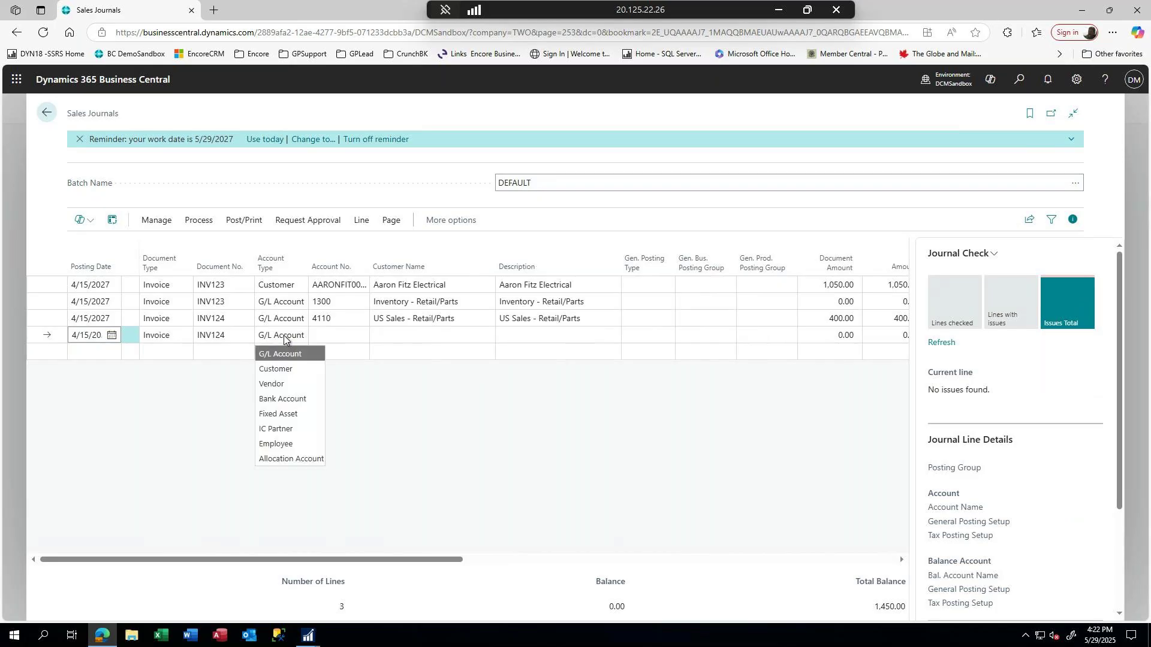
left_click(290, 368)
key("Tab")
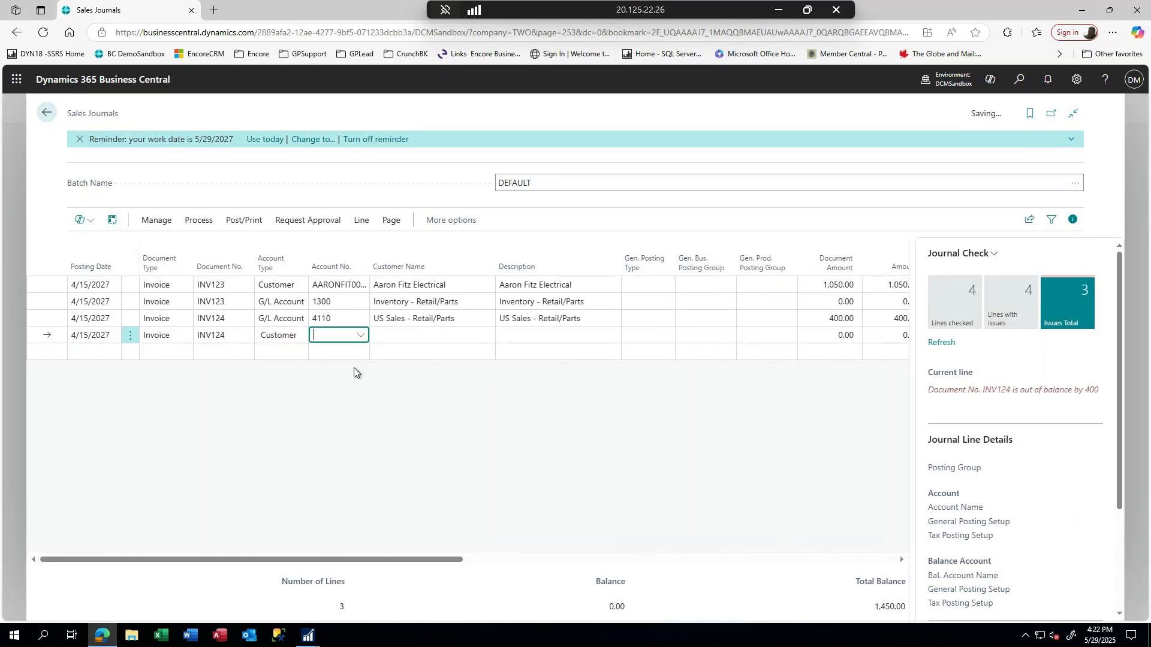
type("aa")
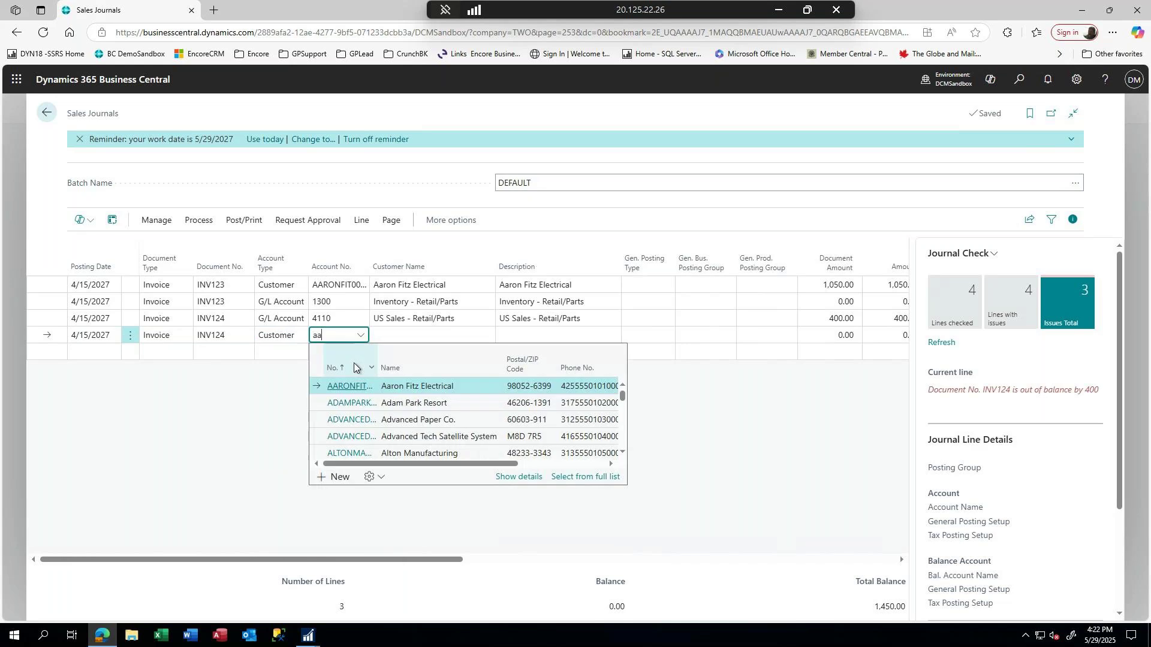
key("Tab")
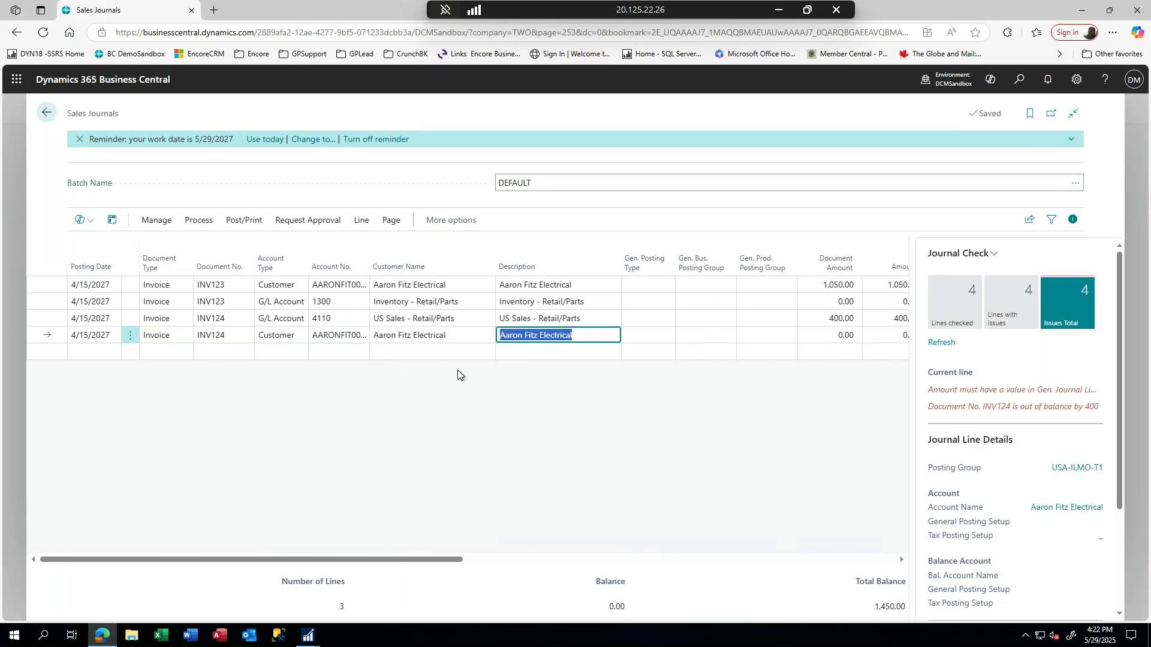
- Set the amount of the INV124 Aaron Fitz Electrical line to -1,060
key("Tab")
key("Tab")
key("Tab")
key("Tab")
key("Tab")
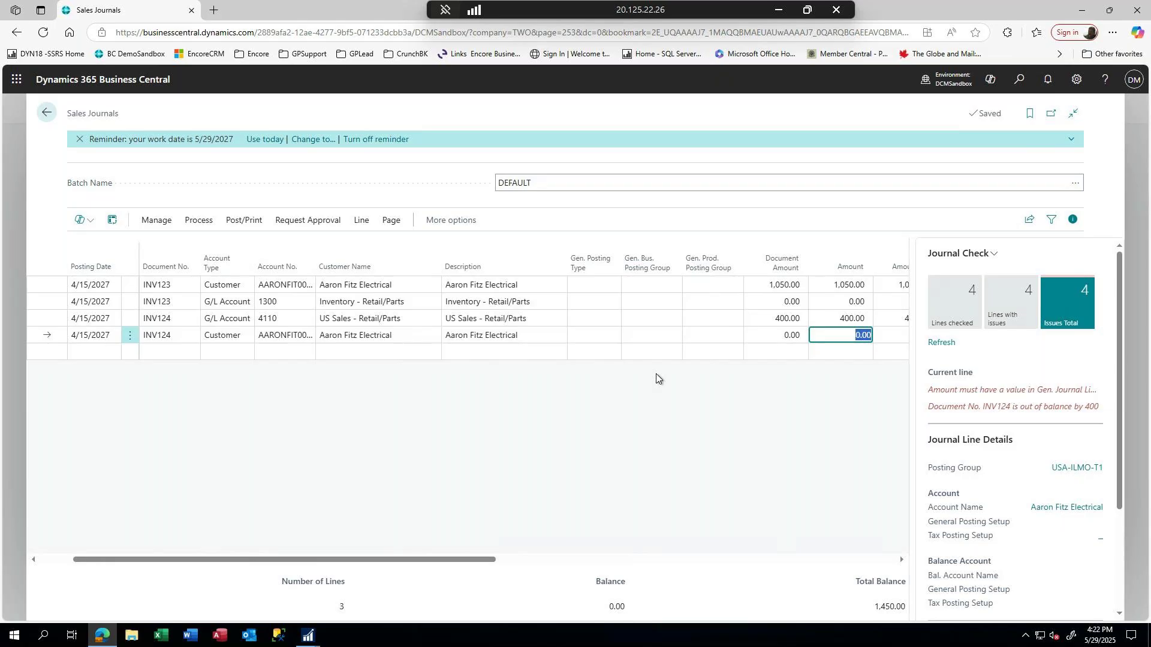
key("Tab")
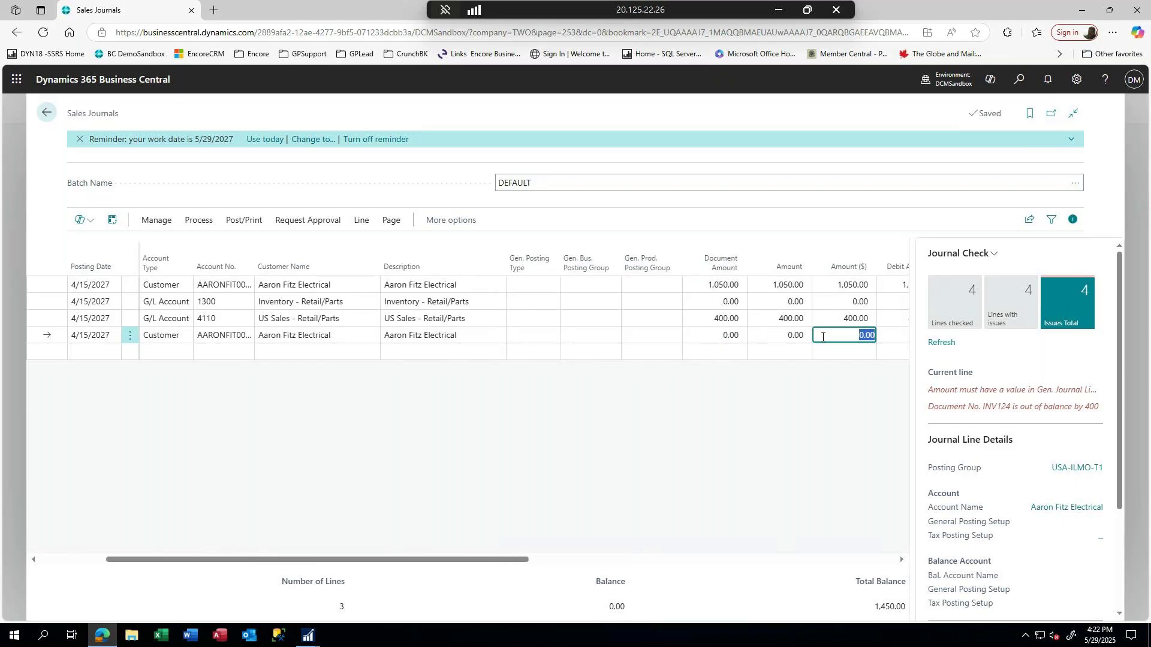
key("shift+Tab")
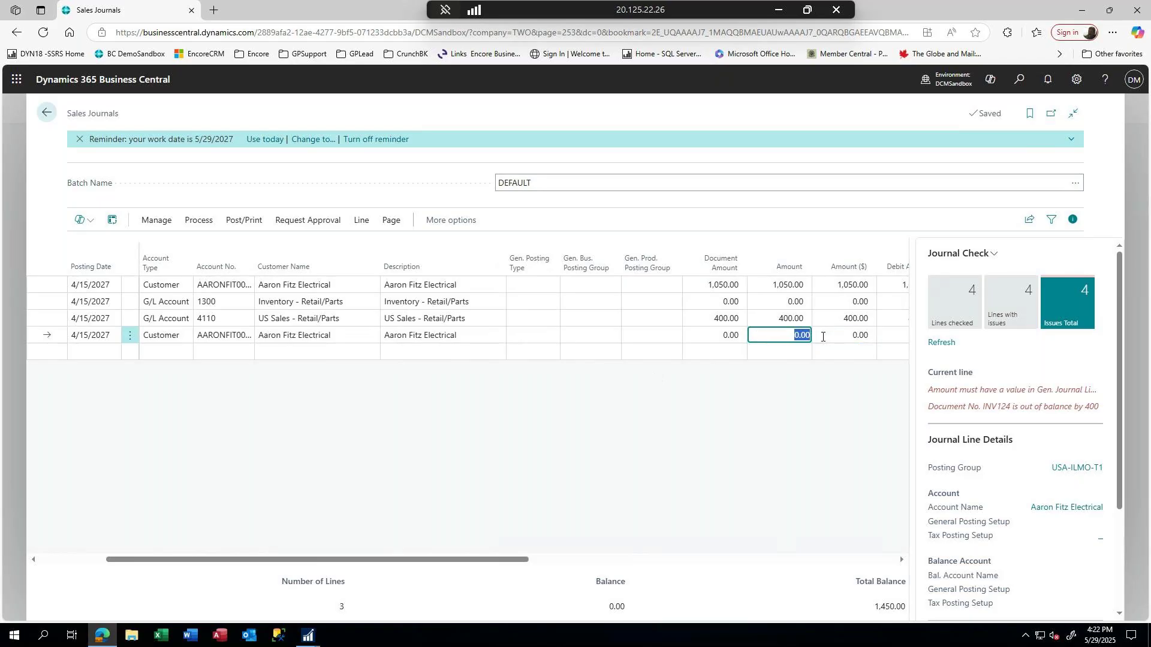
key("BackSpace")
type("-1,060")
key("Tab")
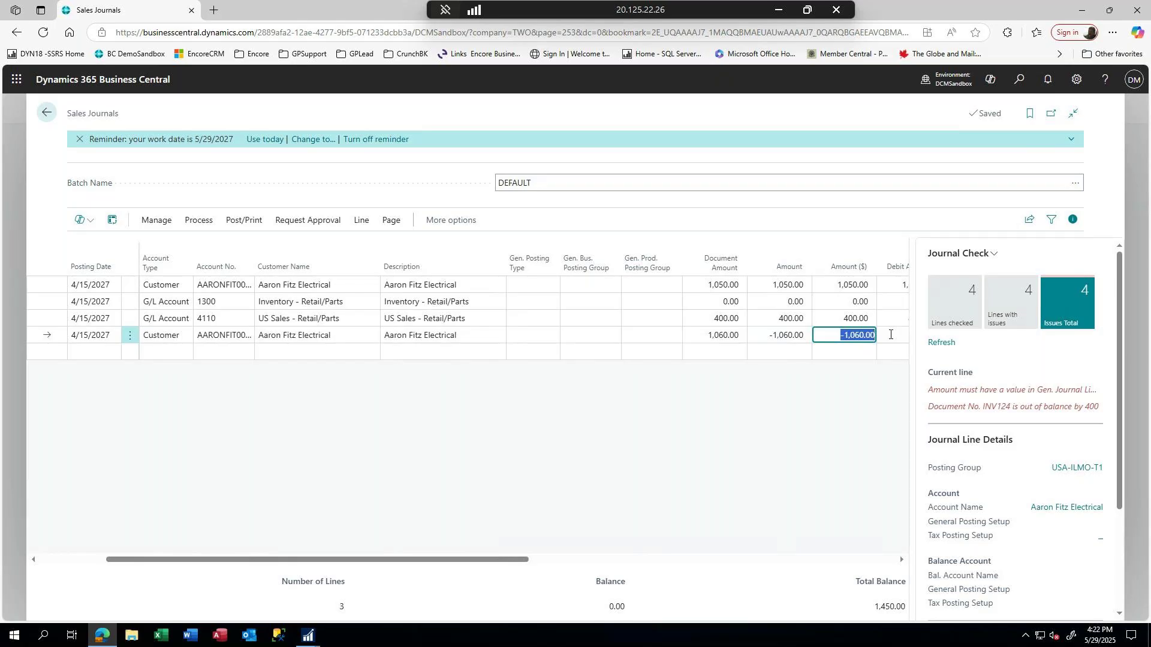
left_click(890, 335)
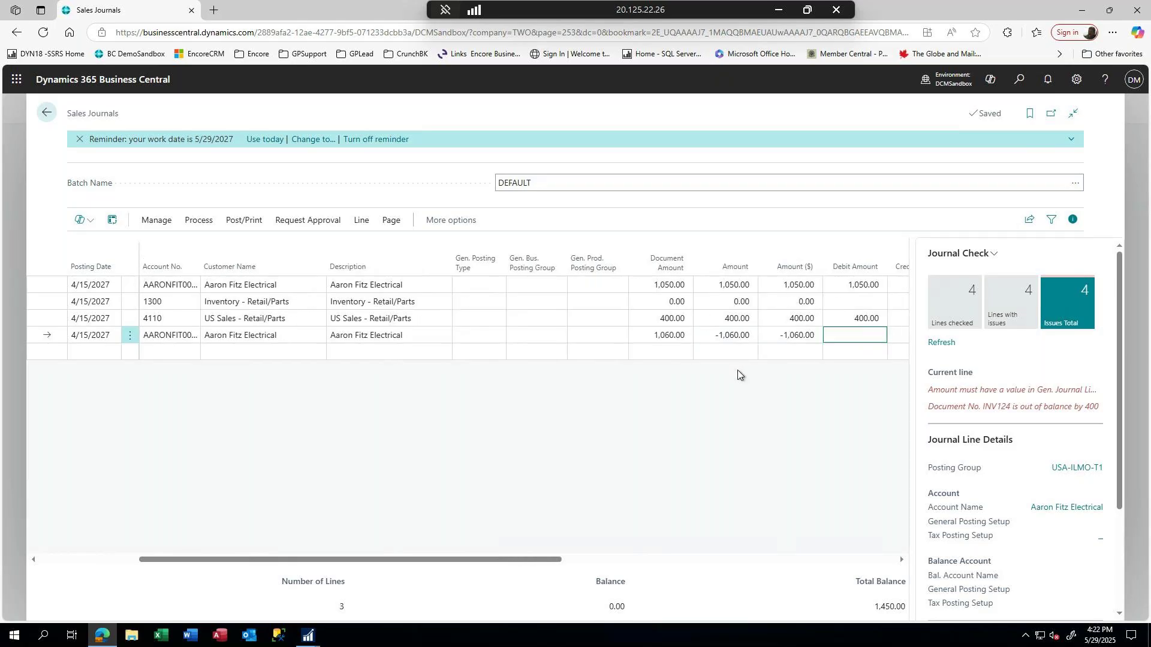
- Add a third INV124 journal line with account type G/L Account and account number 4110
left_click_drag(416, 560, 318, 559)
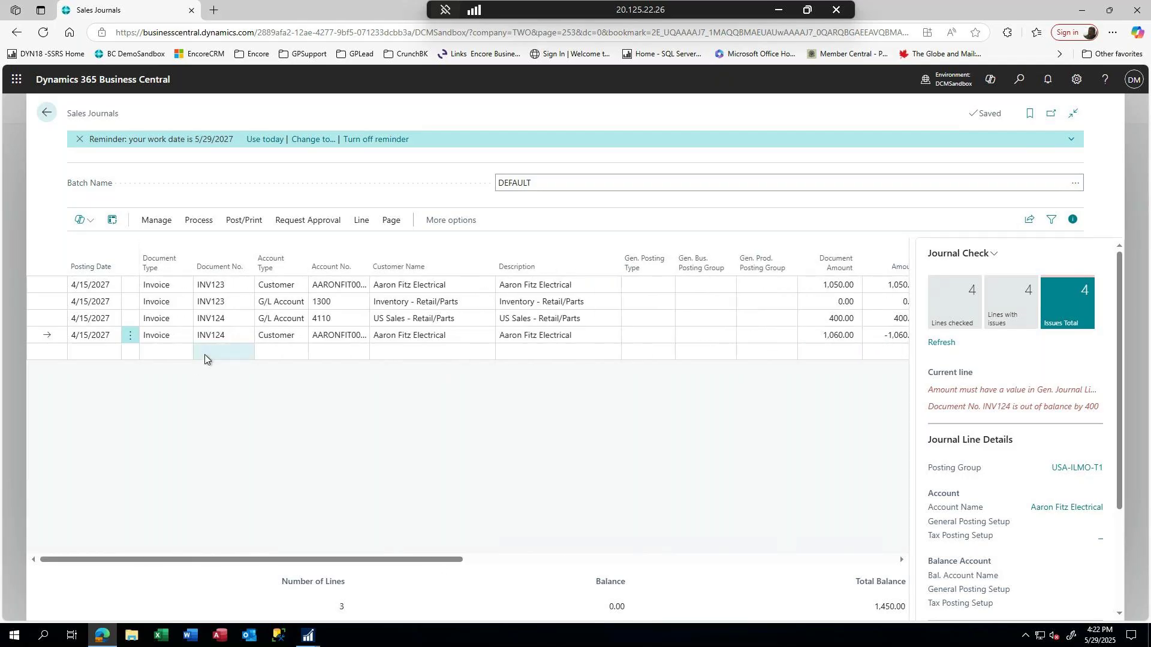
left_click(190, 353)
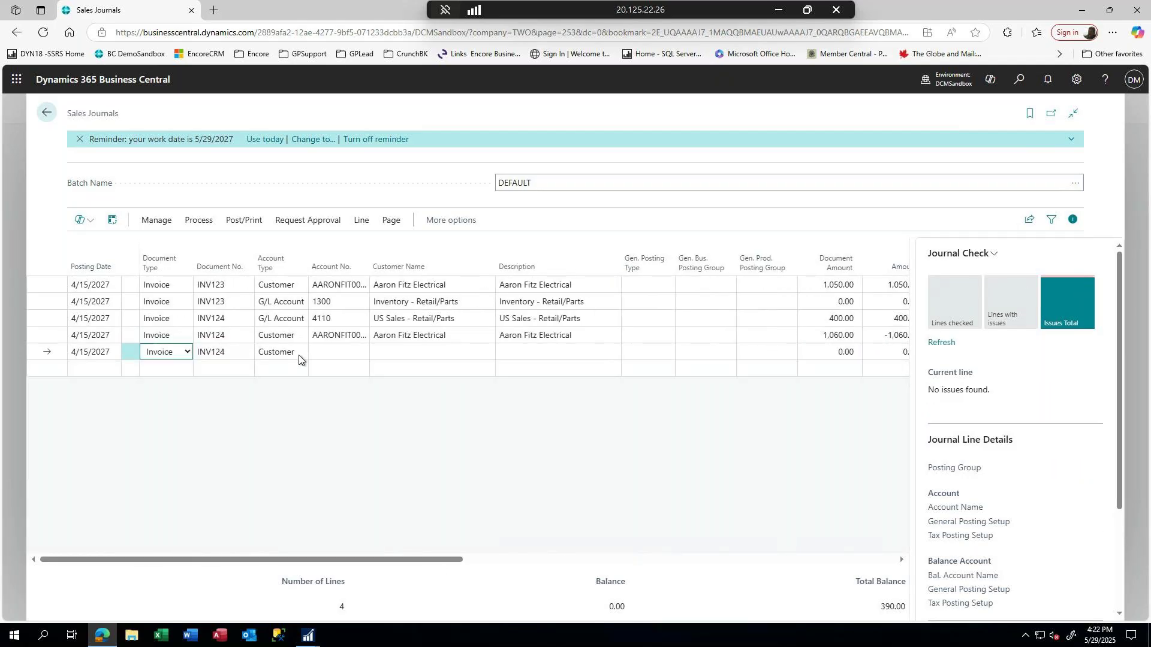
left_click(300, 356)
left_click(307, 363)
left_click(322, 348)
type("4110")
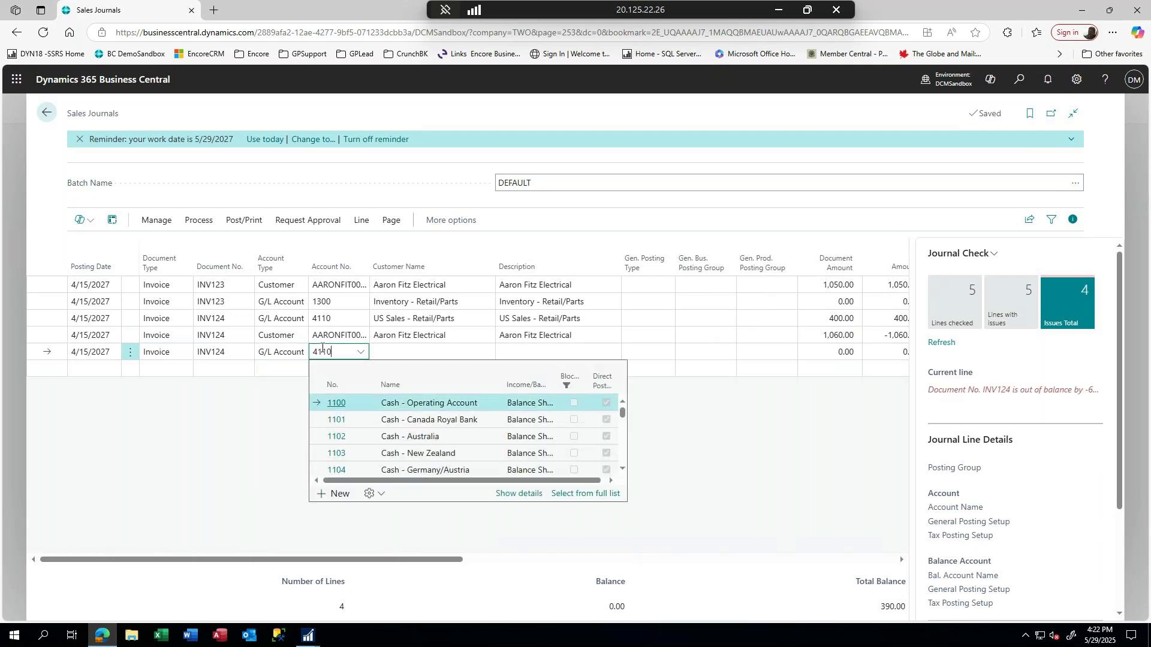
key("Tab")
key("Tab")
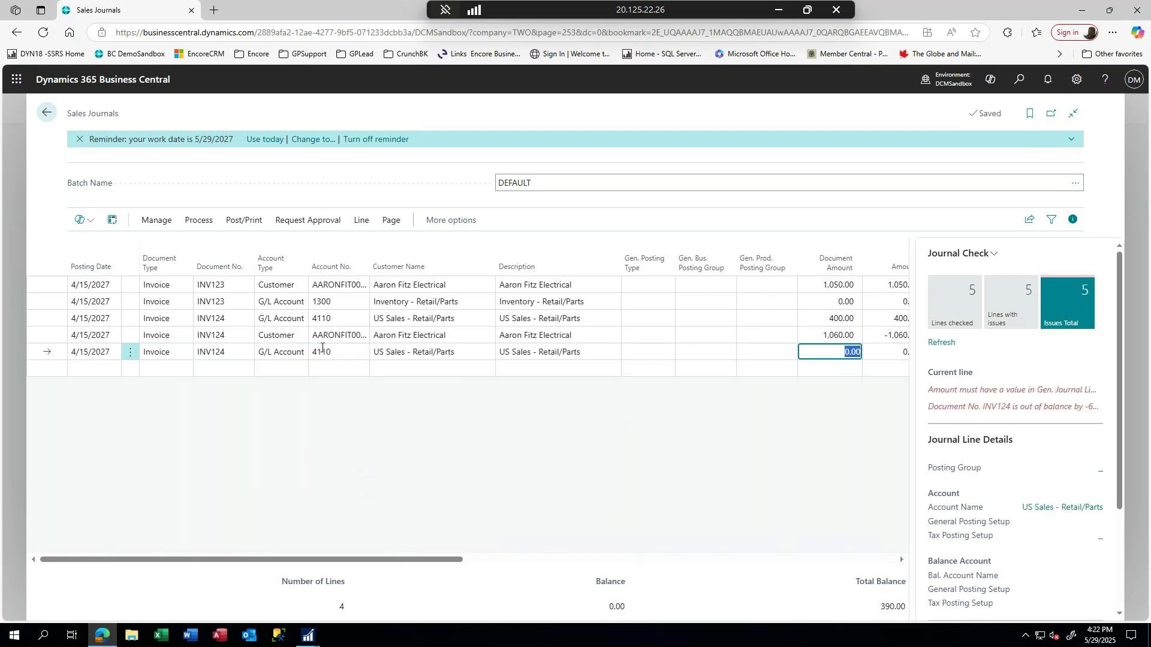
- Set the document amount of the last INV124 sales account line to 600
type("500")
key("Tab")
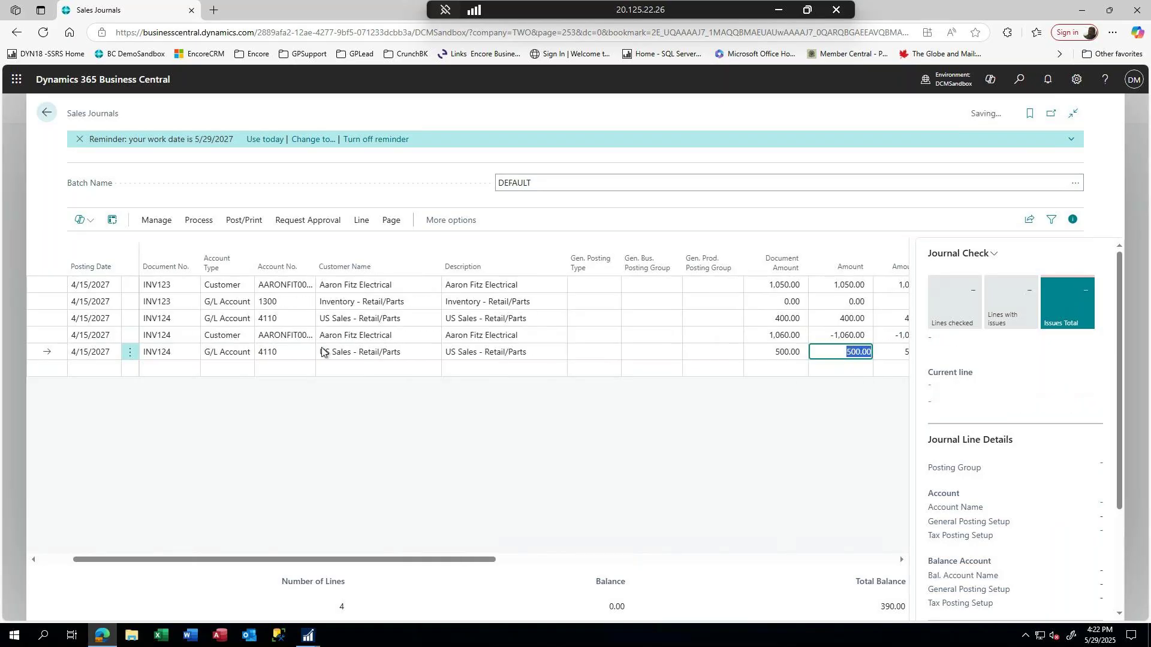
key("shift+Tab")
type("600")
key("Tab")
key("Tab")
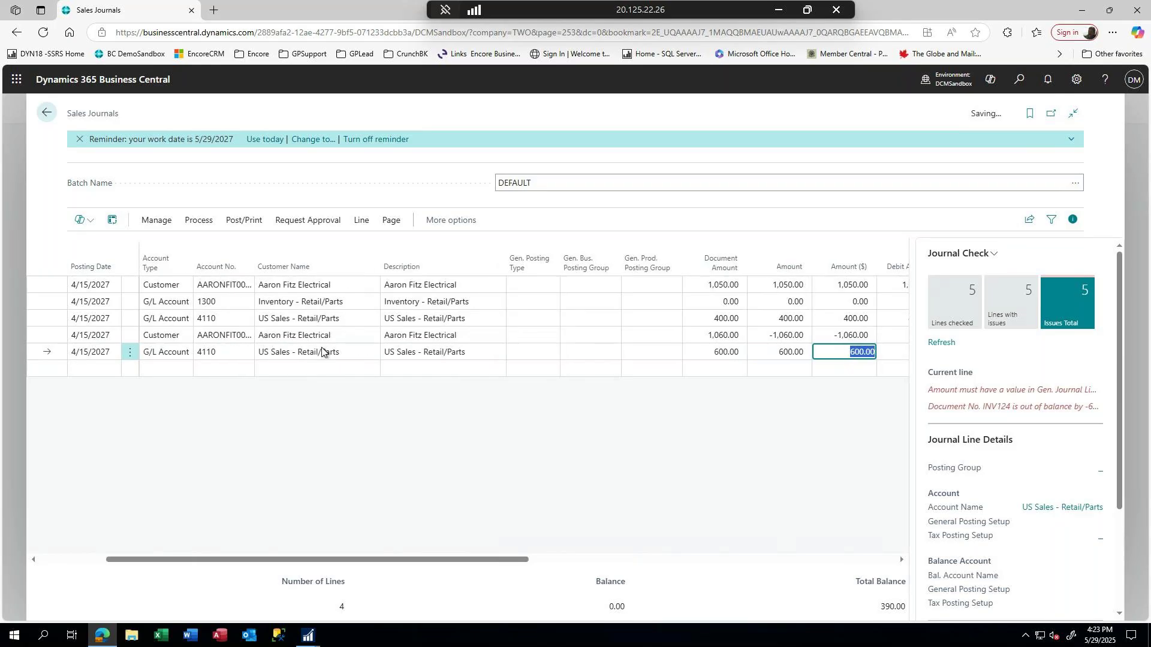
- Assign department code 02 to the 600.00 journal line
key("Tab")
key("Tab")
key("Tab")
key("Tab")
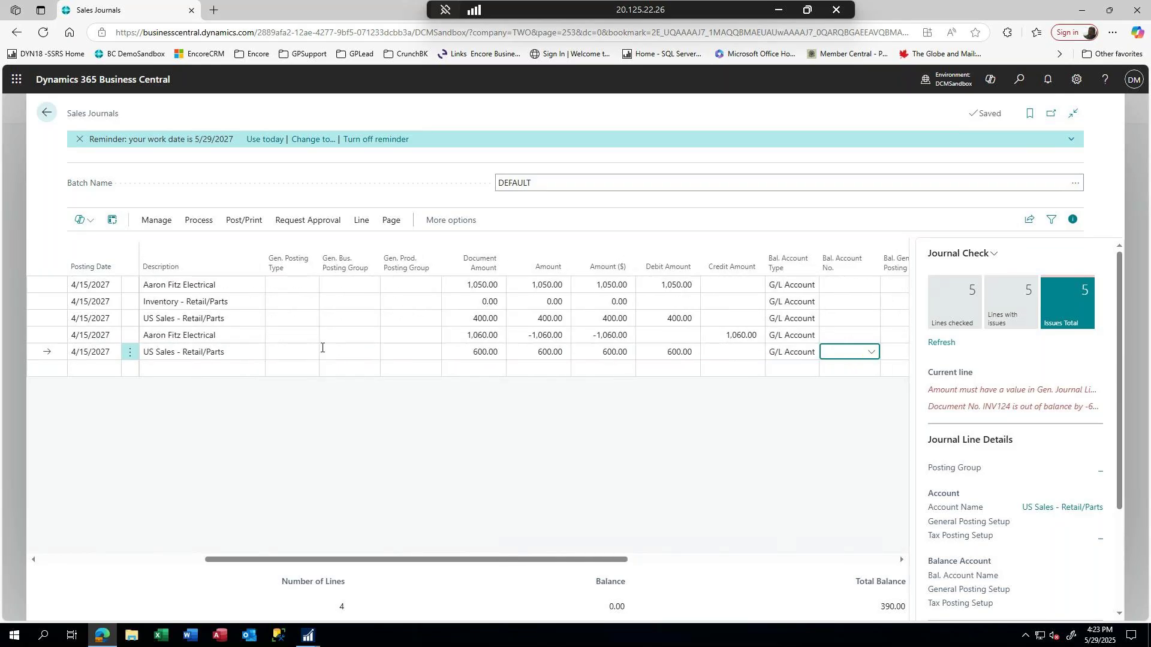
key("Tab")
key("Tab")
key("Tab")
key("Tab")
key("Tab")
key("Tab")
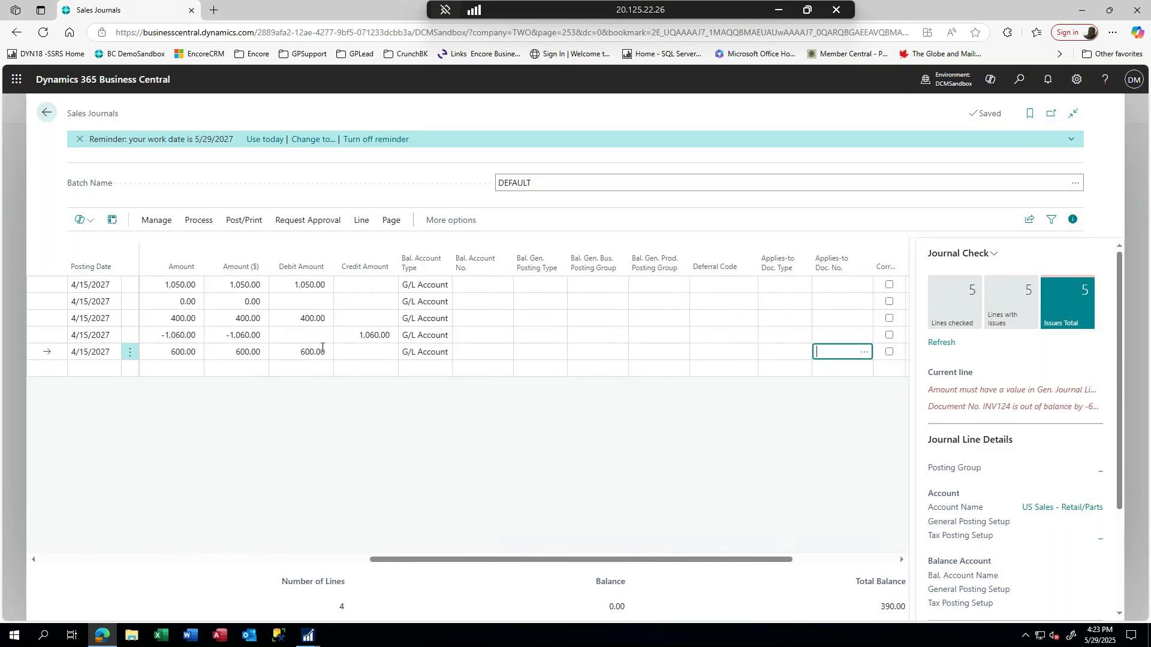
key("Tab")
key("Tab")
key("Tab")
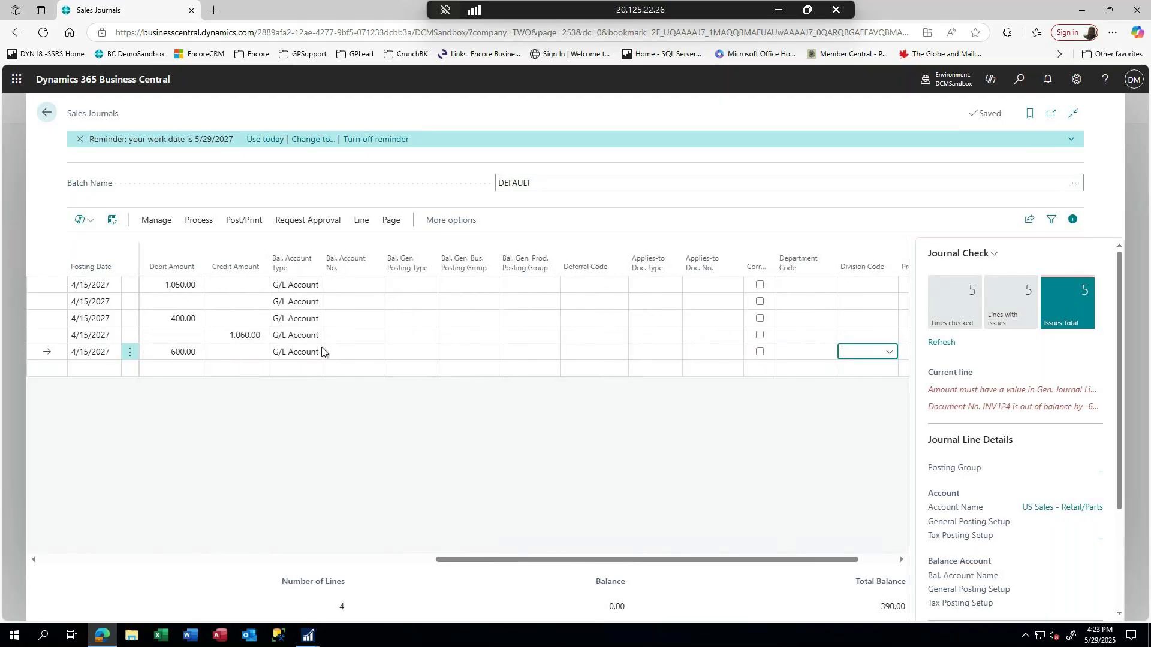
key("shift+Tab")
type("02")
- Assign department code 01, Warehouse, to the 400.00 journal line
key("Up")
key("Up")
type("01")
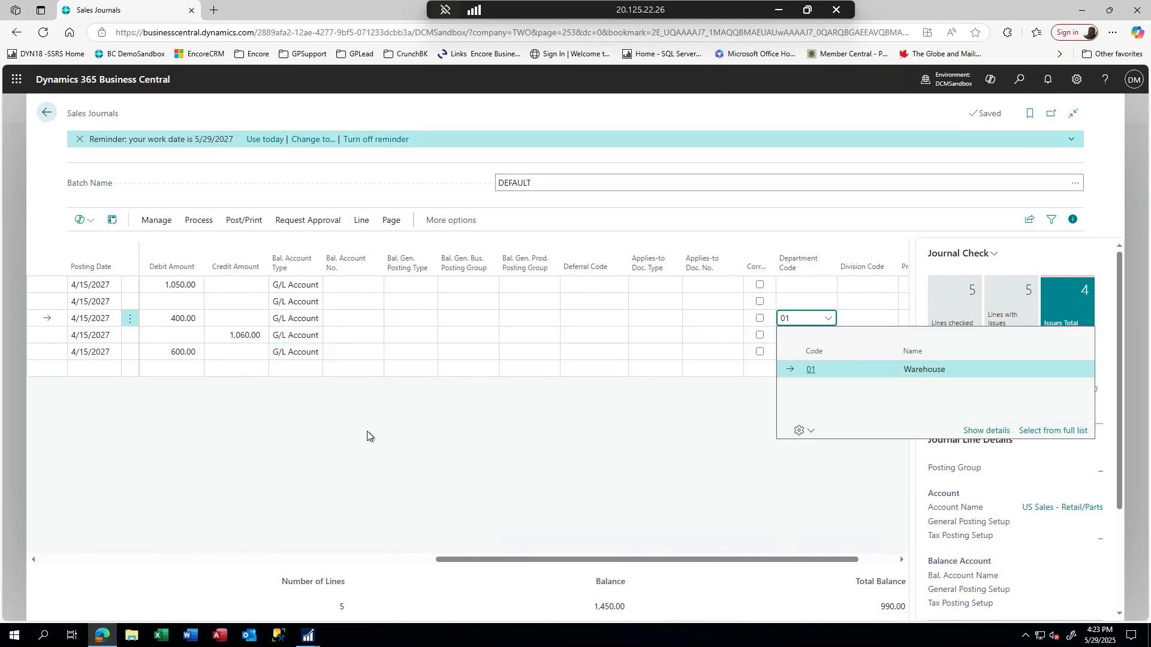
left_click(809, 370)
left_click(687, 350)
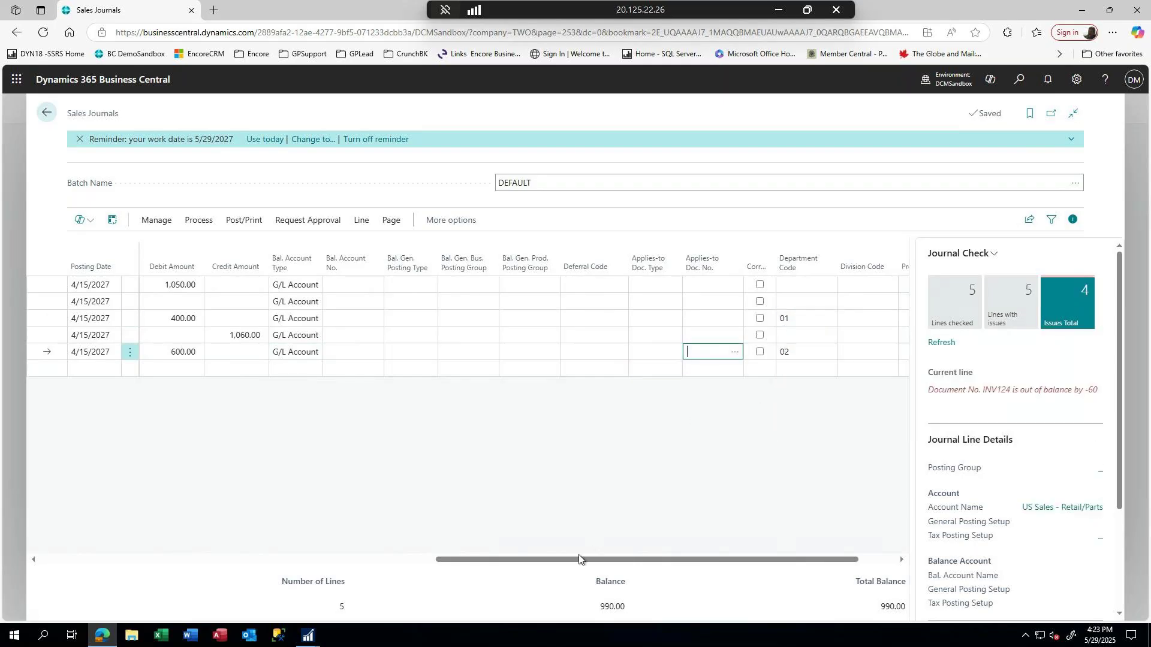
- Run a posting preview of the DEFAULT sales journal batch
left_click_drag(353, 561, 90, 562)
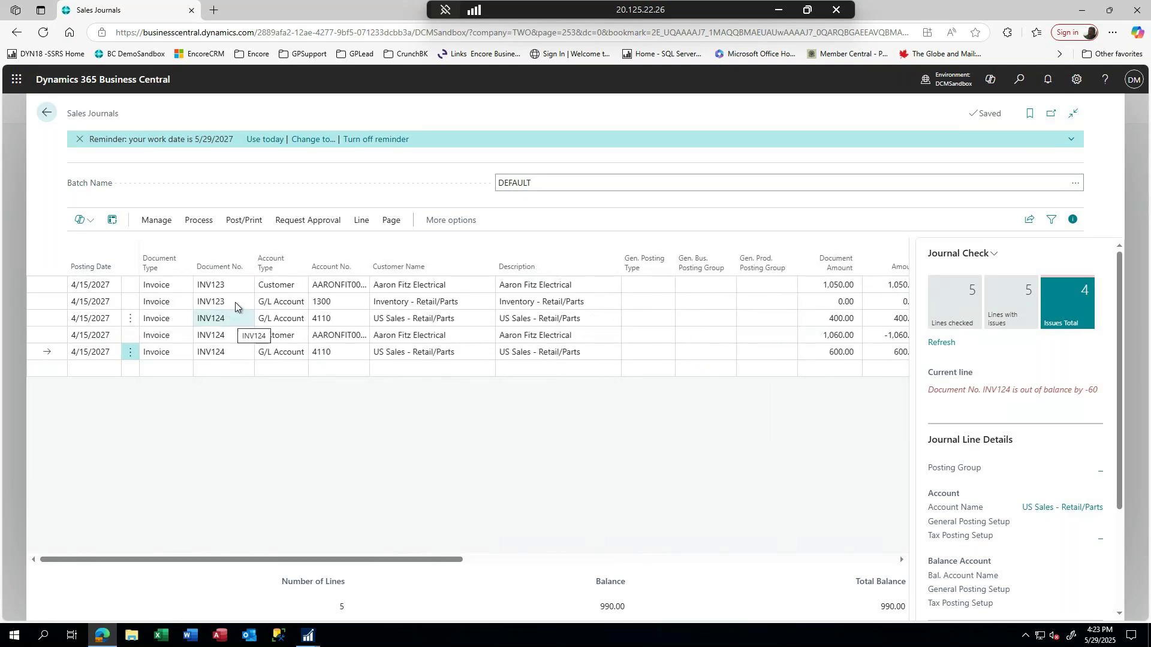
left_click(243, 222)
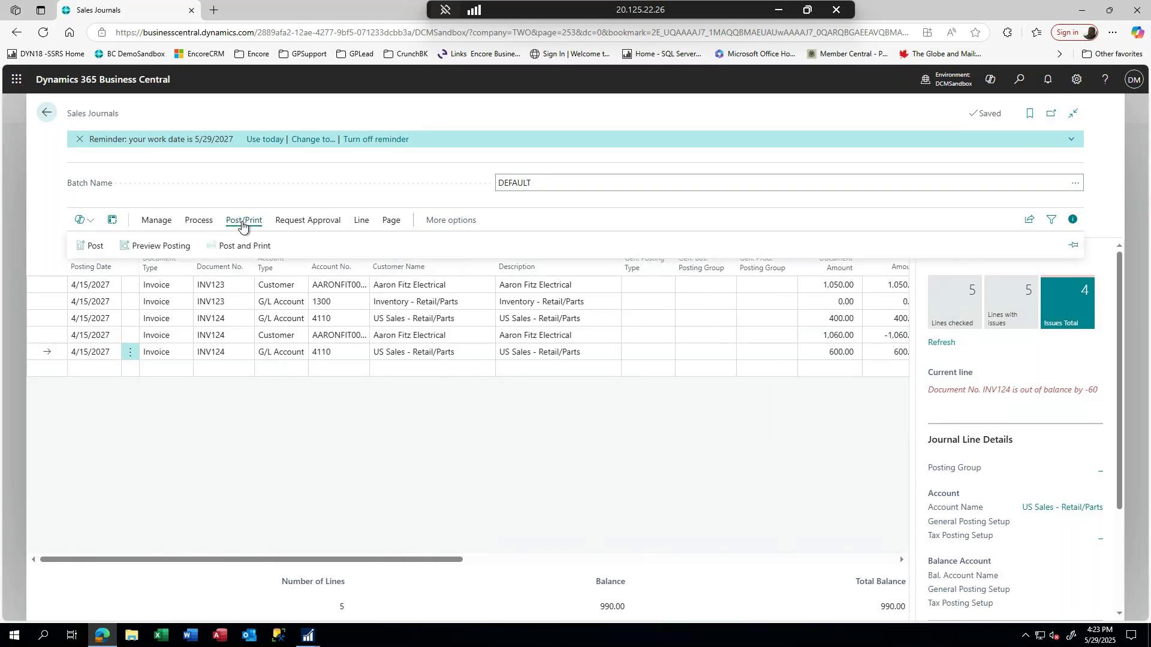
left_click(159, 248)
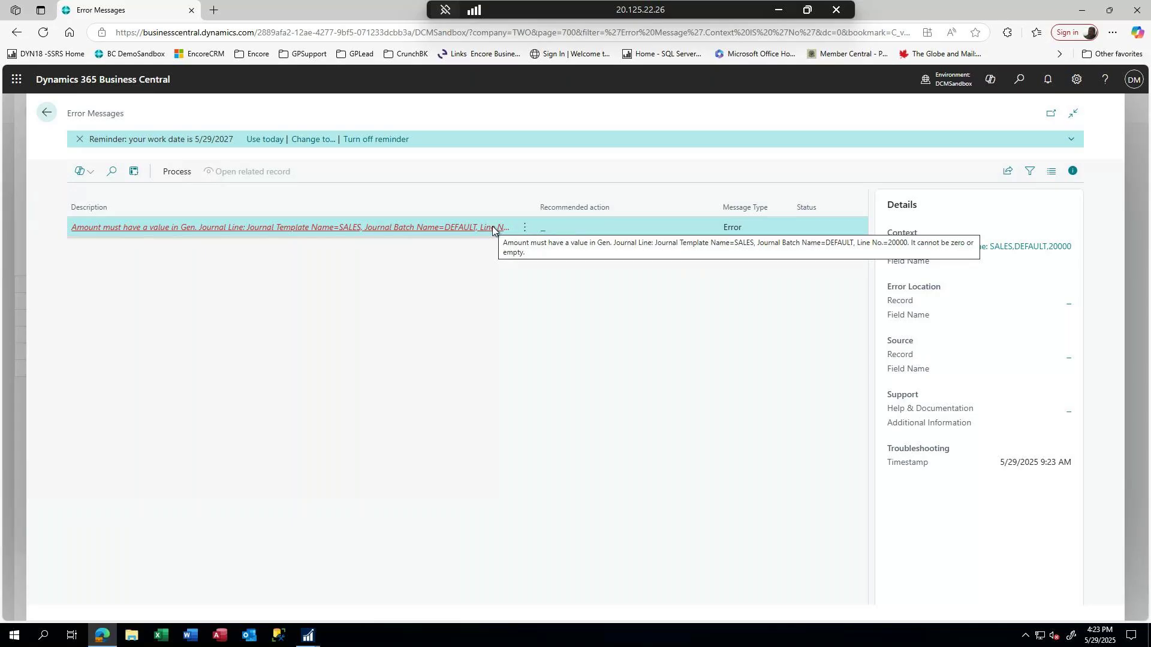
- Close the error messages and view the sales journal's Excel and sharing options
left_click(47, 114)
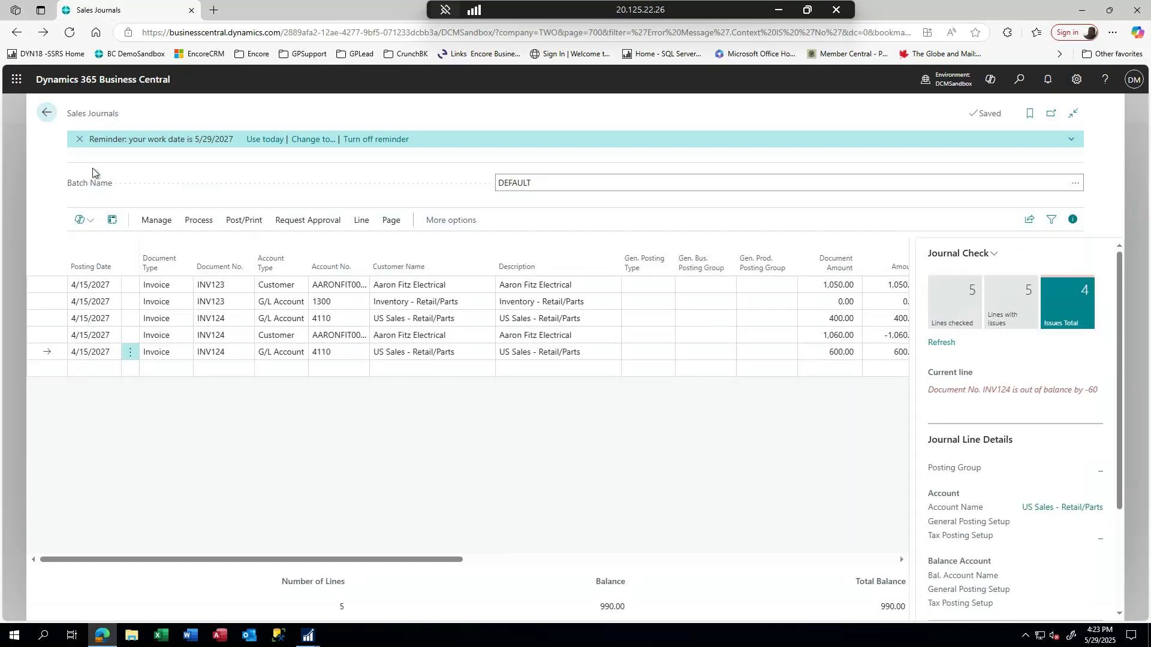
left_click(1032, 223)
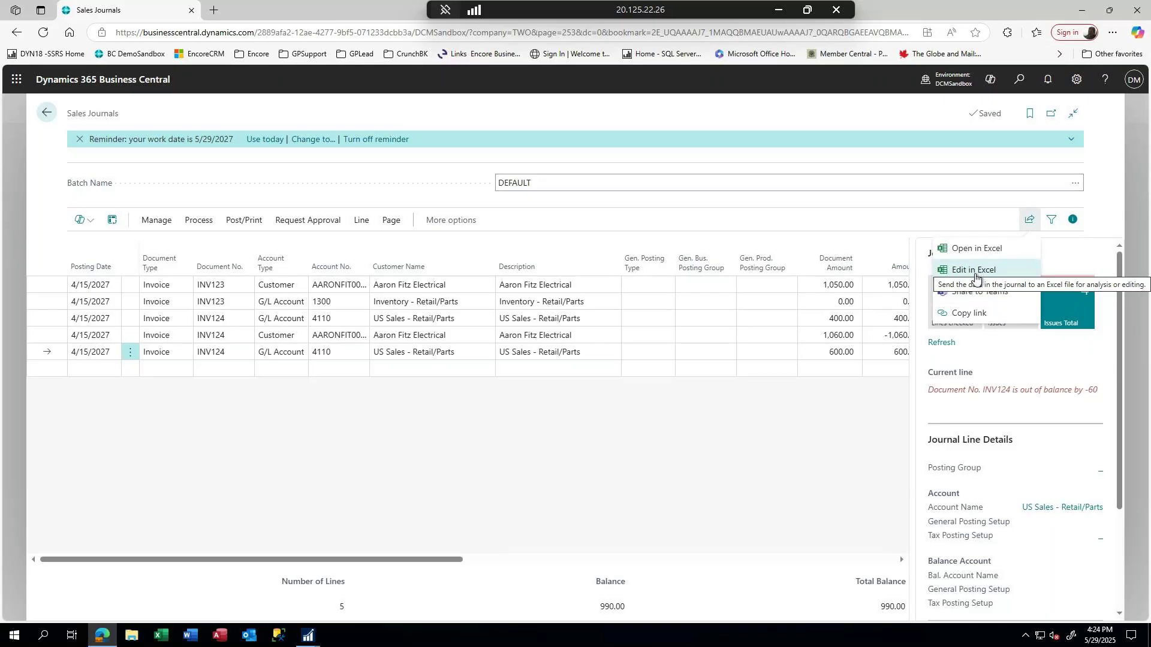
- Leave the sales journal and open the CASHREC batch of the cash receipt journals
left_click(46, 107)
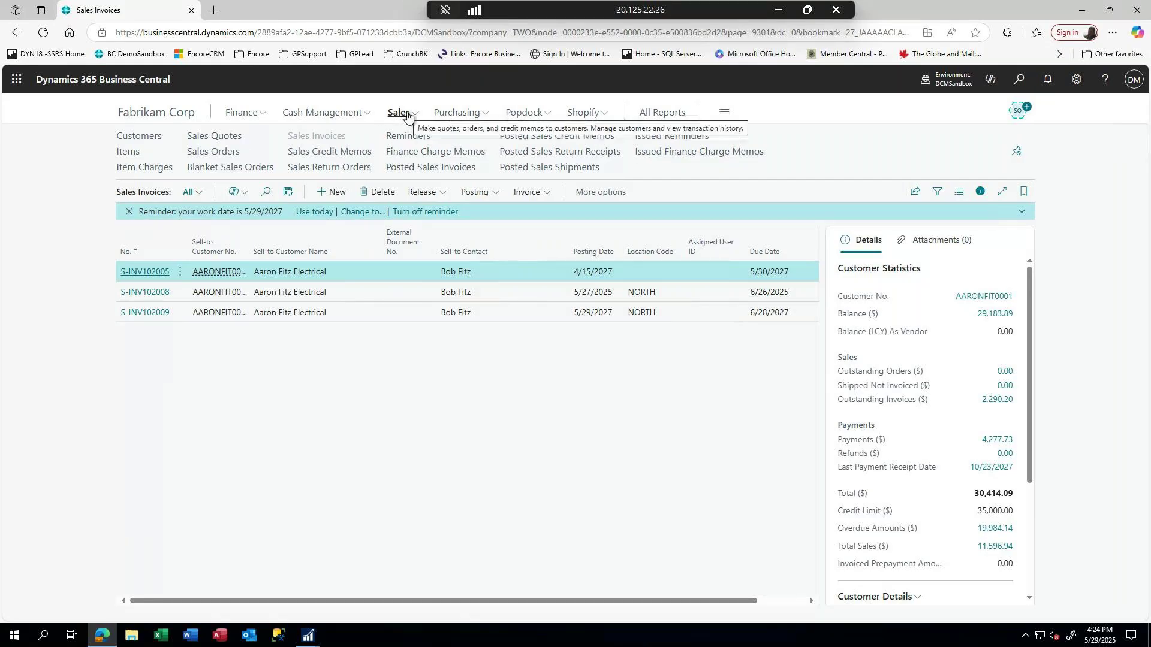
left_click(339, 114)
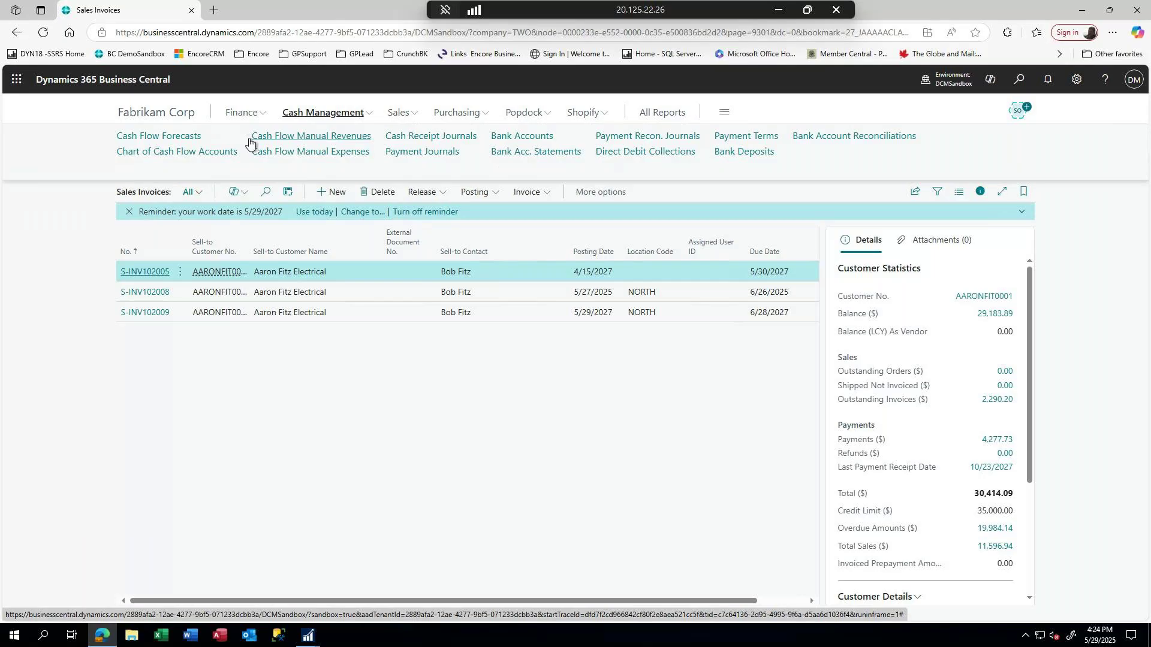
left_click(434, 137)
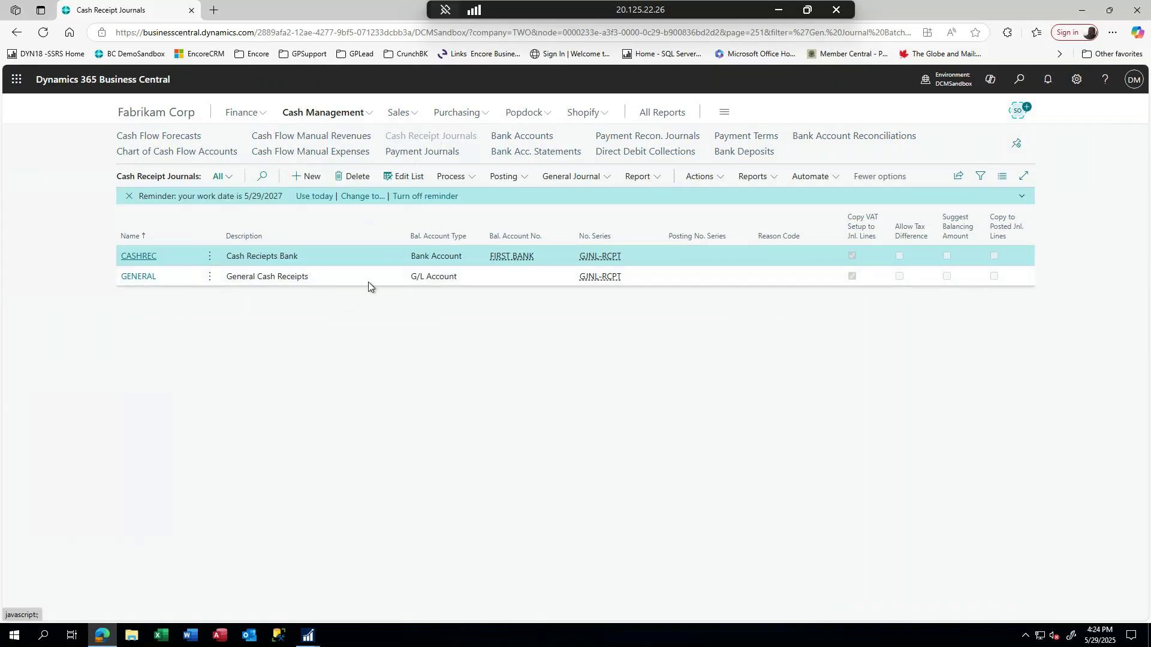
left_click(133, 256)
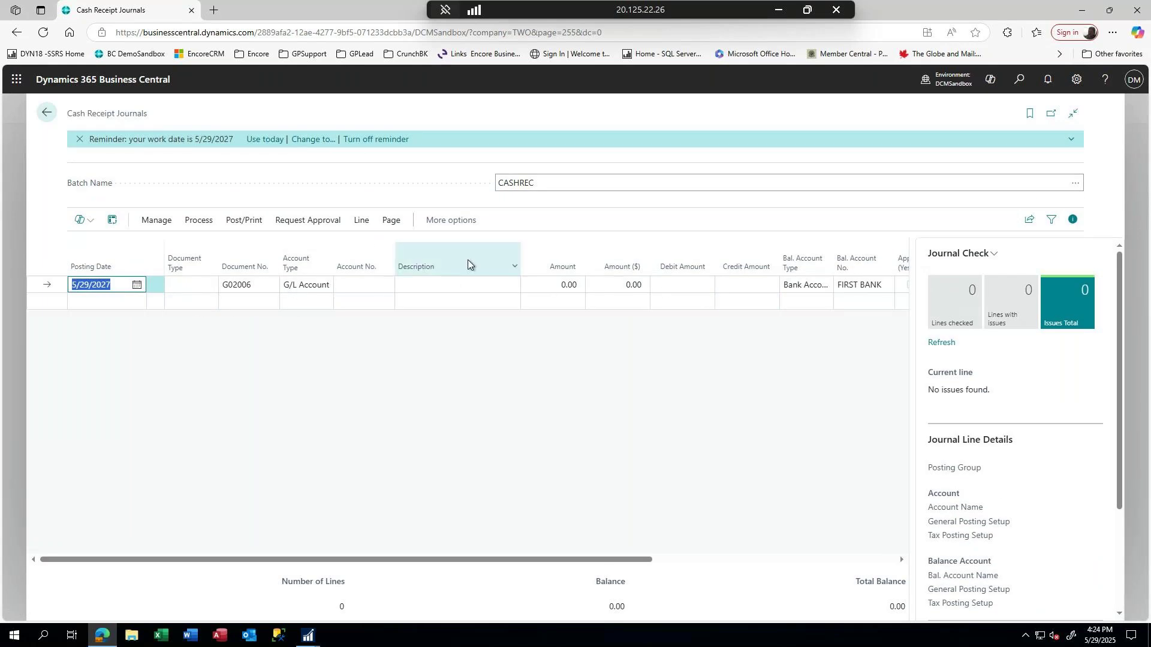
- Review the line, processing, management, posting and page commands available in the CASHREC cash receipt journal
left_click(359, 223)
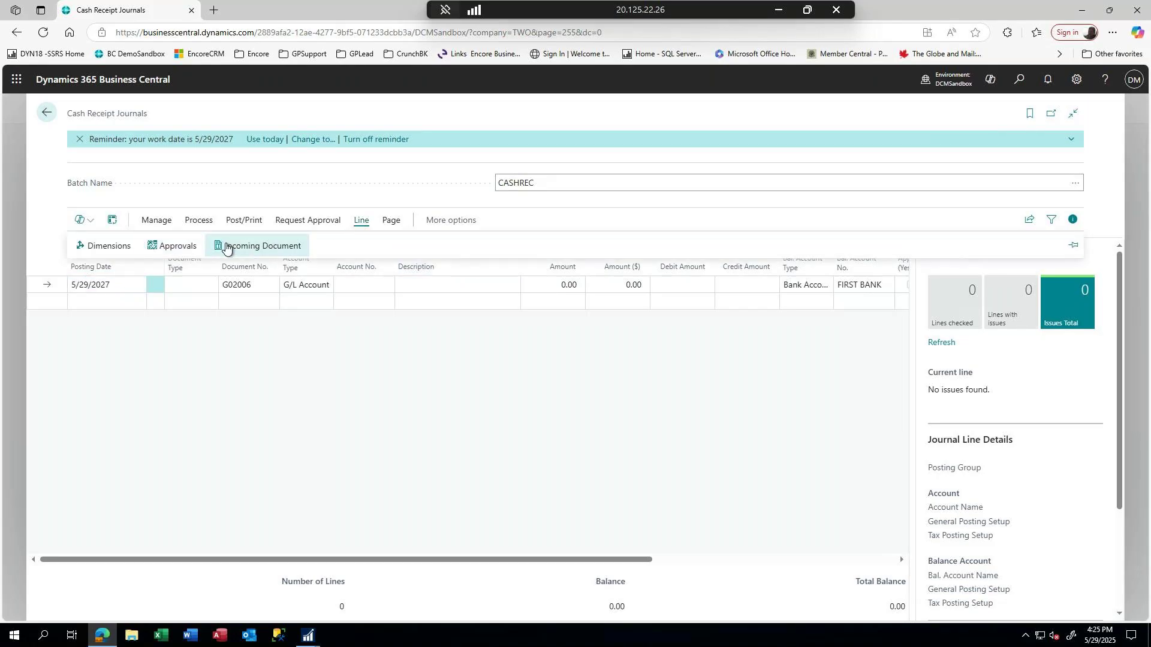
left_click(193, 221)
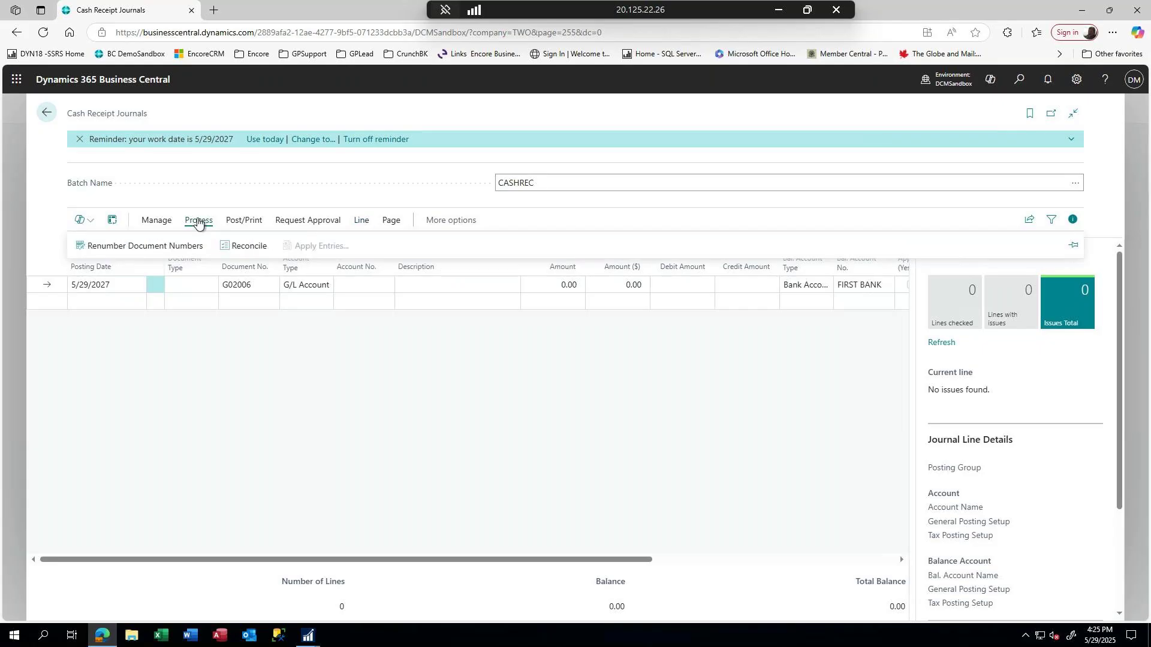
left_click(142, 222)
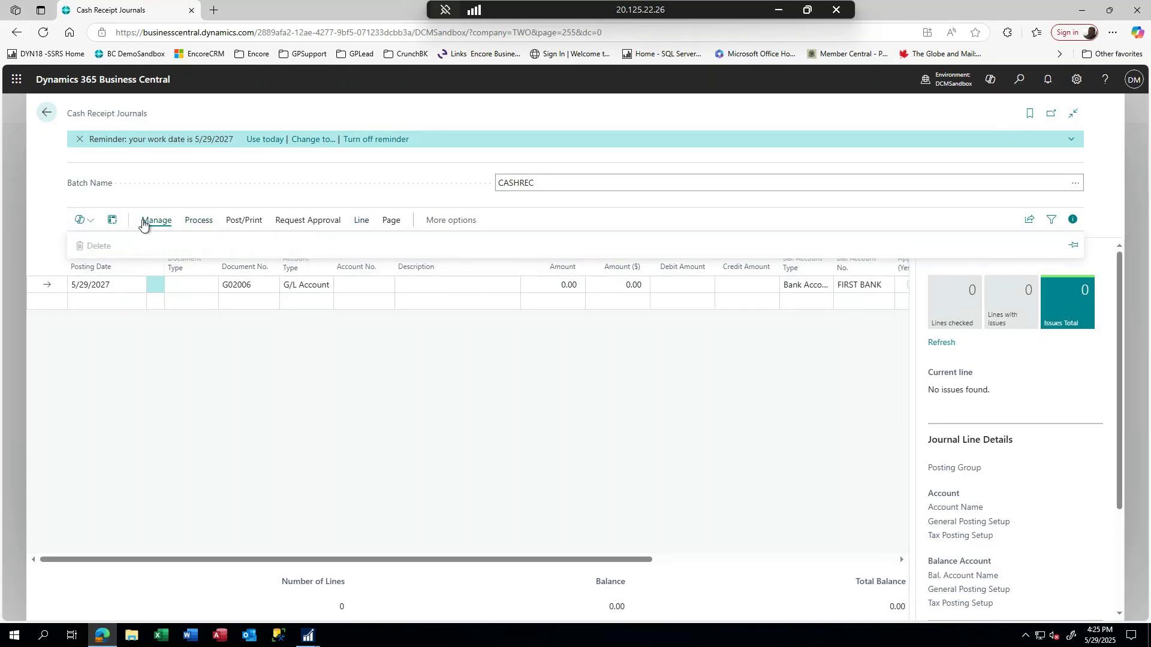
left_click(246, 223)
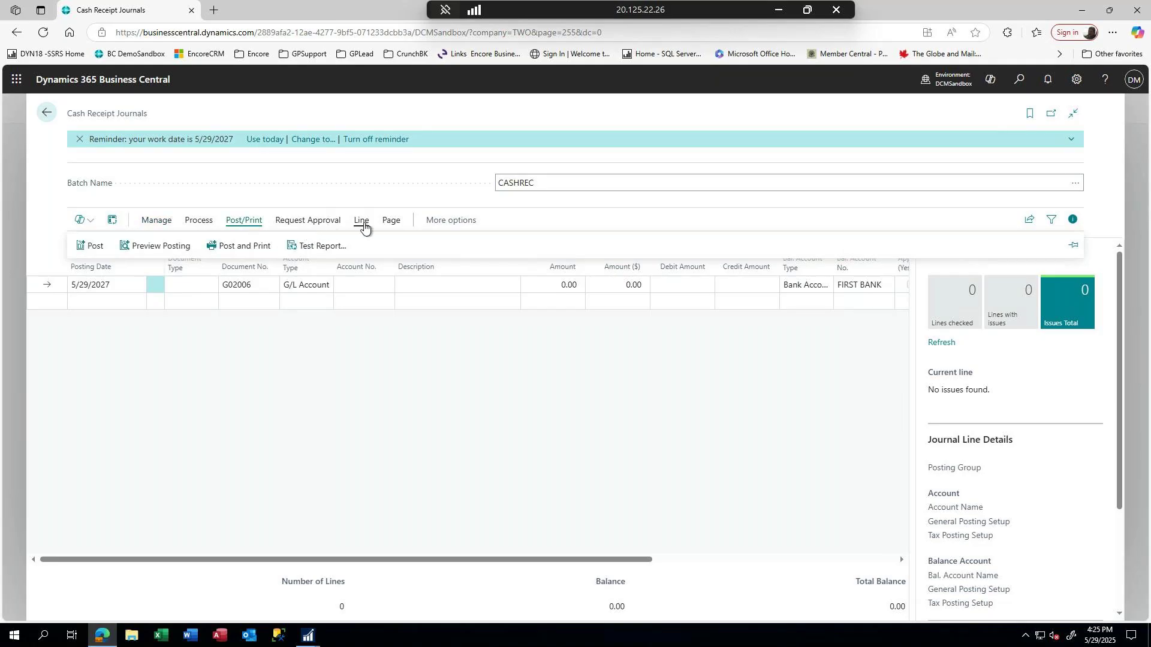
left_click(388, 222)
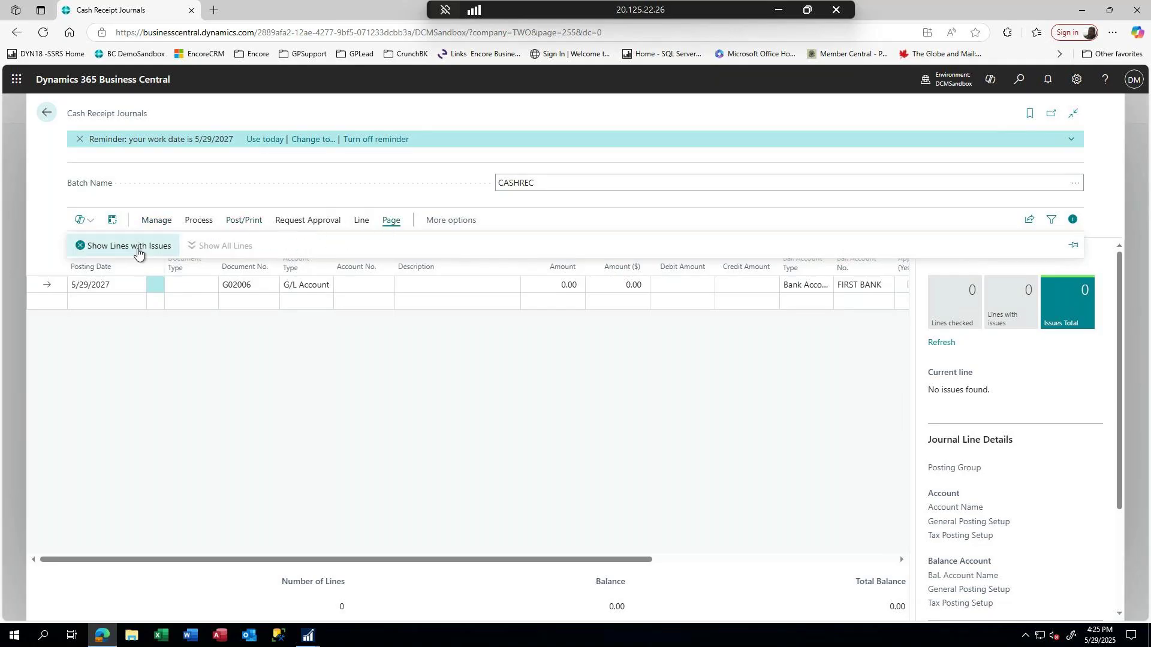
left_click(360, 347)
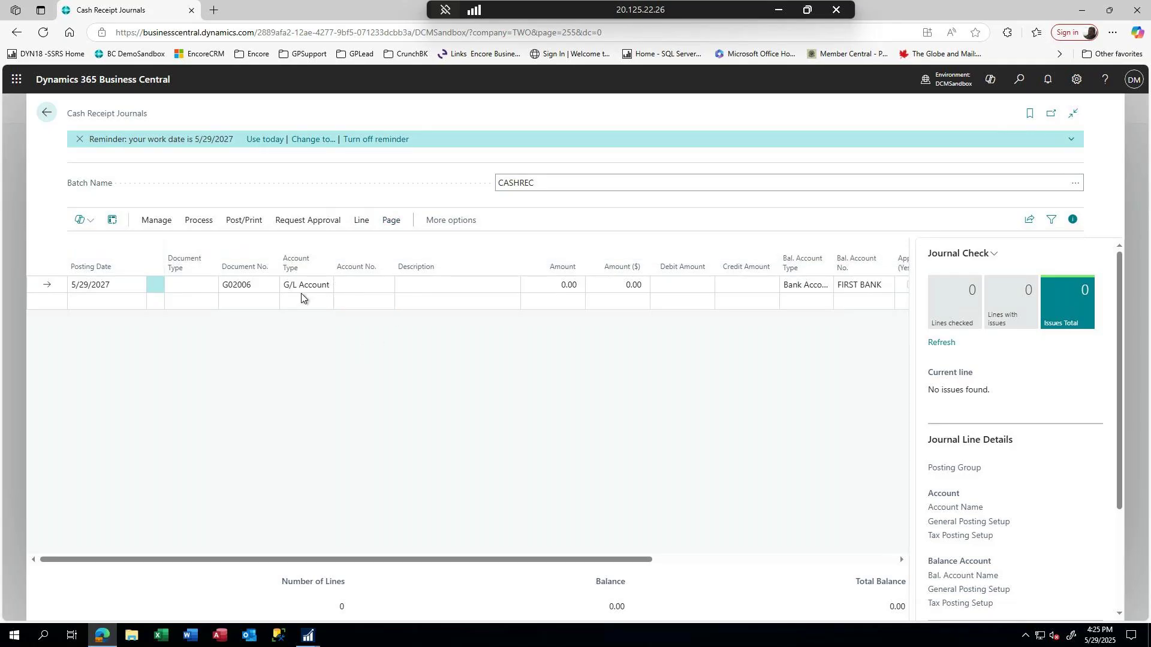
- Start a cash receipt journal line with account type Bank Account and account FIRST BANK
left_click(131, 304)
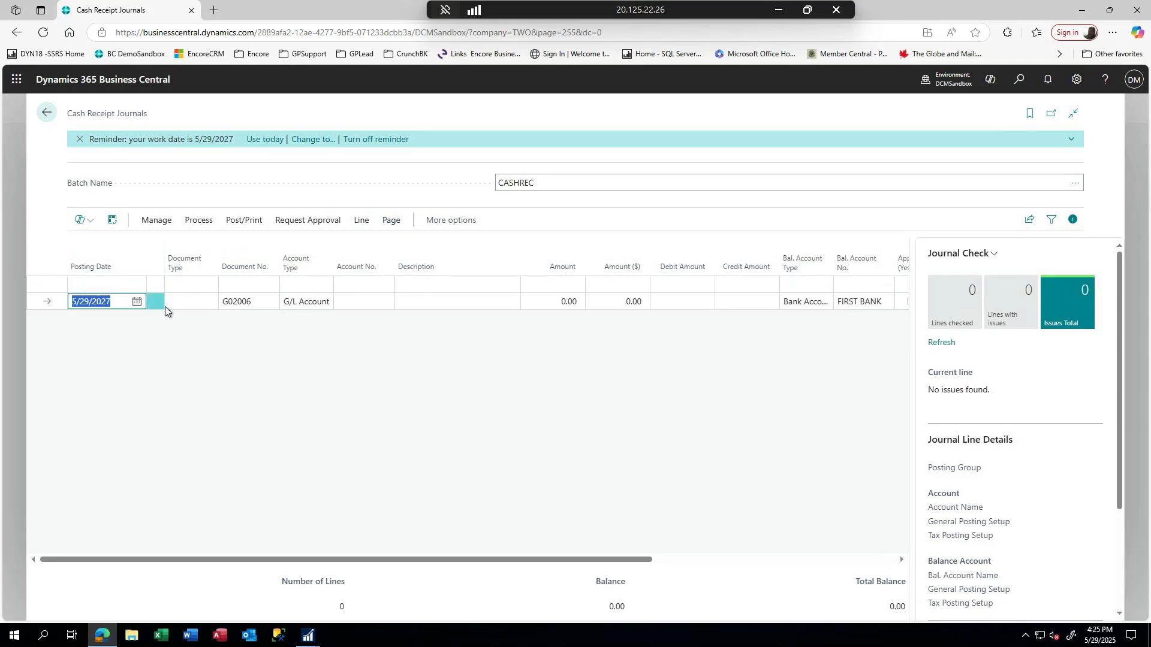
key("Tab")
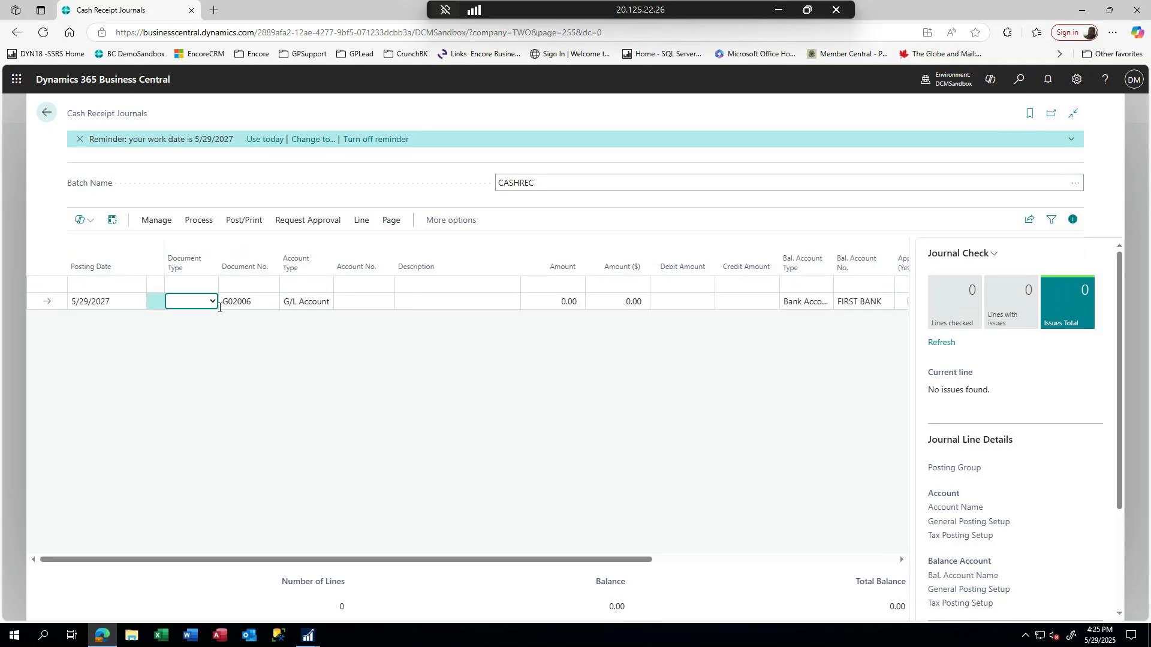
key("Tab")
key("Tab")
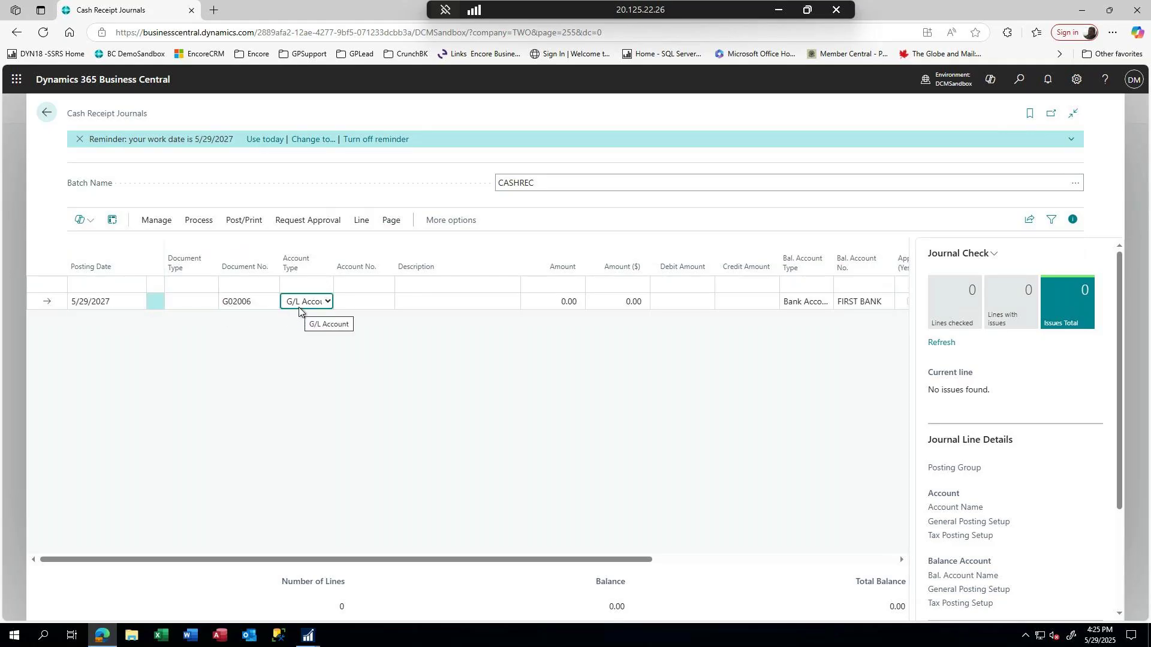
key("b")
key("Tab")
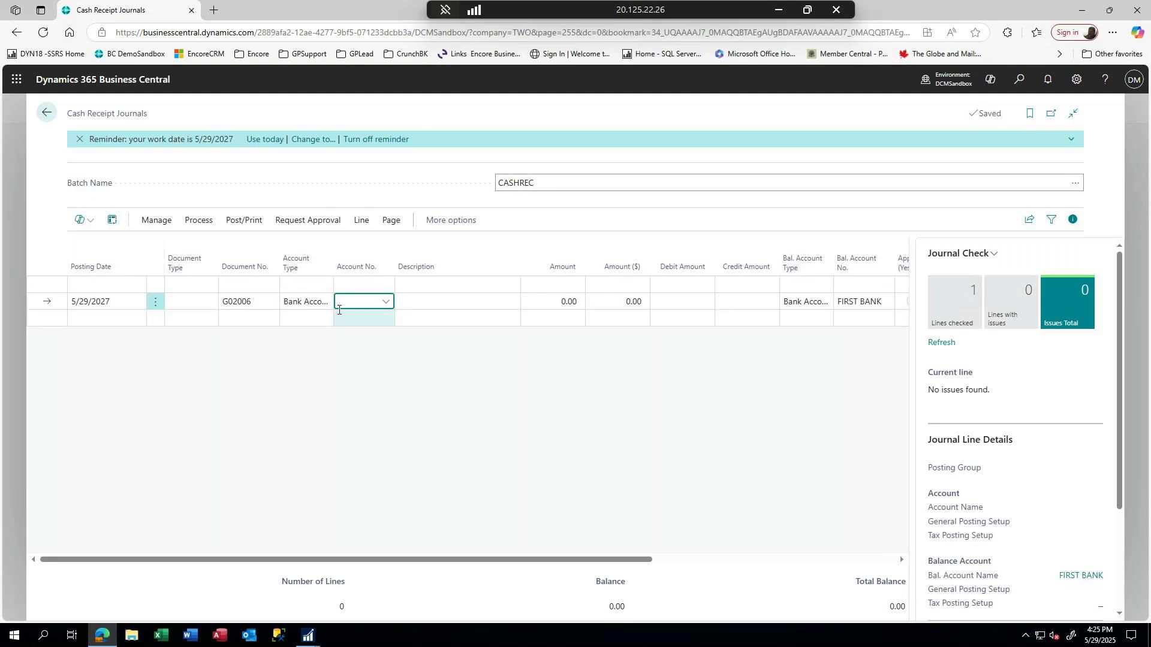
type("f")
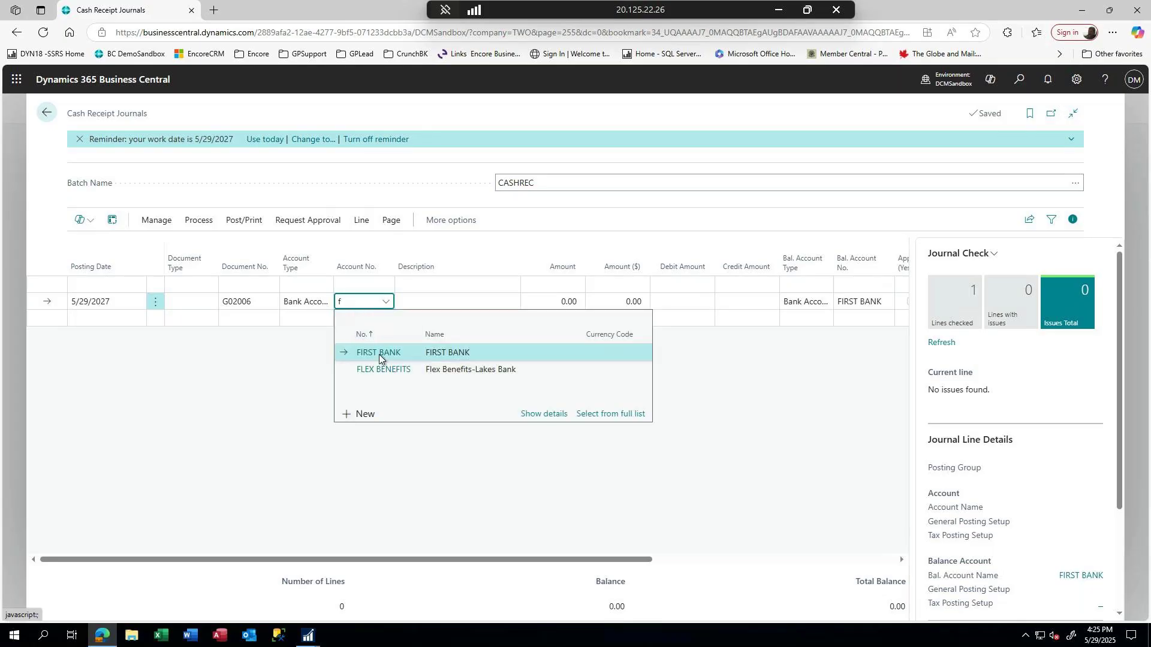
left_click(379, 354)
key("Return")
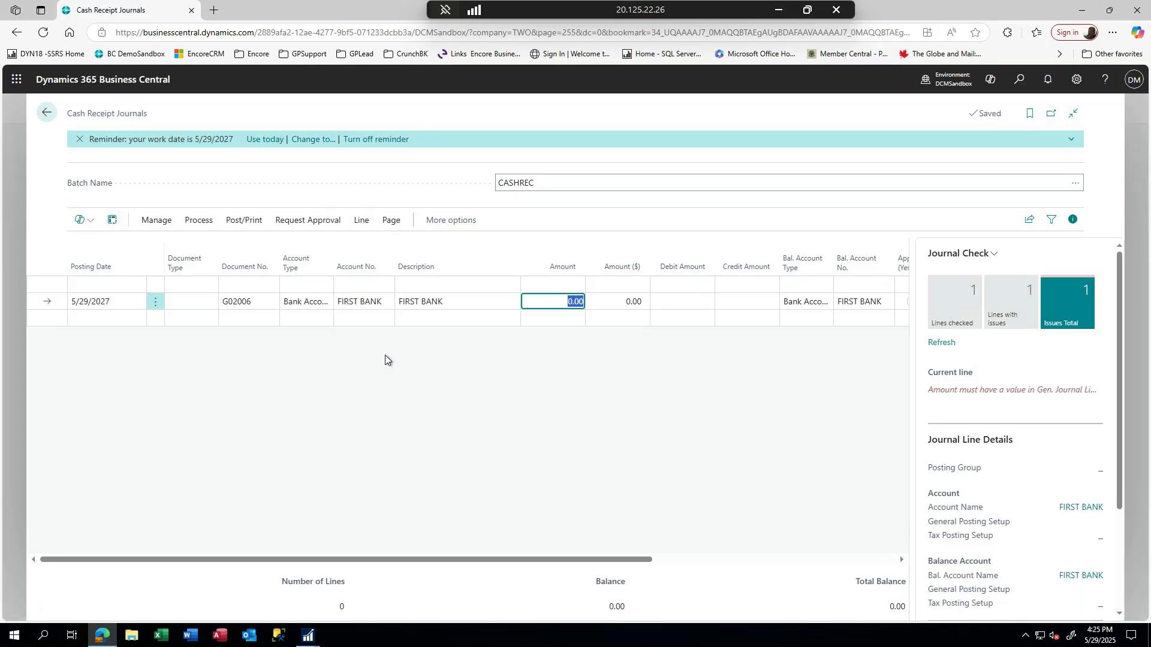
- Enter an amount of 1,000.00 on the FIRST BANK journal line
type("1000")
key("Return")
key("Return")
key("Return")
key("Return")
key("Return")
key("Return")
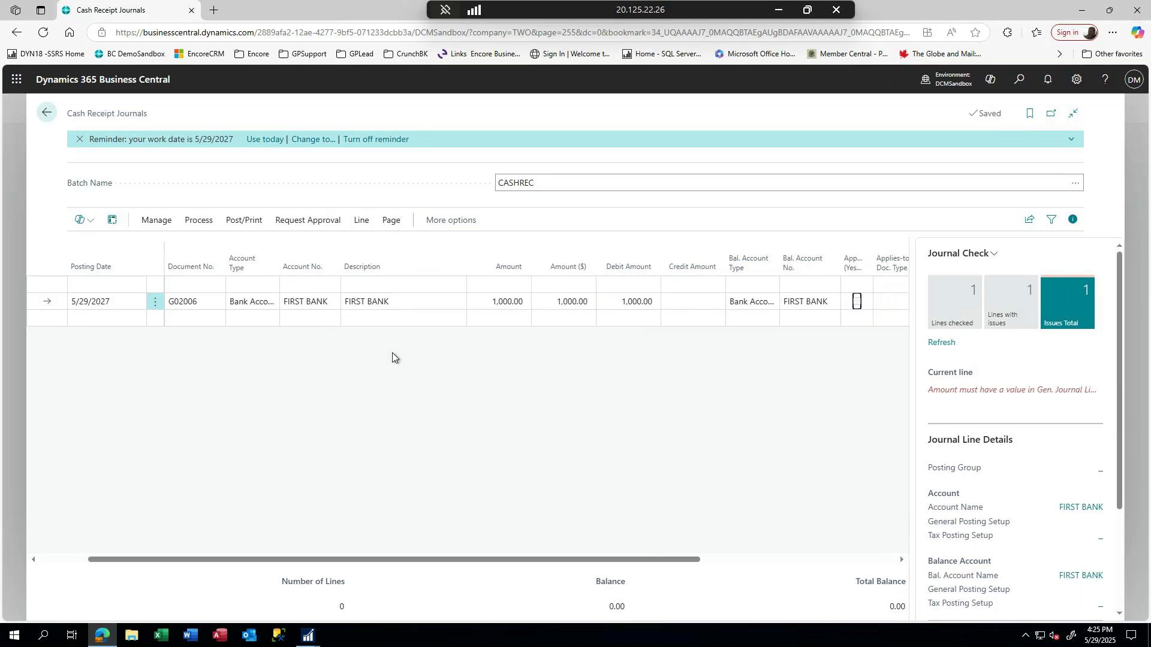
key("Return")
key("Return")
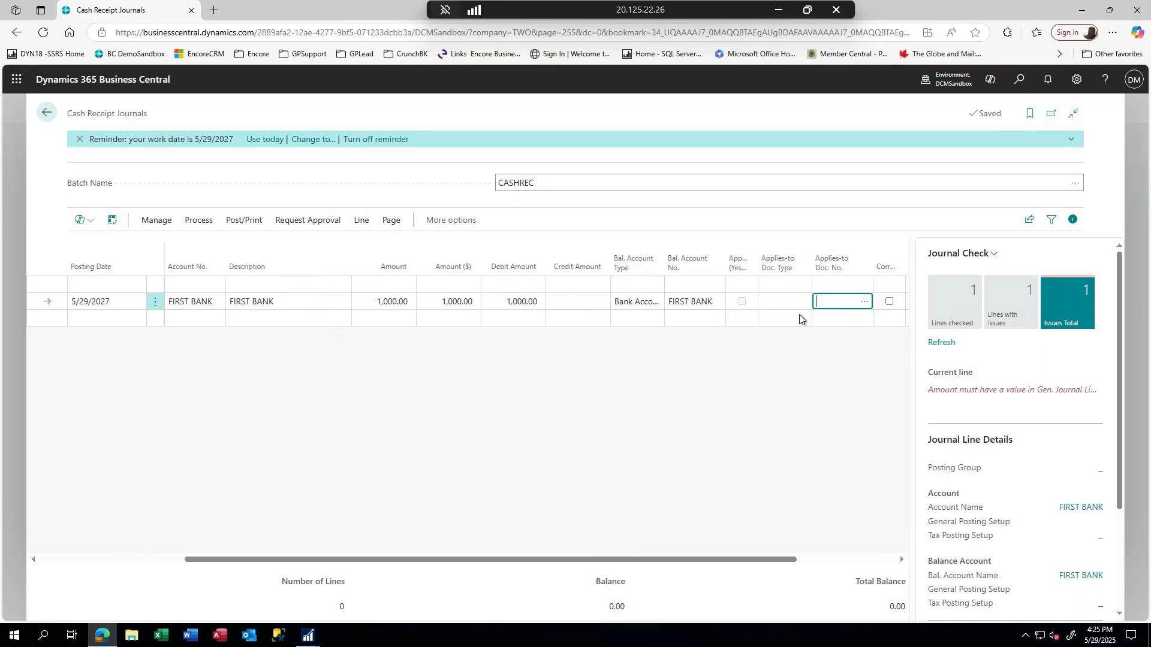
- Set the FIRST BANK line's applies-to document type to Invoice and leave the CASHREC journal
left_click(788, 306)
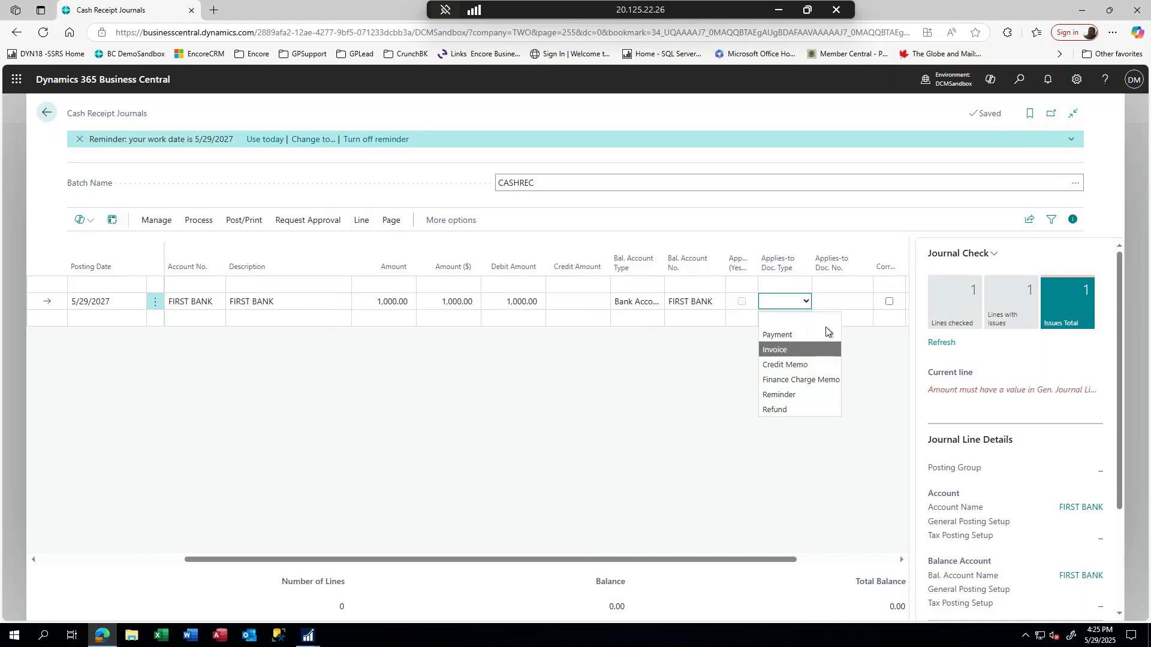
left_click(860, 300)
left_click(861, 303)
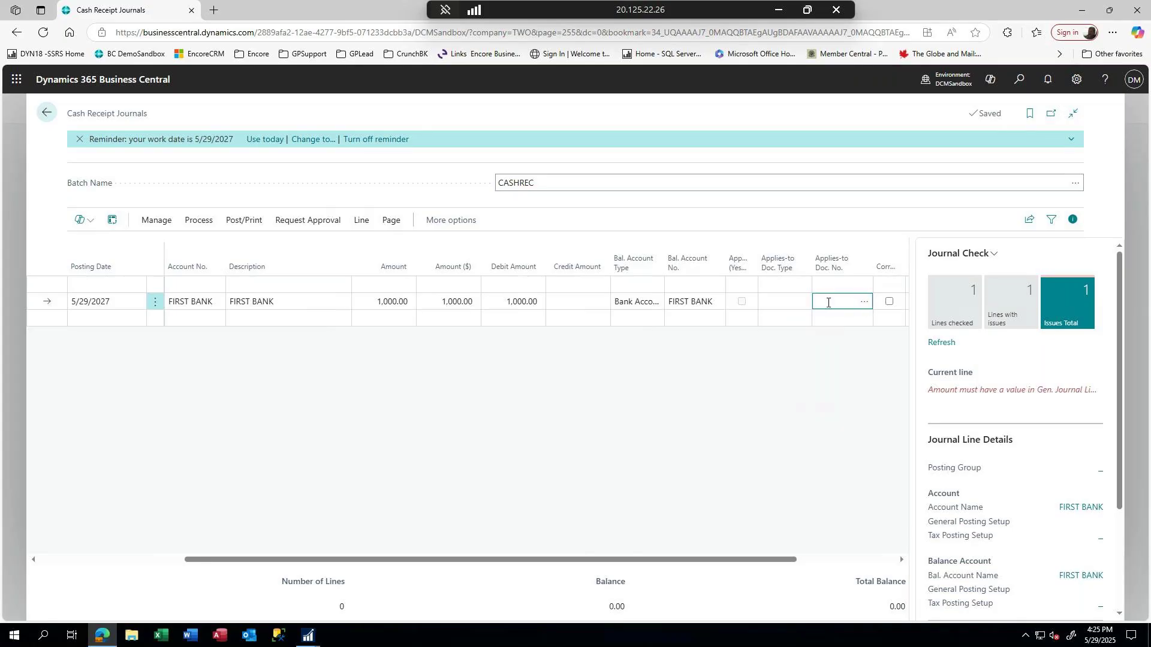
left_click(783, 300)
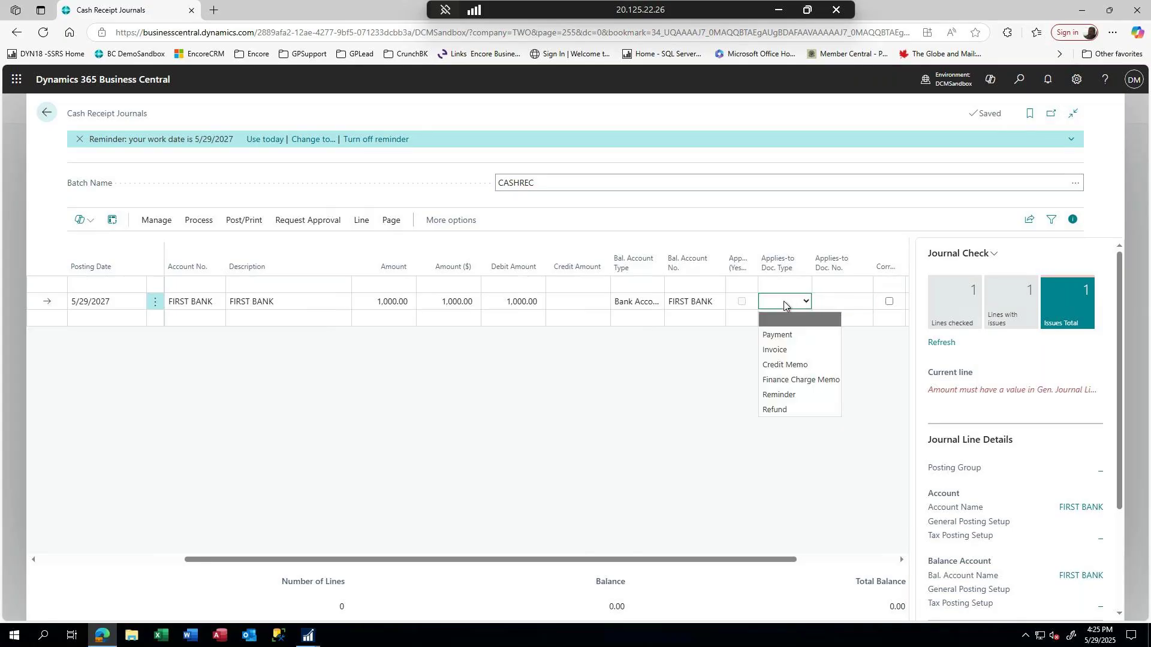
left_click(783, 351)
left_click(836, 303)
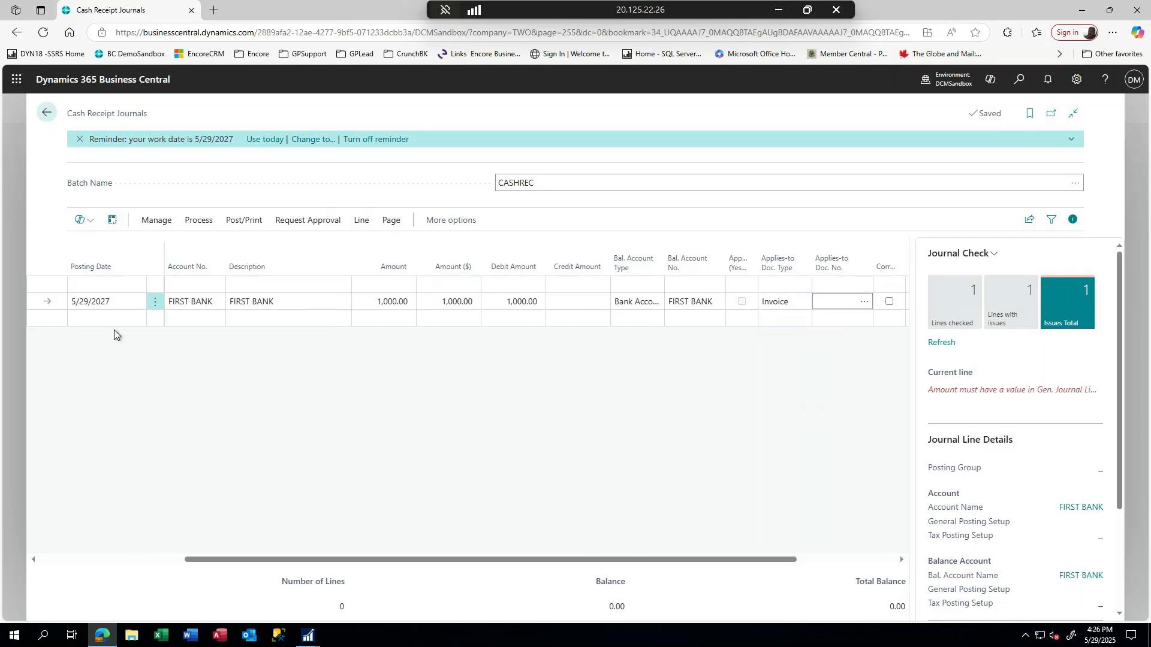
left_click(48, 114)
- Switch to Dynamics GP, view the Cash Receipts Entry window, and return to Business Central
mouse_move(306, 640)
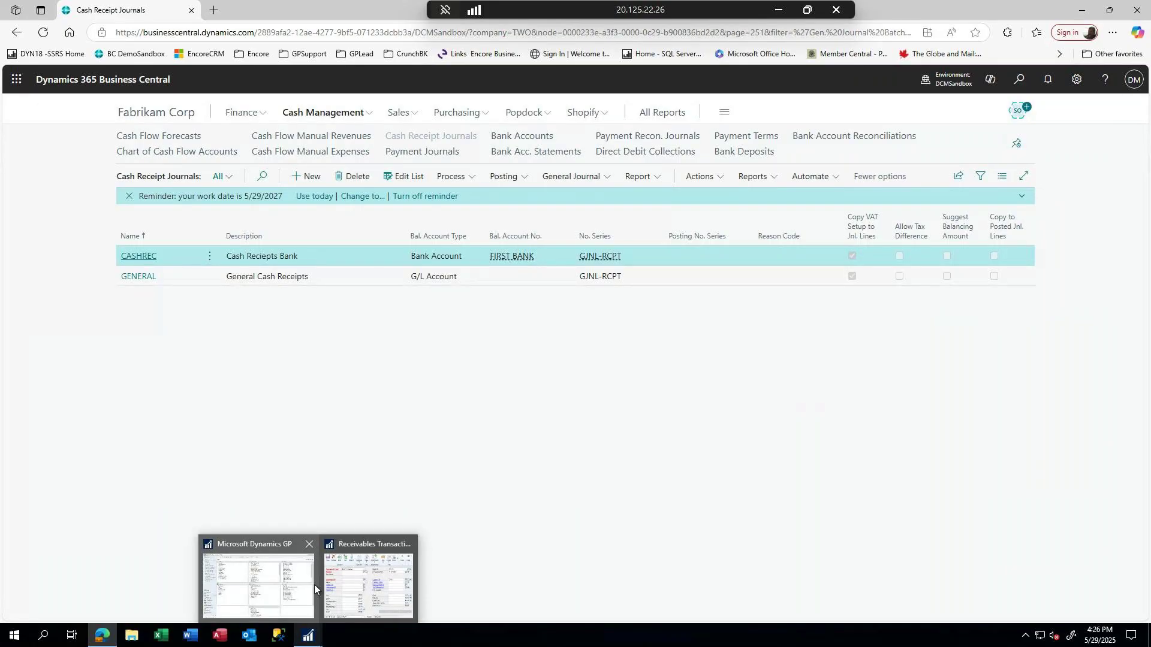
left_click(282, 577)
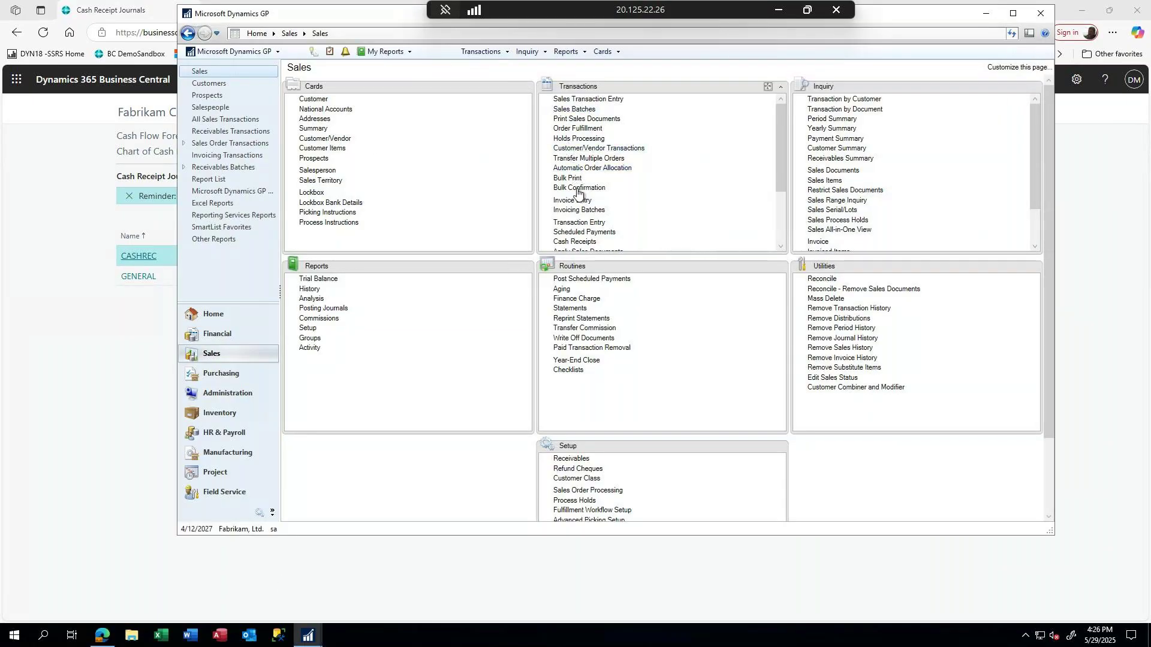
left_click(574, 242)
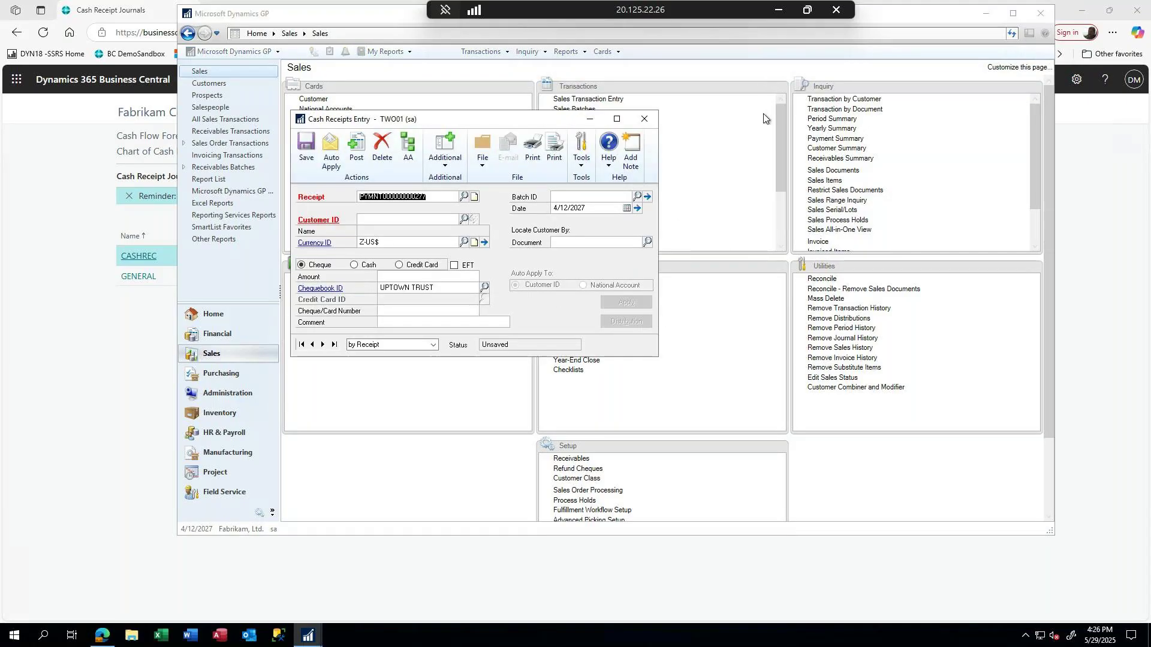
left_click(645, 121)
left_click(104, 146)
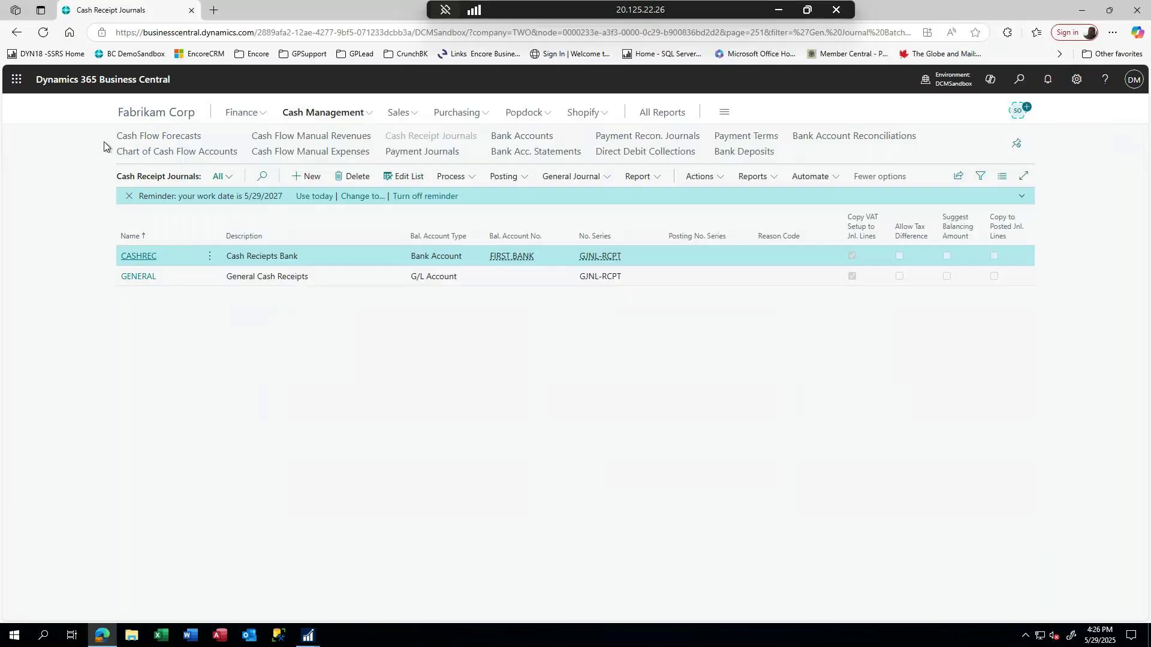
- View the payment journal batches and open the GENERAL batch of the cash receipt journals
left_click(427, 152)
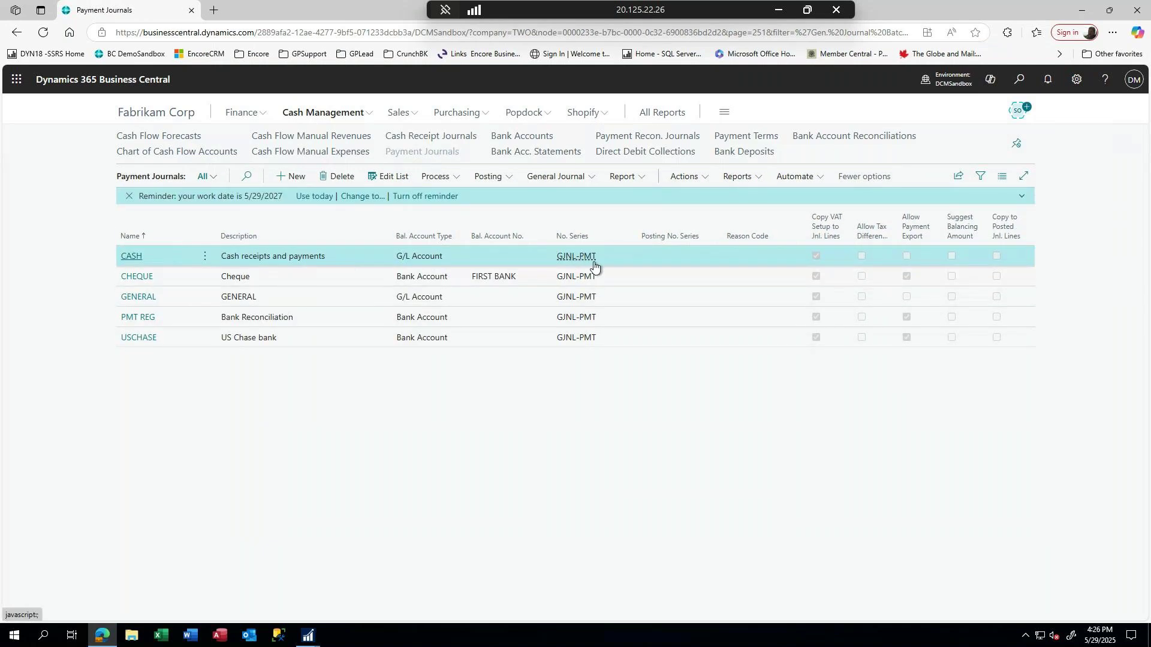
left_click(438, 140)
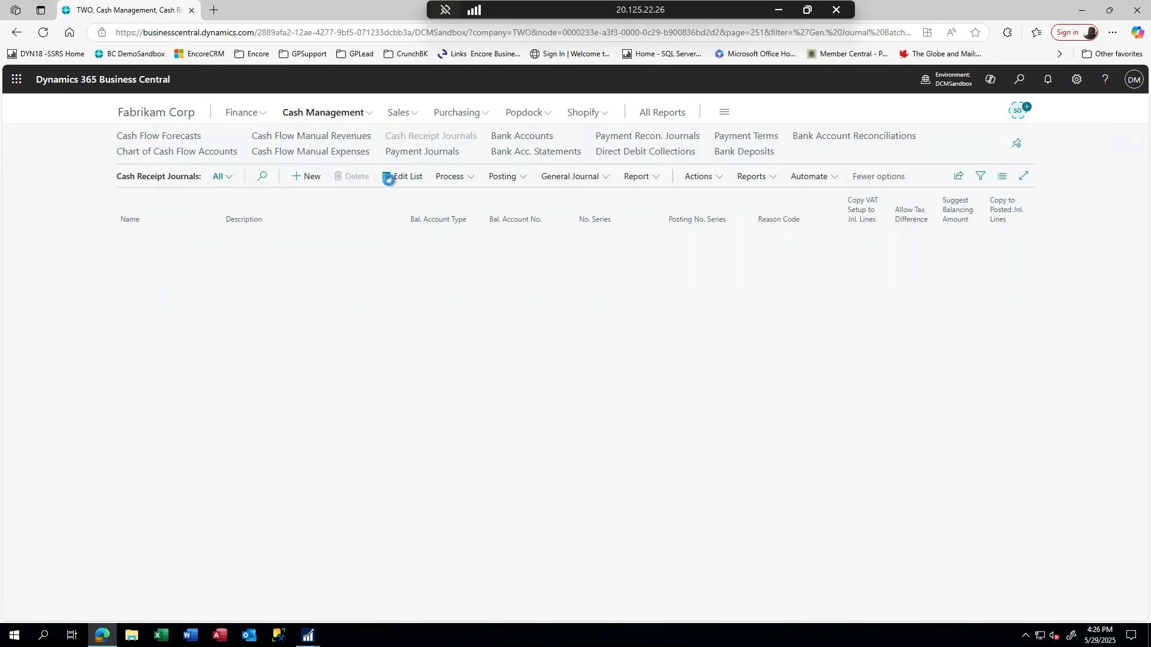
left_click(148, 279)
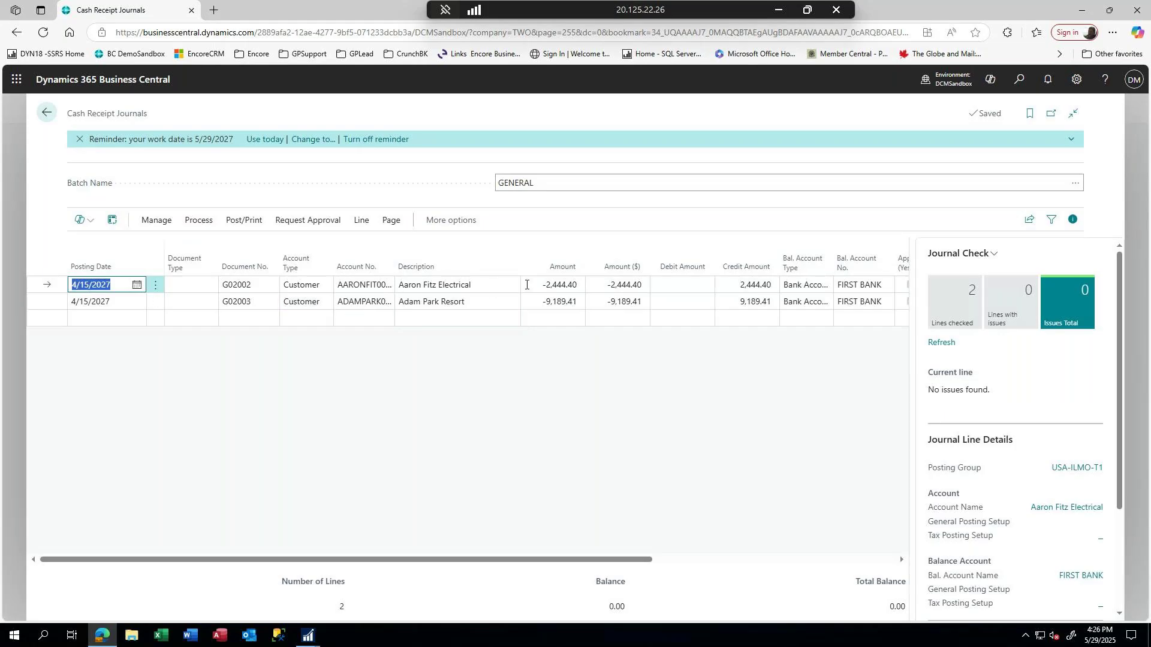
- Review the amount, balancing account and applies-to fields of the Aaron Fitz Electrical receipt line
left_click(564, 284)
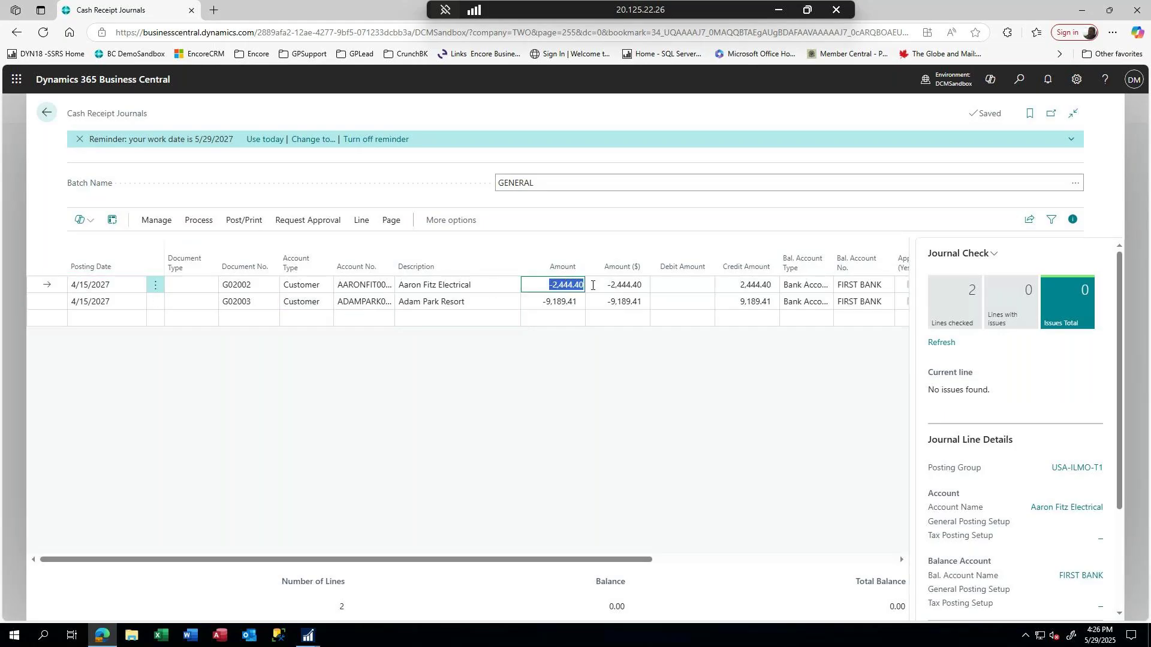
key("Tab")
key("Tab")
key("Tab")
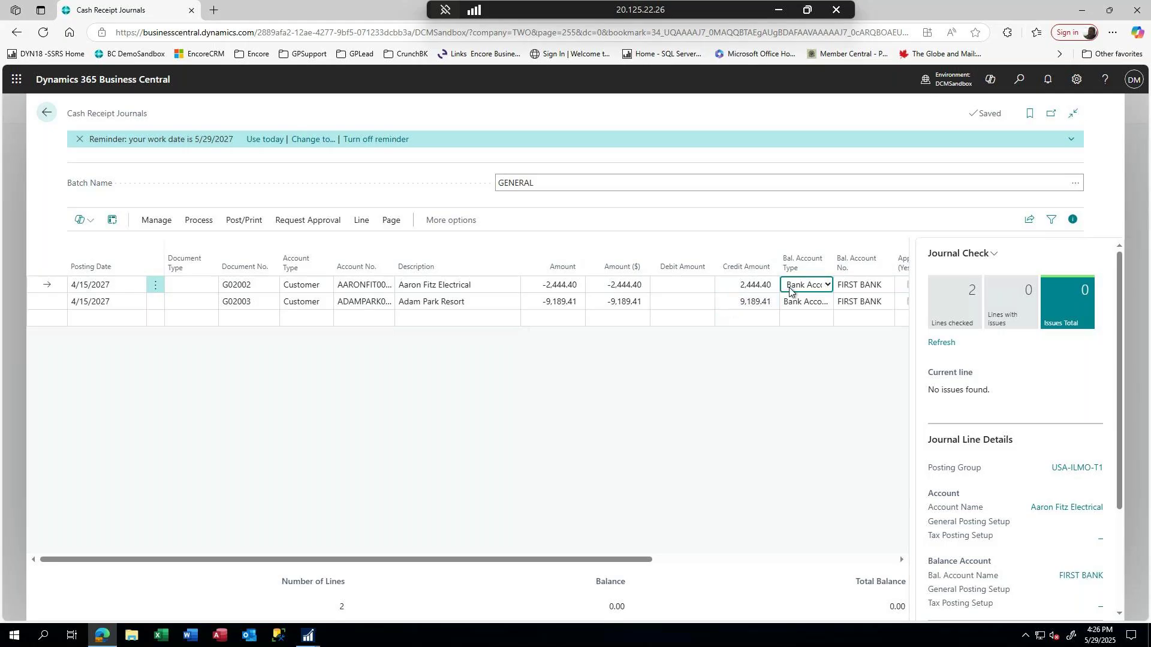
key("Tab")
key("Tab")
key("Tab")
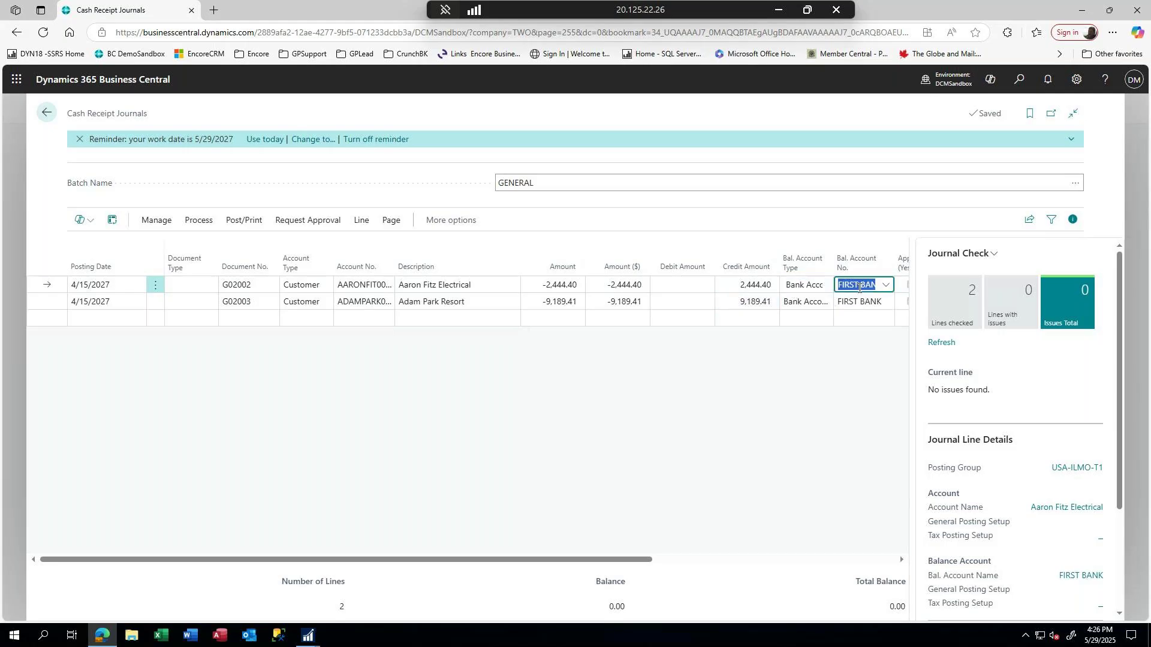
key("Tab")
key("Tab")
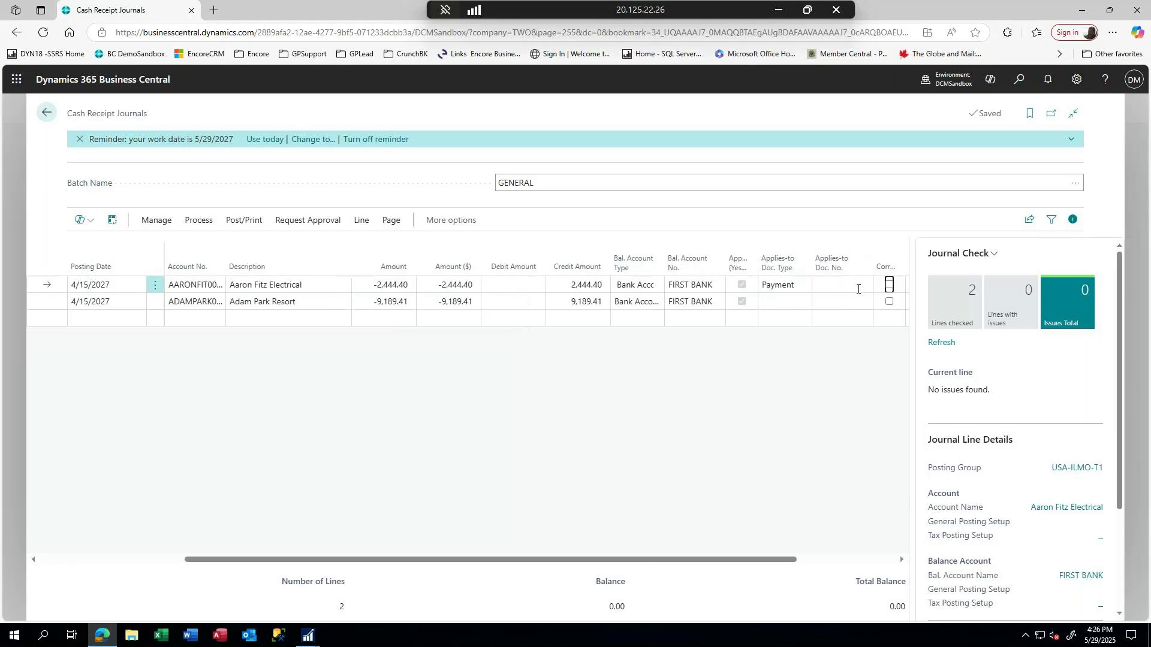
- Try to apply the Aaron Fitz Electrical receipt G02002 to invoice PS-INV103010, then leave the GENERAL cash receipt journal
left_click(836, 286)
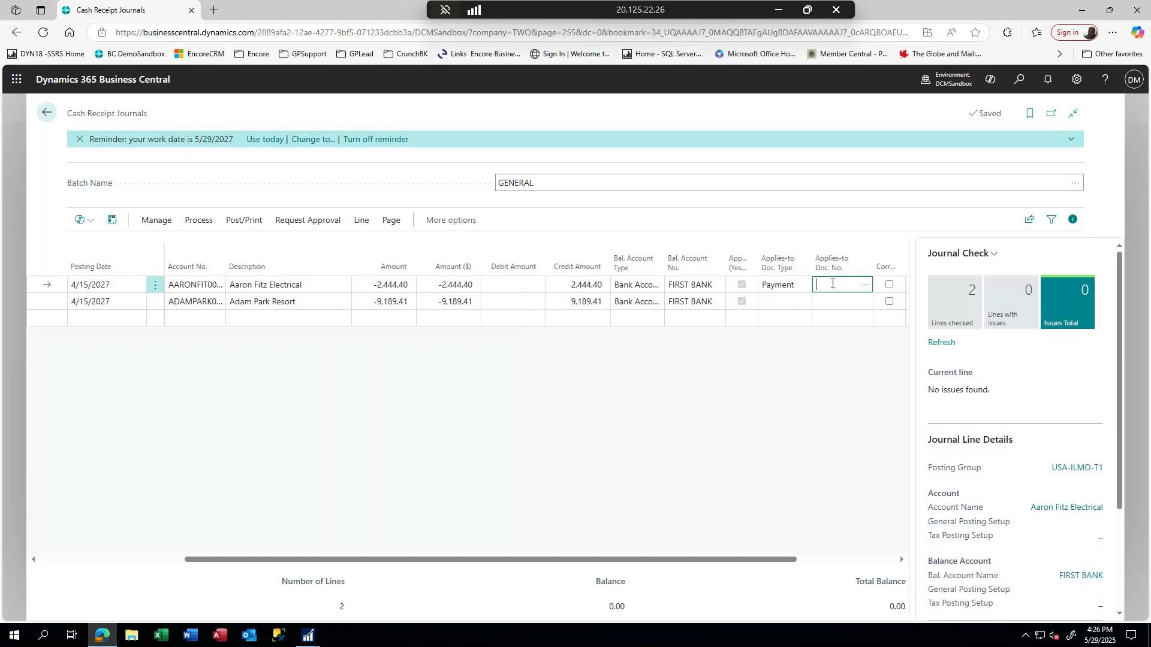
left_click(863, 286)
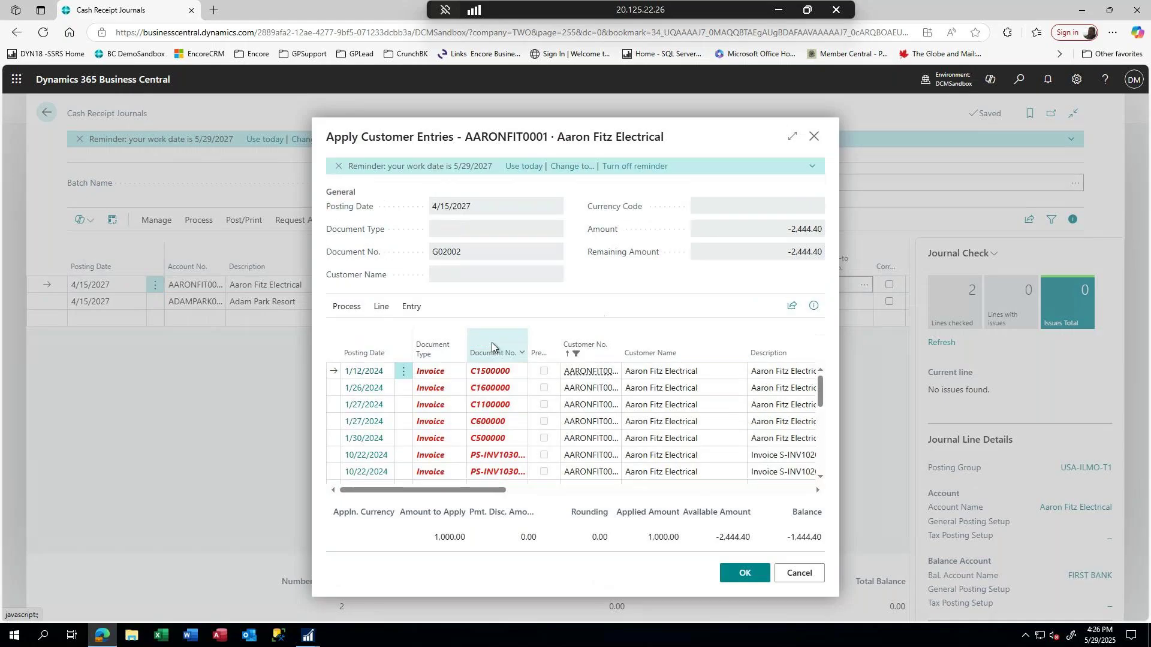
scroll(571, 418, "down", 5)
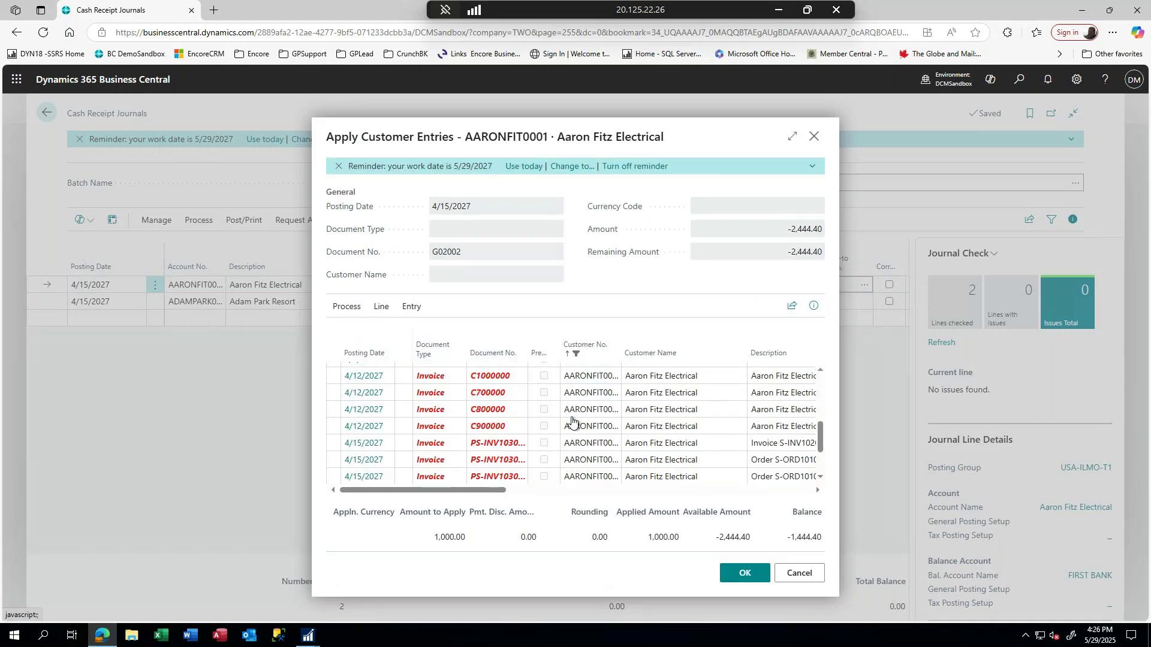
scroll(572, 425, "up", 5)
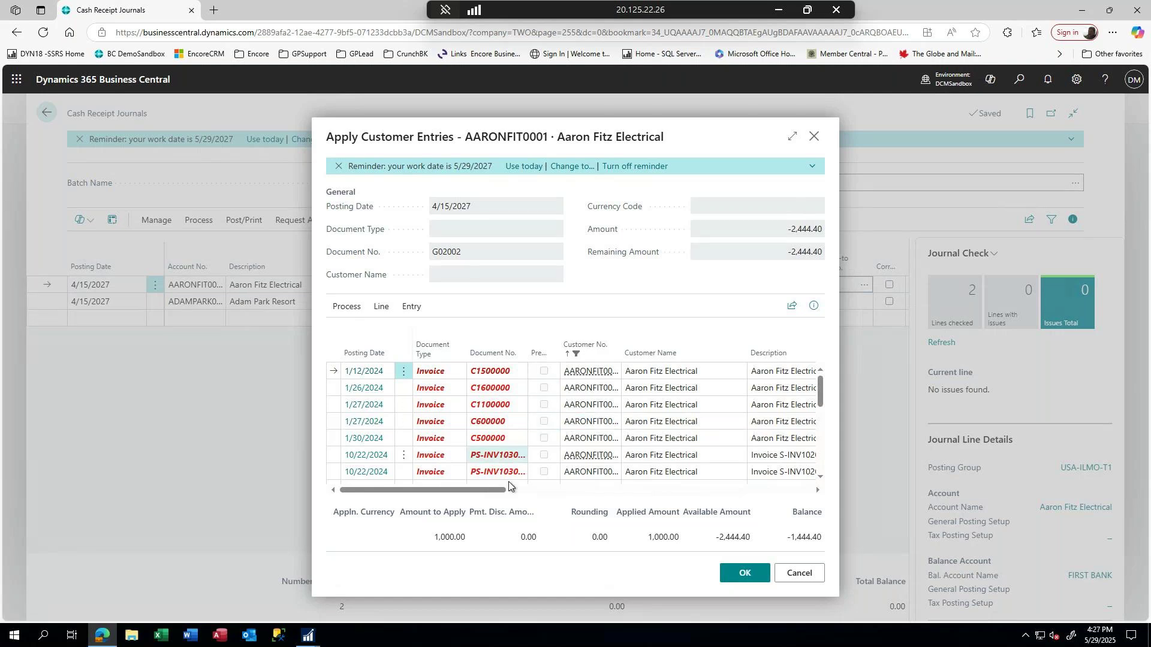
scroll(566, 435, "down", 5)
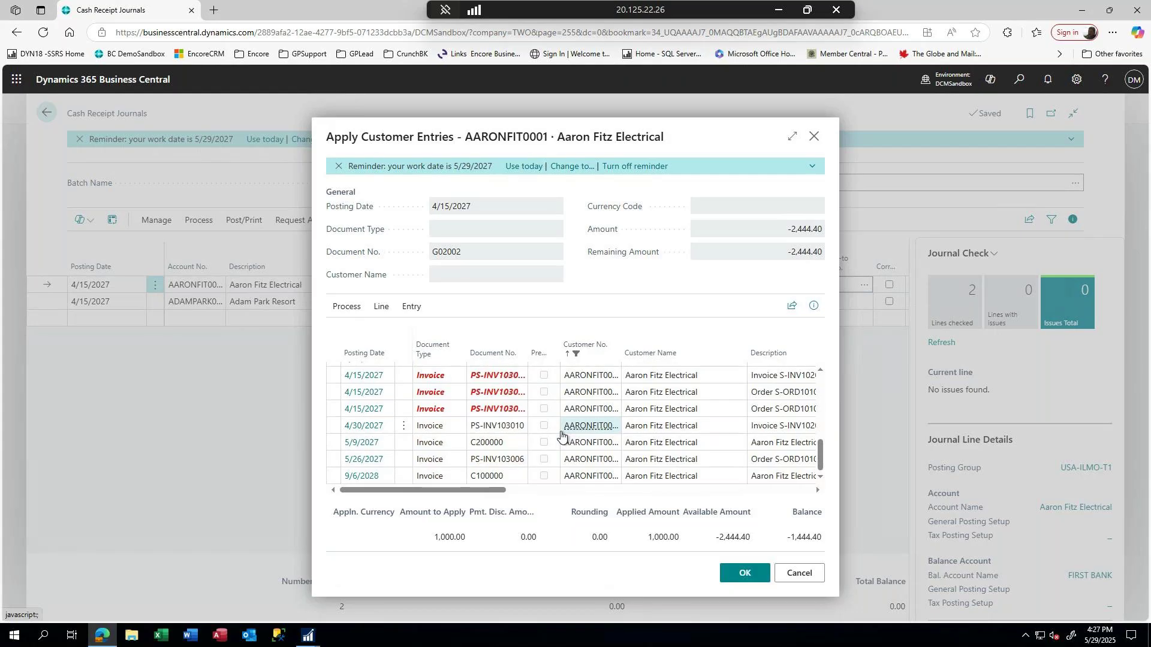
left_click(547, 427)
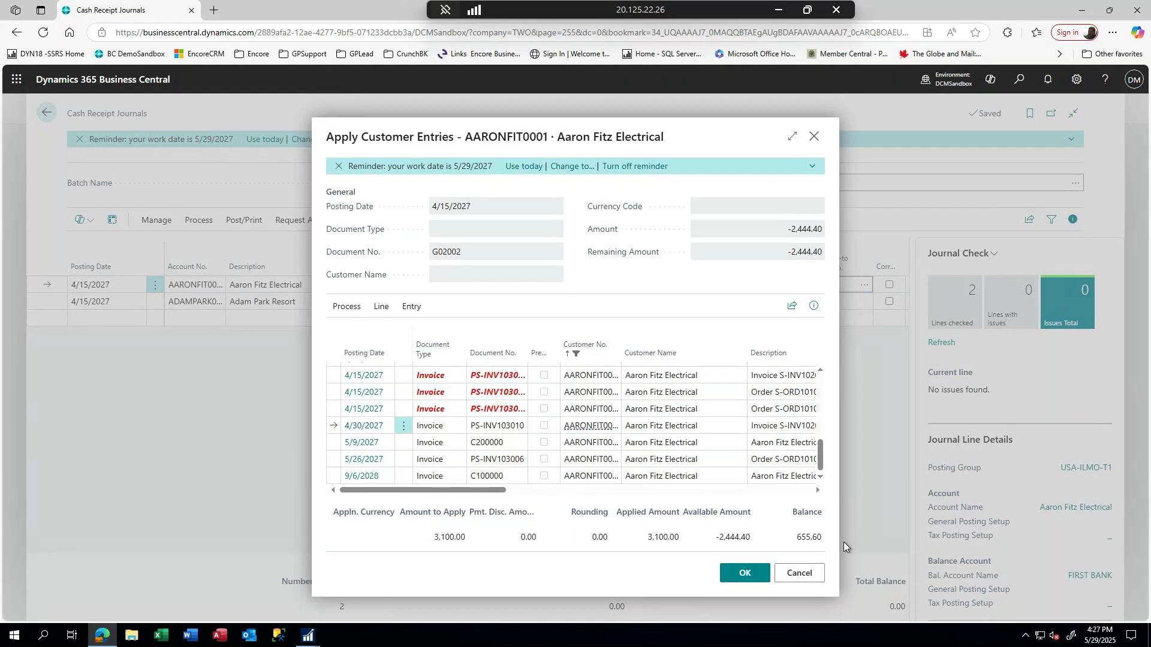
left_click(742, 574)
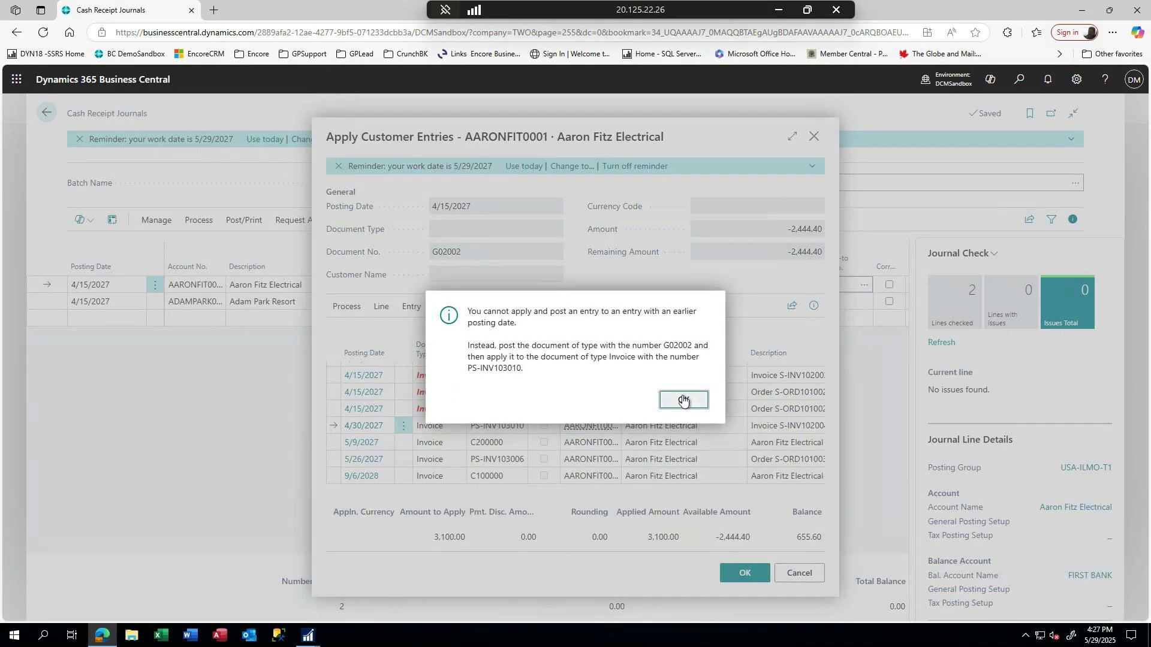
left_click(683, 400)
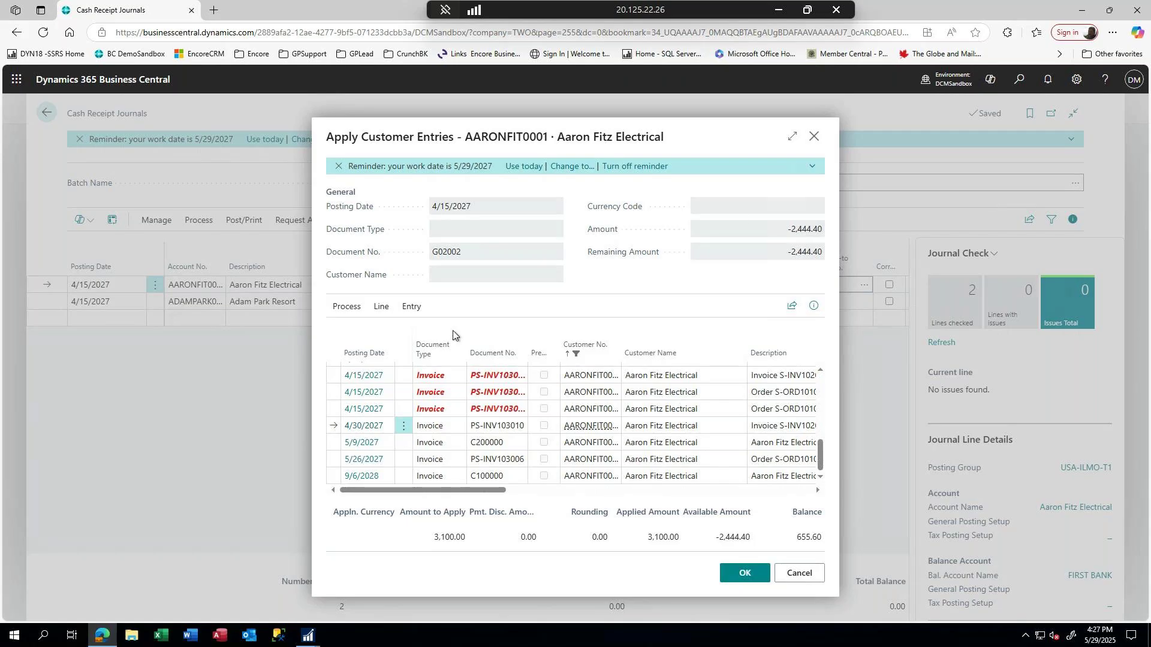
left_click(813, 136)
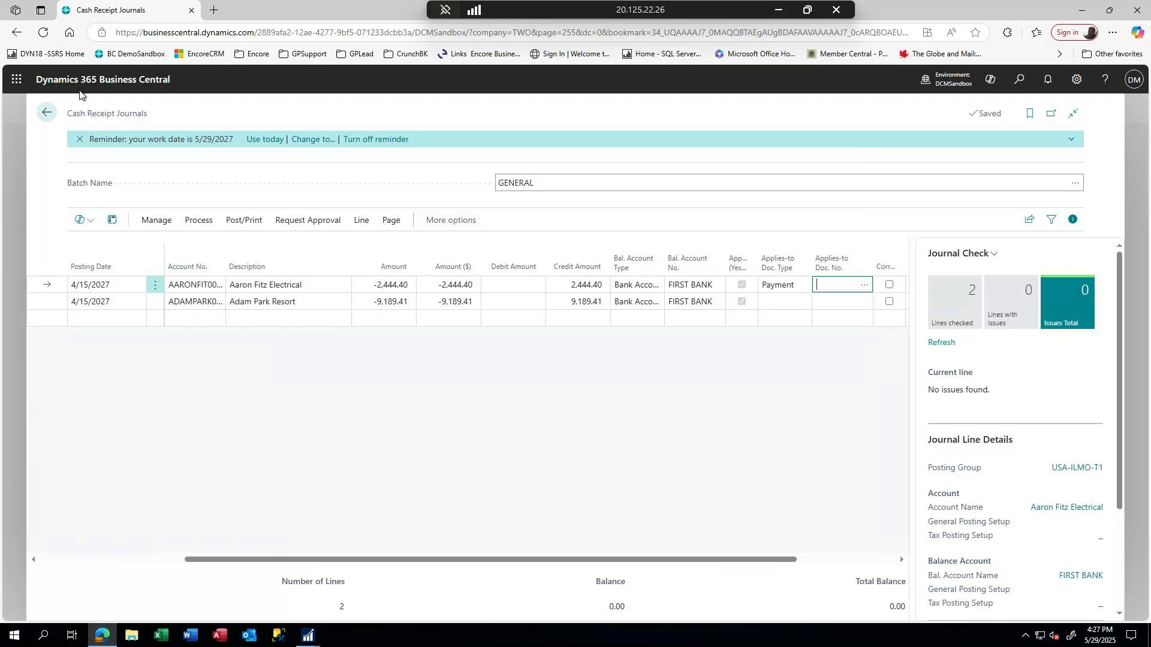
left_click(48, 114)
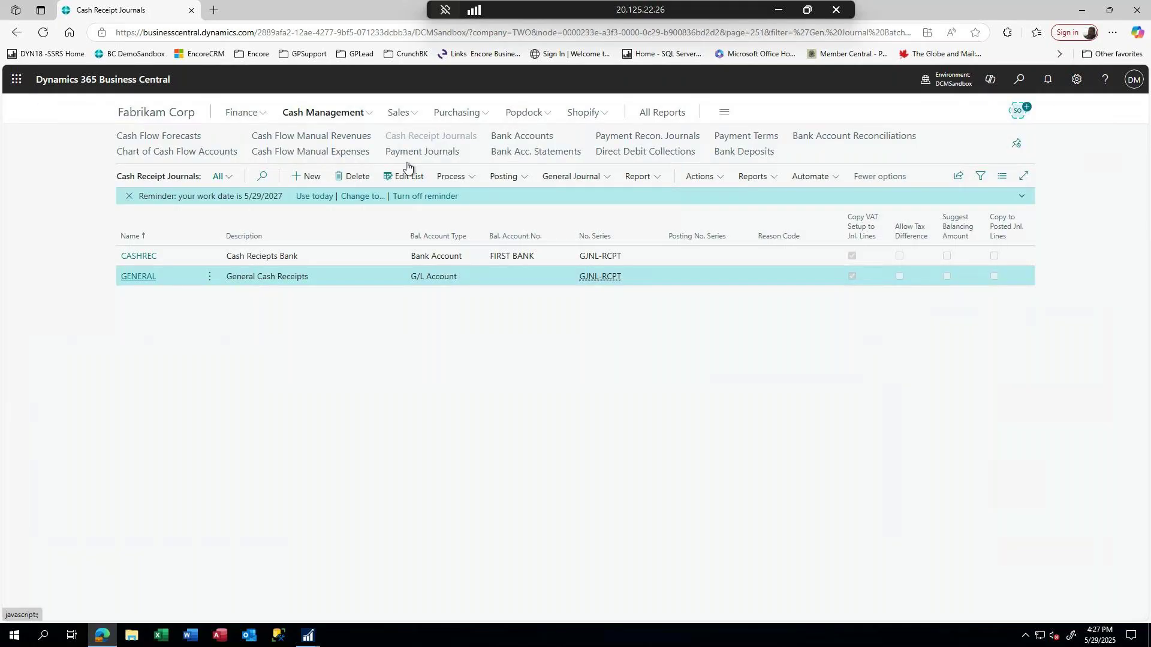
- Find the Receivables reports in the full report list and open the Aged Accounts Receivable report options
left_click(662, 116)
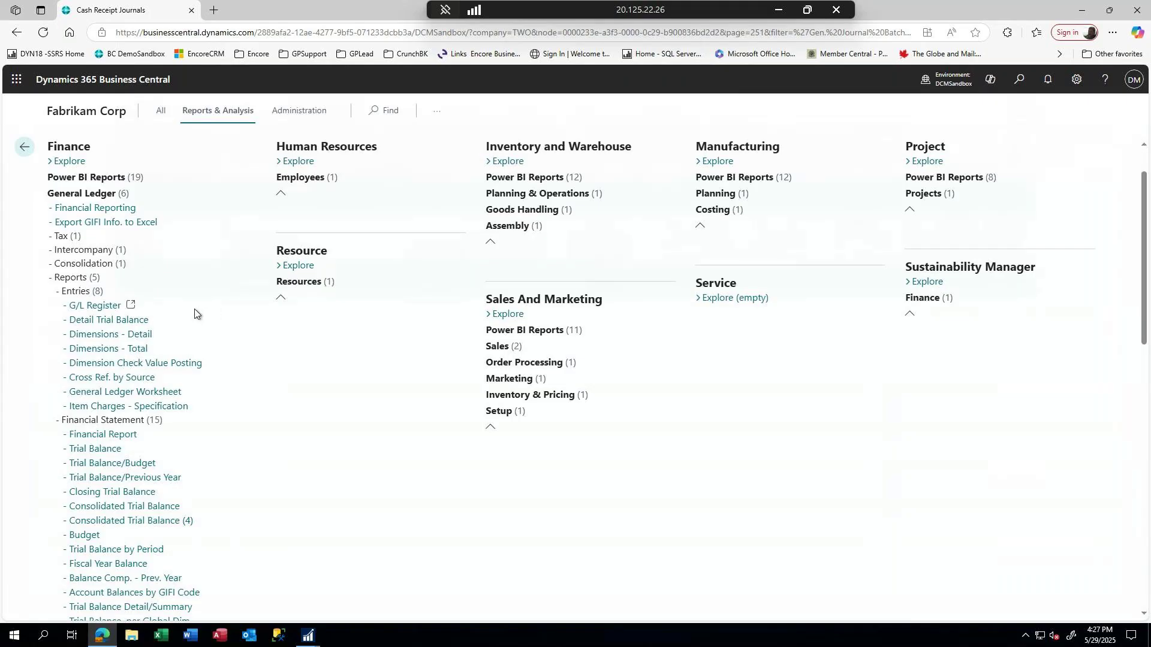
scroll(195, 312, "down", 5)
scroll(190, 313, "down", 2)
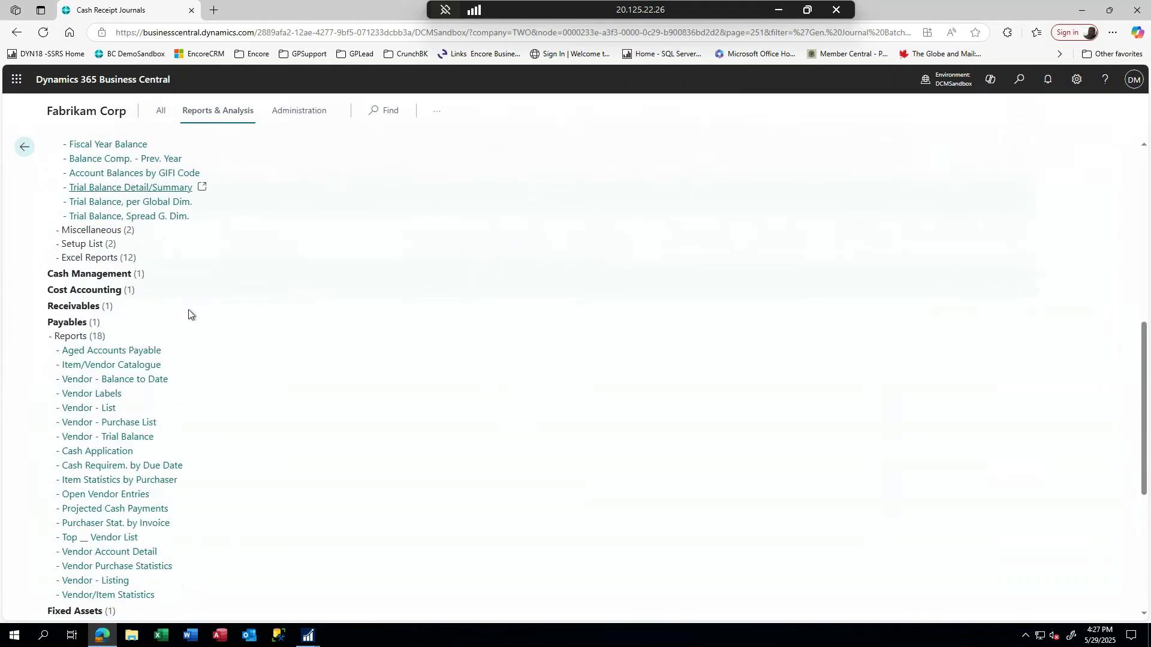
scroll(189, 312, "down", 1)
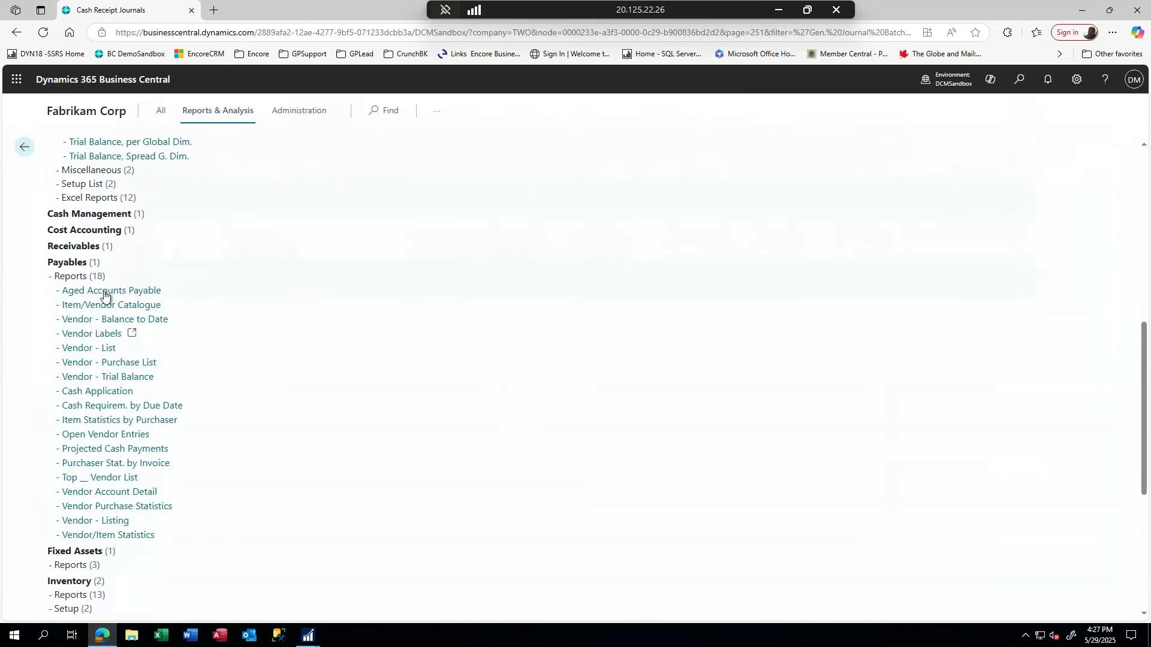
left_click(100, 247)
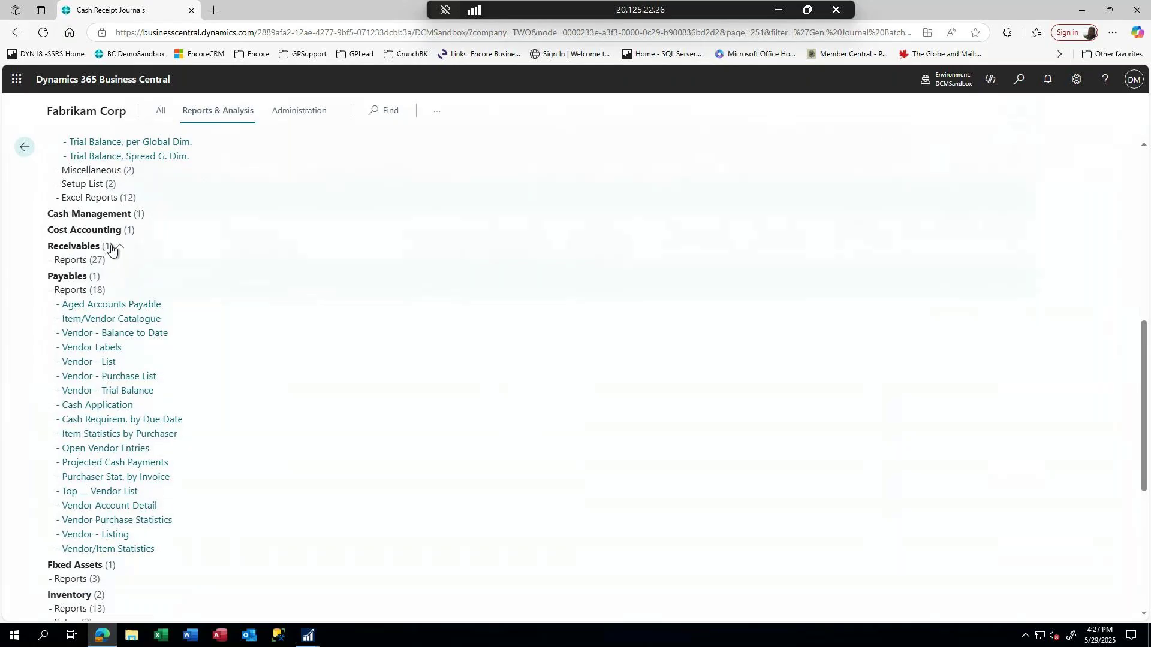
left_click(84, 261)
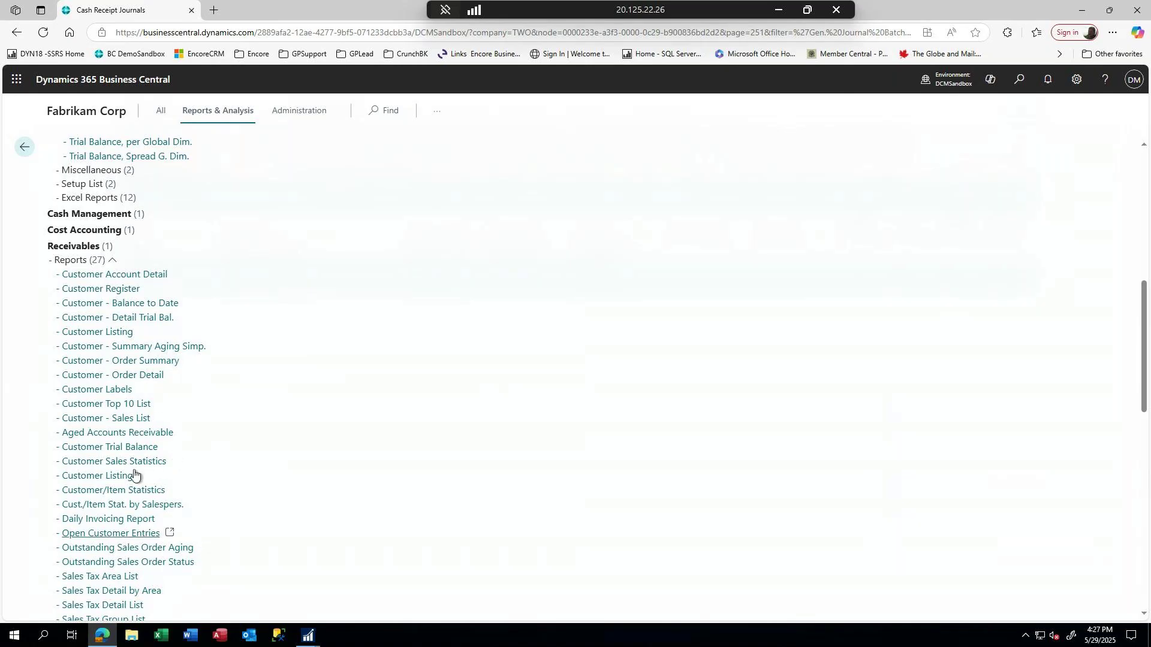
left_click(138, 432)
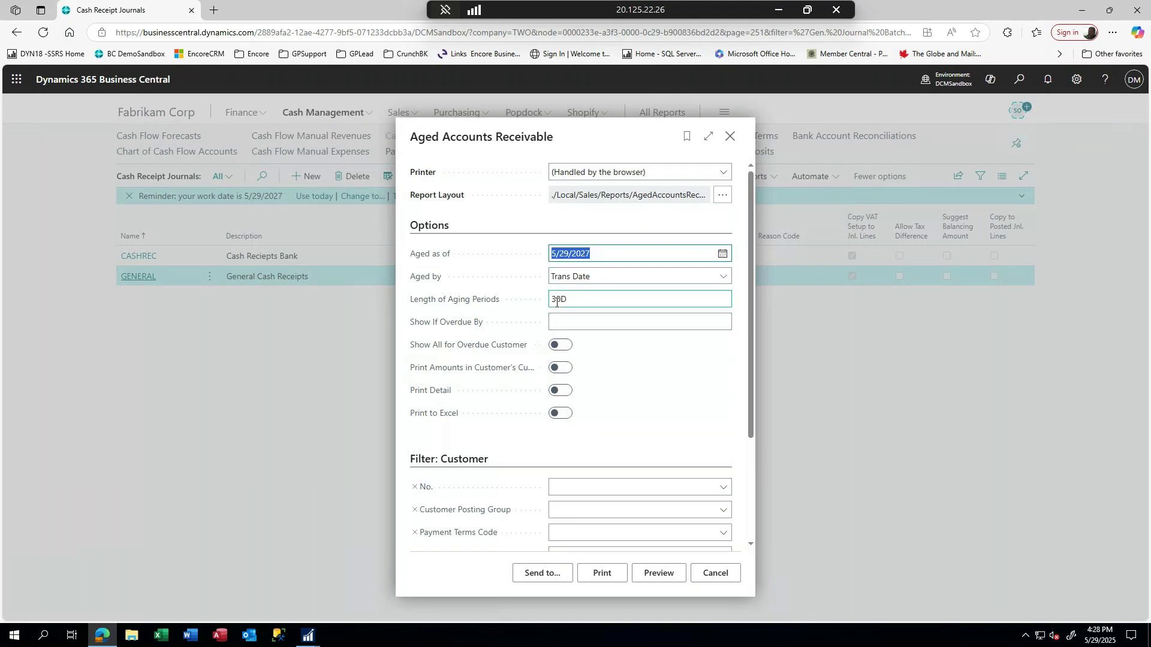
- Preview the Aged Accounts Receivable report as of 5/29/2027 and page through to its last page
left_click(647, 577)
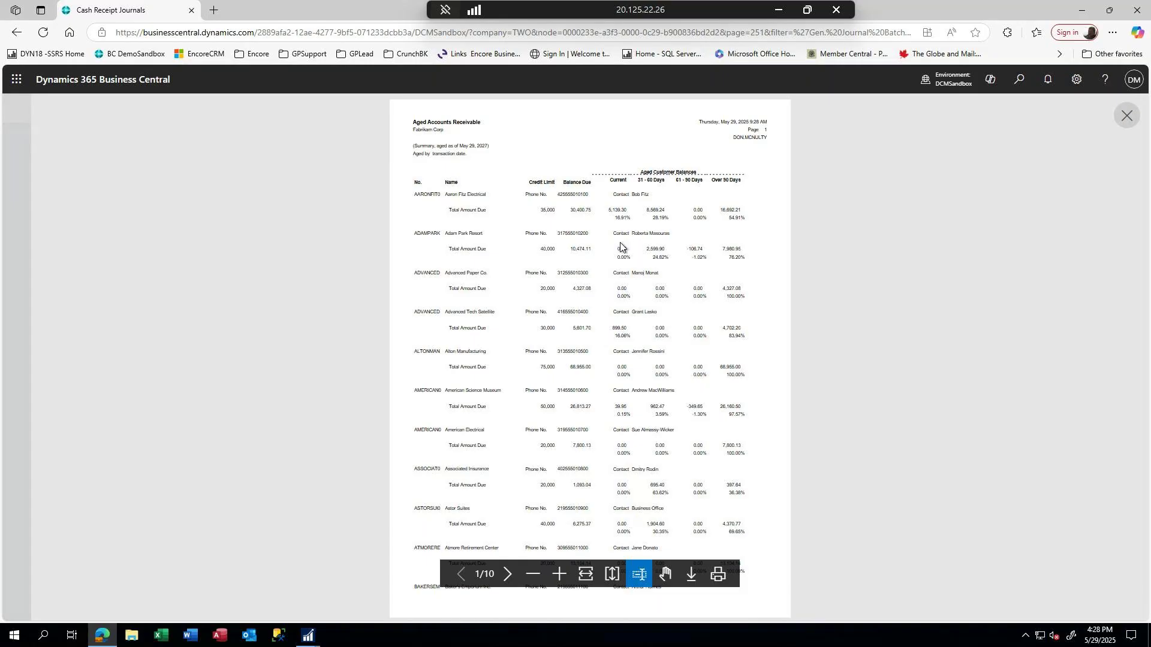
scroll(624, 246, "down", 5)
scroll(561, 557, "down", 1)
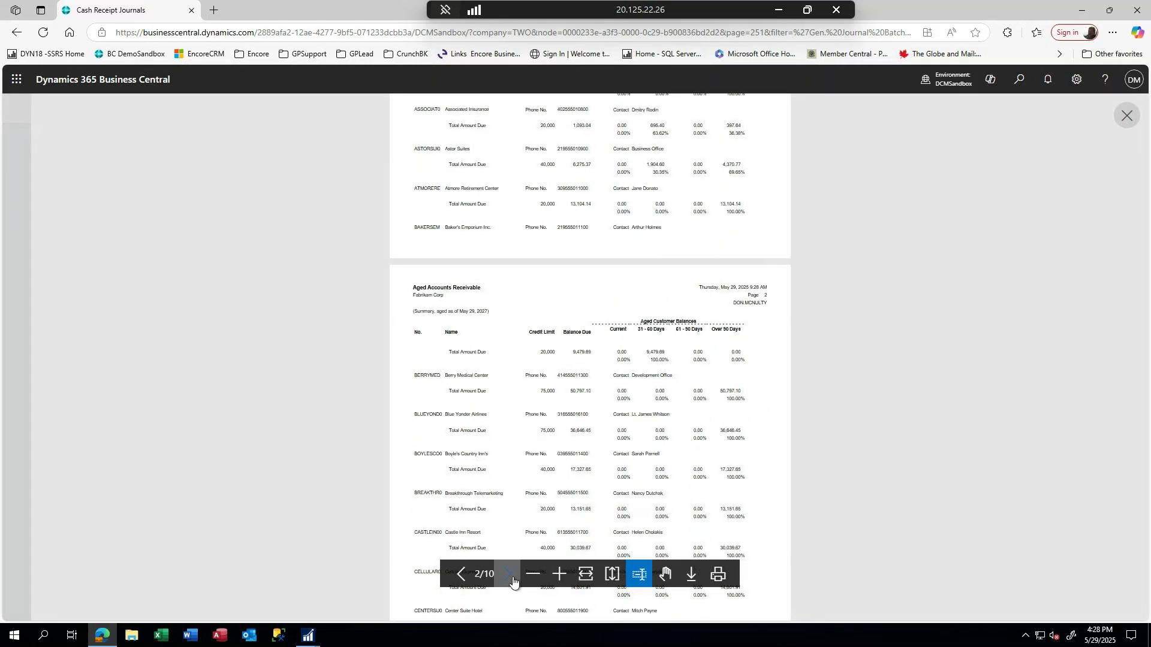
left_click(512, 580)
left_click(512, 579)
left_click(511, 579)
left_click(511, 579)
left_click(511, 580)
left_click(512, 579)
left_click(513, 580)
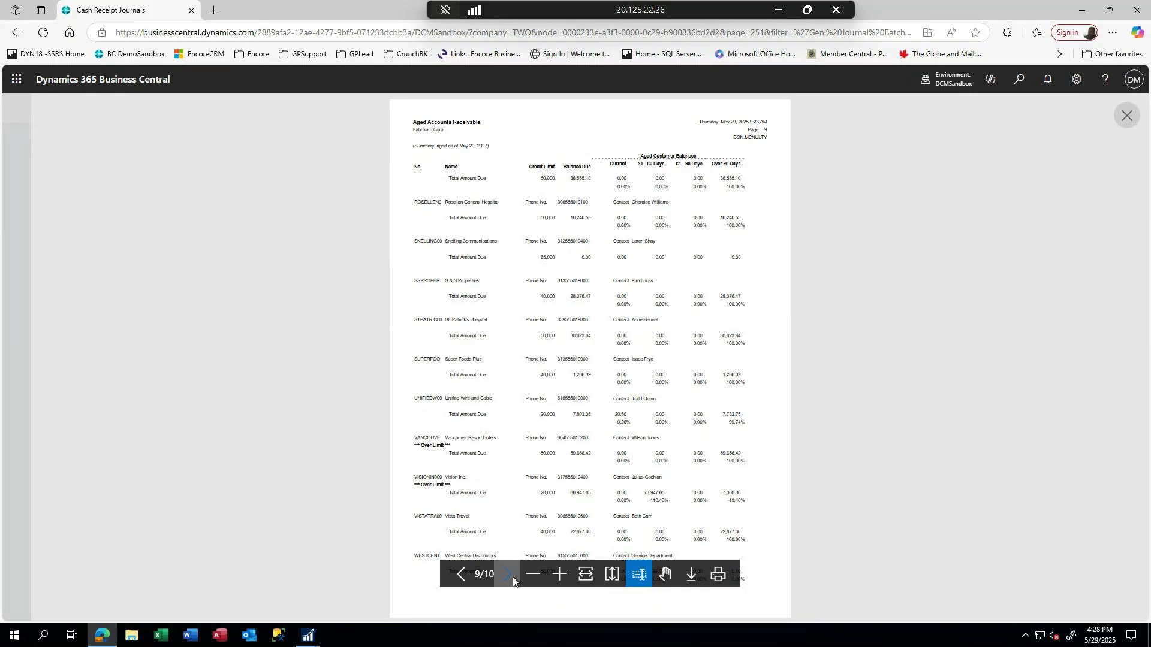
left_click(513, 577)
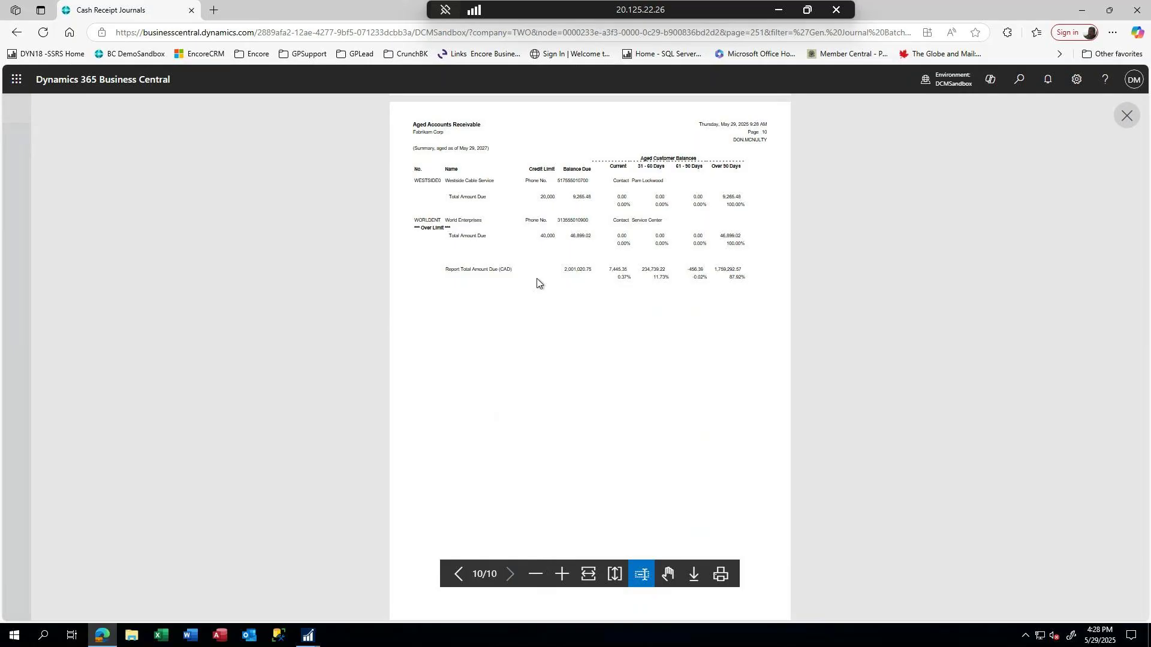
- Switch to Dynamics GP, view the available Receivables Trial Balance report types, and return to Business Central
left_click(308, 636)
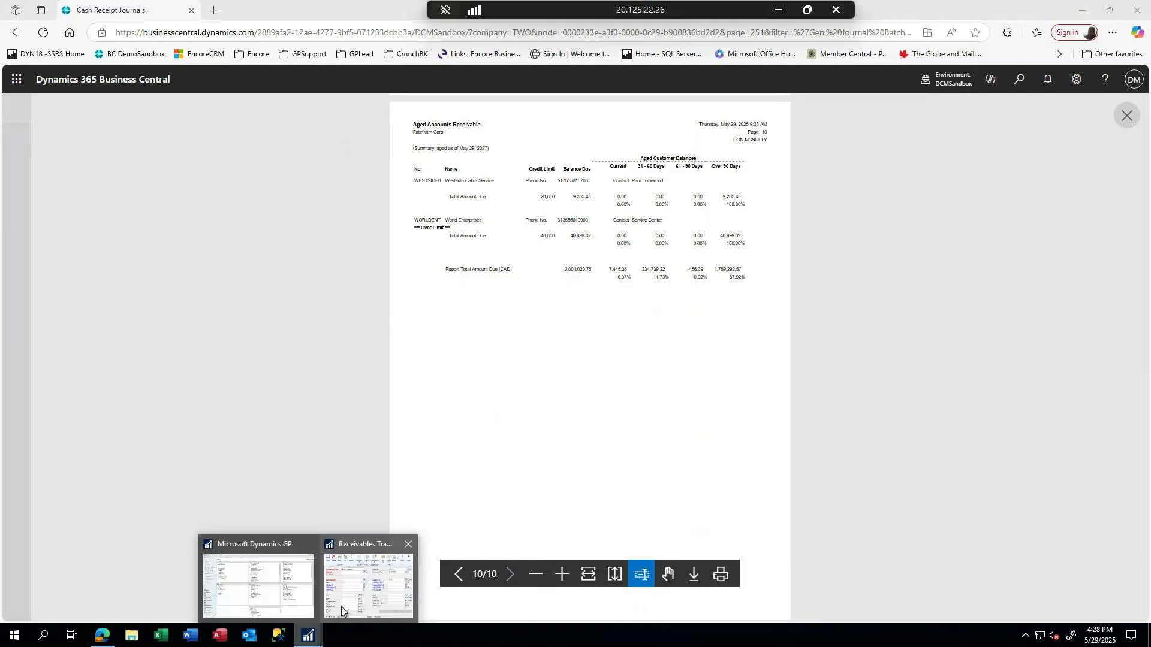
left_click(273, 588)
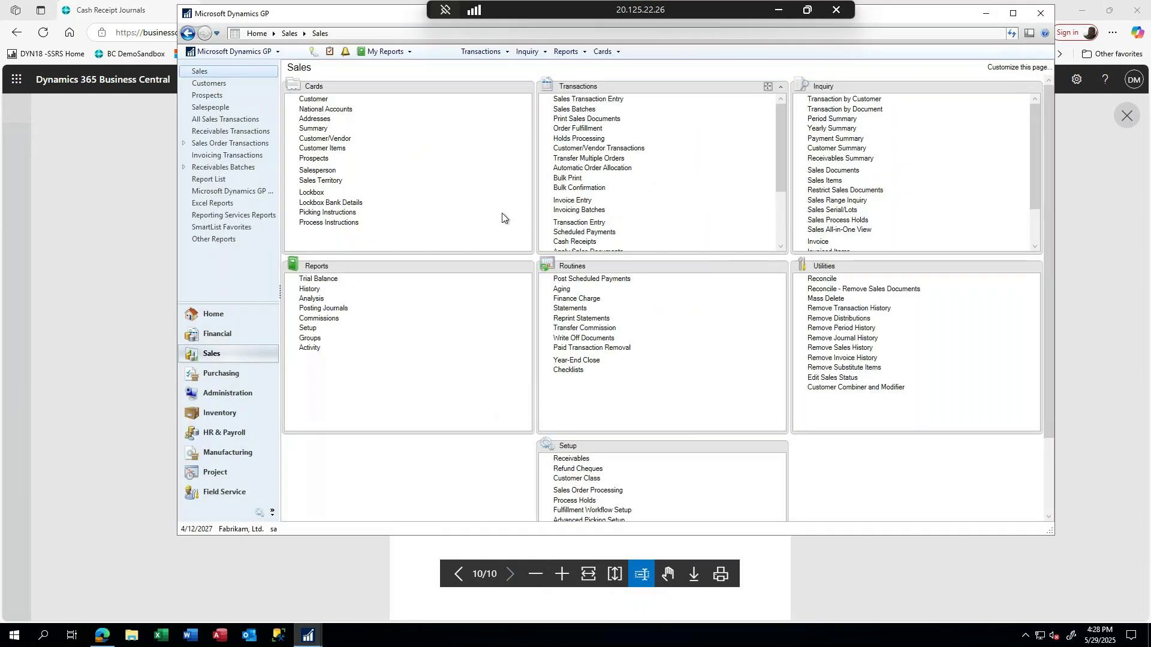
left_click(318, 279)
left_click(343, 197)
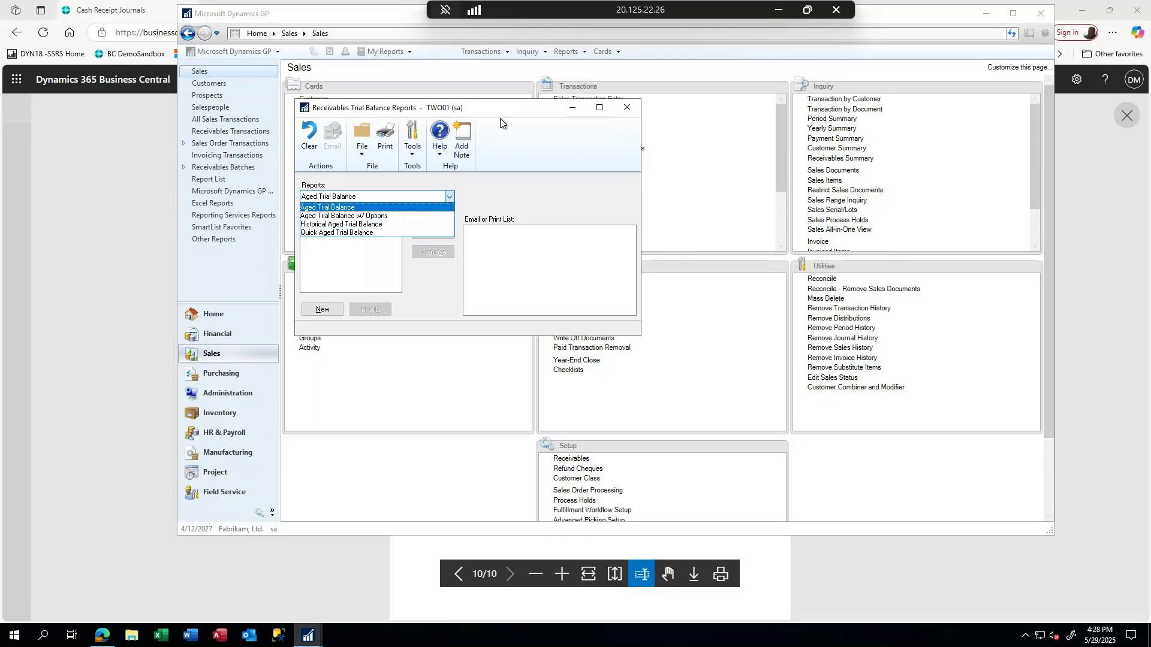
left_click(629, 109)
left_click(628, 108)
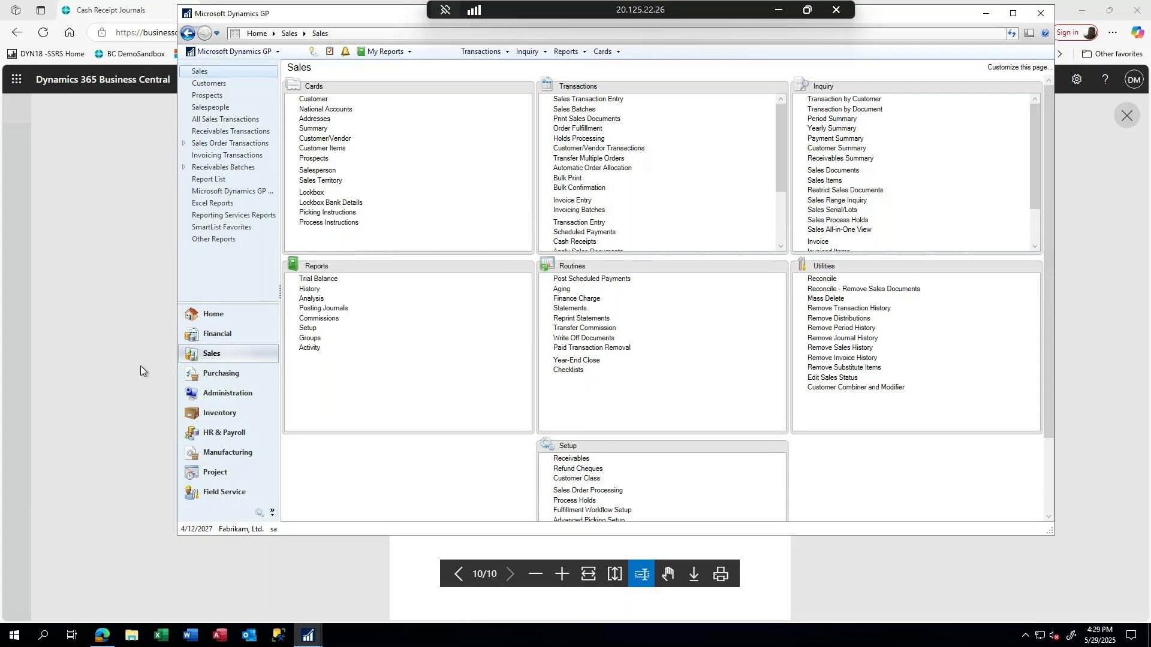
left_click(143, 278)
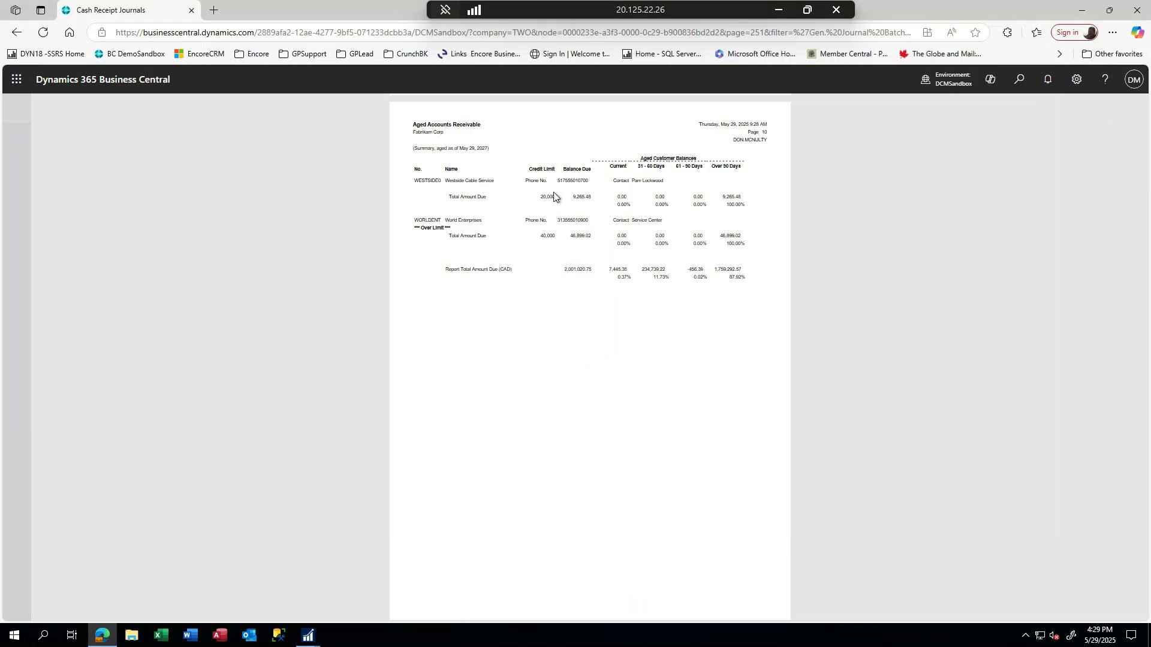
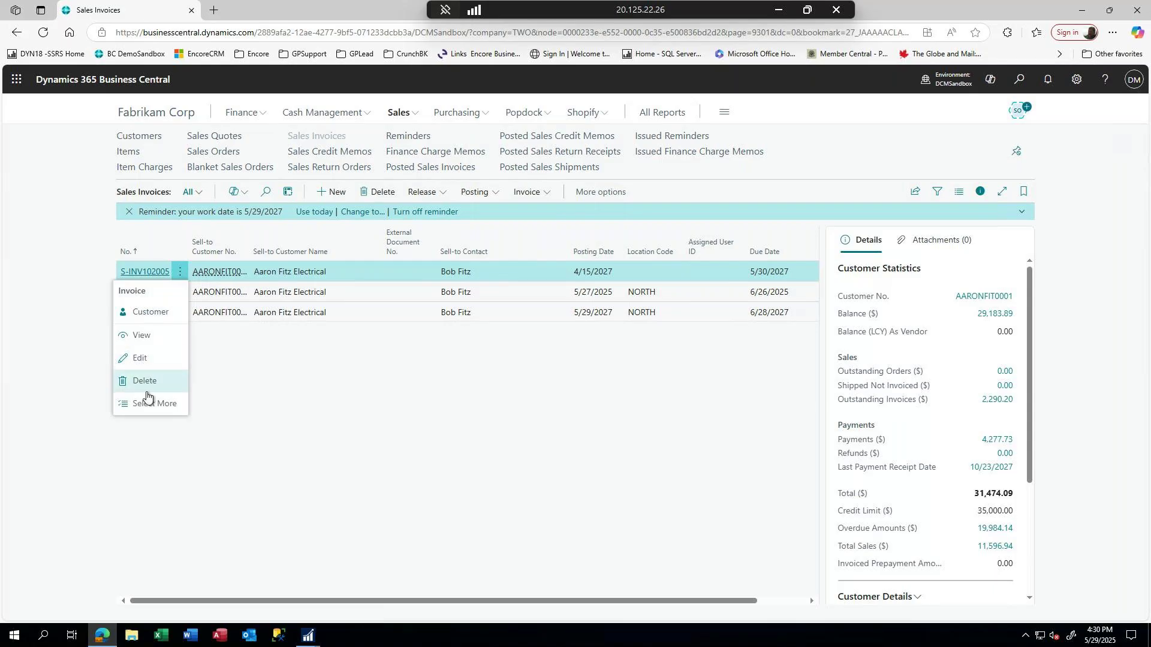
- Try to select sales invoices S-INV102005 and S-INV102008 together, and exit the S-INV102008 document without posting
left_click(153, 404)
left_click(128, 293)
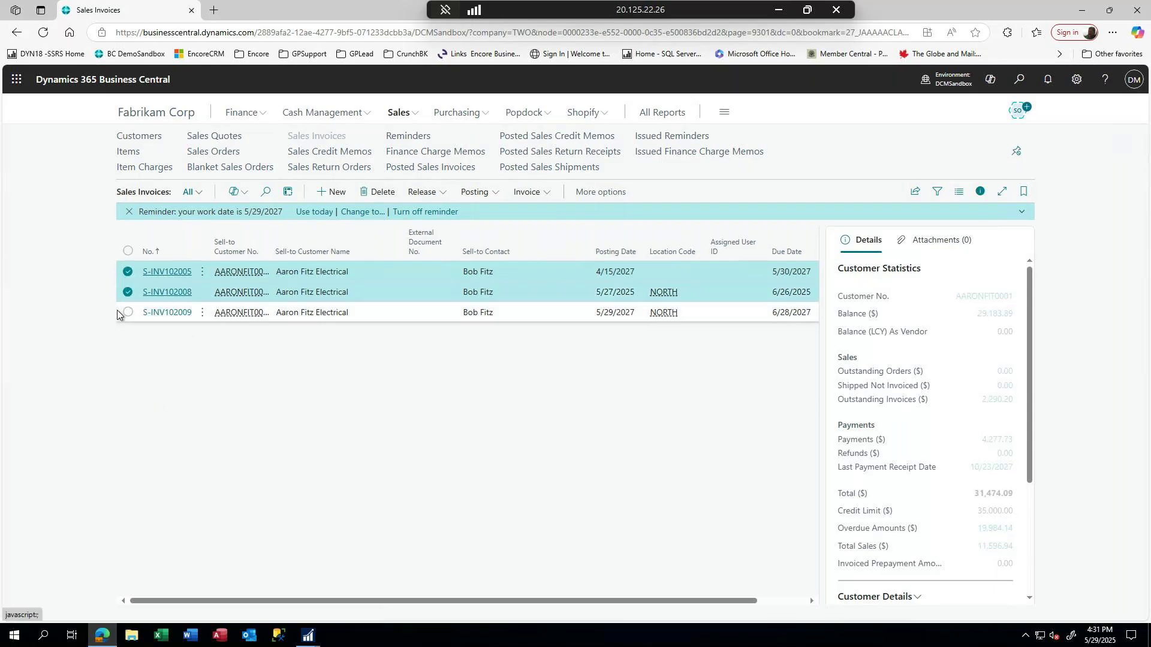
left_click(128, 277)
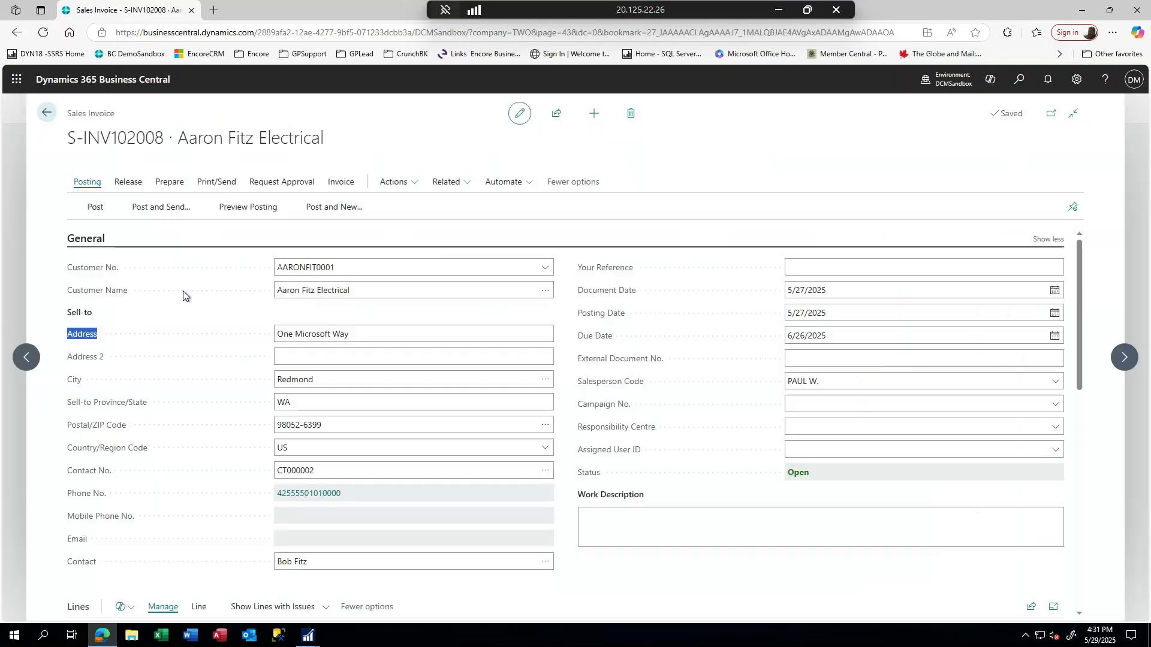
left_click(42, 112)
left_click(46, 112)
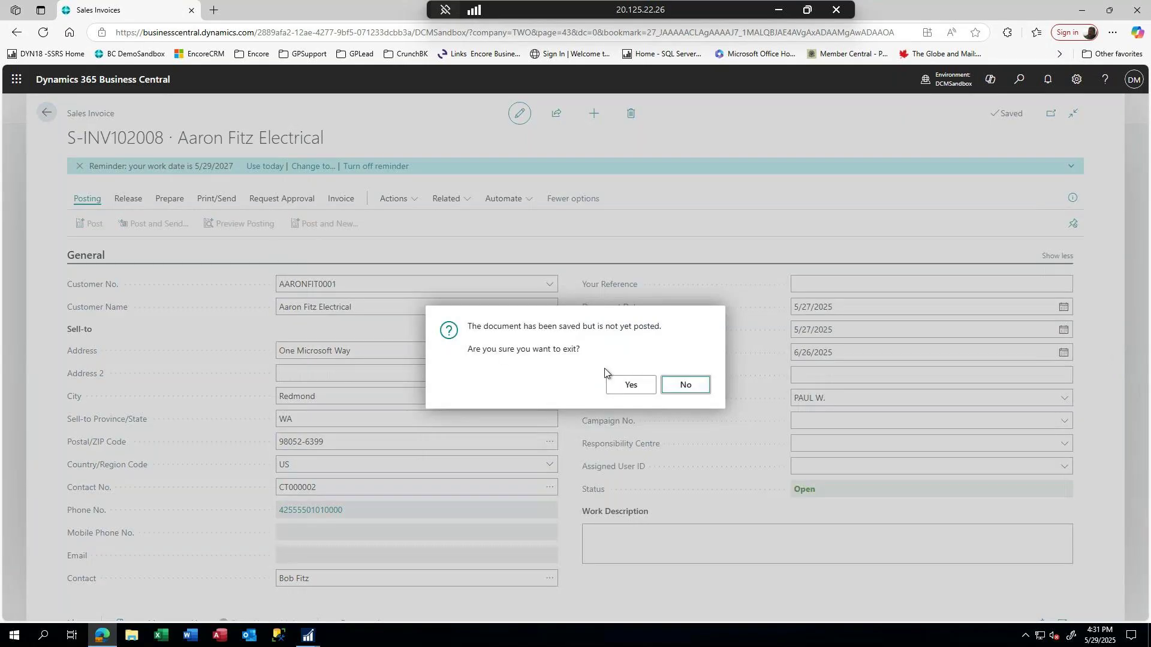
left_click(628, 389)
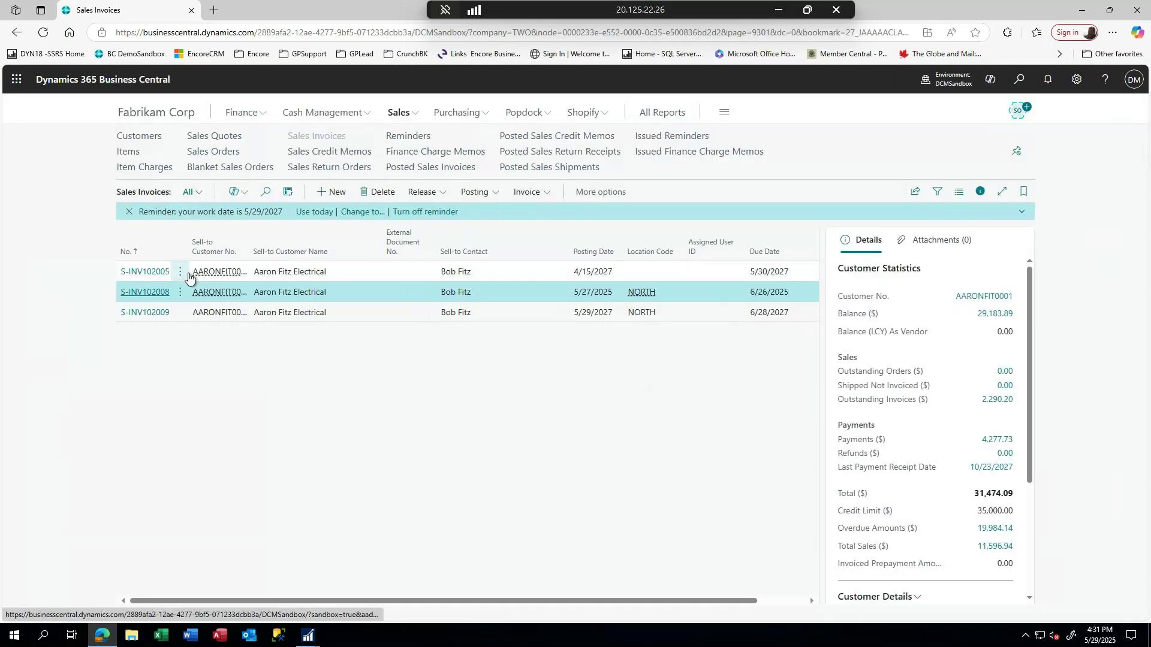
- Select sales invoices S-INV102005 and S-INV102009 together in the sales invoice list
left_click(181, 273)
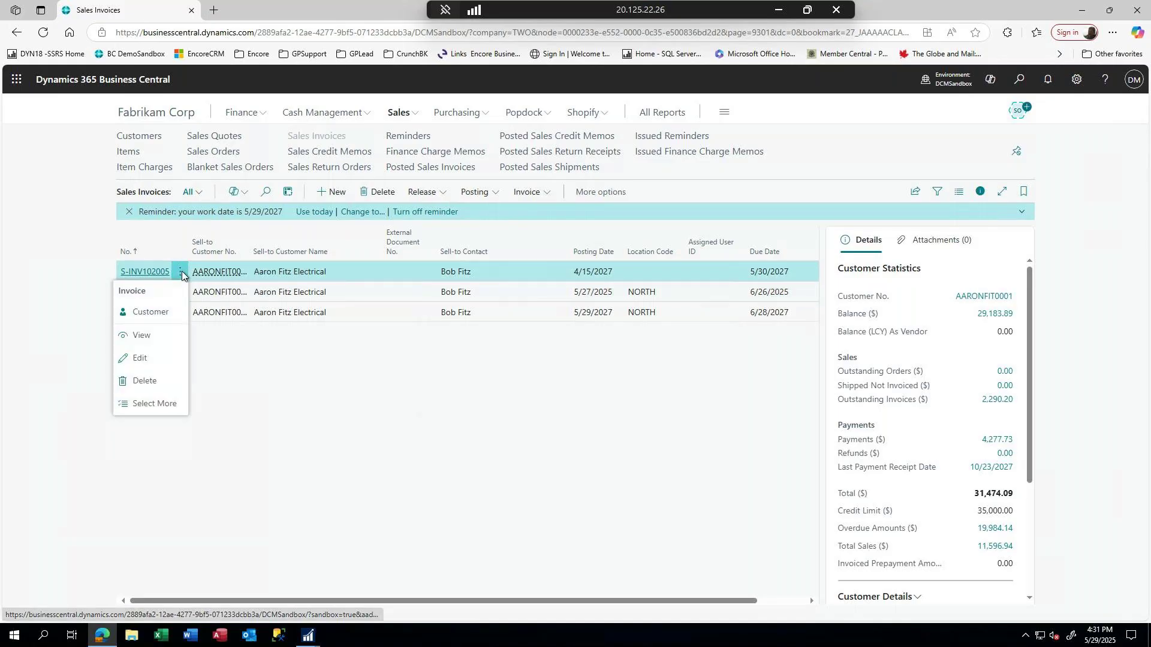
left_click(153, 403)
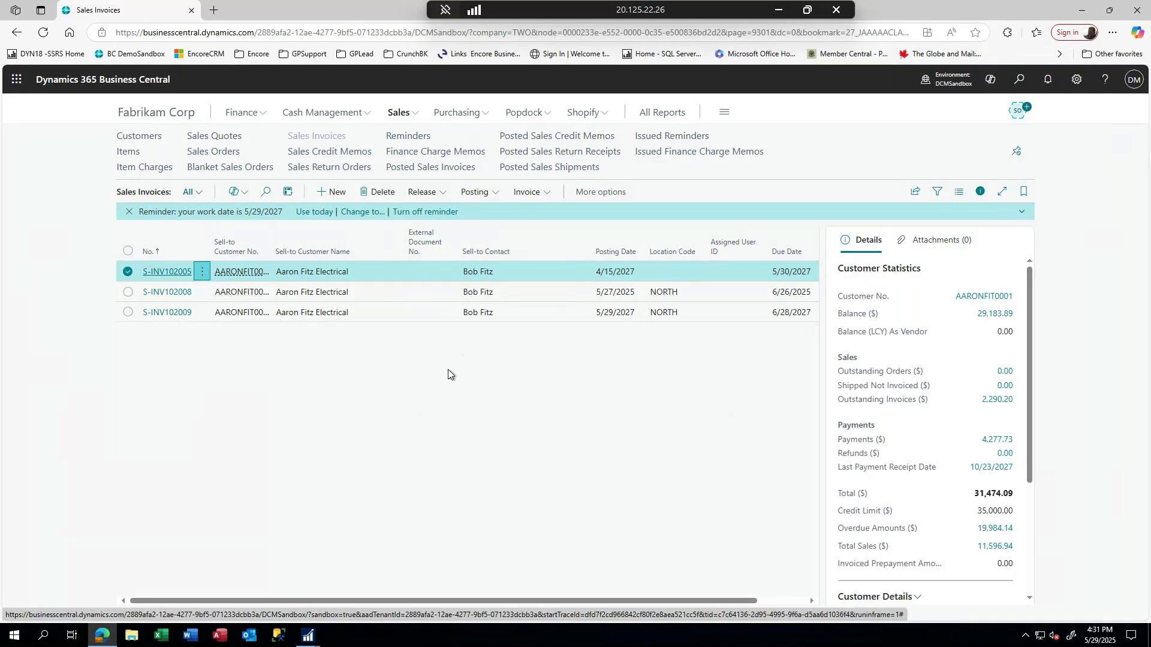
left_click(128, 312)
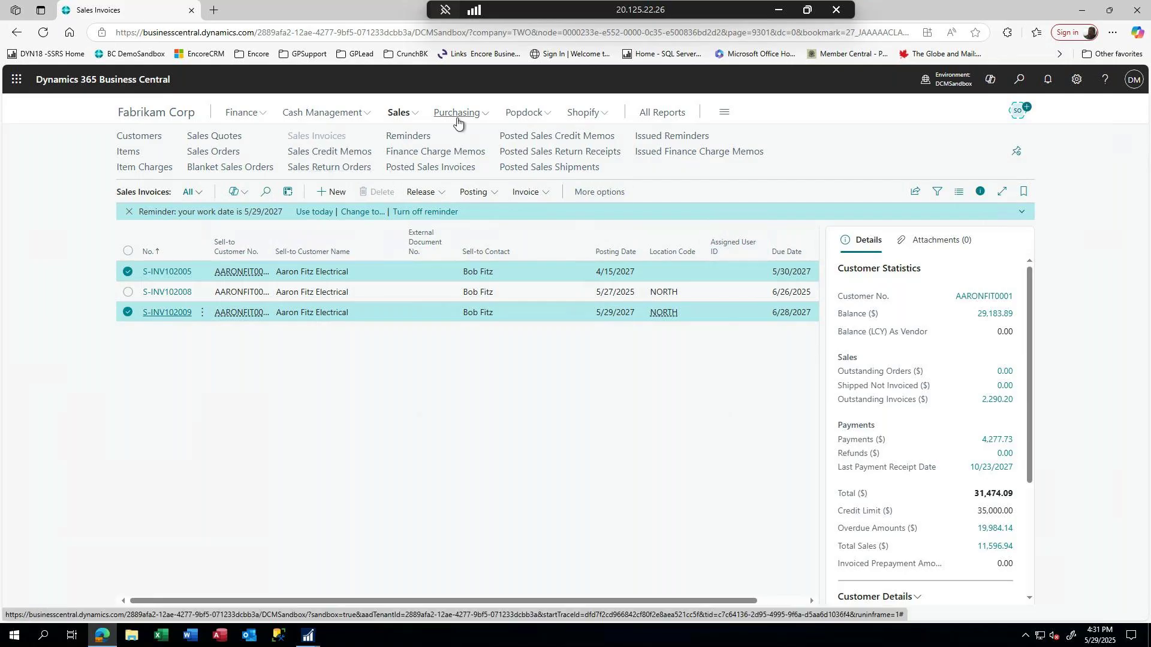
- Open the list of cash receipt journal batches
left_click(300, 114)
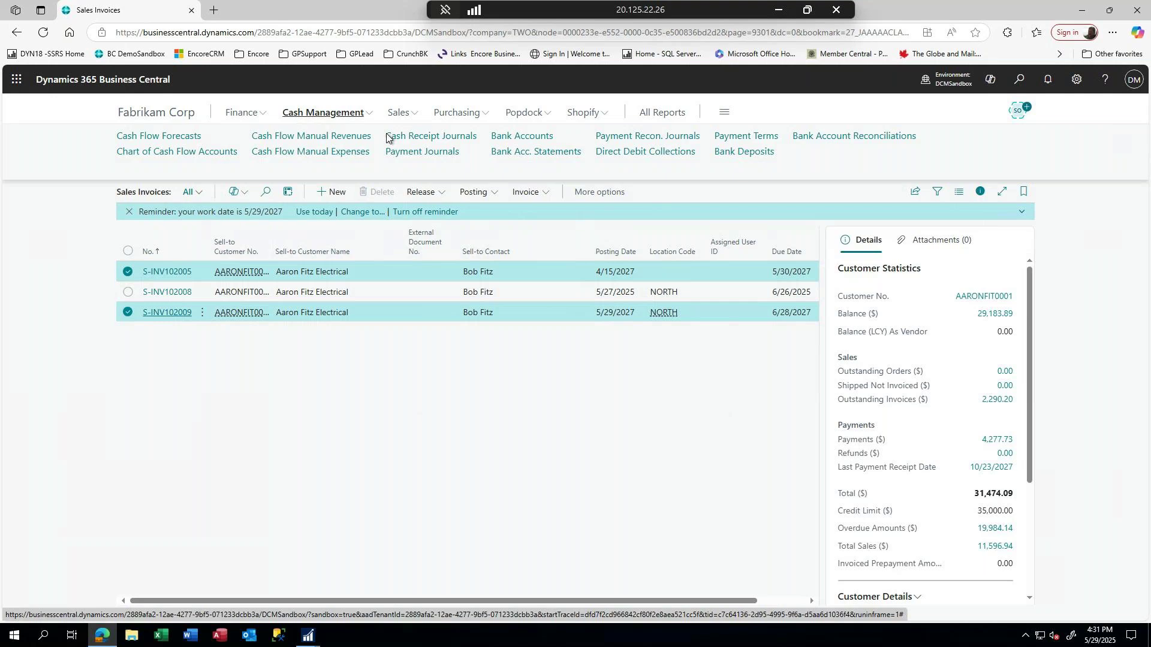
left_click(435, 137)
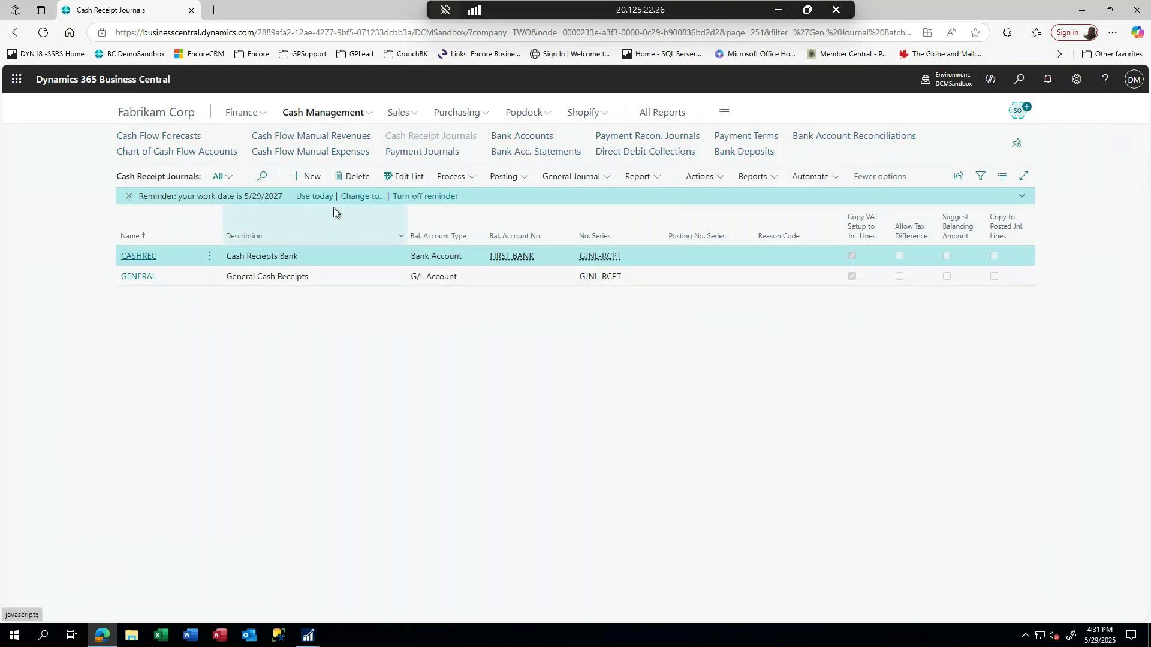
- Create a cash receipt journal batch named TEST11 with the description Test11
left_click(304, 178)
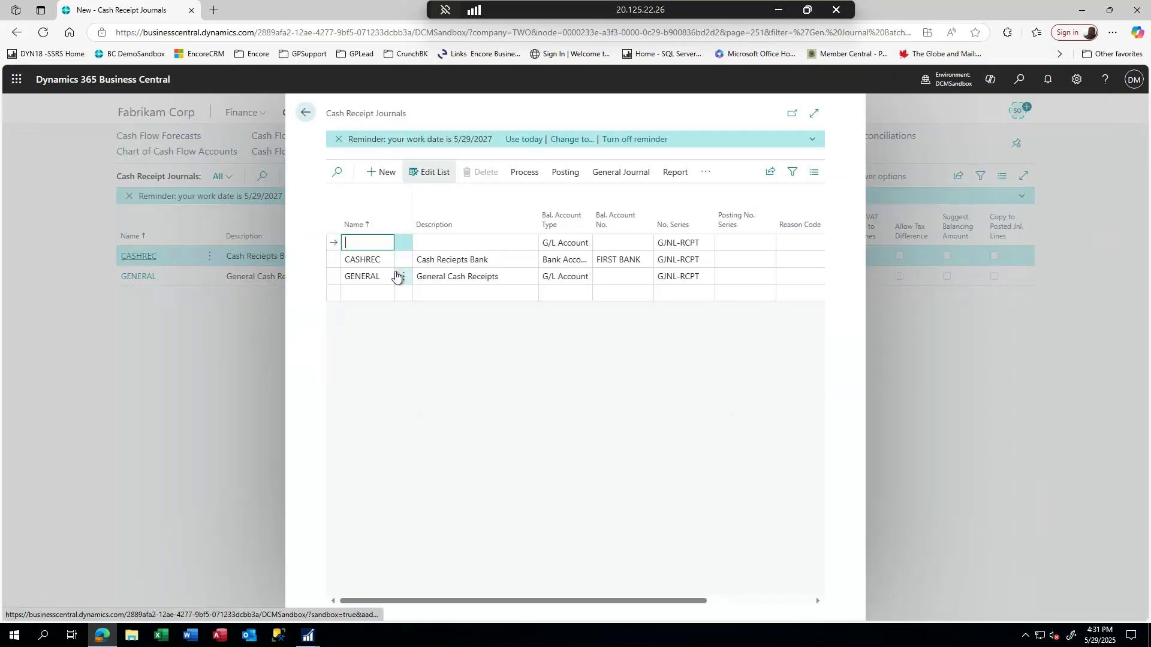
type("TEST11")
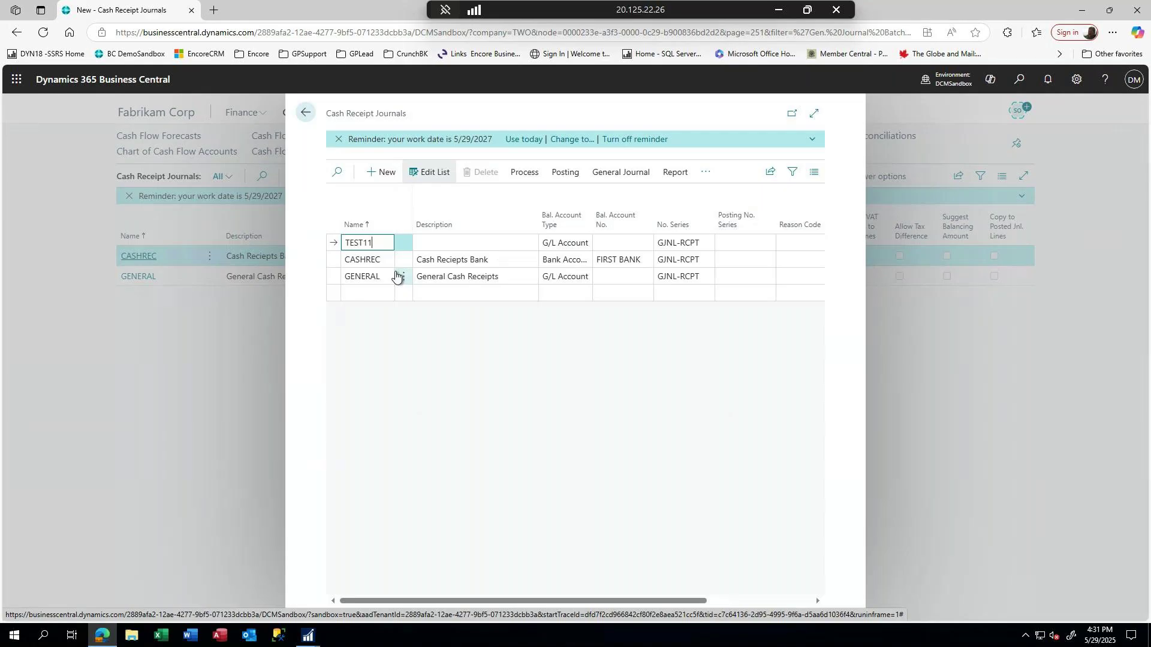
key("Tab")
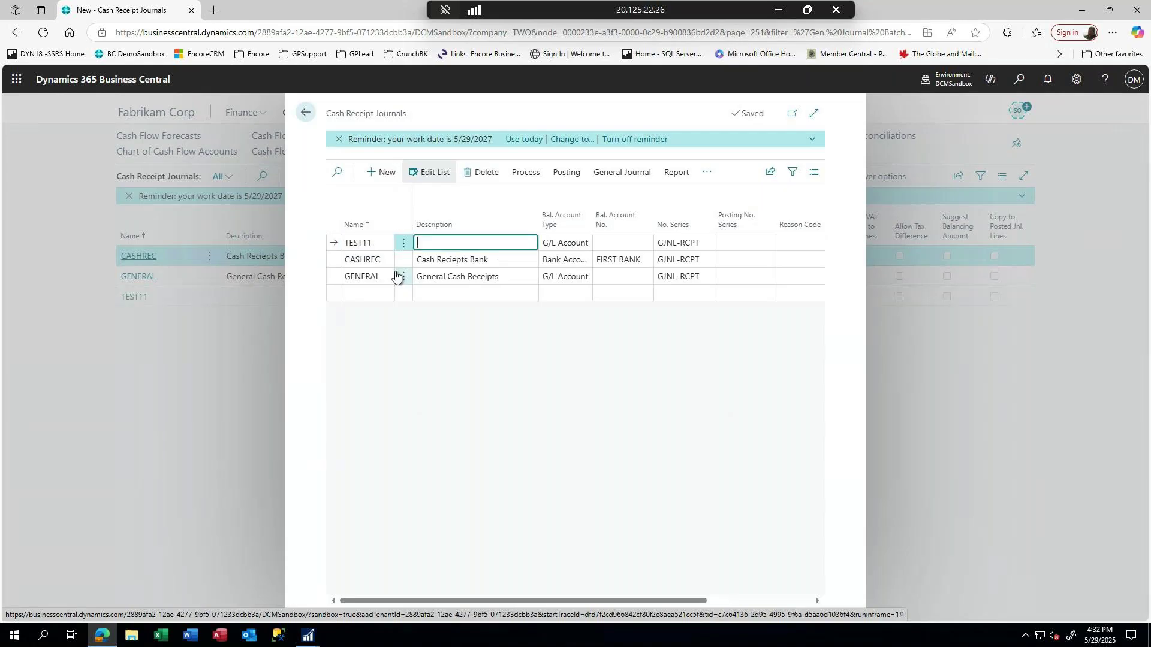
type("Test11")
key("Tab")
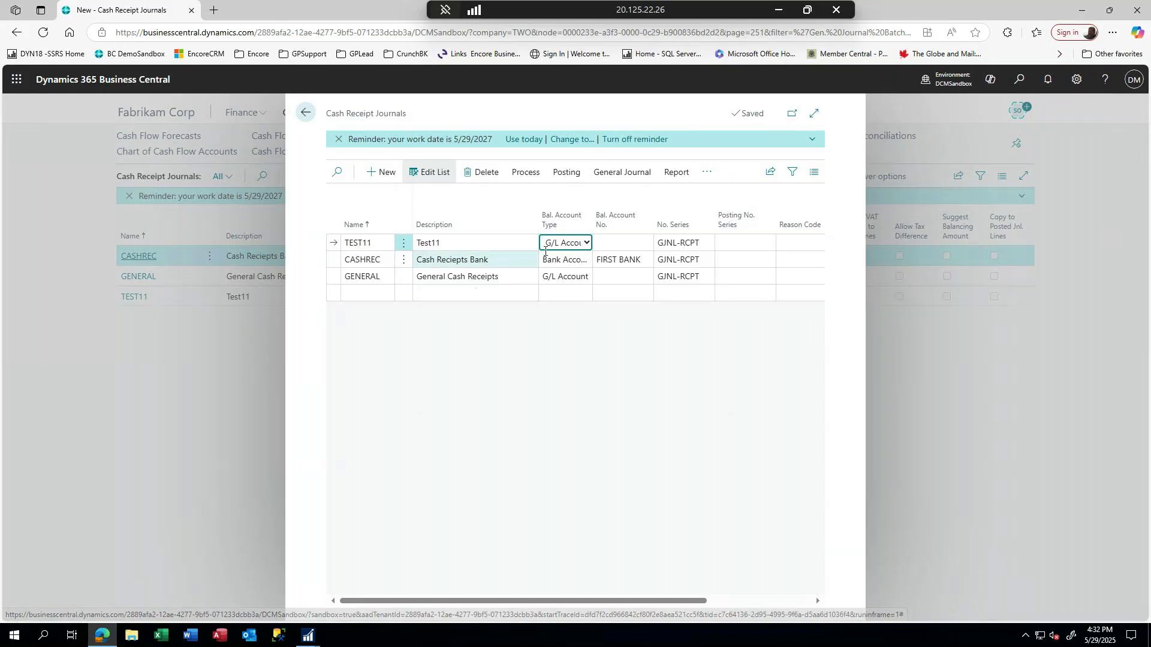
- Set the TEST11 batch's balancing account to the FIRST BANK bank account and close the batch editing page
left_click(581, 242)
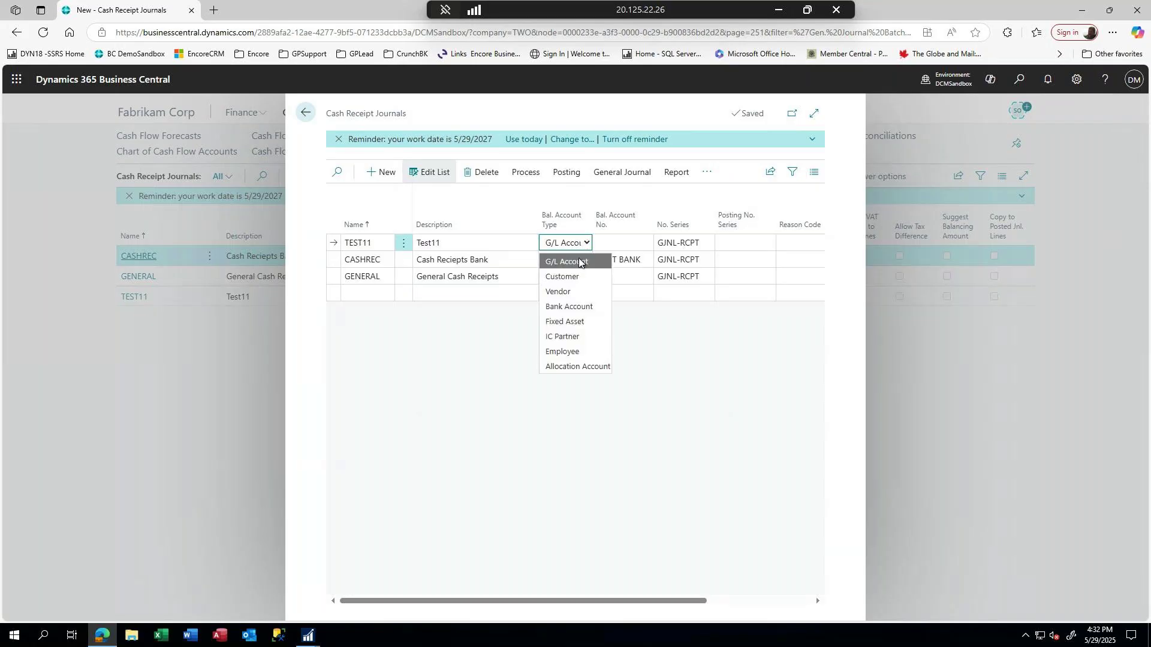
left_click(575, 306)
left_click(622, 244)
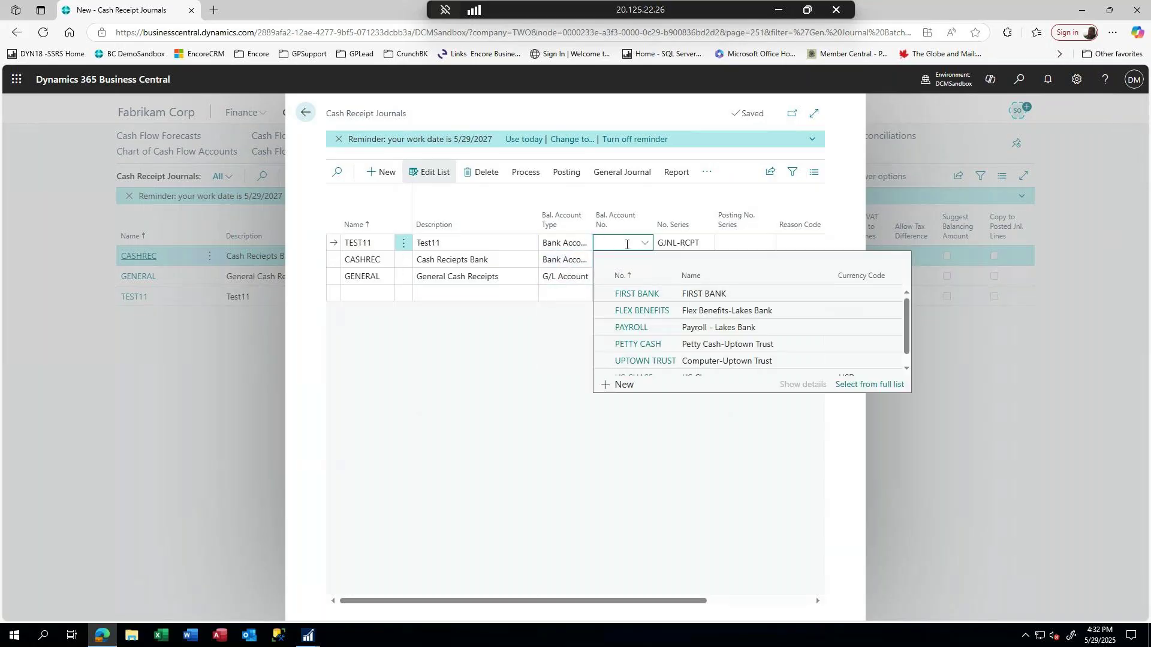
left_click(635, 295)
key("Tab")
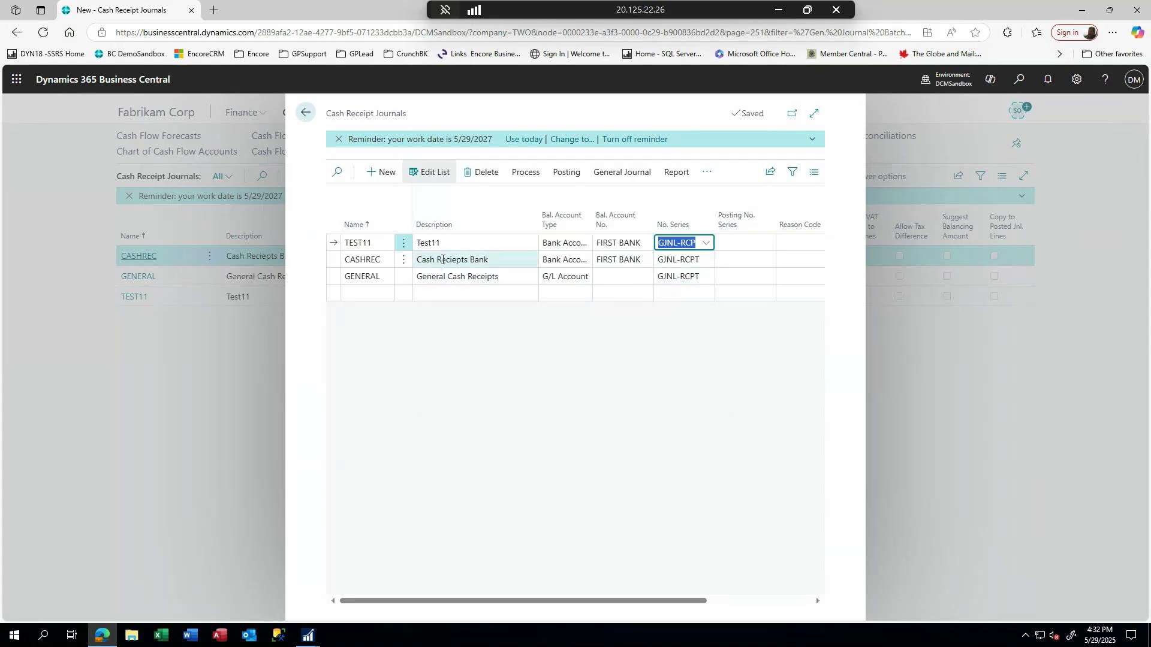
left_click(443, 259)
left_click(307, 111)
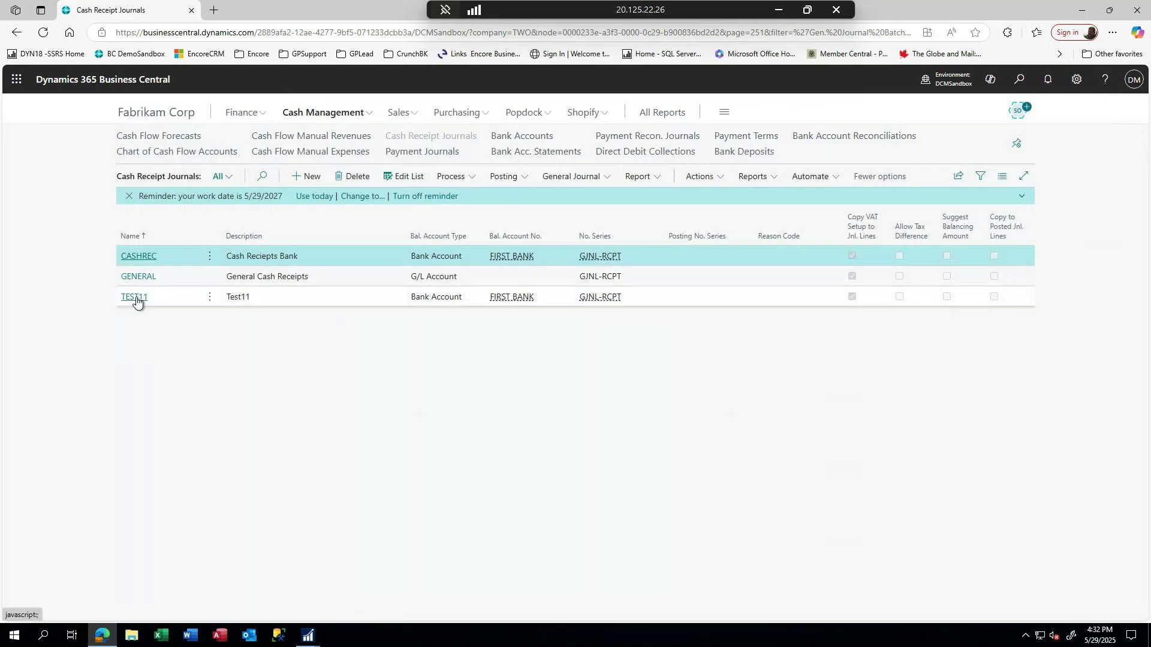
- Open the TEST11 batch and set the account type of its first journal line to Customer
left_click(135, 300)
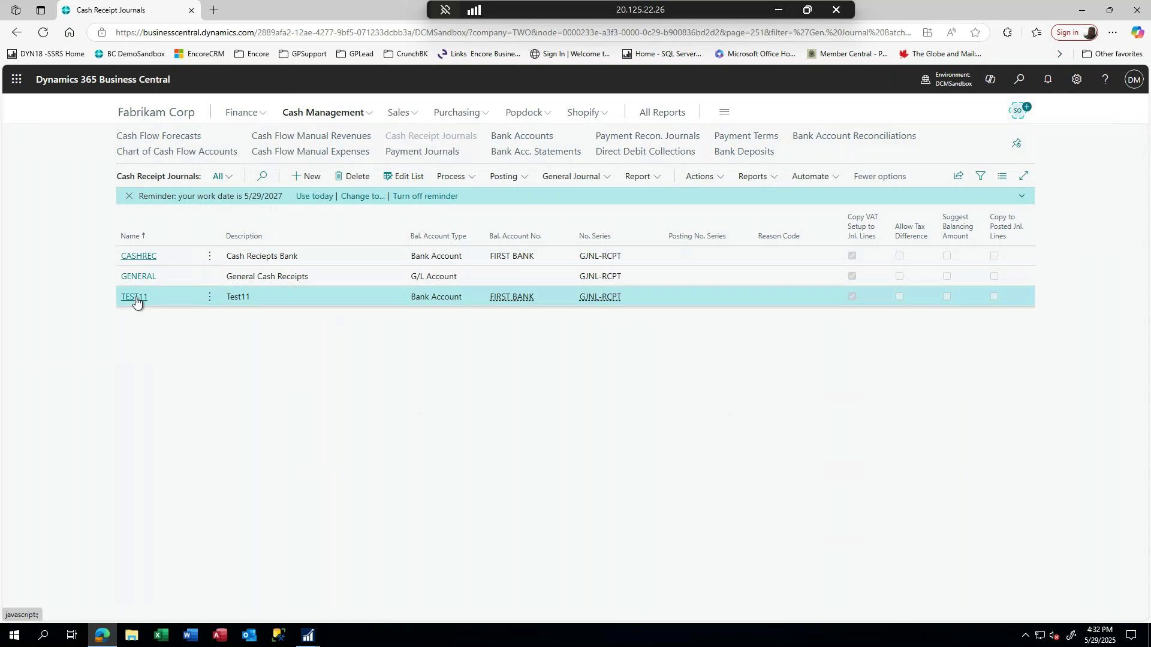
left_click(136, 298)
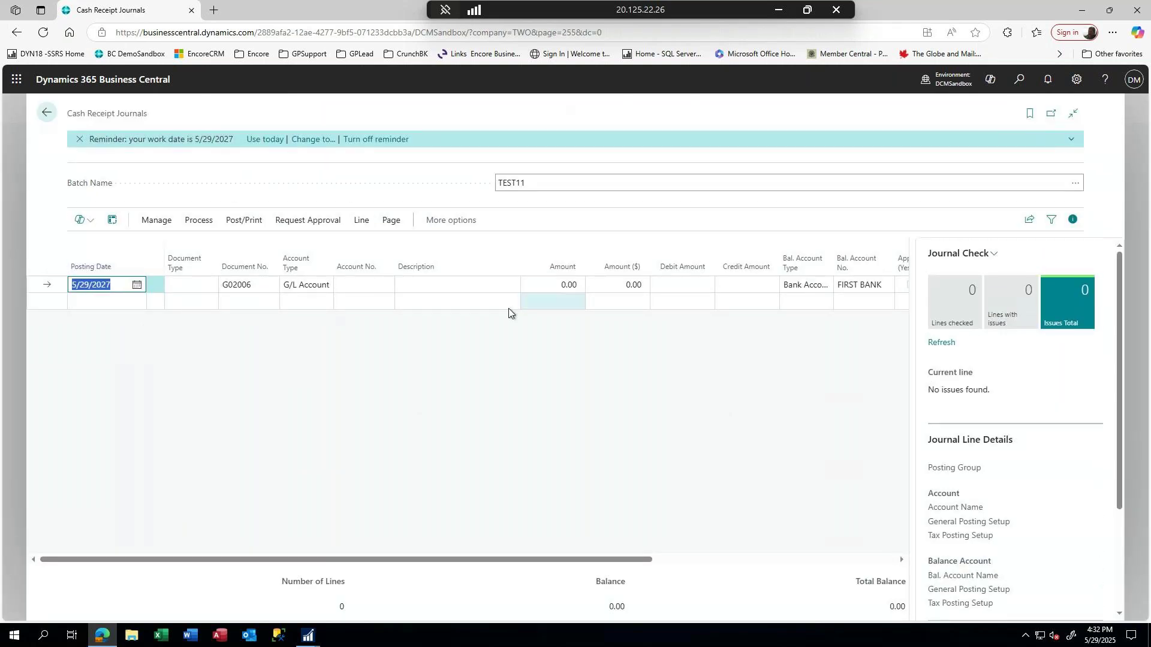
key("Tab")
key("Tab")
key("Tab")
type("c")
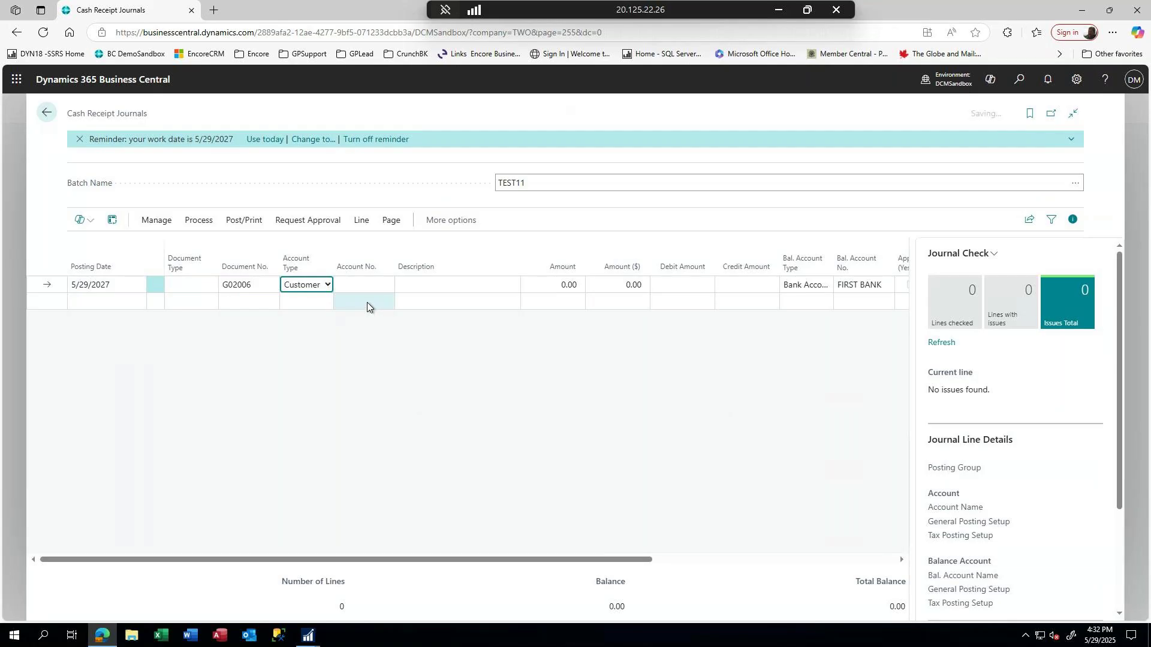
- Choose customer Aaron Fitz Electrical on the journal line and enter an amount of 1,000
key("Tab")
type("a")
key("Tab")
key("Tab")
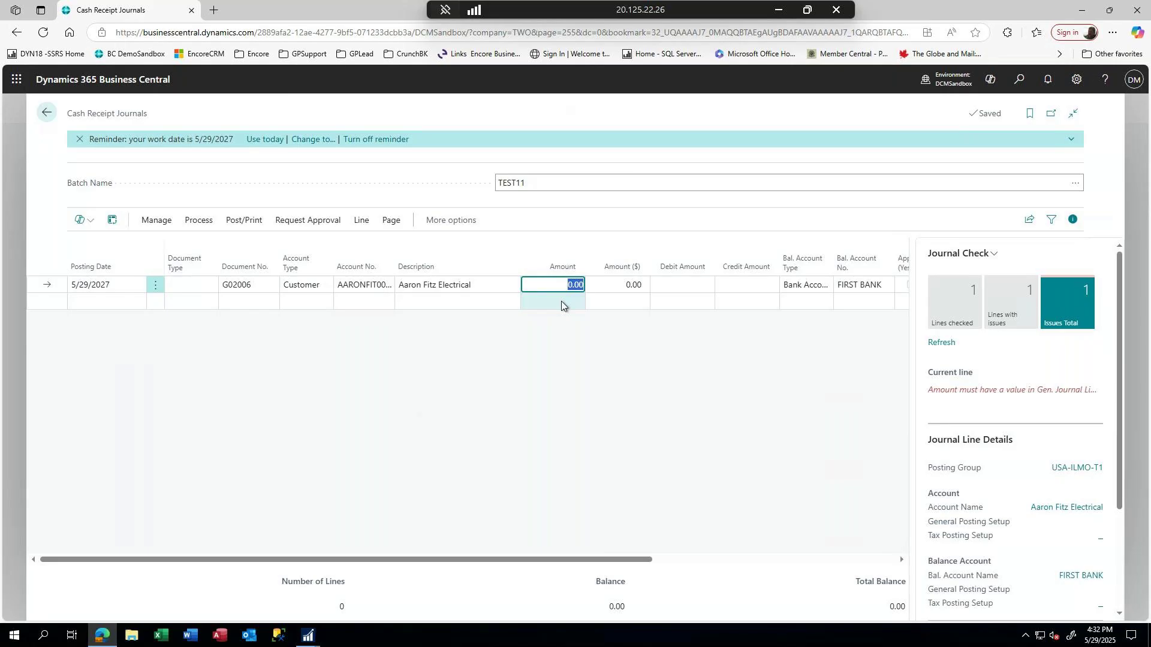
type("1,000")
key("Tab")
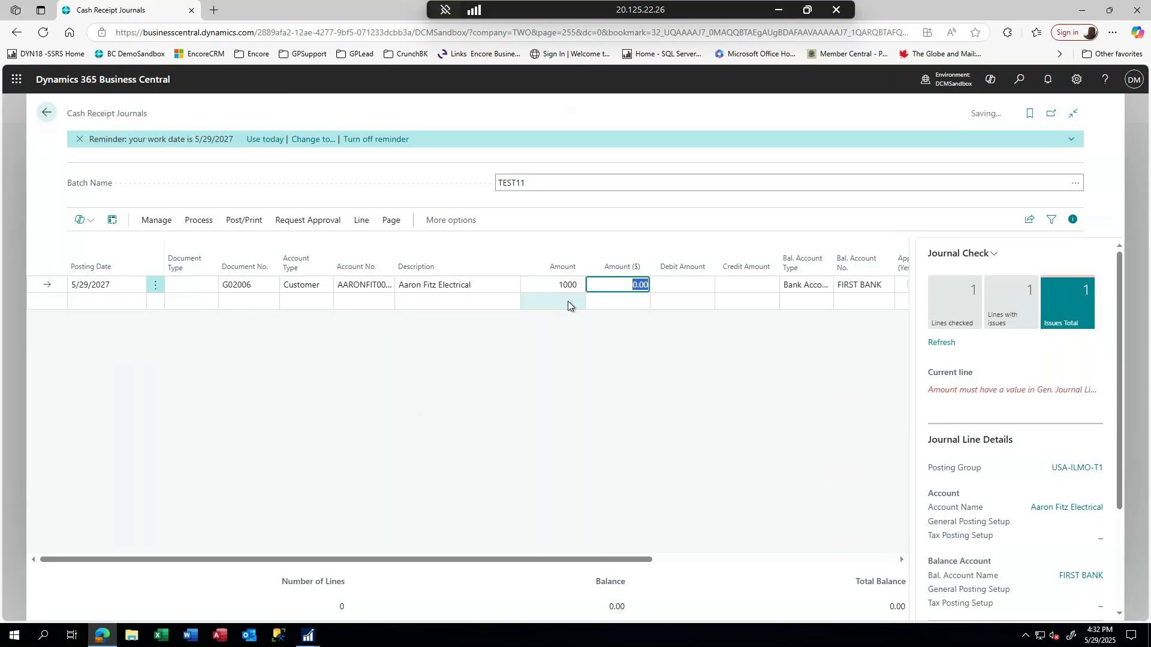
- Set the line's applies-to document type to Payment and open the customer's entries for application
key("Tab")
key("Tab")
key("Tab")
key("Tab")
key("Tab")
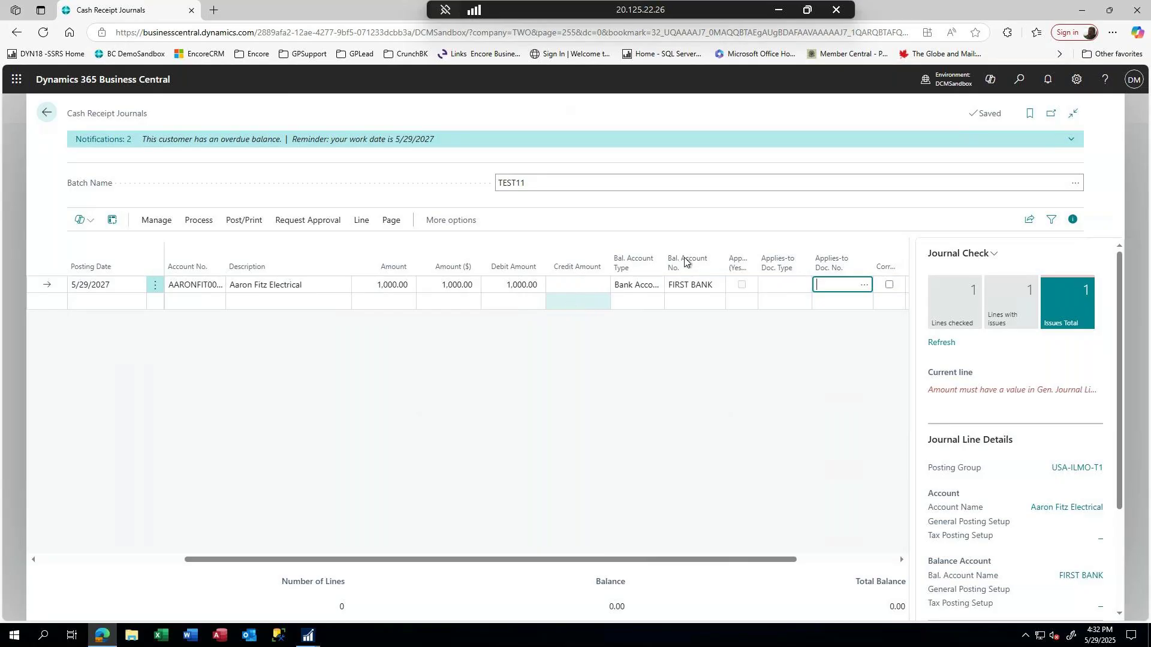
left_click(789, 286)
left_click(834, 315)
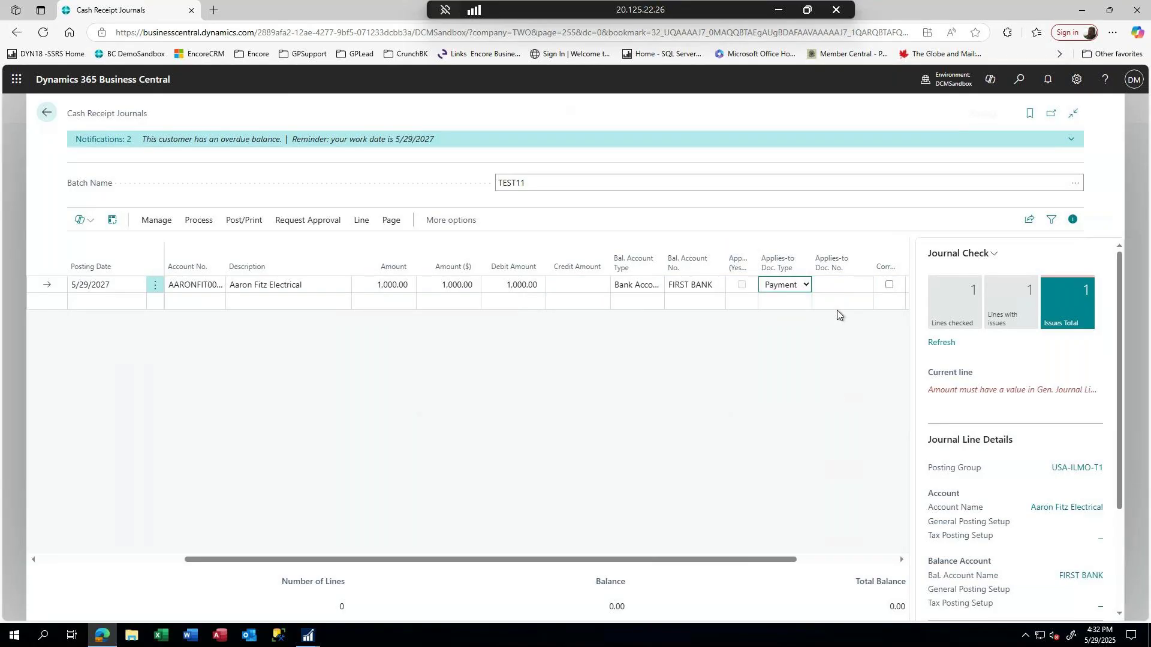
left_click(864, 287)
left_click(866, 287)
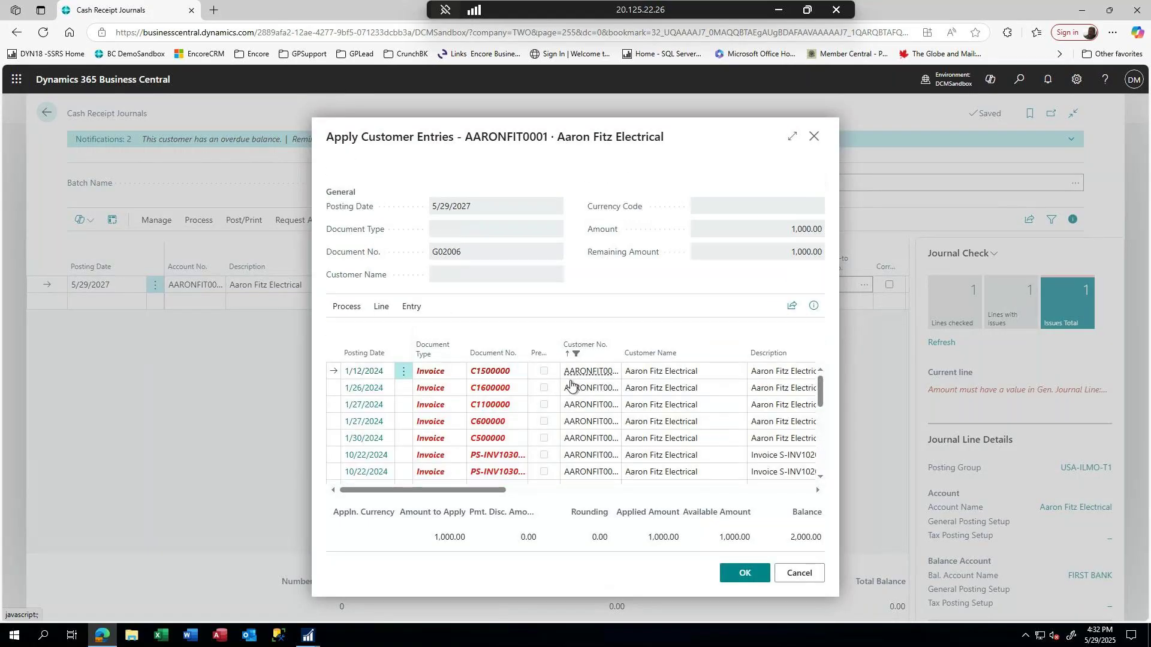
- Apply the receipt line to the customer's 5/26/2027 invoice PS-INV103006
scroll(557, 420, "down", 10)
left_click(521, 478)
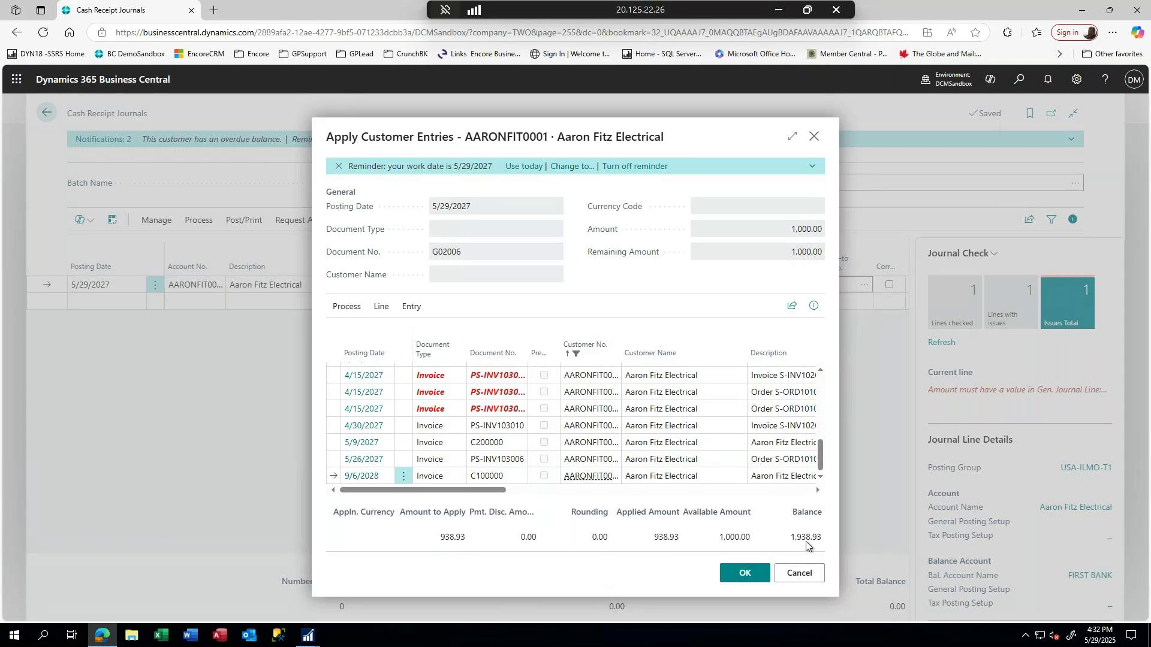
left_click(540, 461)
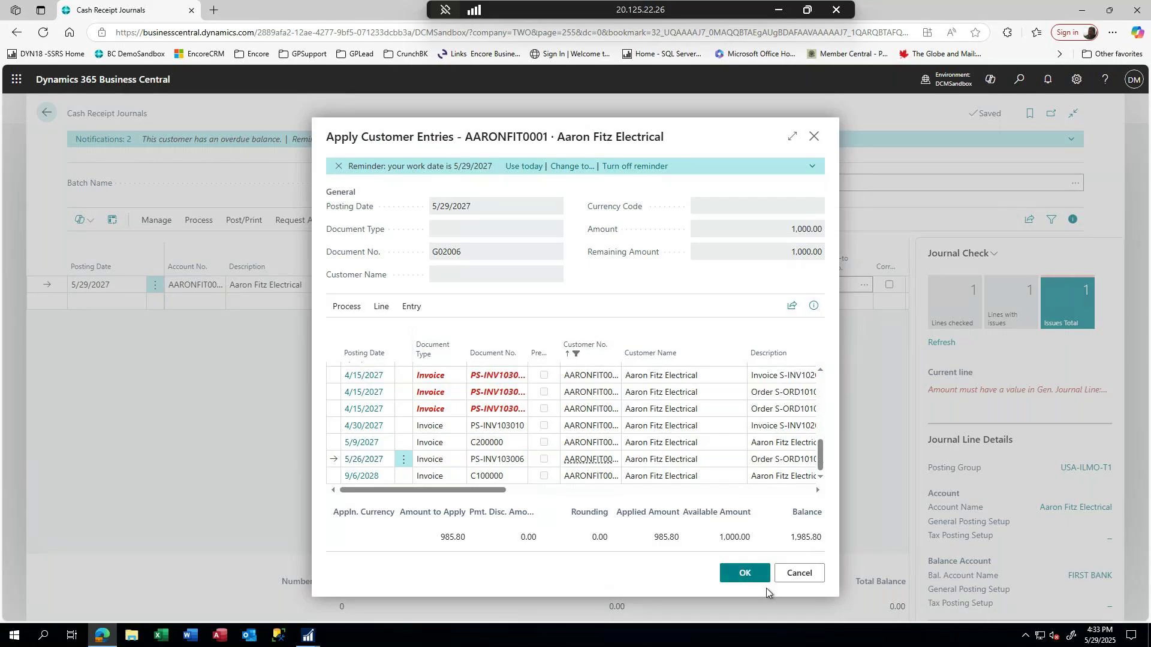
left_click(741, 574)
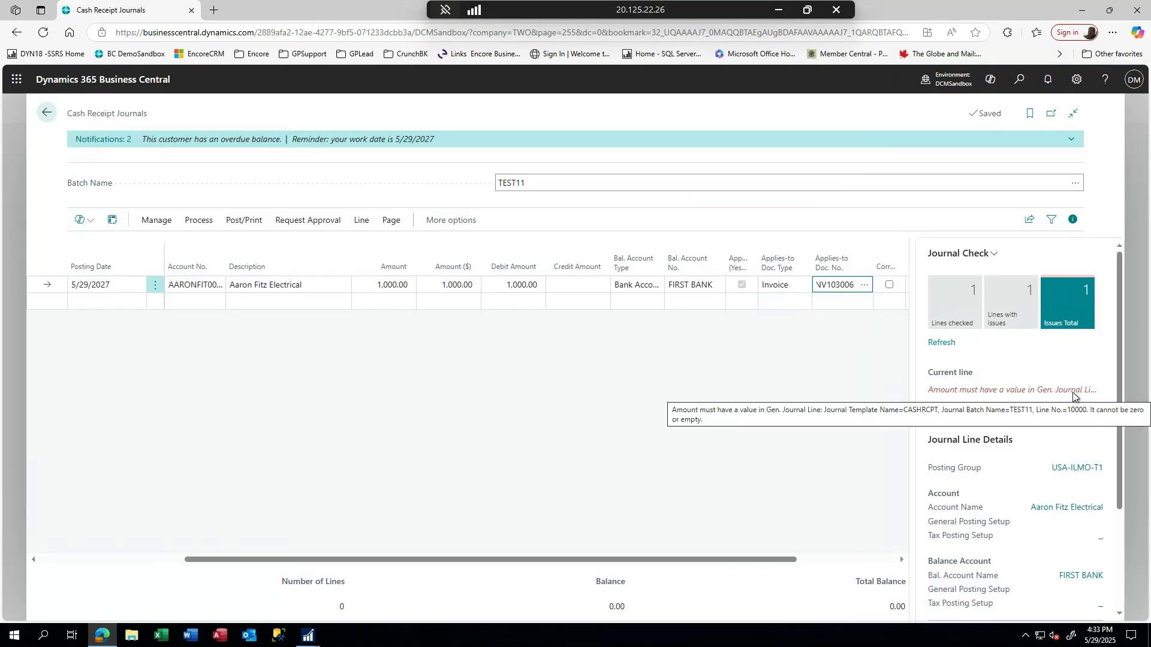
- Return to the cash receipt journal batch list and view the posting options for the TEST11 batch
left_click(901, 560)
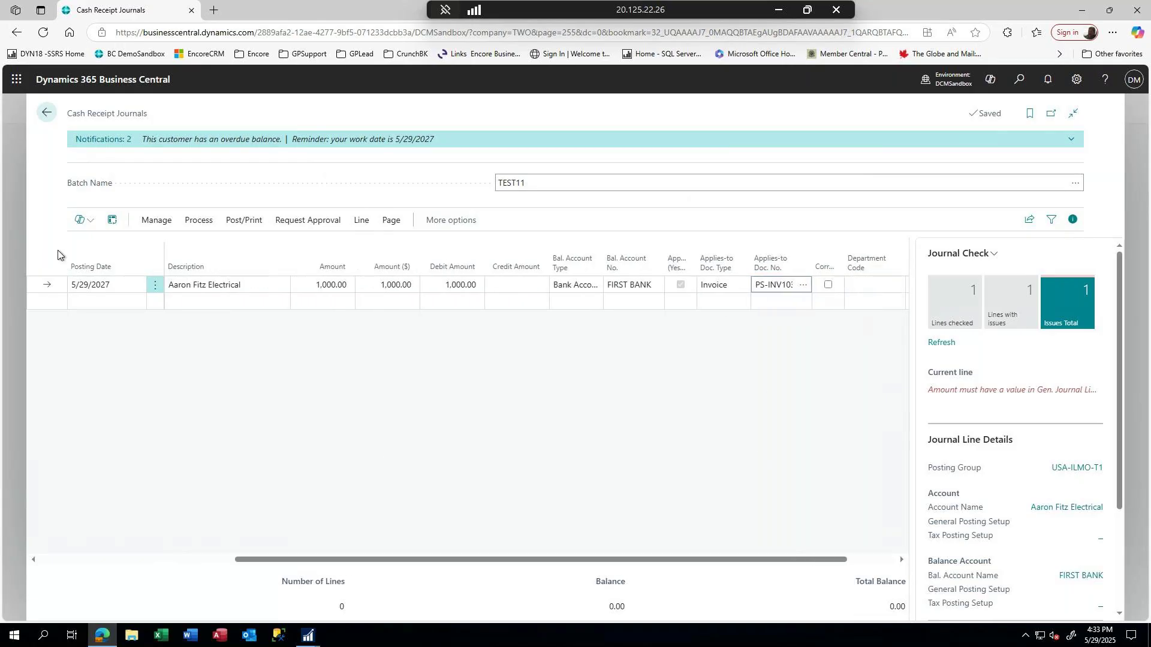
left_click(48, 114)
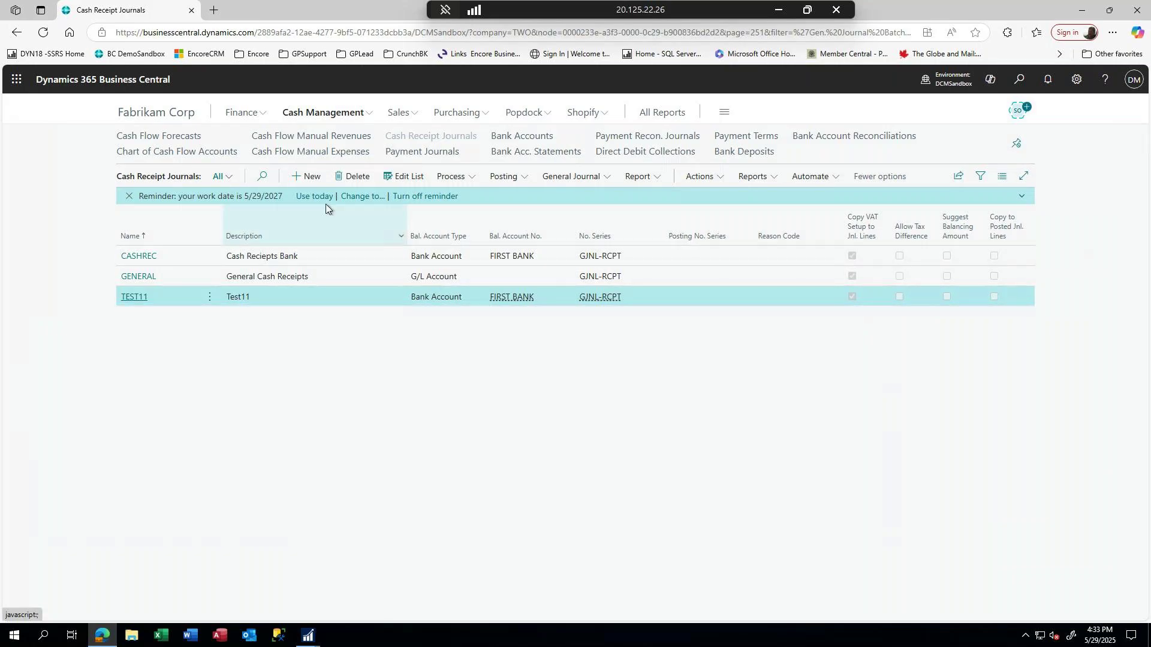
left_click(507, 177)
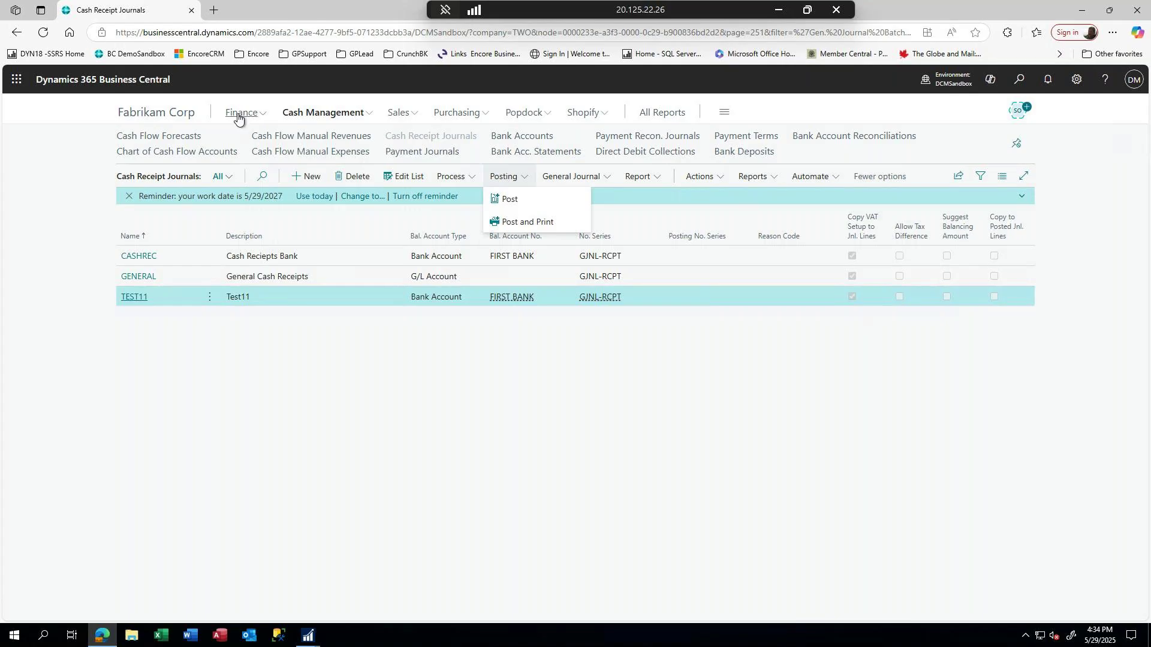
- Show the pages available in the Sales area
left_click(414, 115)
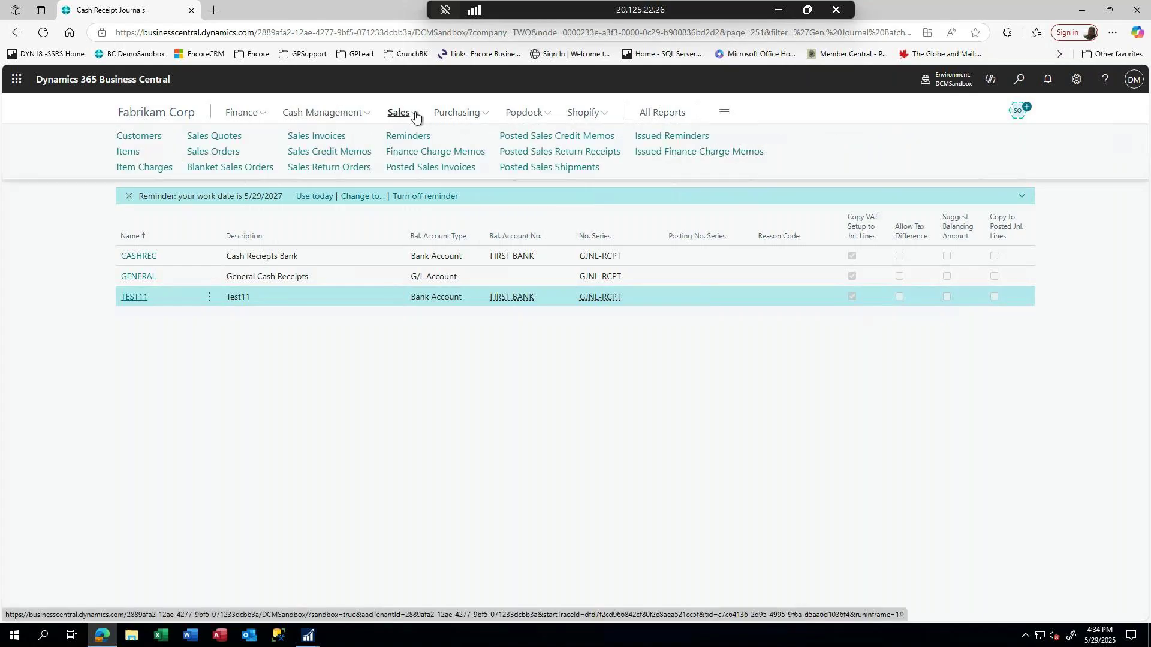